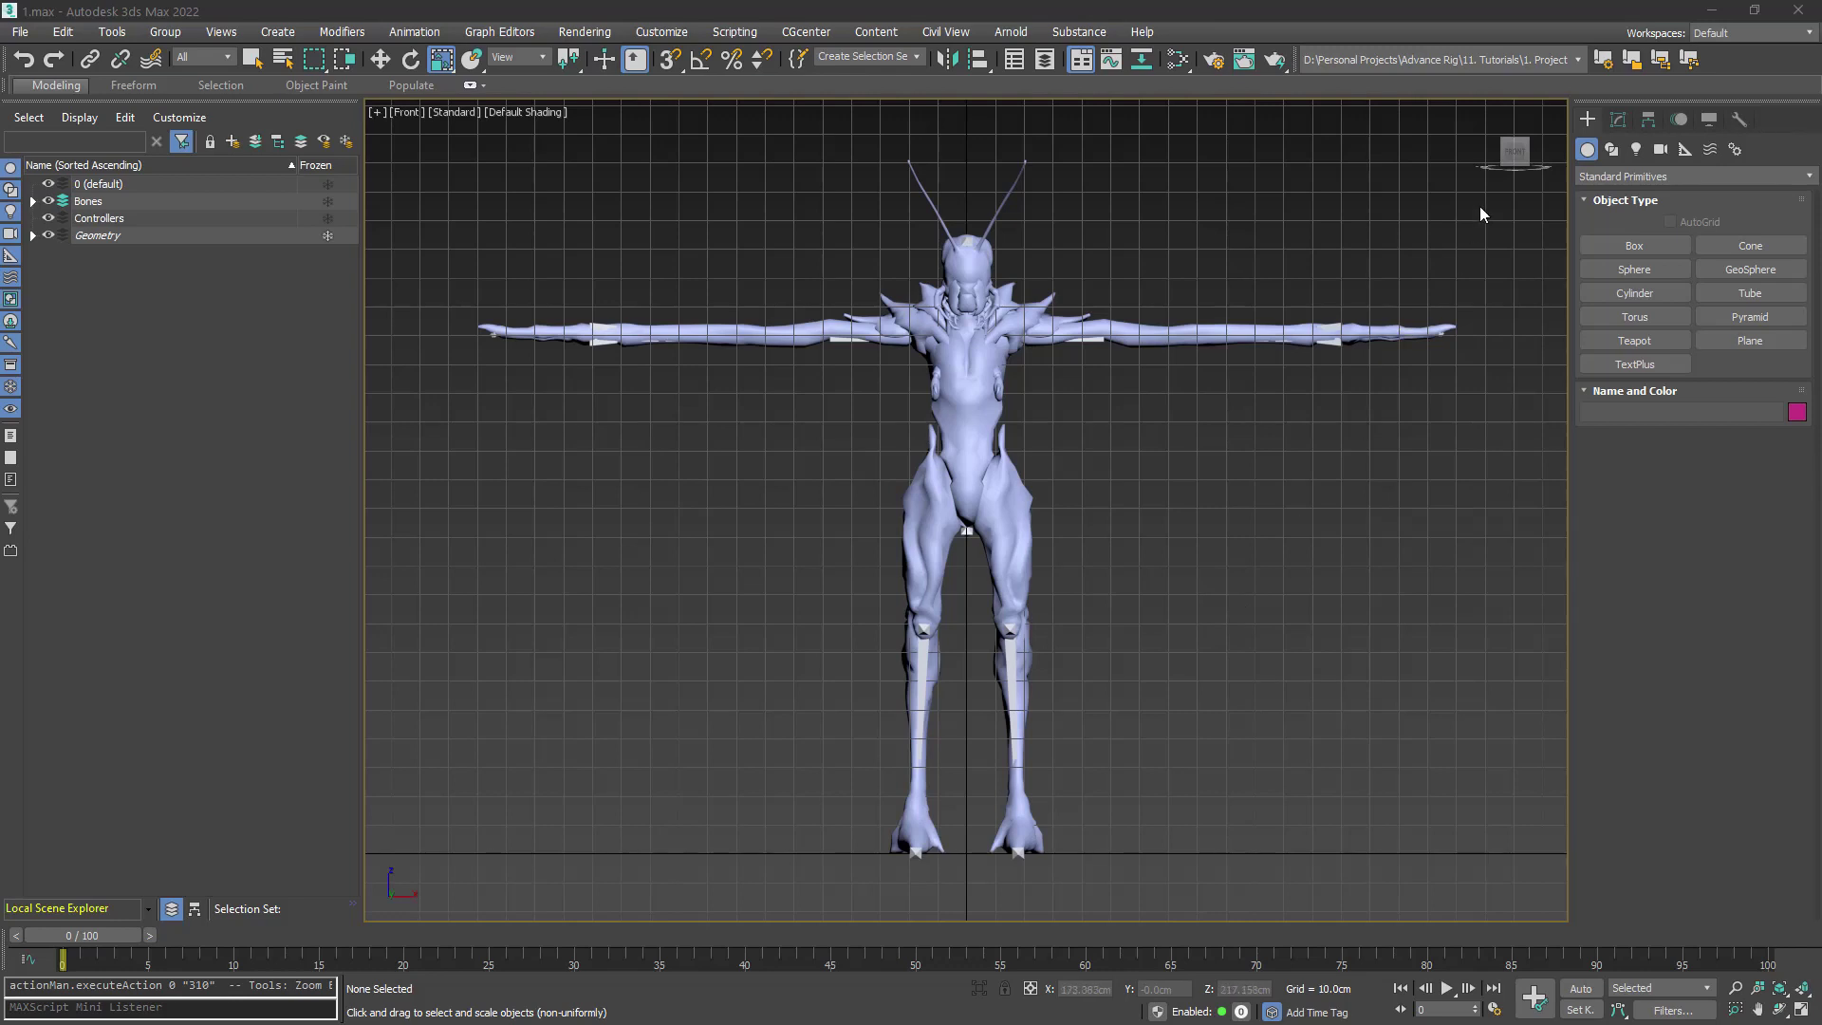
Show the alien's right side in wireframe, framed on the small chest tentacle
left_click(1539, 153)
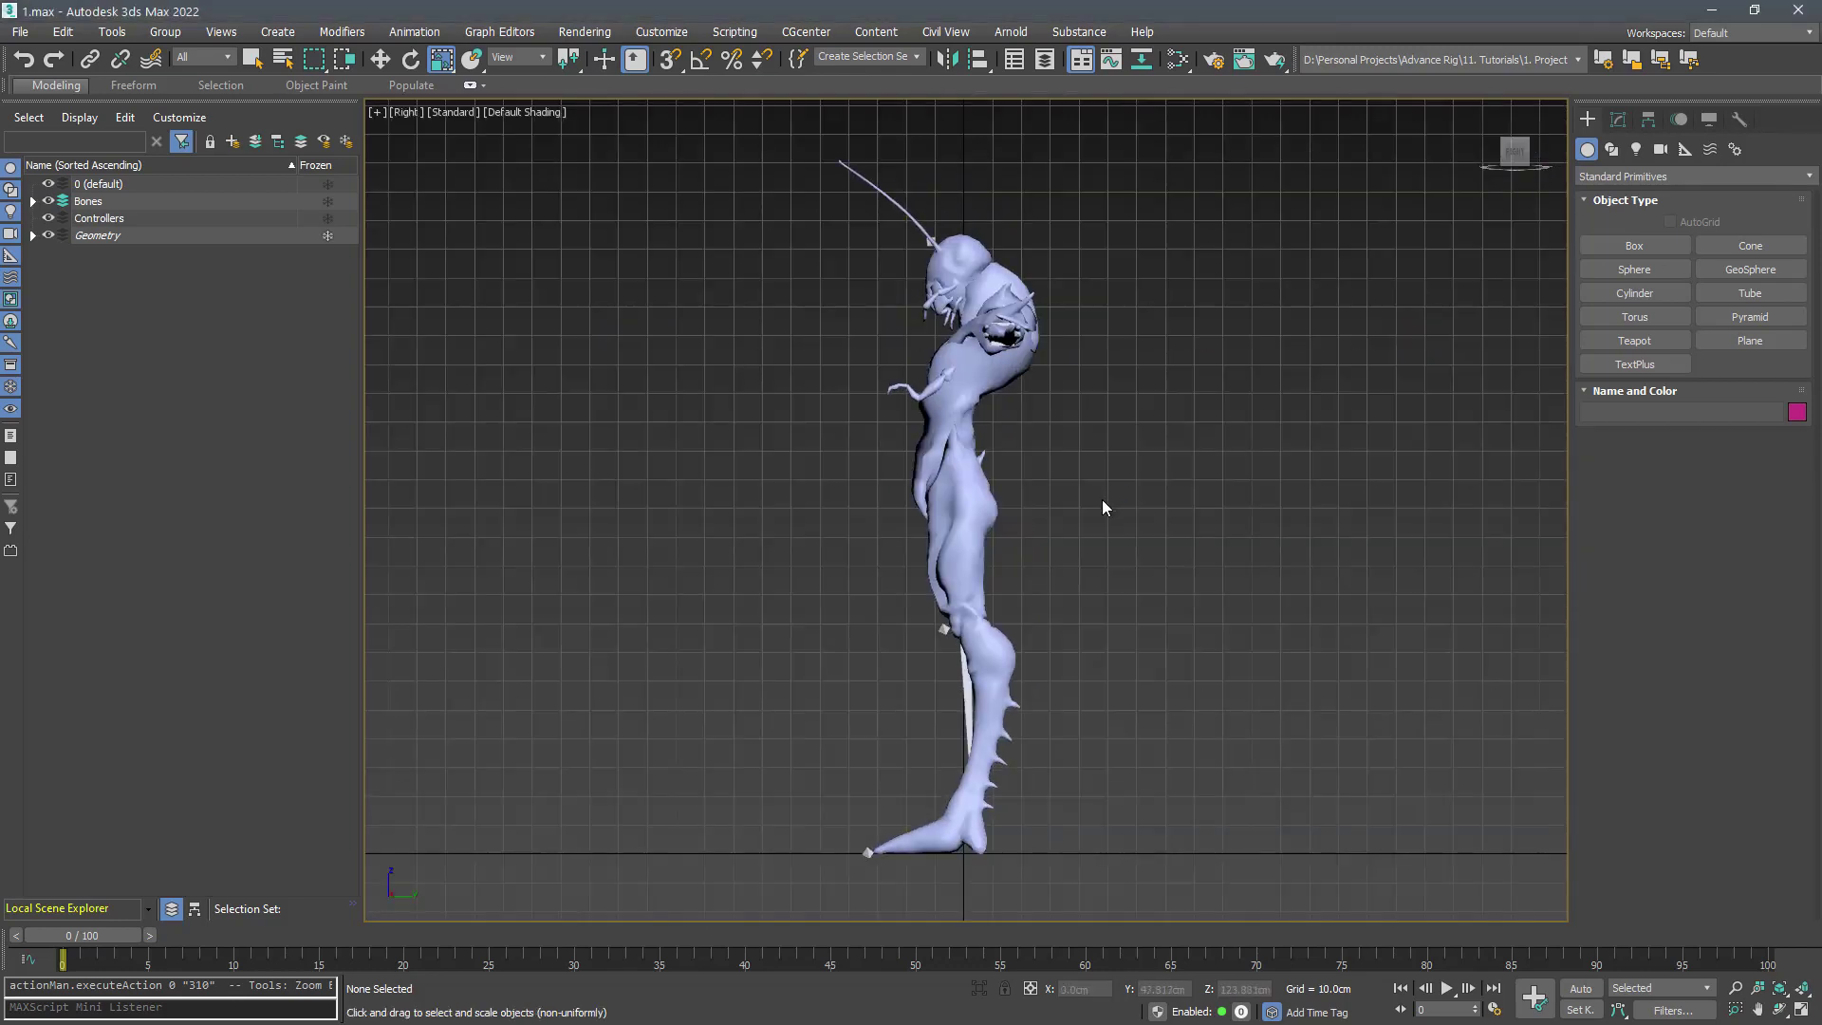
scroll(929, 484, "up", 10)
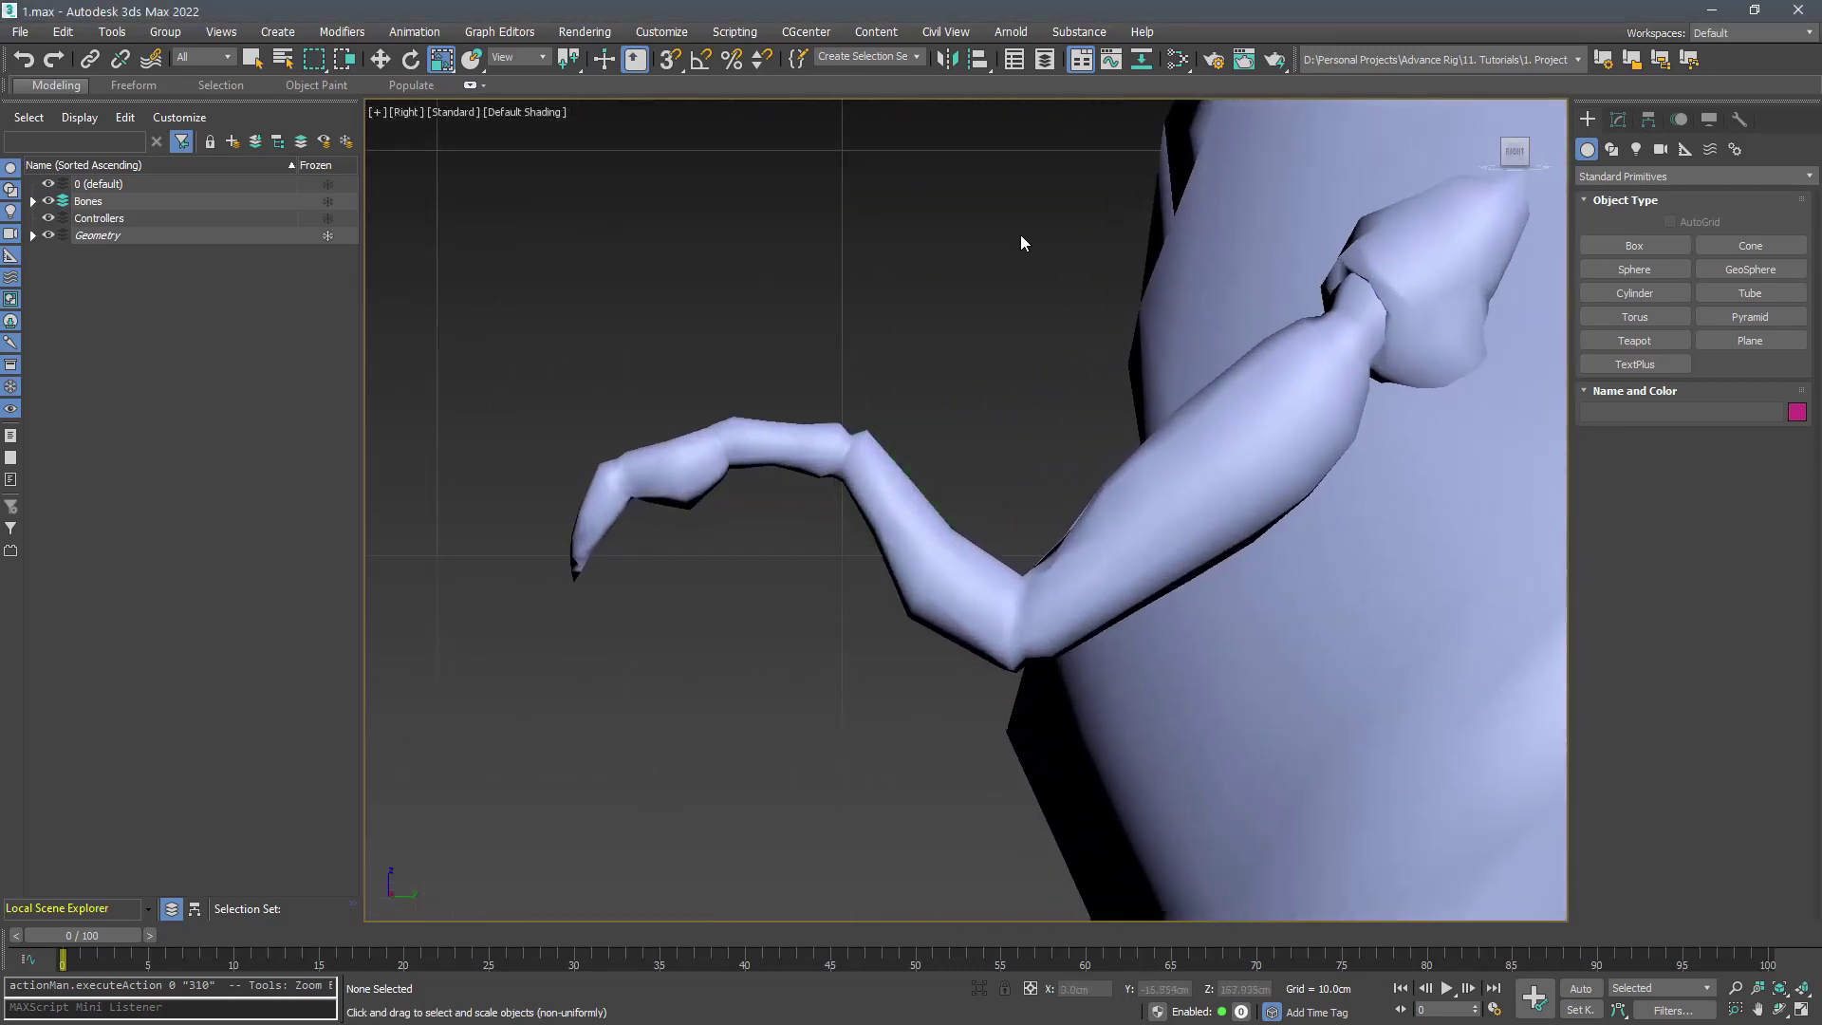
scroll(927, 307, "down", 2)
key("F3")
Draw a chain of five bones with an end nub through the chest tentacle, from its base to its tip
left_click(1735, 149)
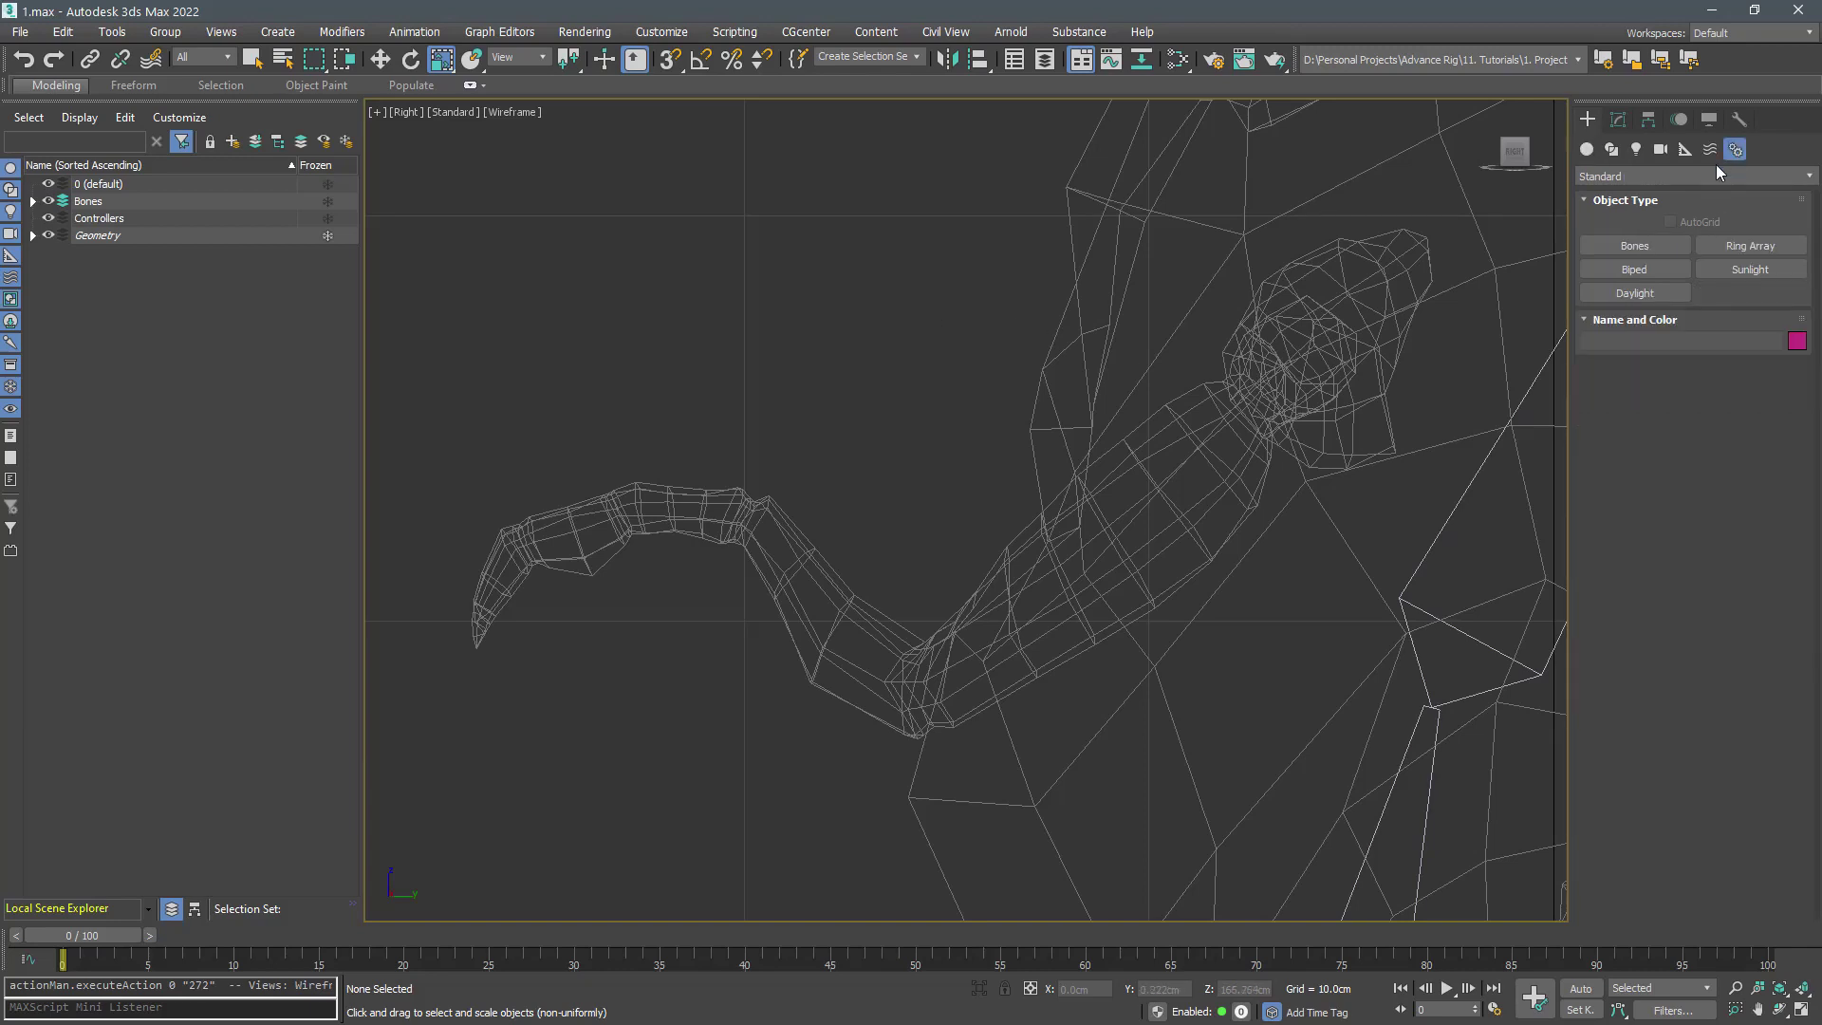
left_click(1634, 245)
left_click(1301, 356)
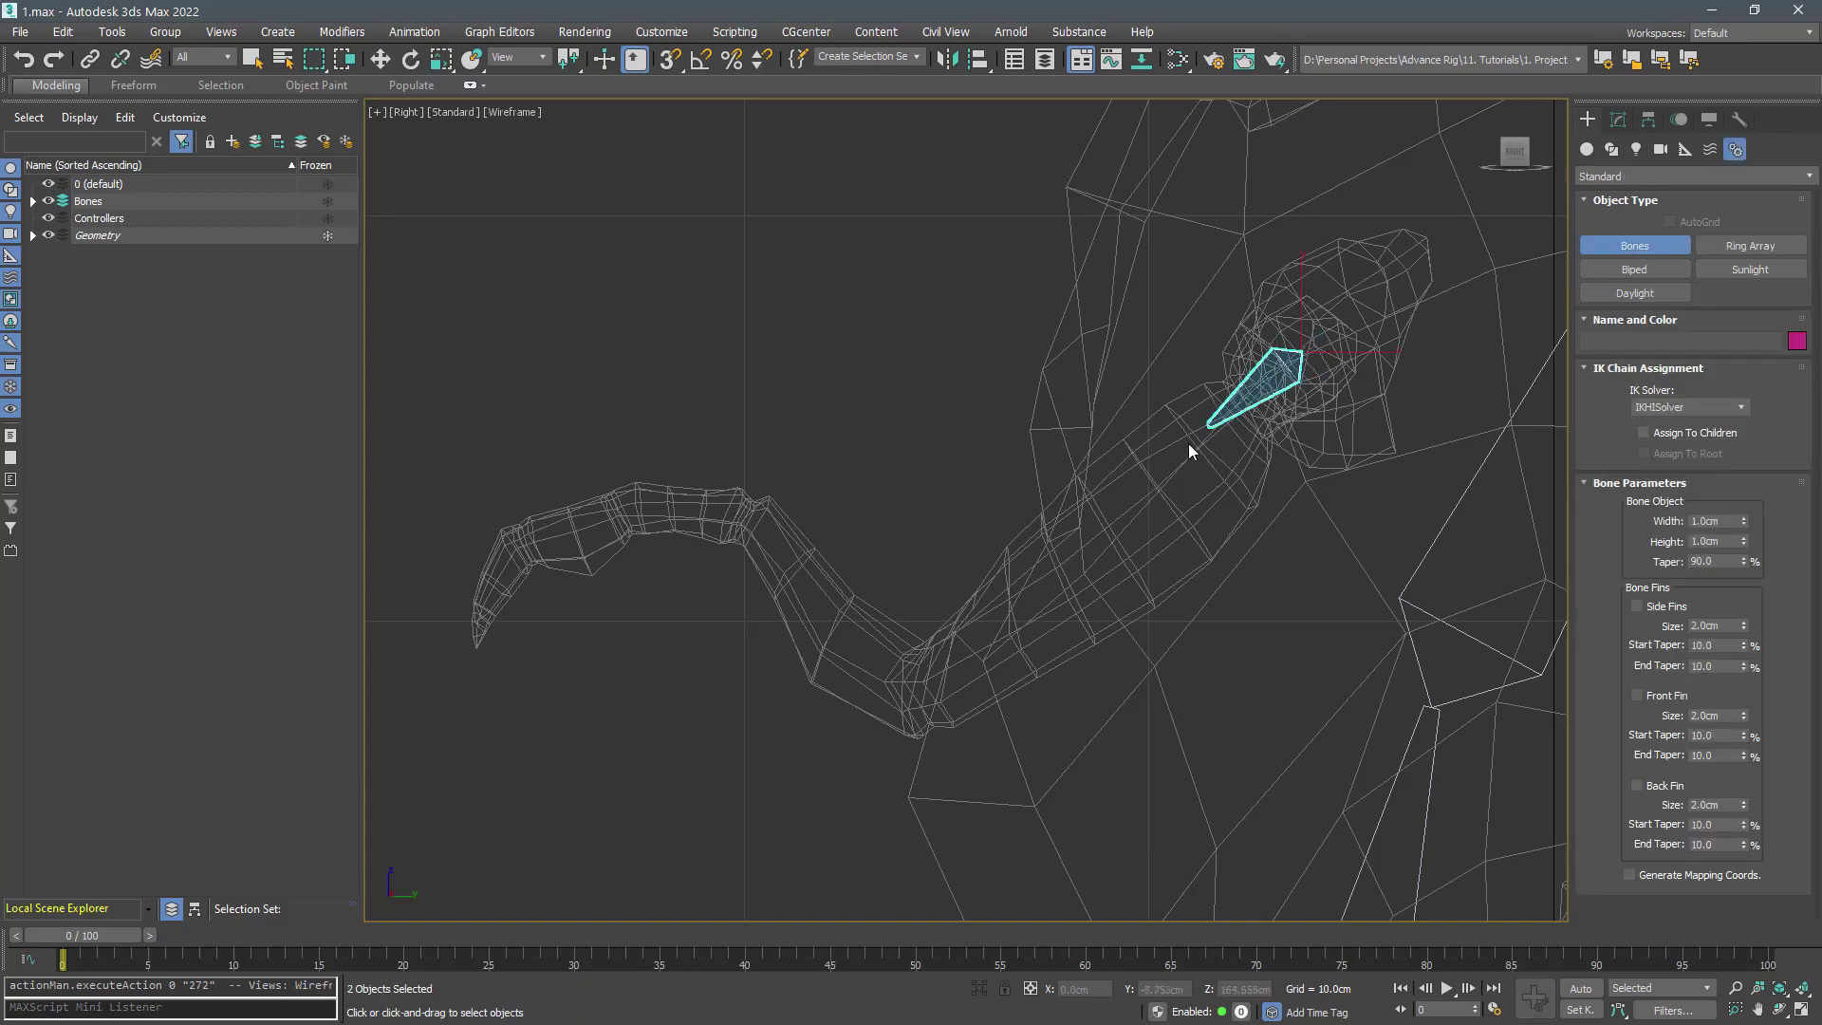
left_click(917, 696)
right_click(917, 696)
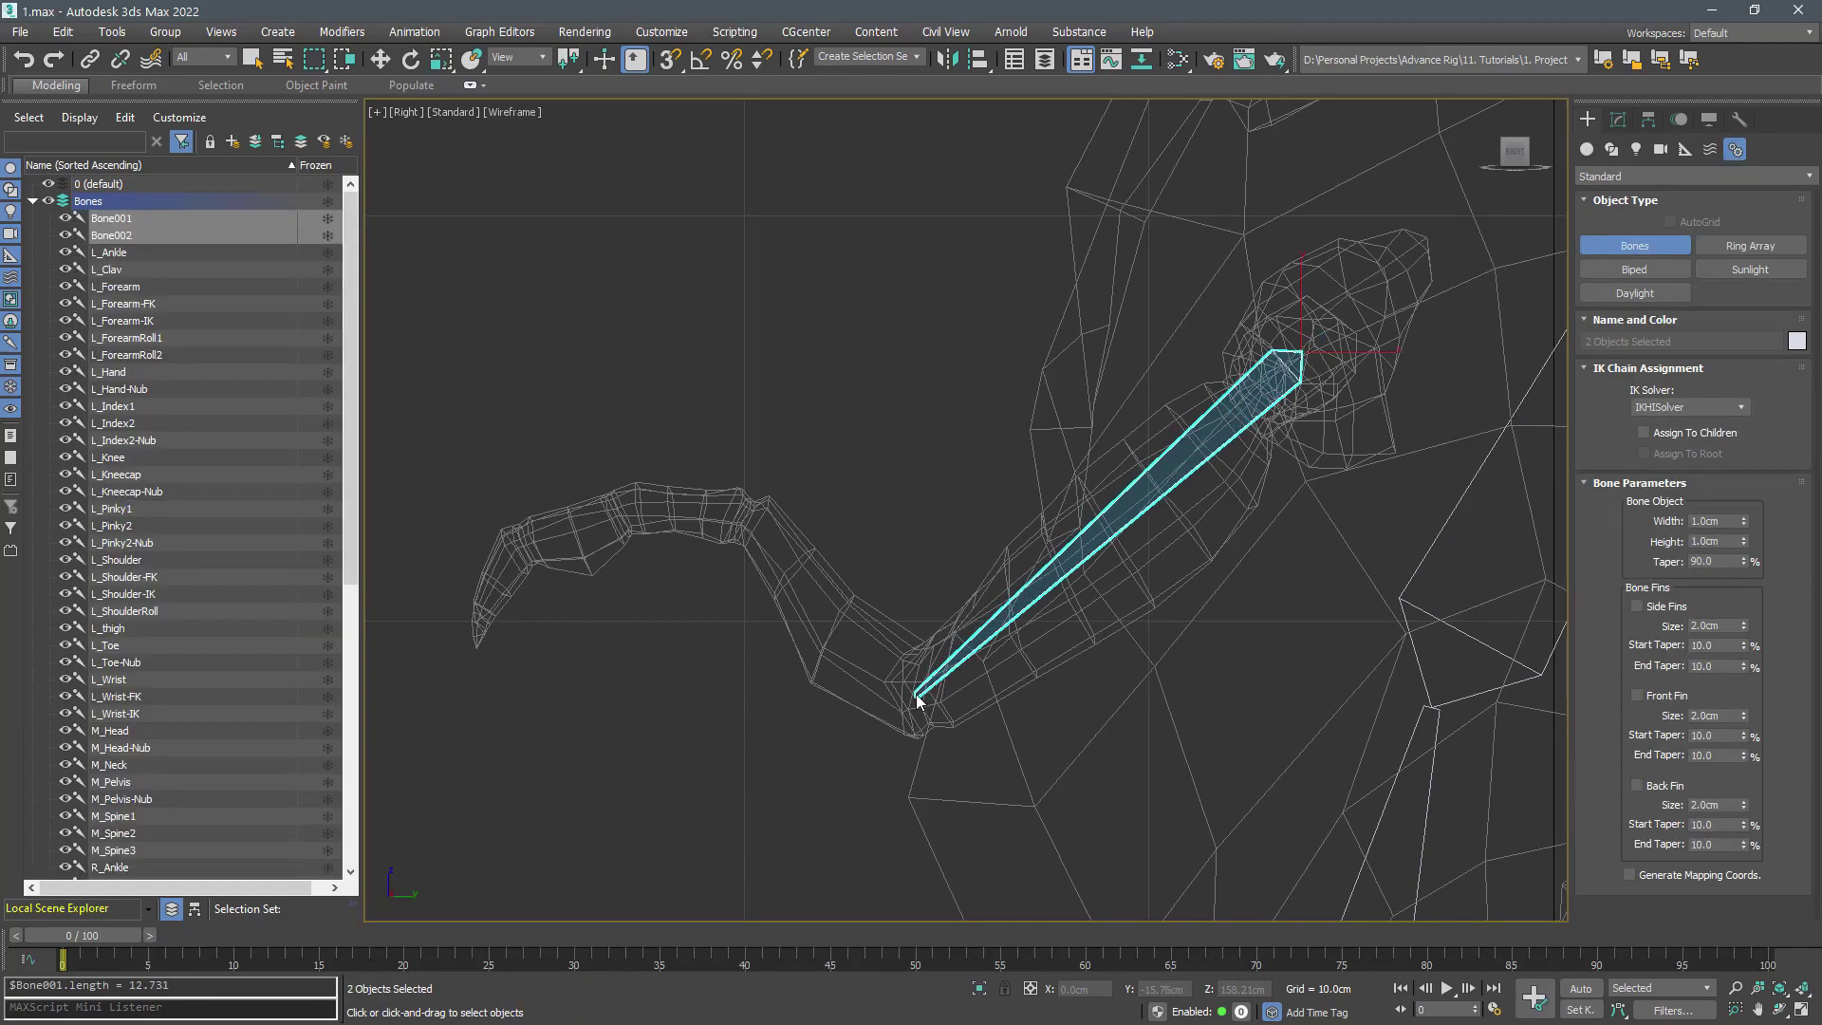
left_click(746, 517)
left_click(618, 514)
left_click(525, 545)
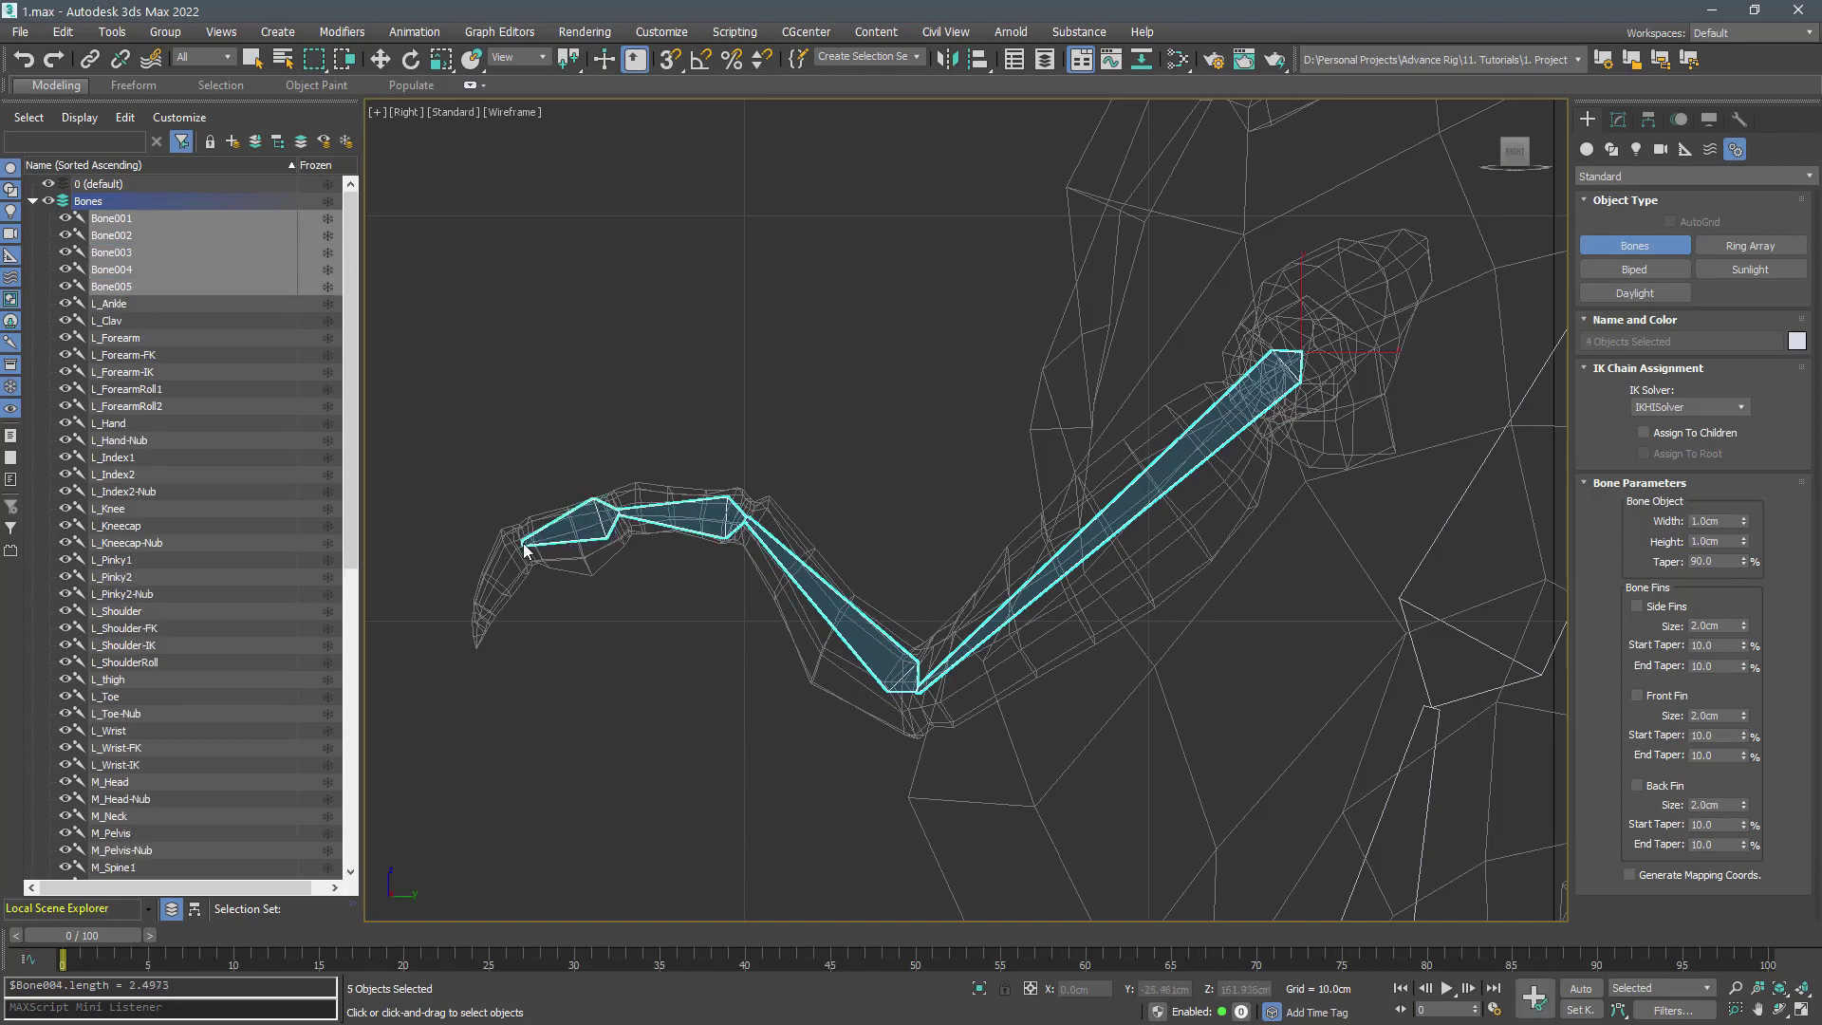
left_click(470, 650)
right_click(486, 685)
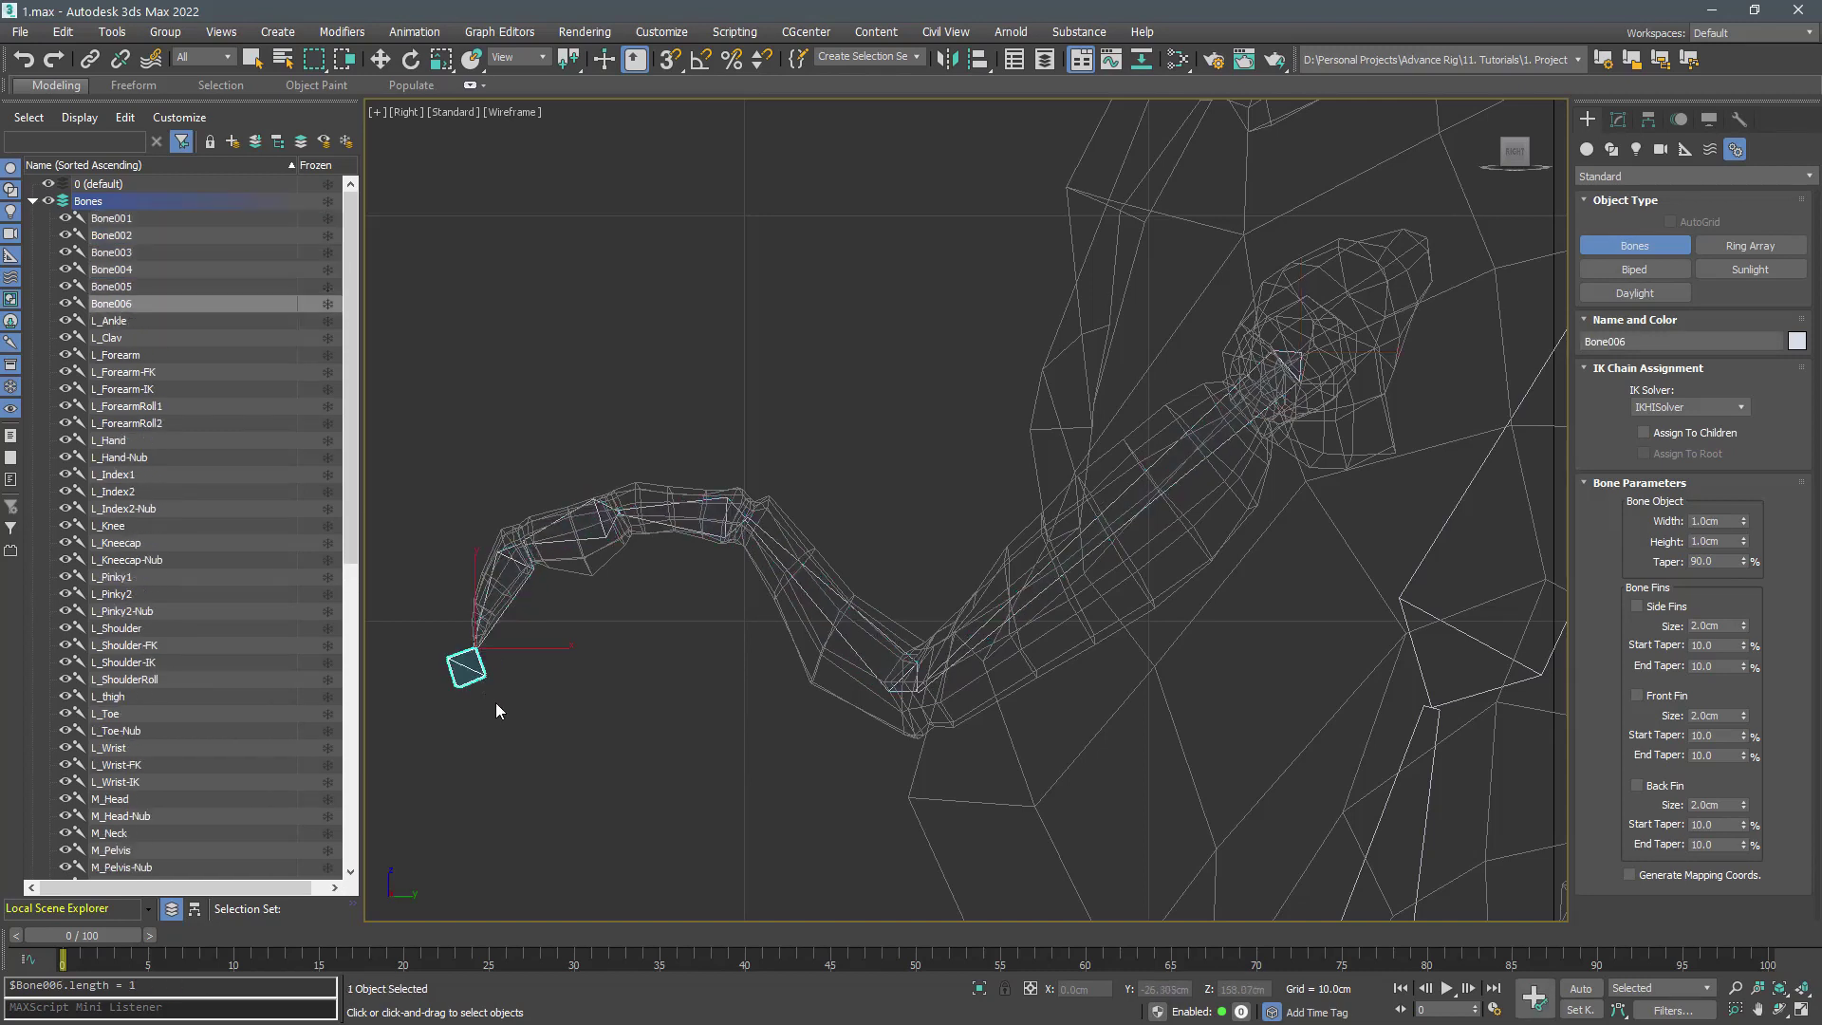
right_click(496, 710)
Rename the first two bones of the tentacle chain Tentacle1 and Tentacle2
left_click(1240, 429)
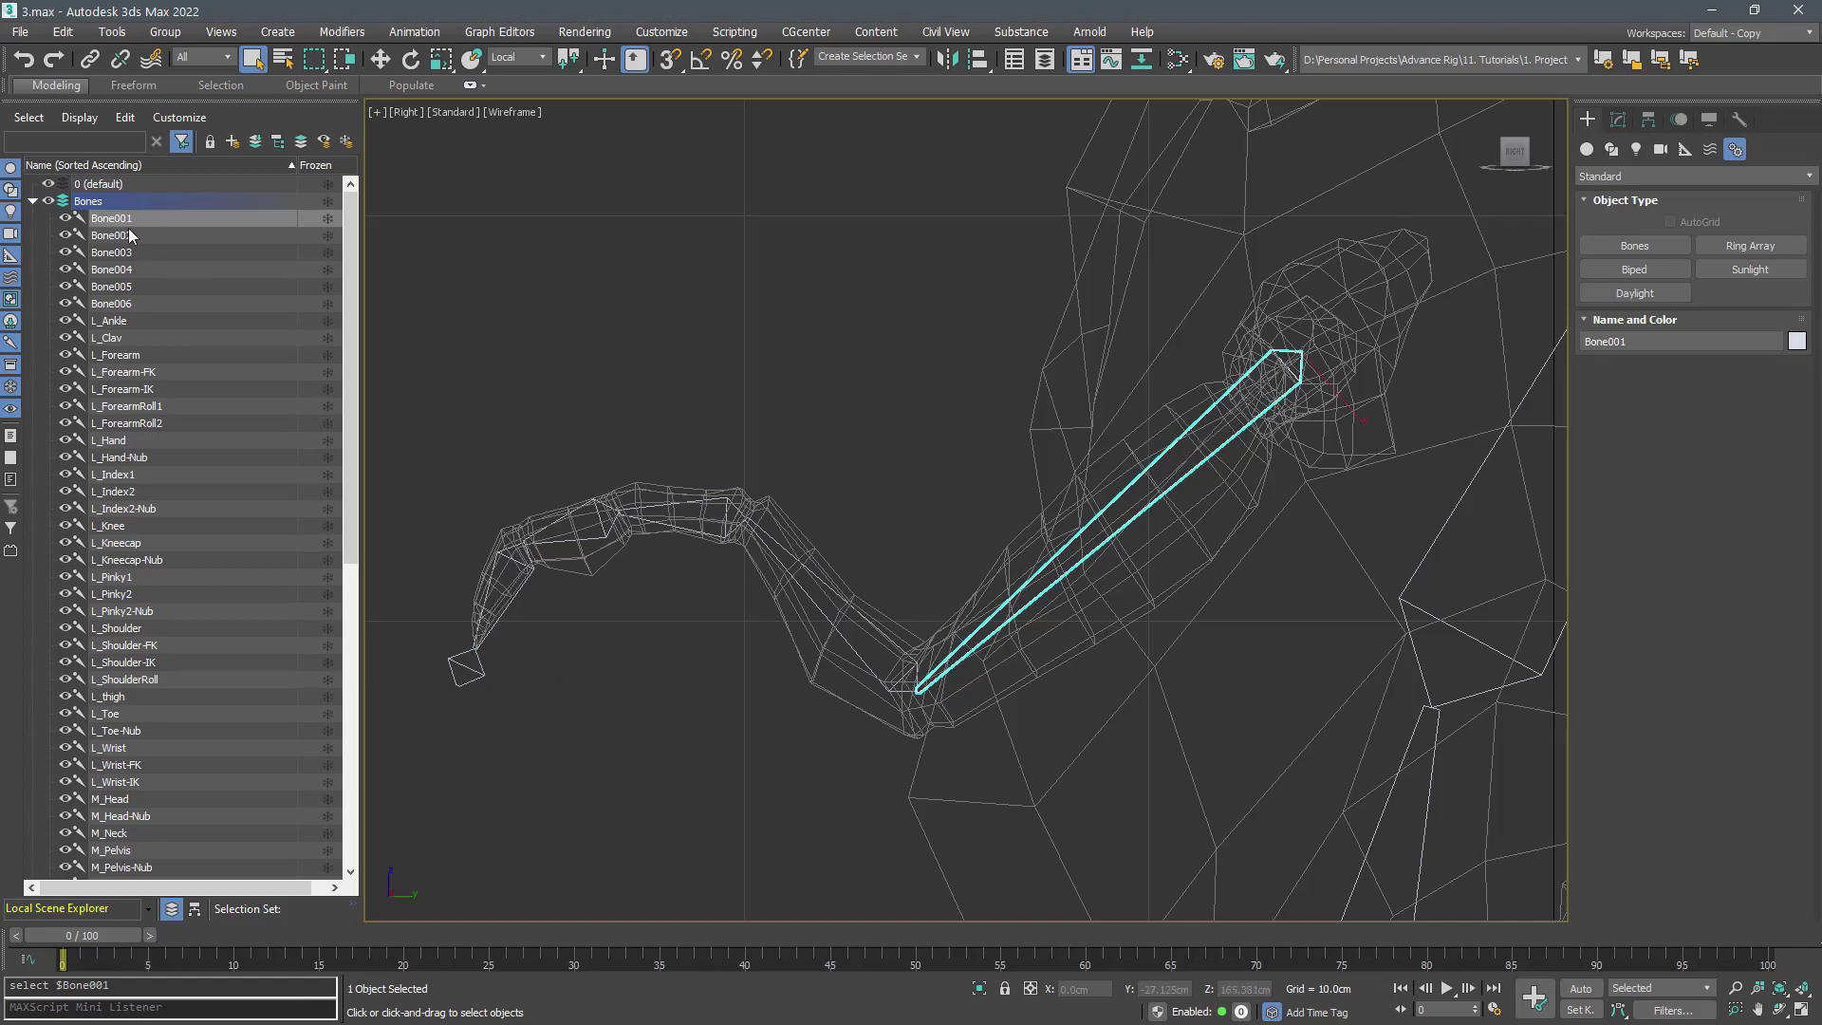
type("1")
key("Return")
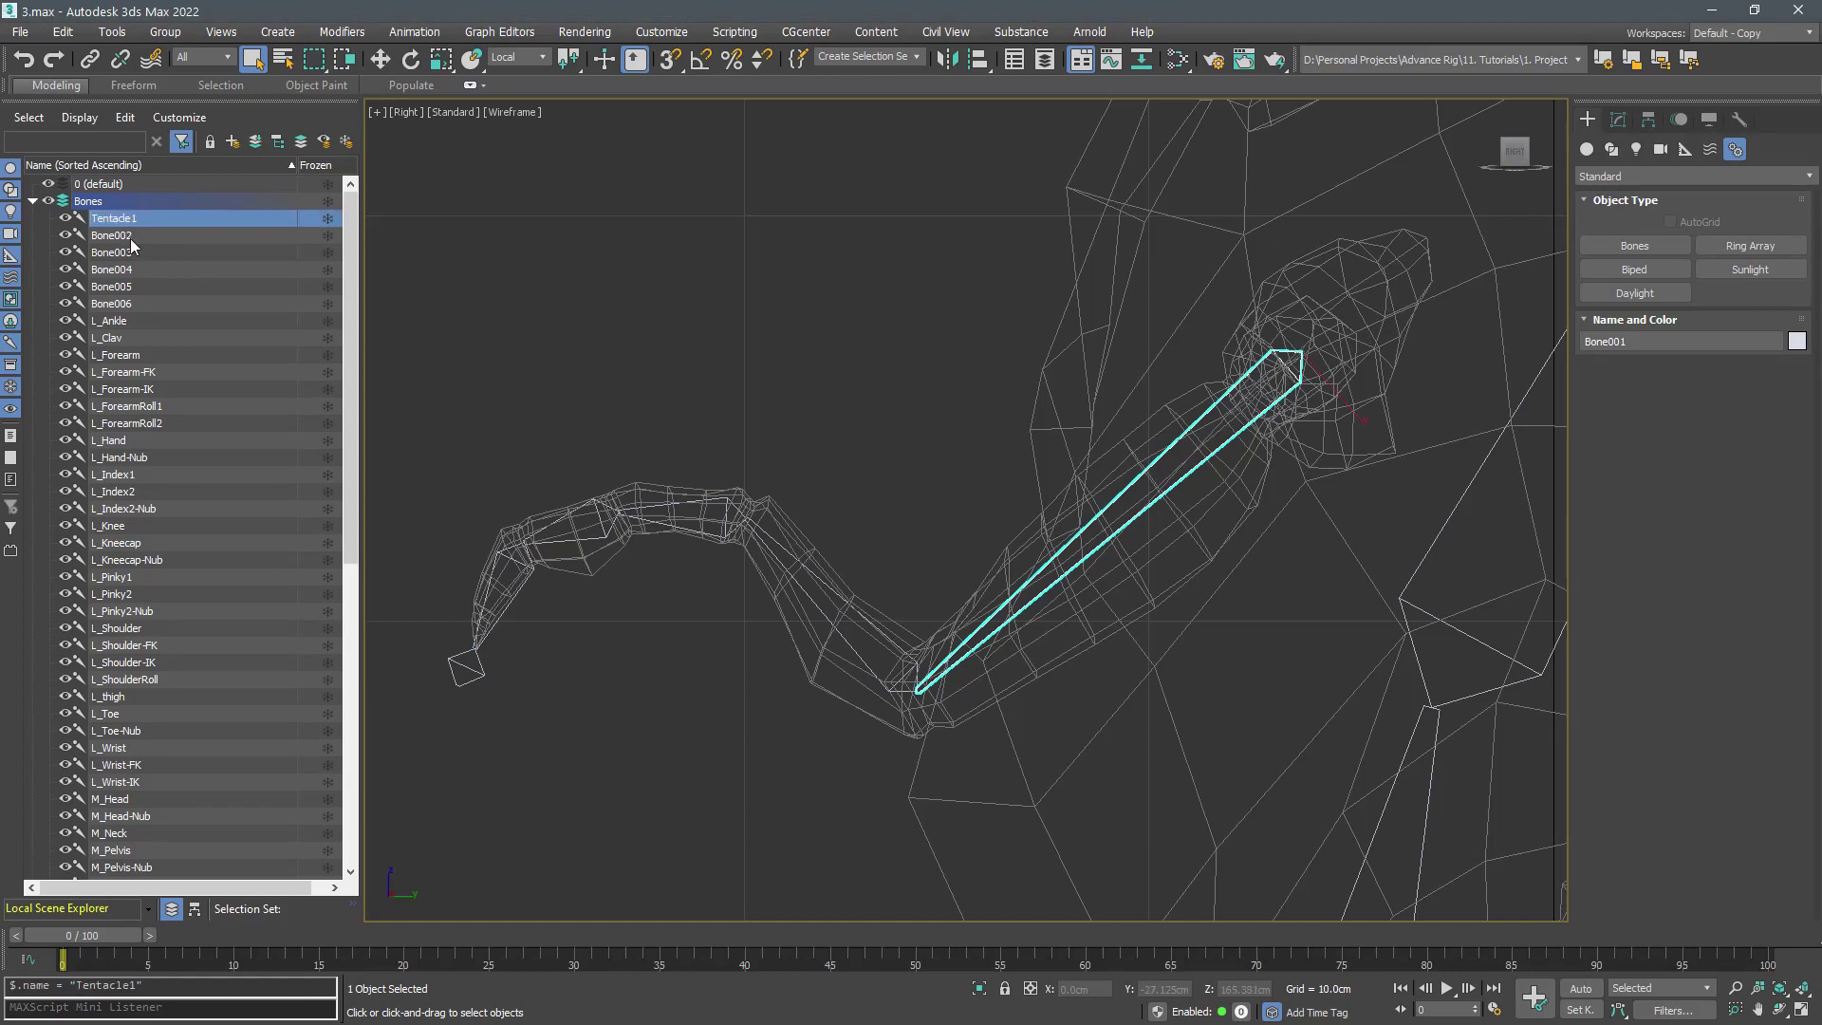
key("Page_Down")
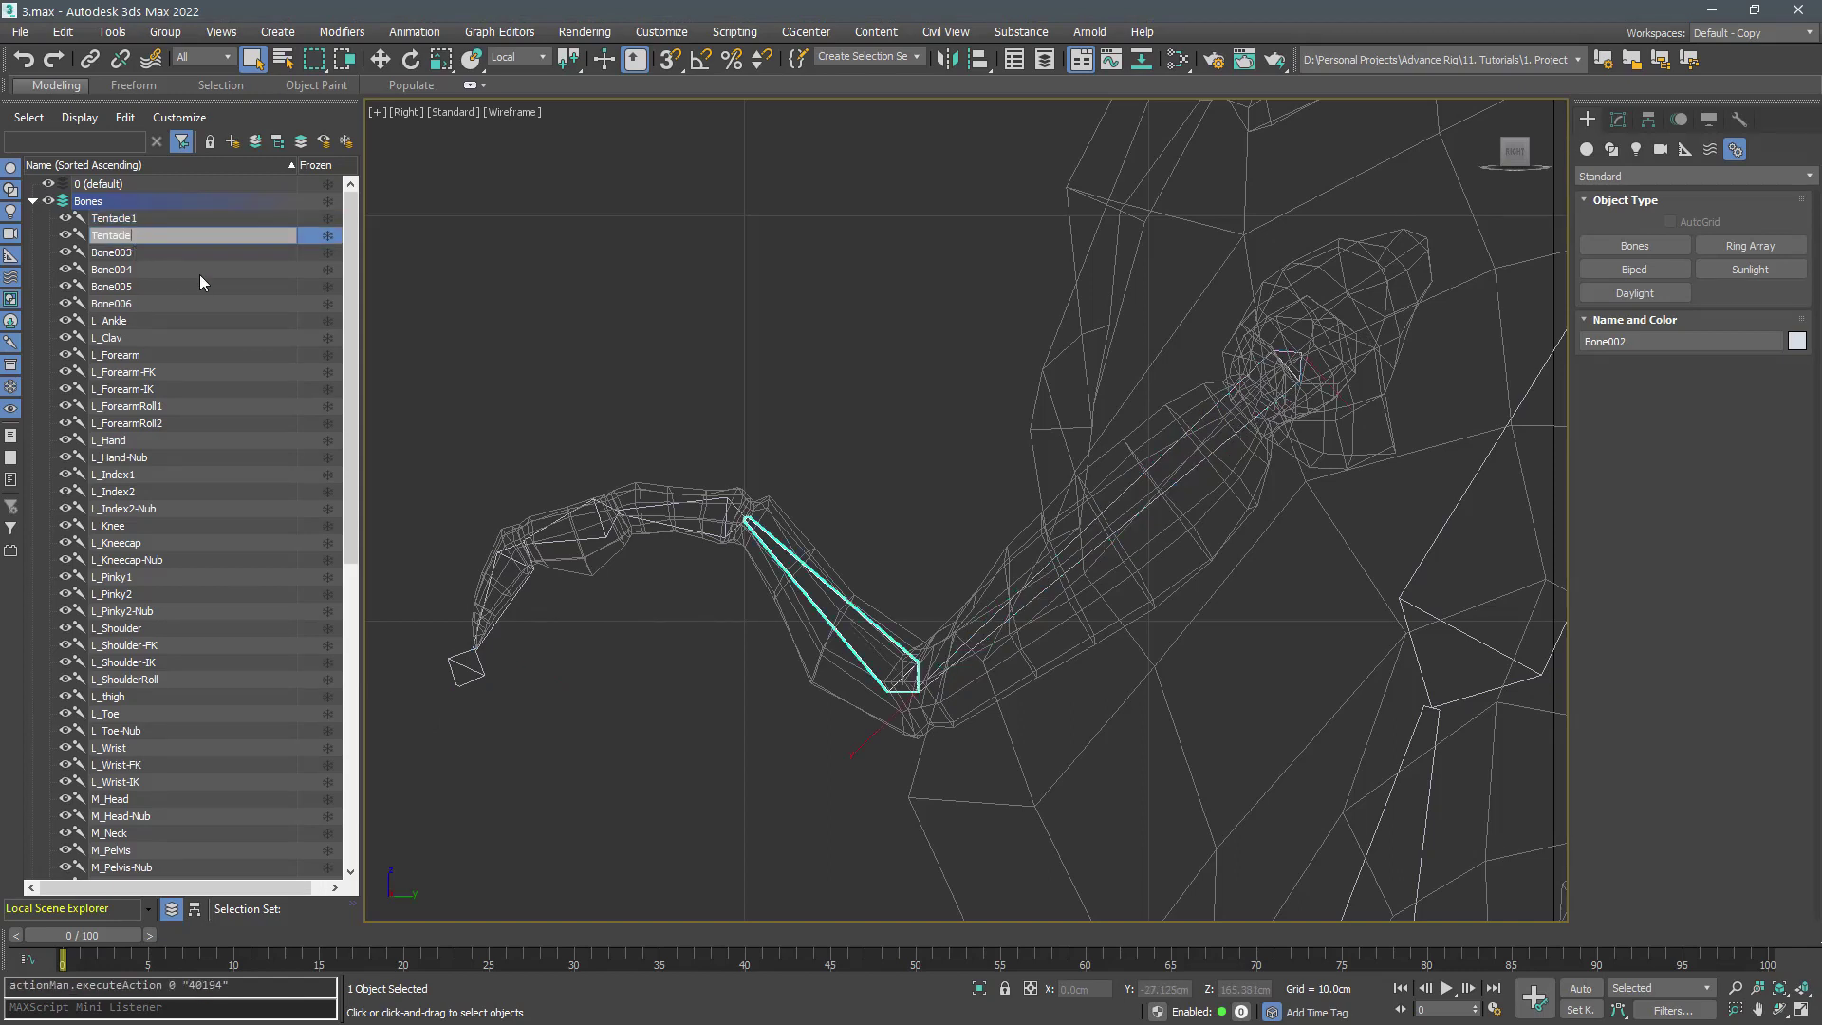
type("2")
key("Return")
Rename the third and fourth bones of the tentacle chain Tentacle3 and Tentacle4
double_click(129, 255)
type("Tentacle")
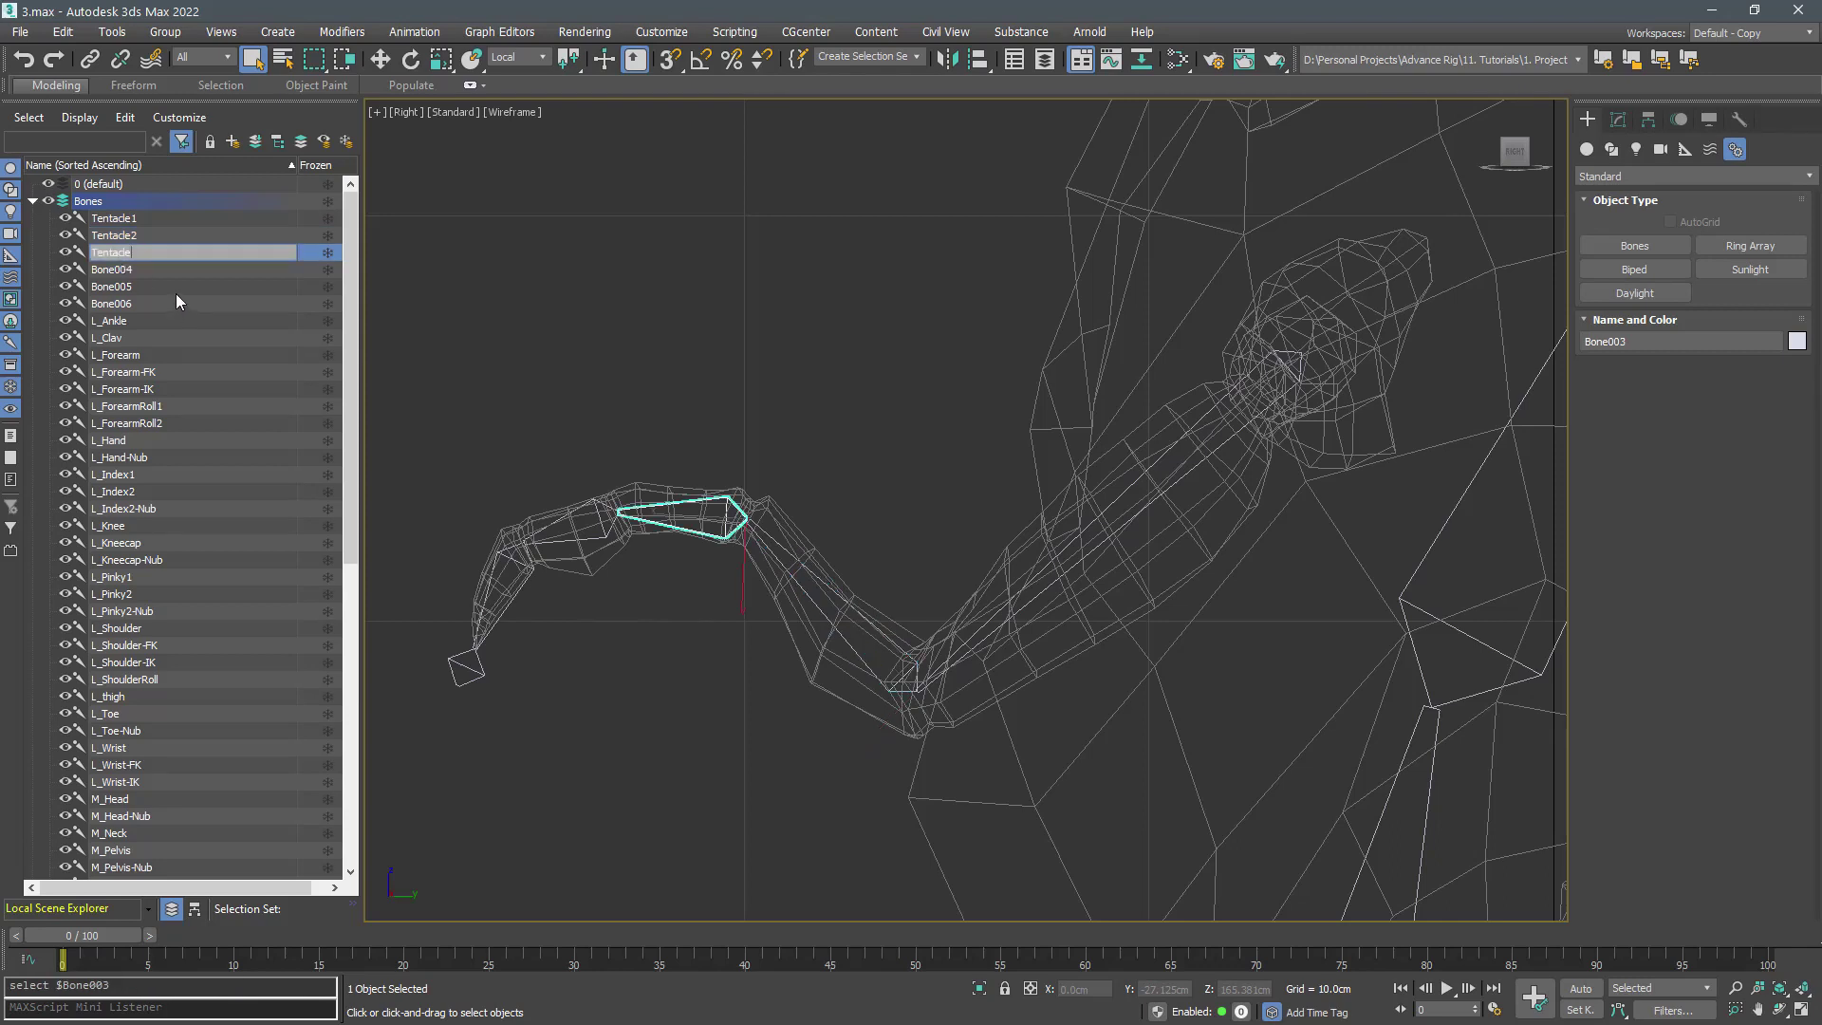
type("3")
key("Return")
left_click(133, 271)
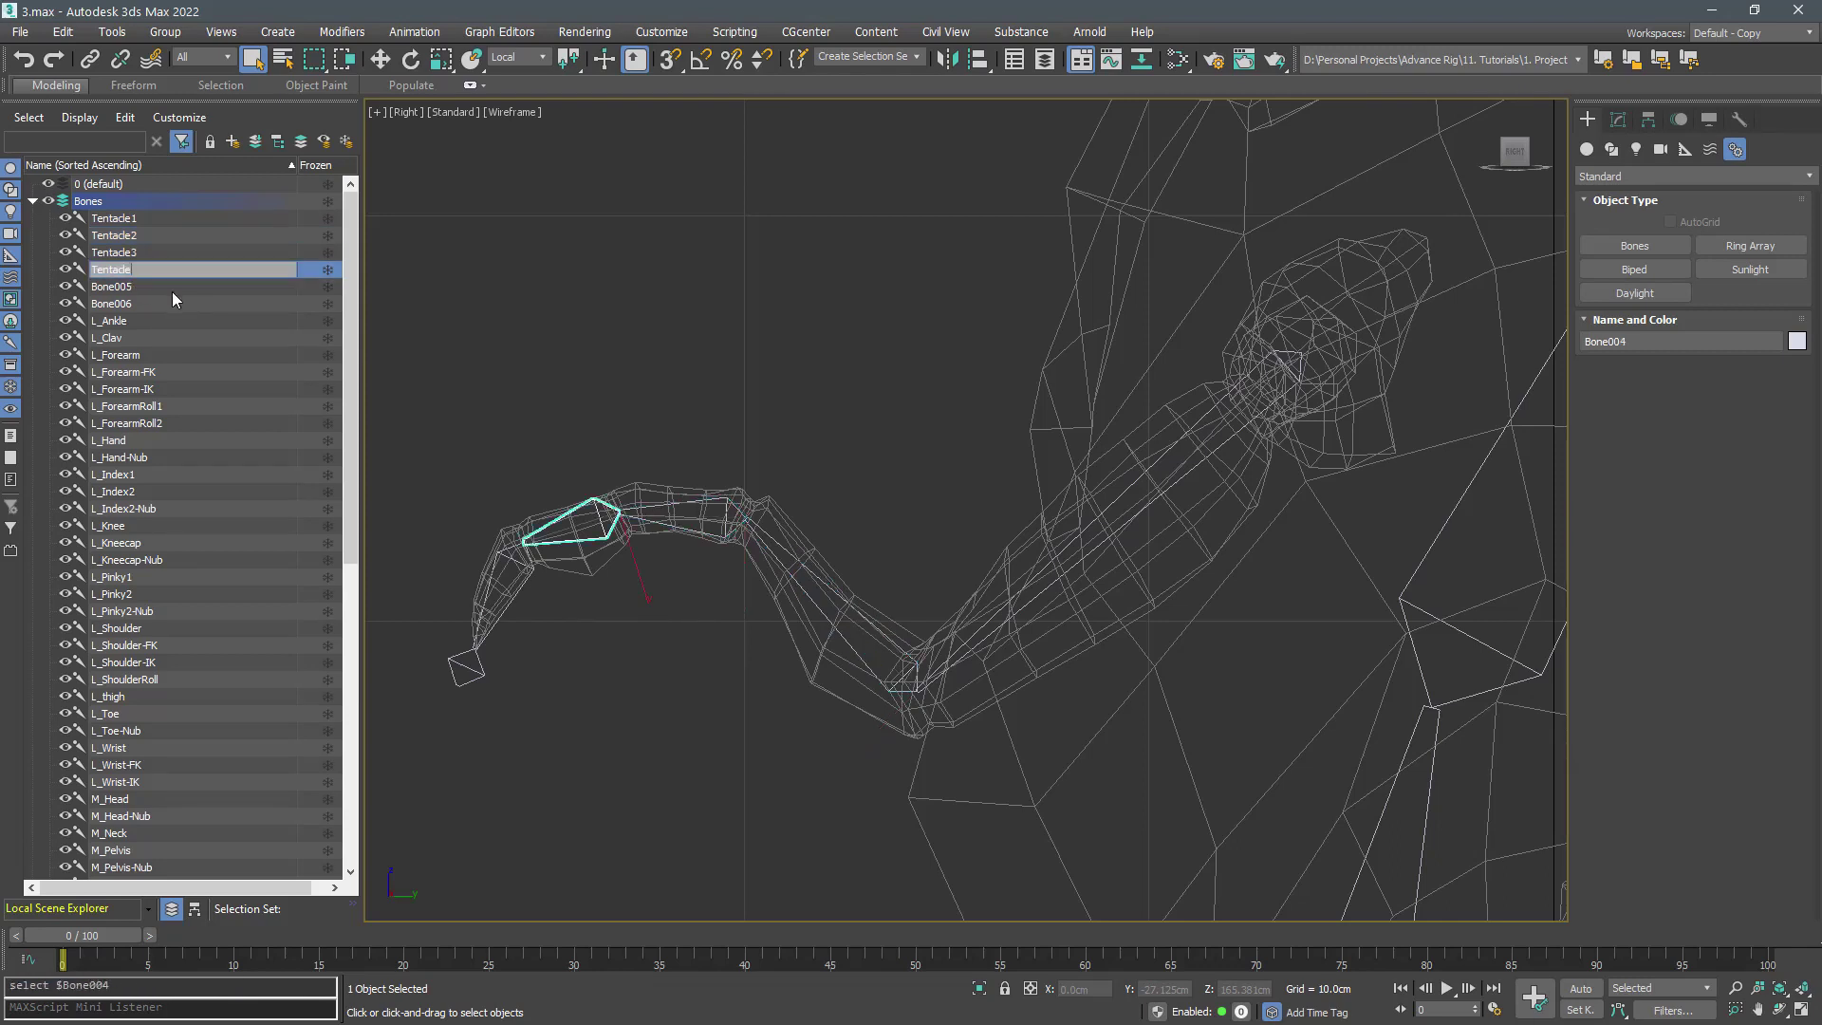
type("4")
key("Return")
Rename the tentacle's last bone Tentacle5 and its end nub Tentacle5-Nub
left_click(126, 288)
key("F2")
type("Tentacle")
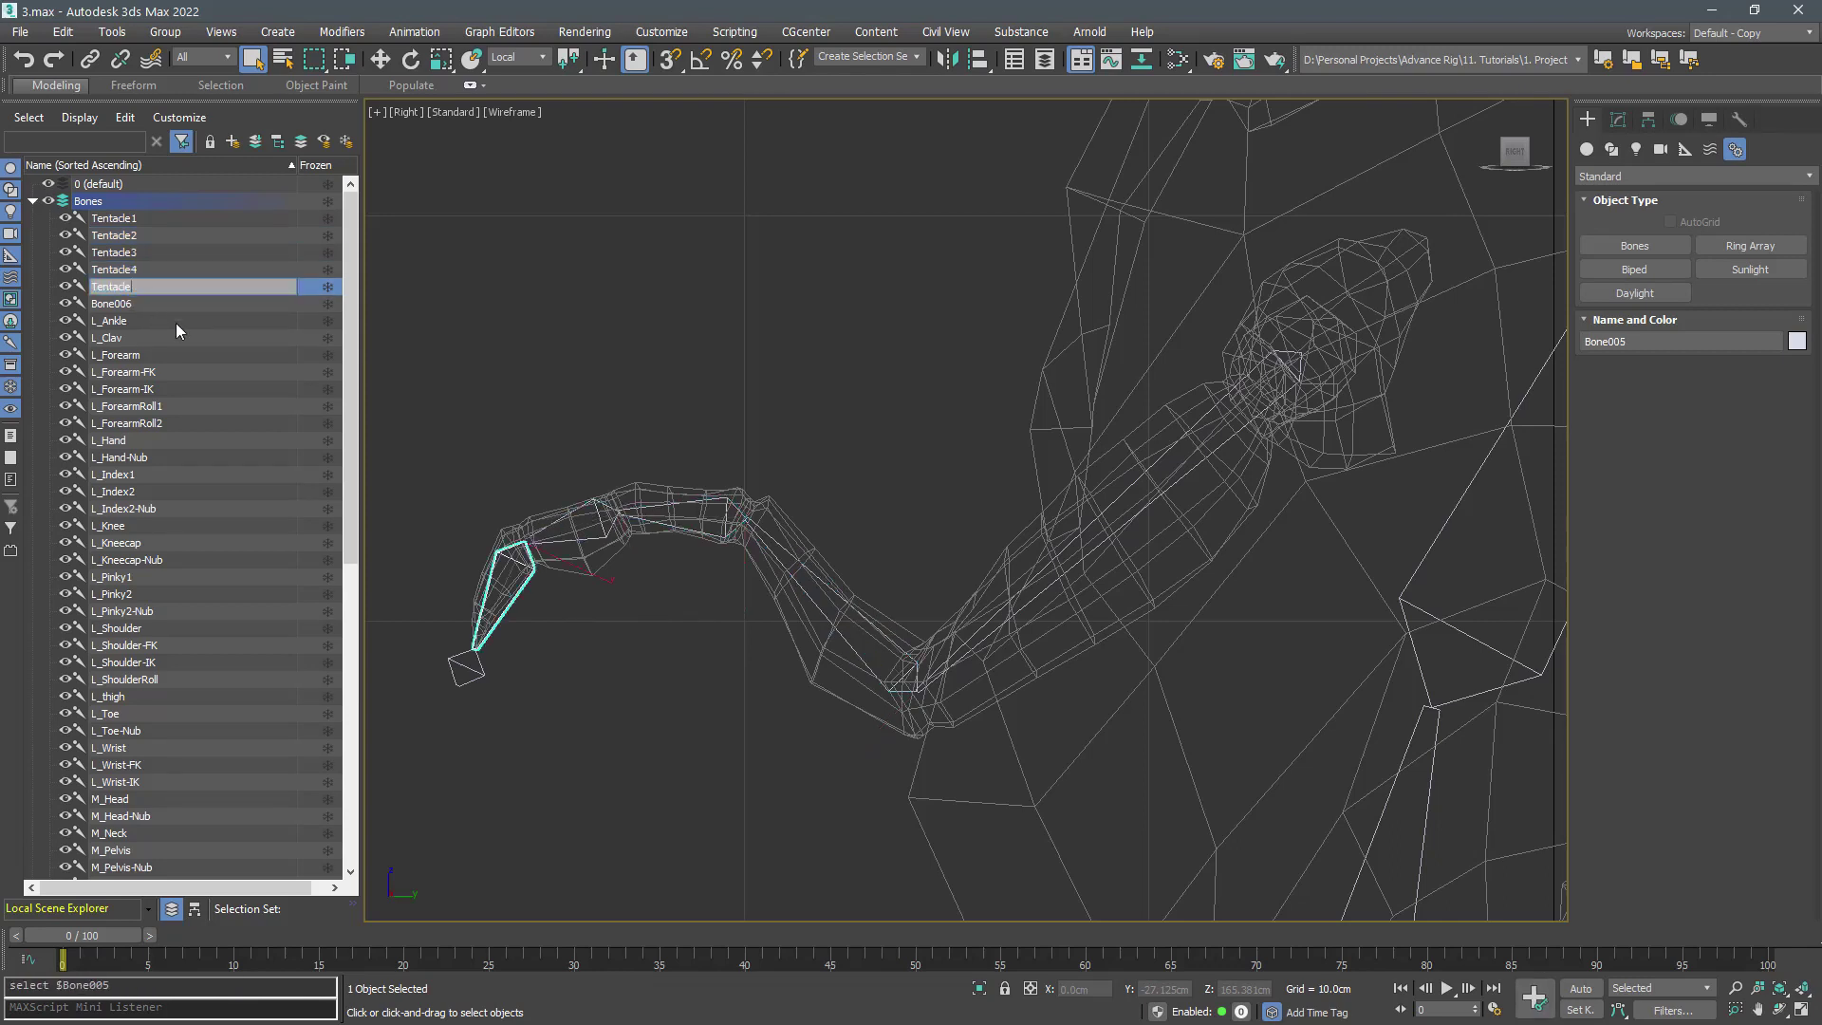
type("5")
key("Return")
left_click(133, 304)
key("F2")
type("Tentacle")
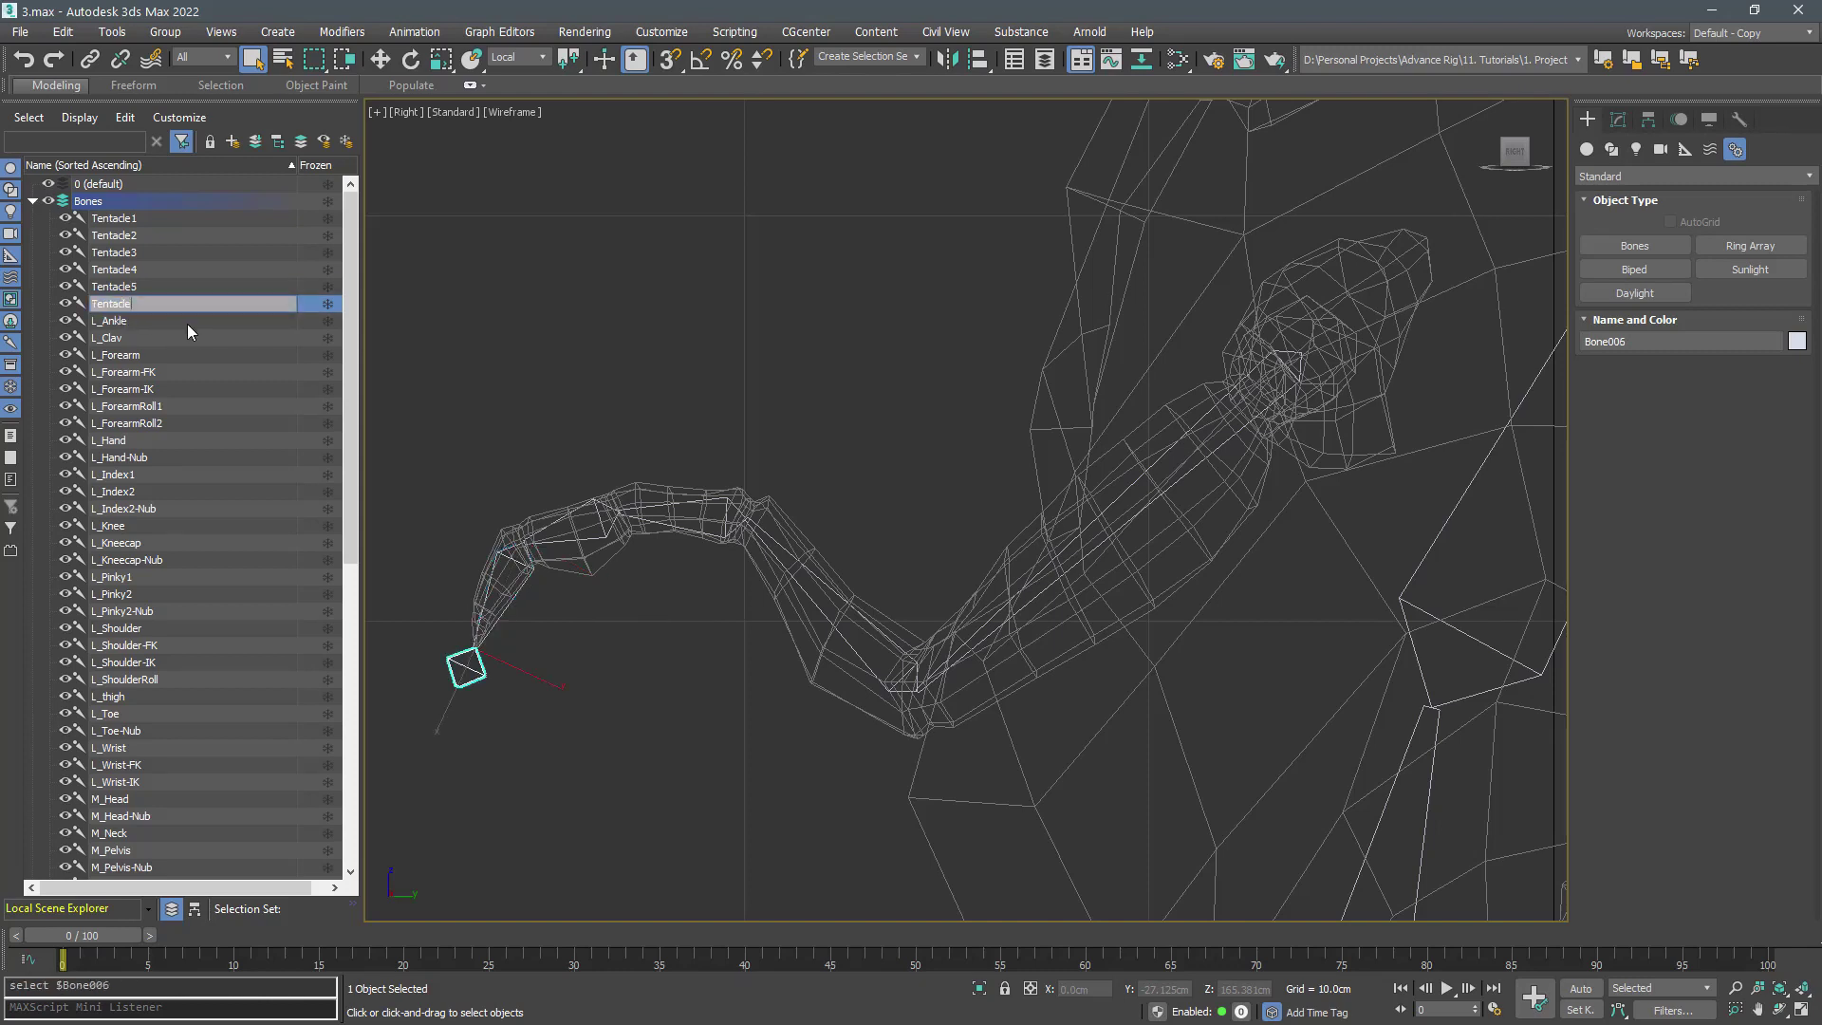
type("5-Nub")
key("Return")
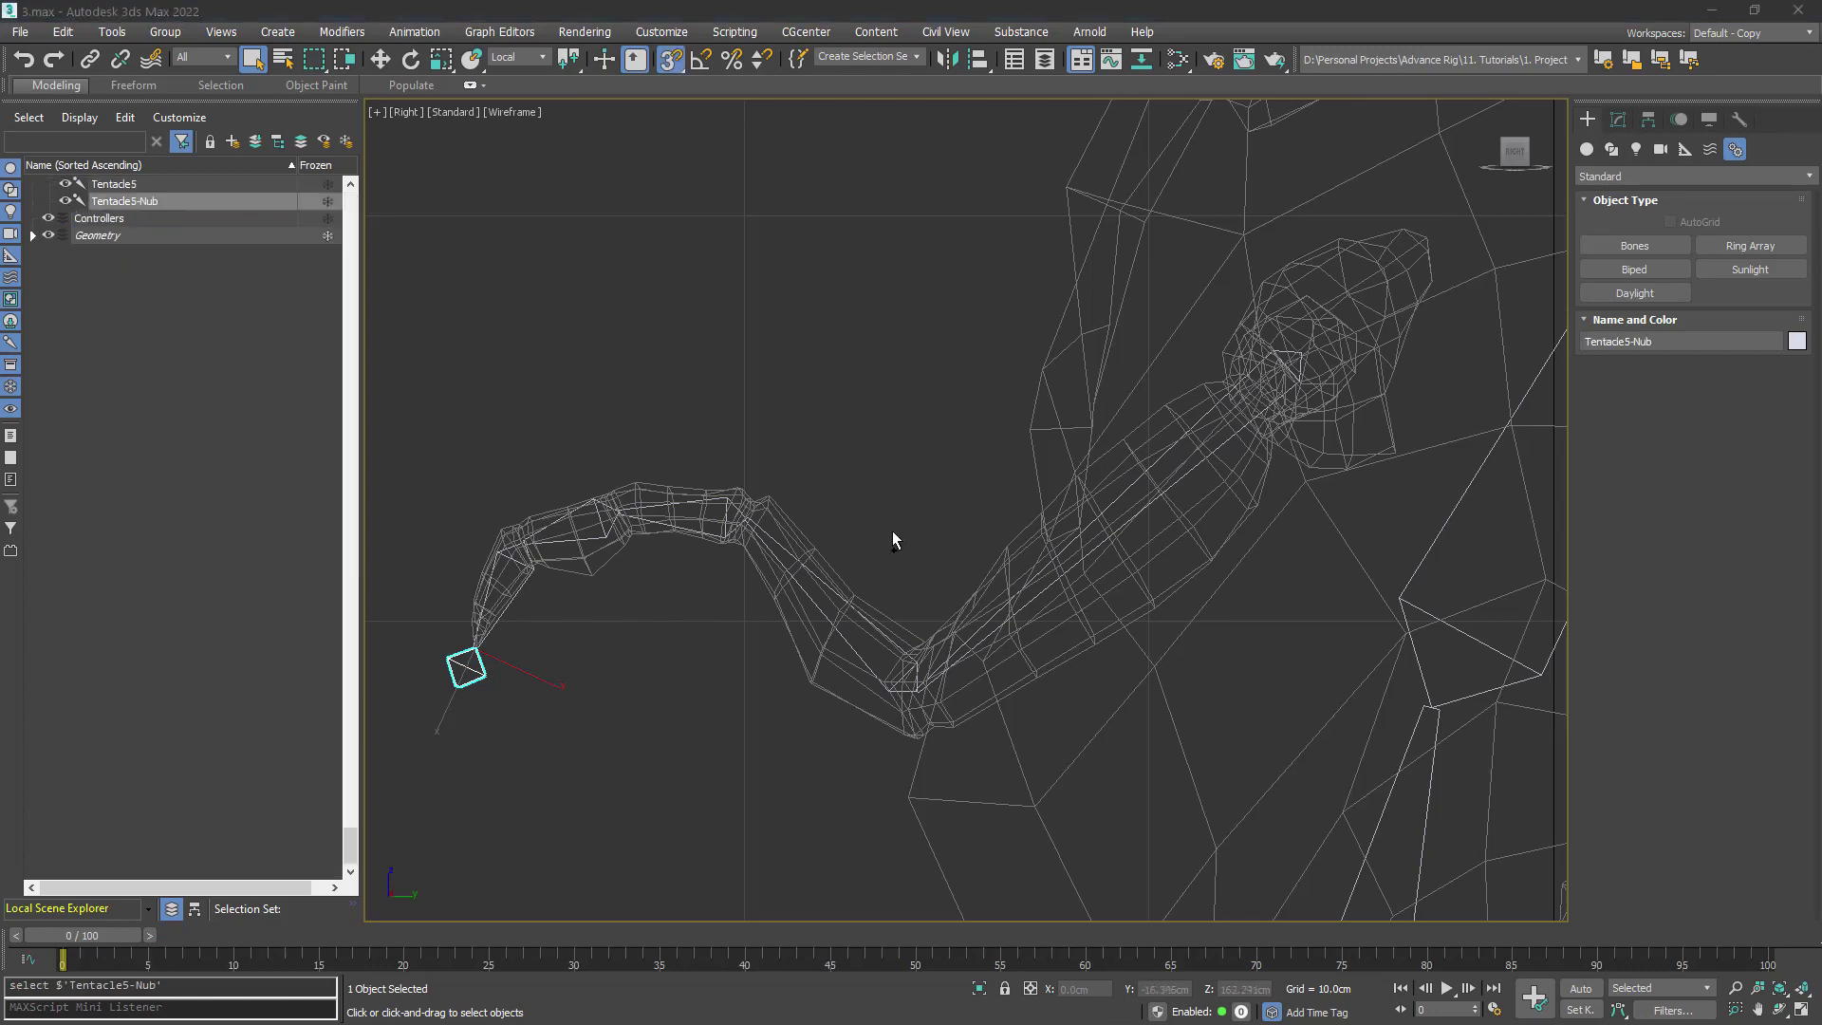
With grid snapping on, draw a vertical chain of five 10 cm bones with an end nub above the alien's head
scroll(891, 525, "down", 4)
key("s")
middle_click_drag(1046, 204, 897, 844)
scroll(922, 454, "down", 3)
middle_click_drag(1025, 292, 1060, 658)
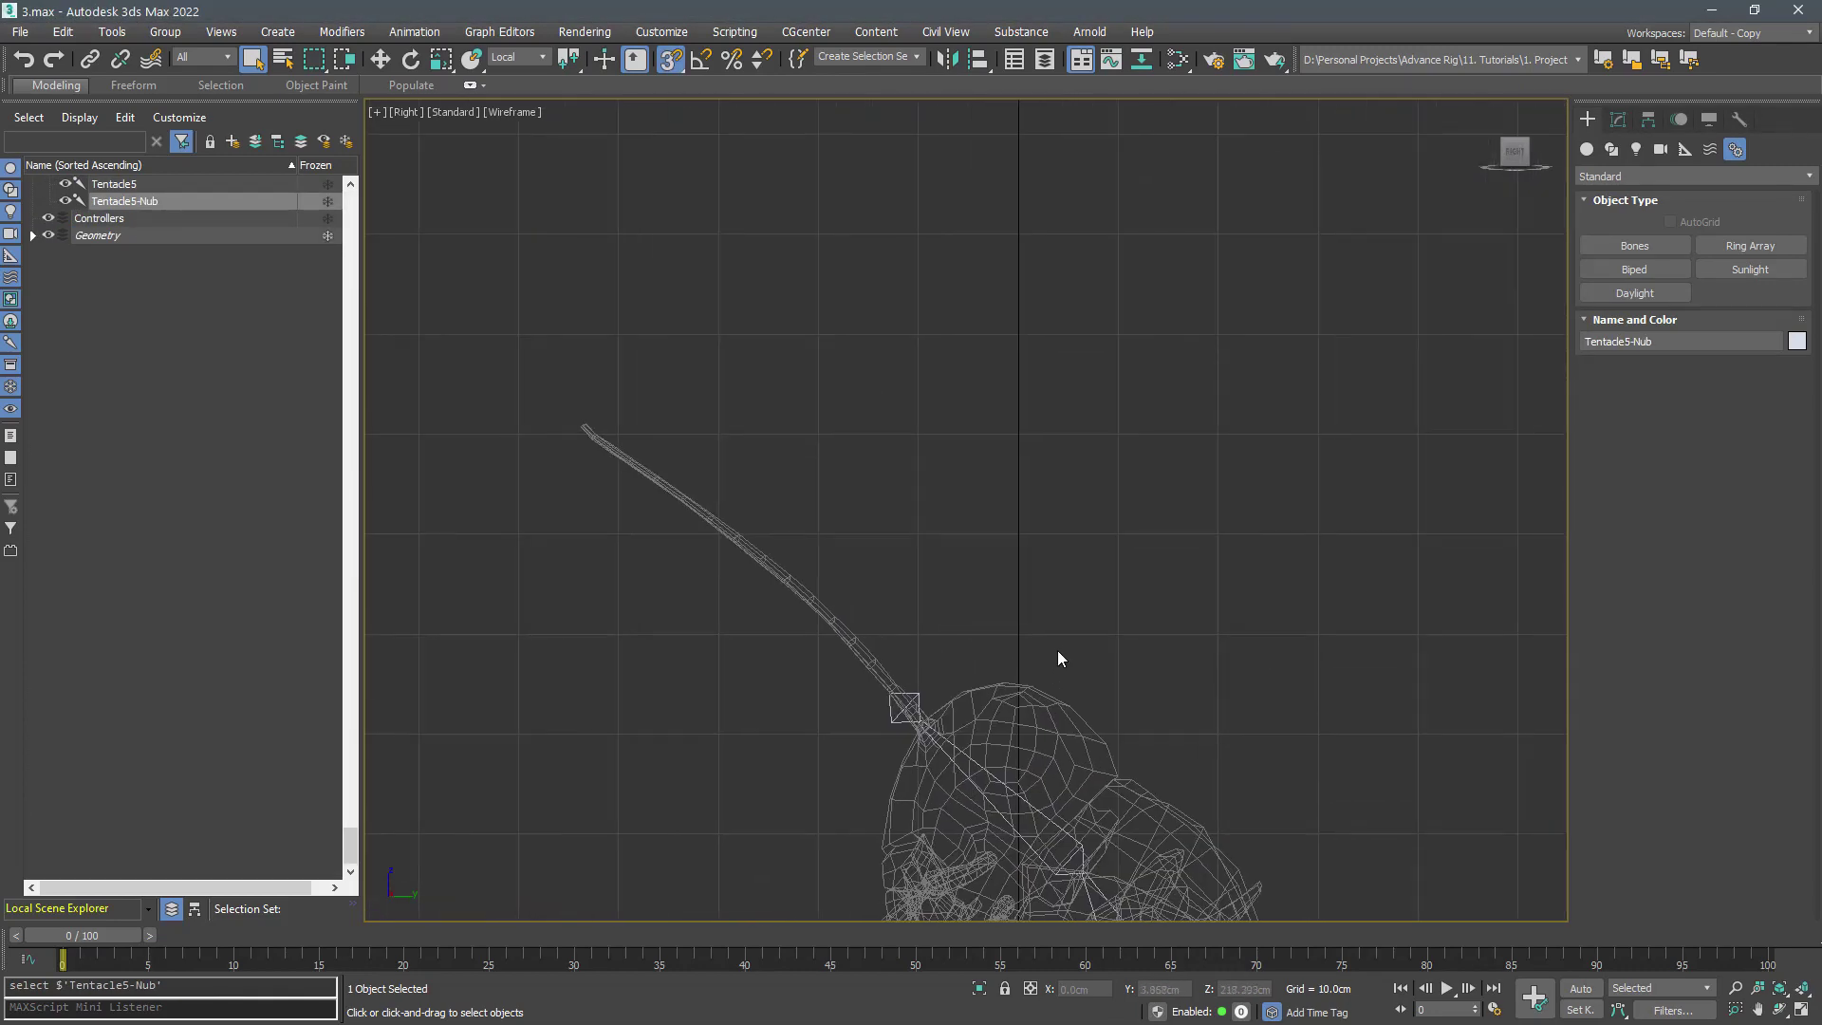
left_click(1634, 245)
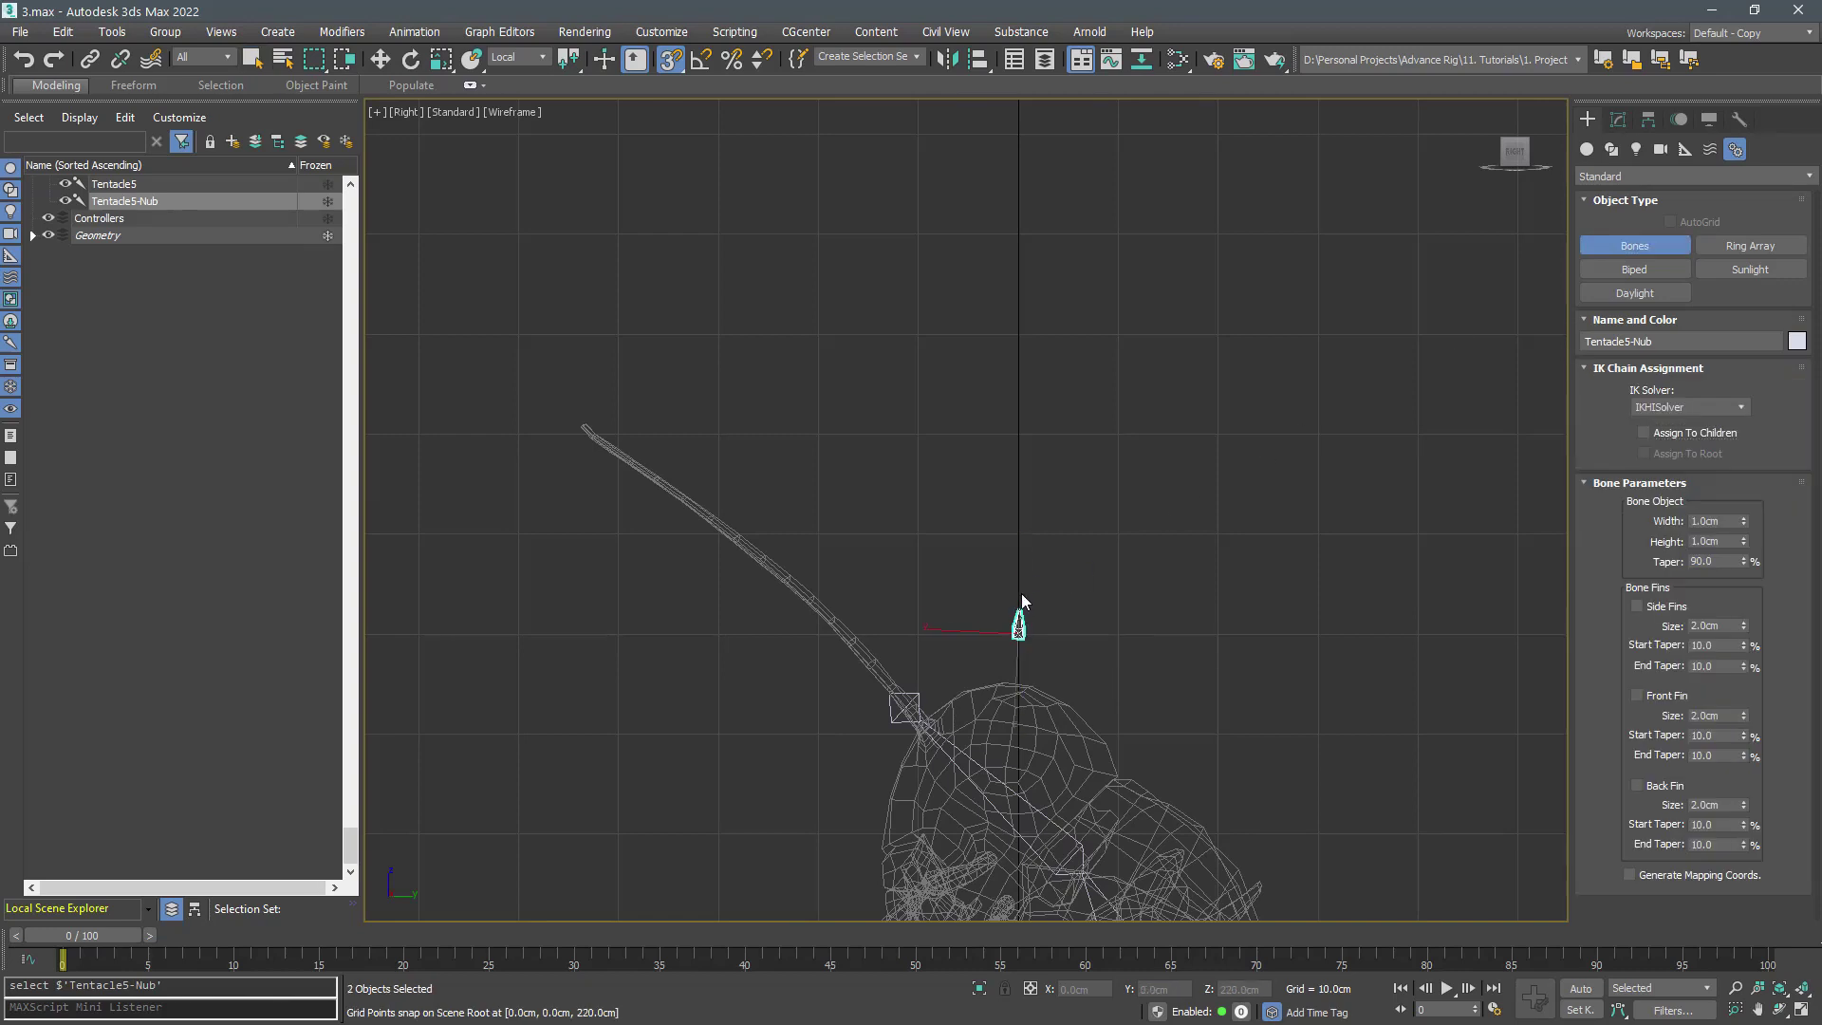
left_click(1022, 549)
right_click(1022, 549)
left_click(1020, 433)
left_click(1019, 333)
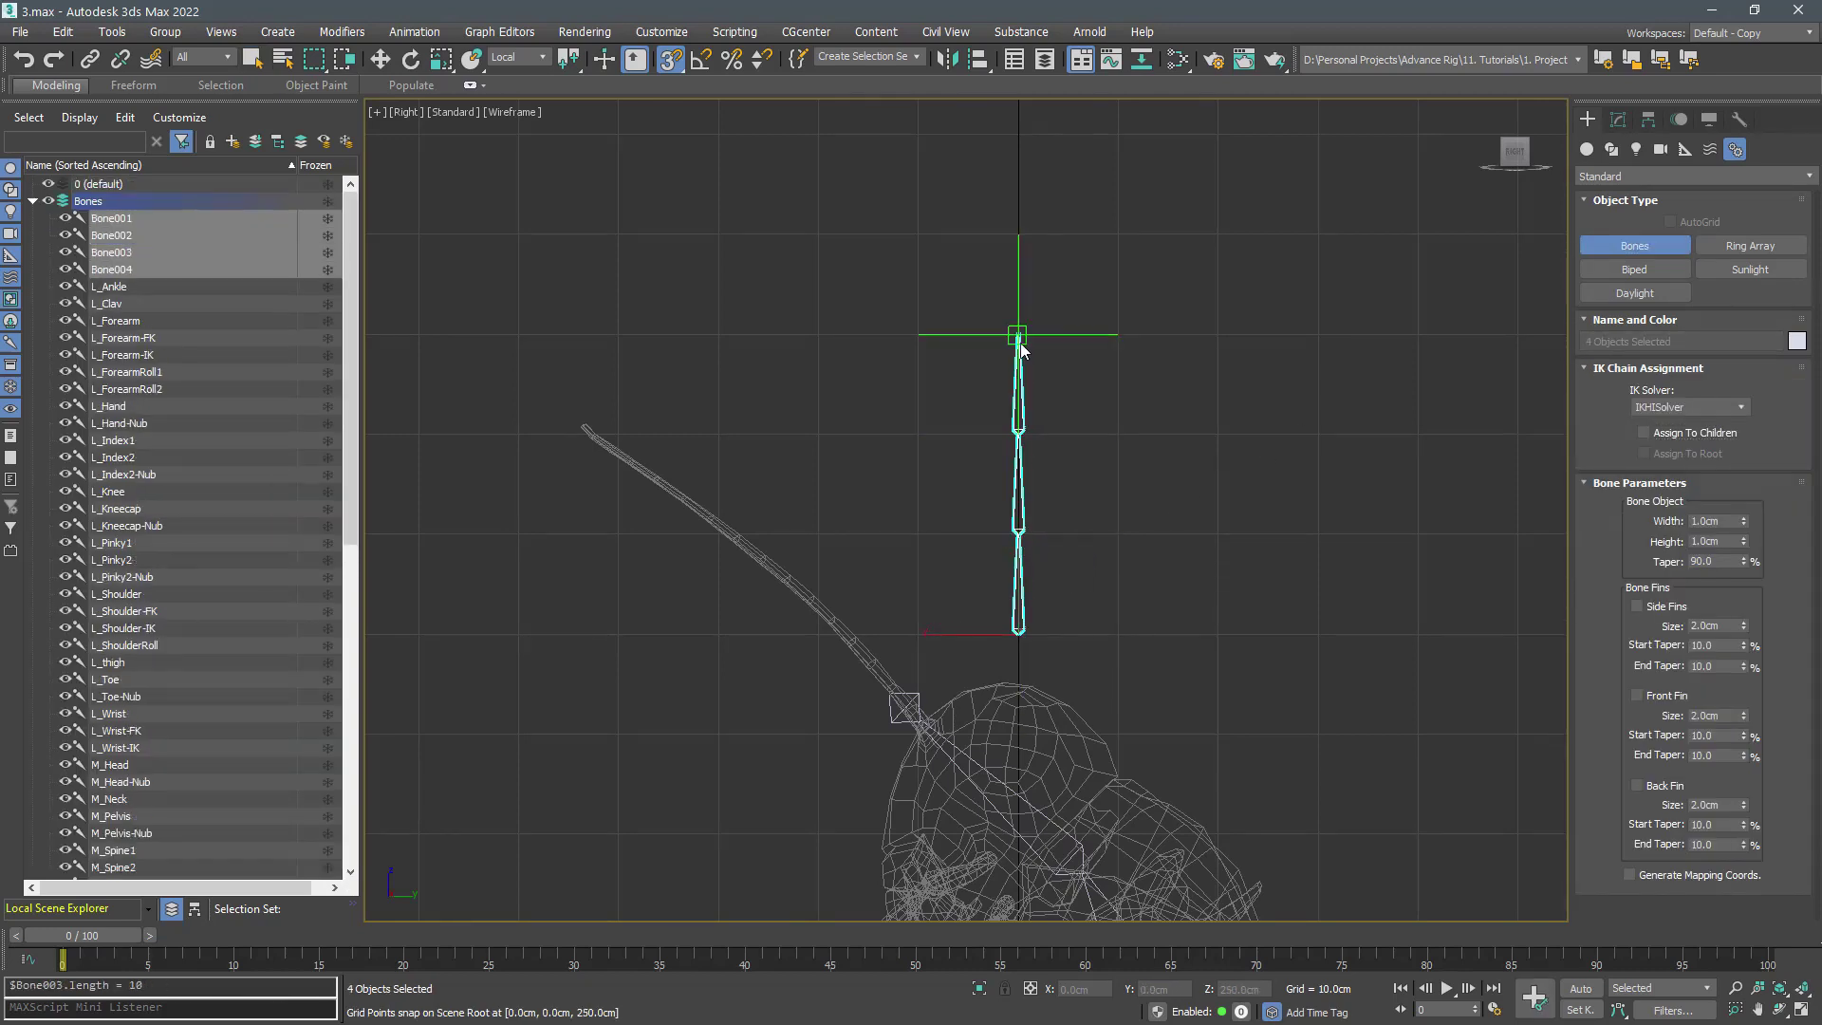
left_click(1023, 236)
left_click(1018, 130)
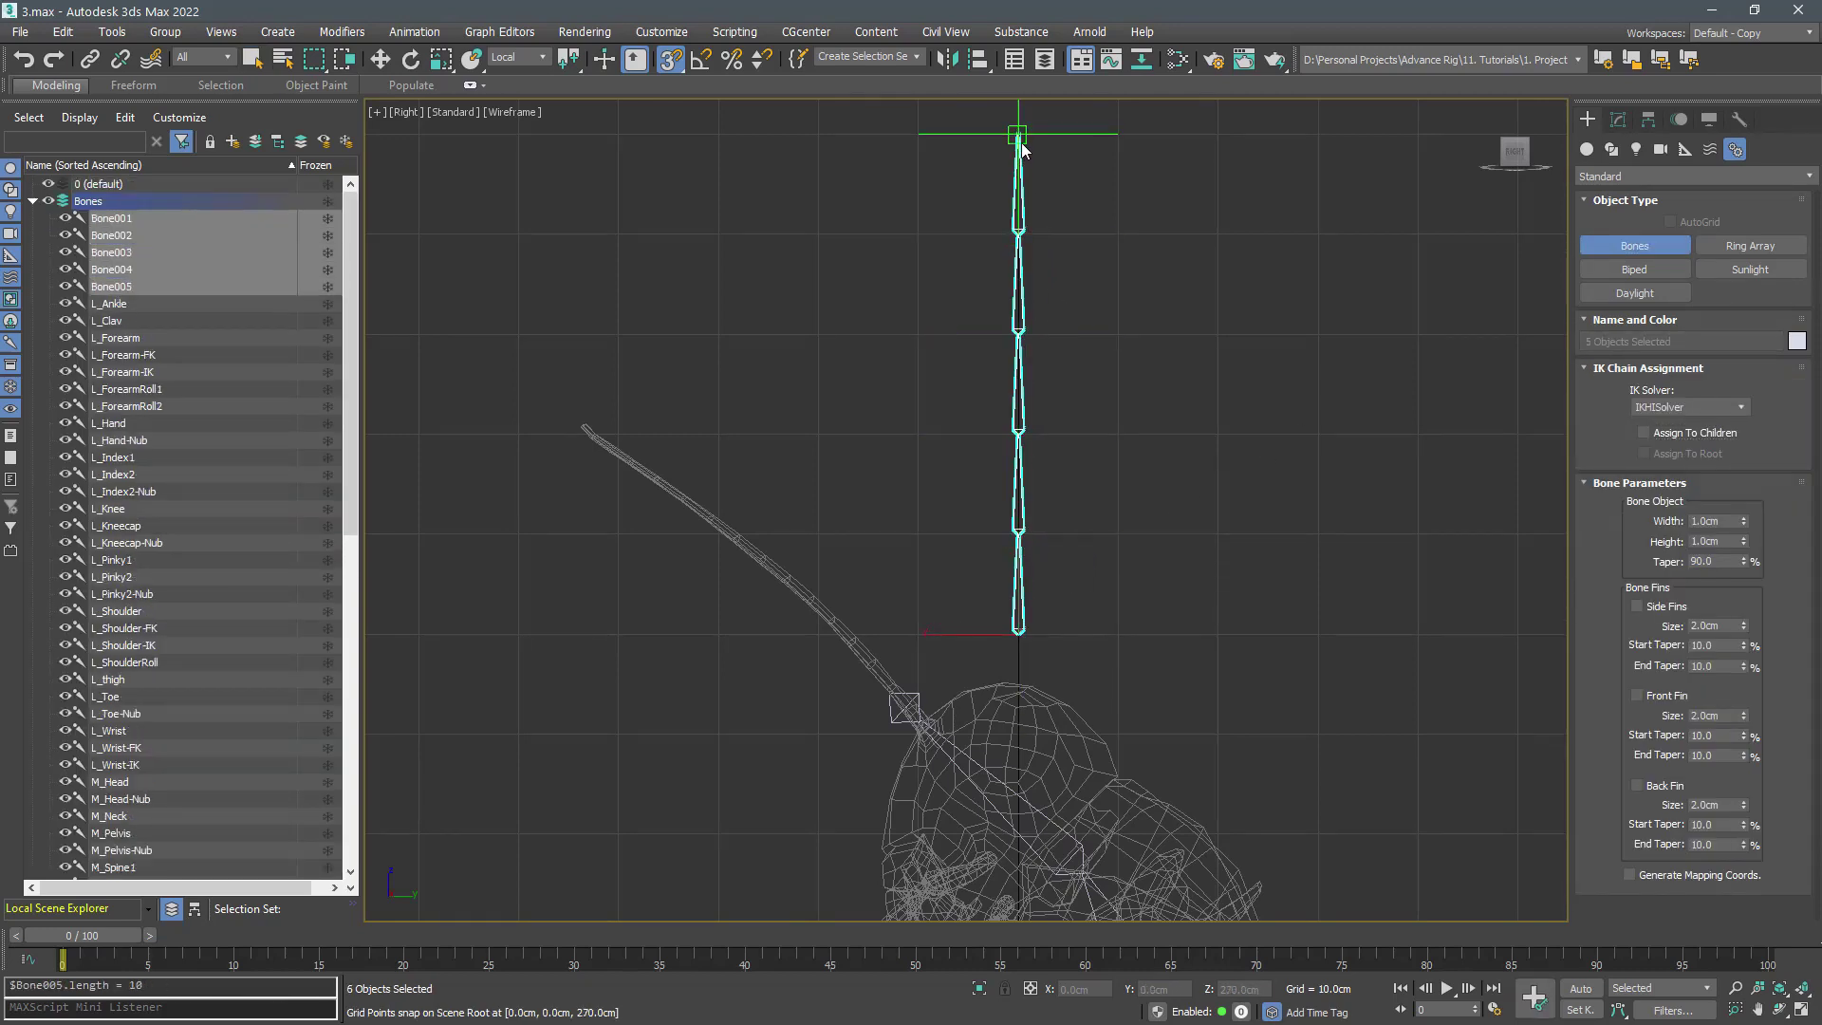
right_click(1106, 199)
right_click(1102, 249)
Select the new chain's root bone and set the Rotate tool's reference coordinate system to Local
left_click(1018, 608)
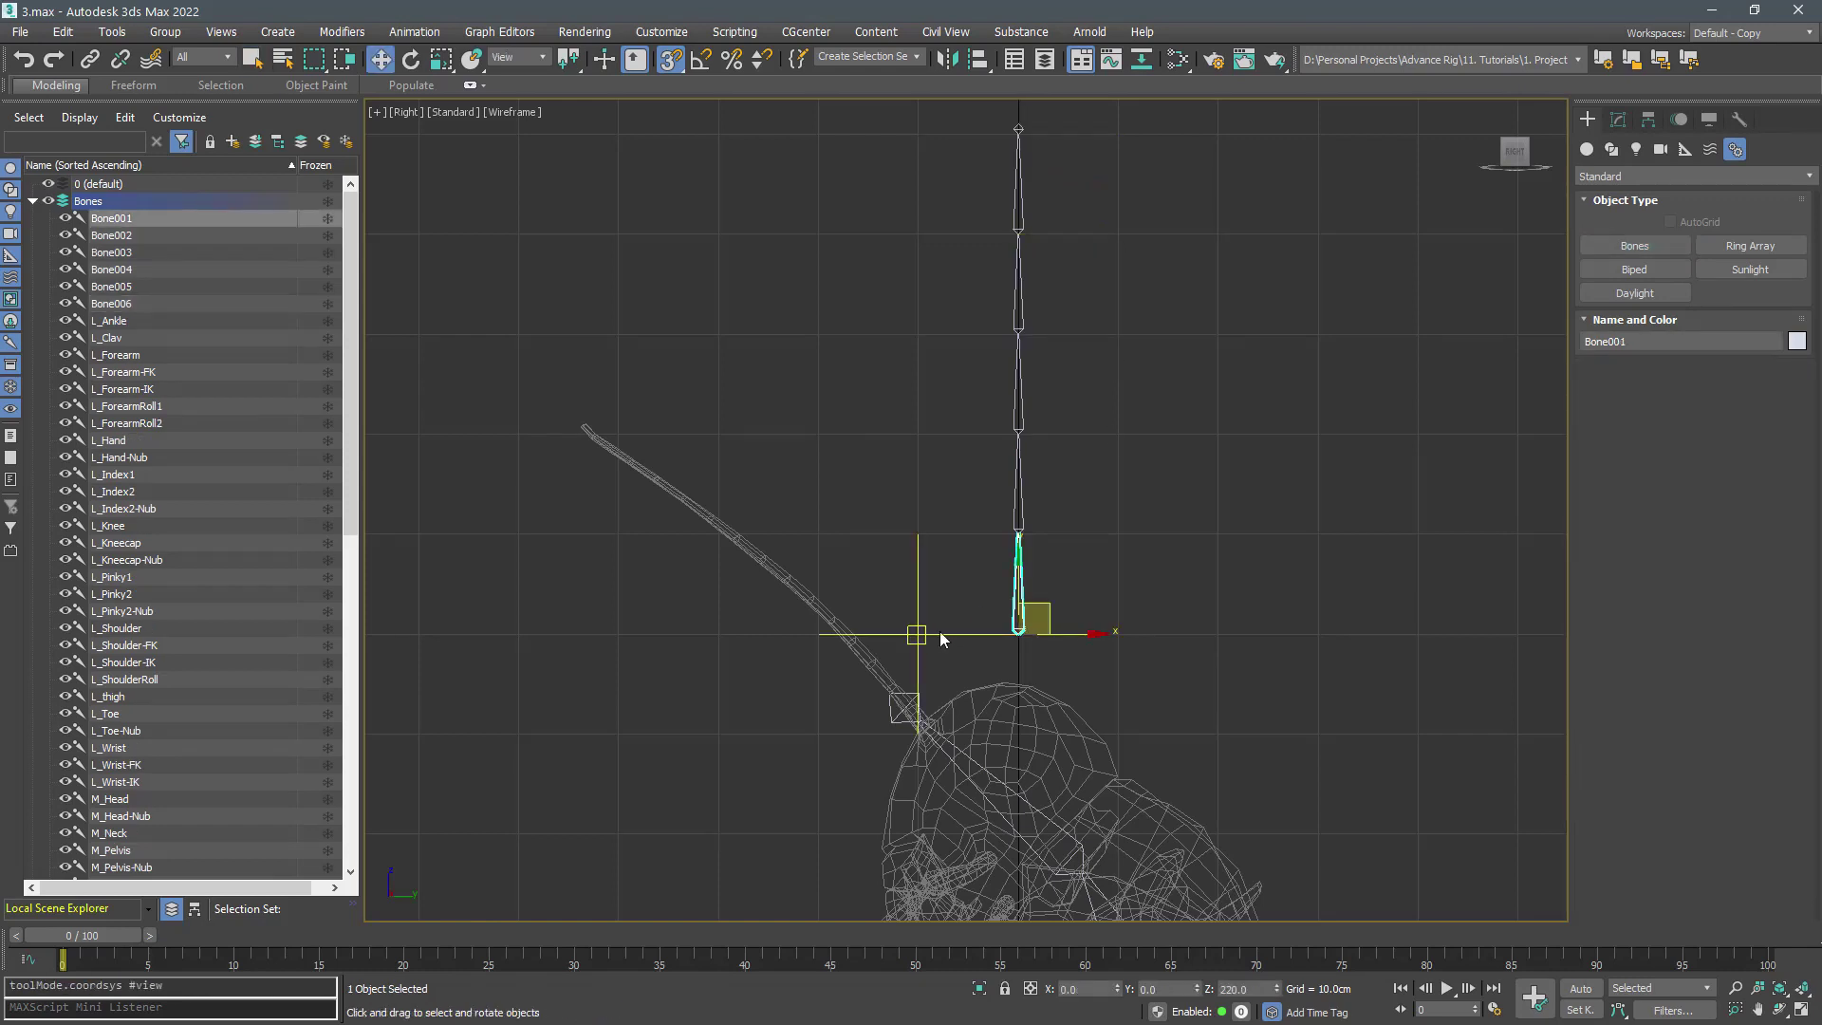
key("e")
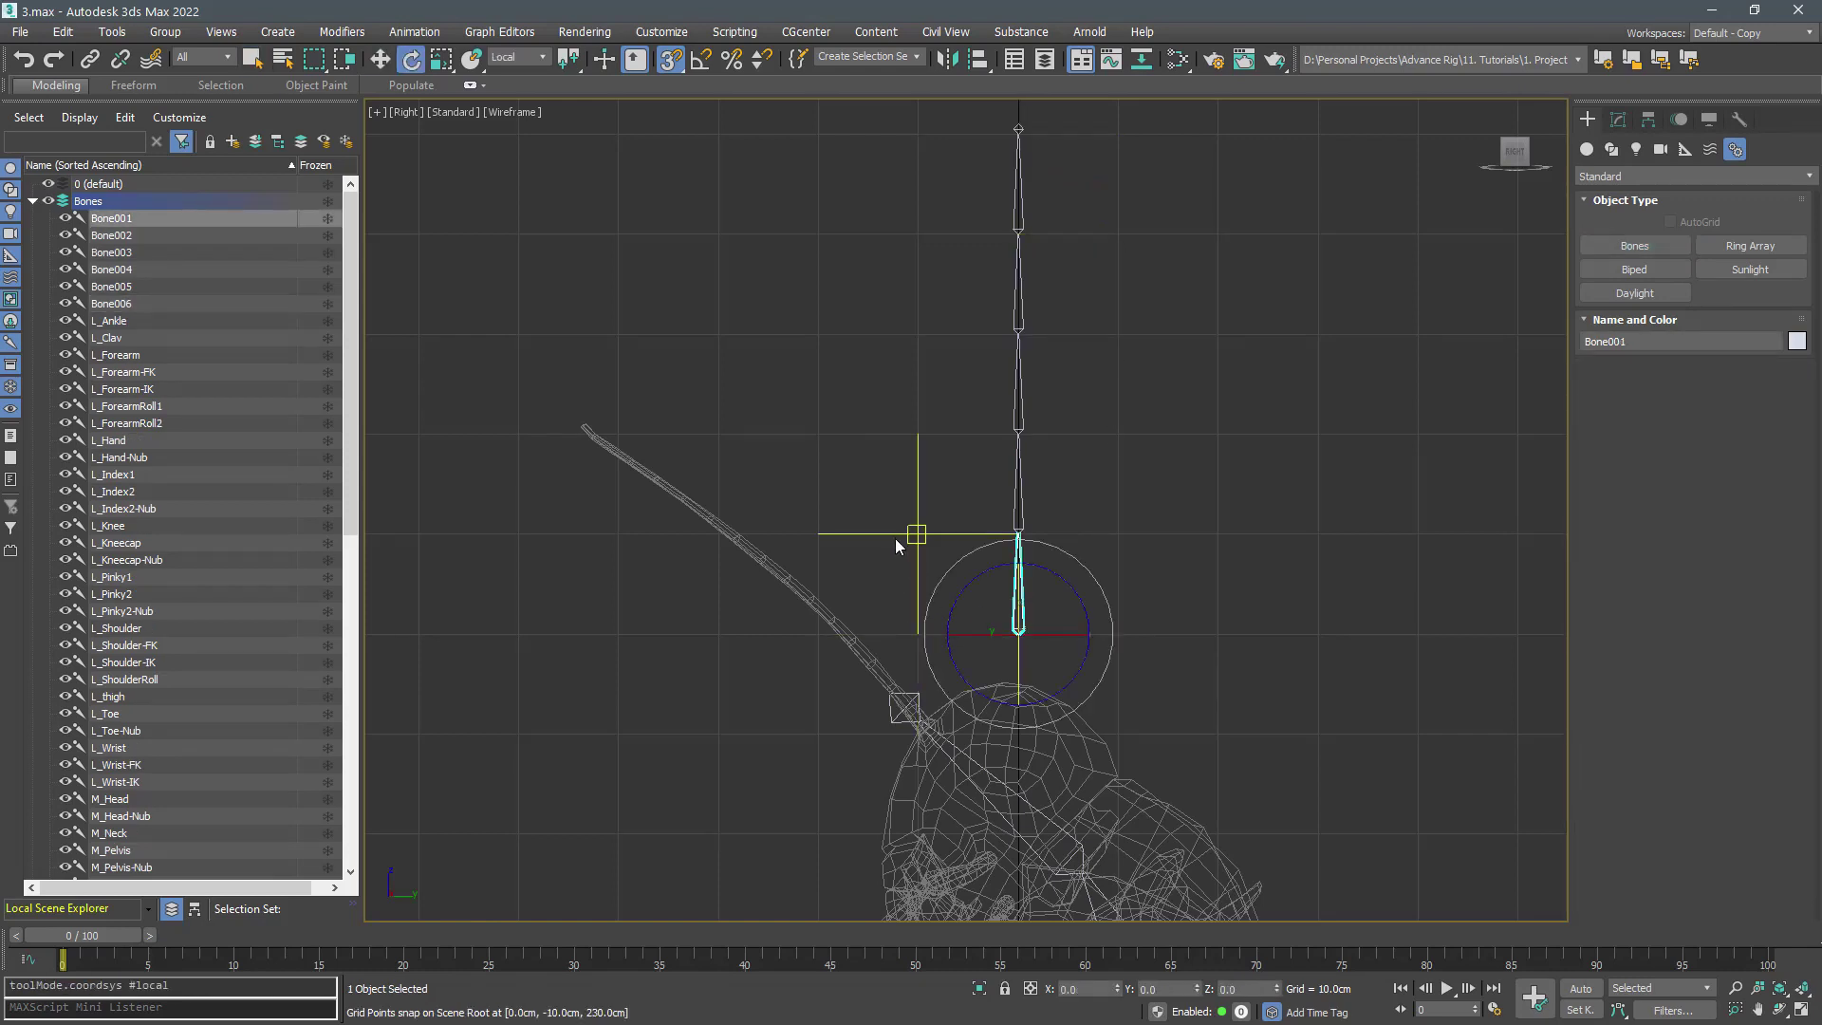
left_click(539, 59)
left_click(506, 127)
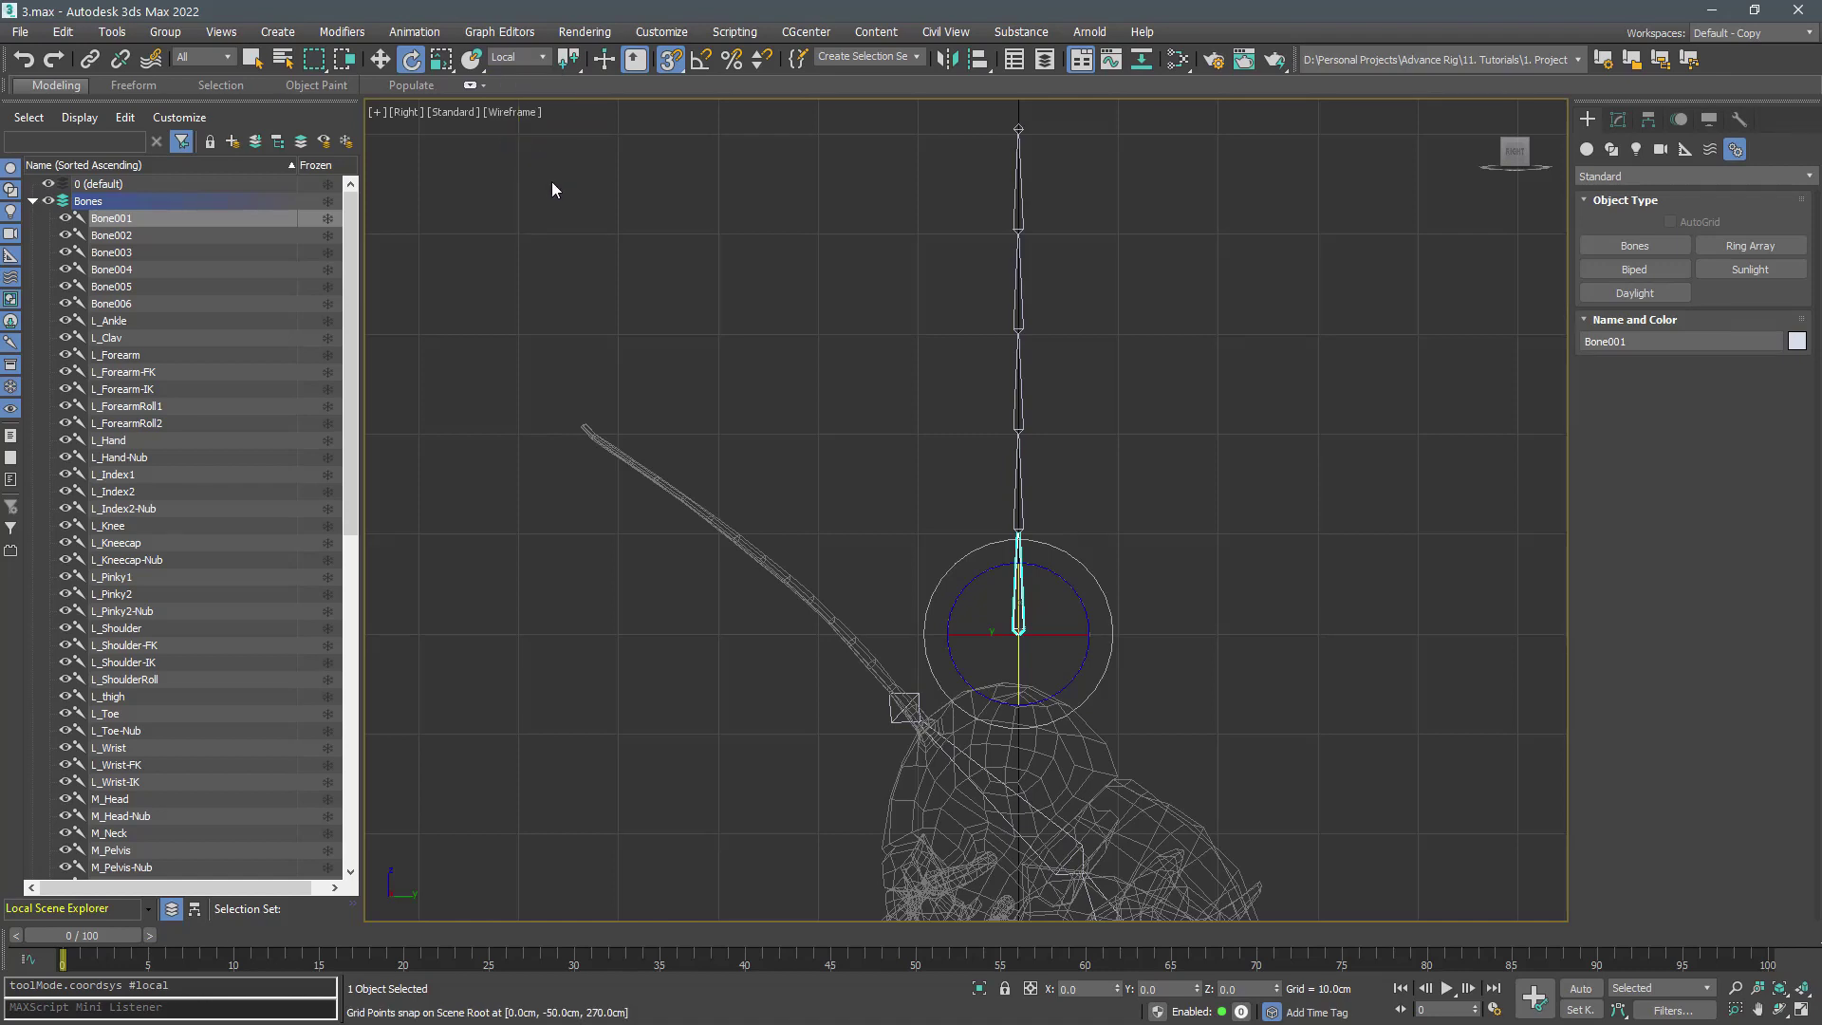
Turn off snapping and move the chain's root bone to the base of the antenna in the side view
key("w")
key("s")
middle_click_drag(1067, 585, 1113, 456)
scroll(1016, 603, "up", 2)
scroll(1015, 603, "up", 4)
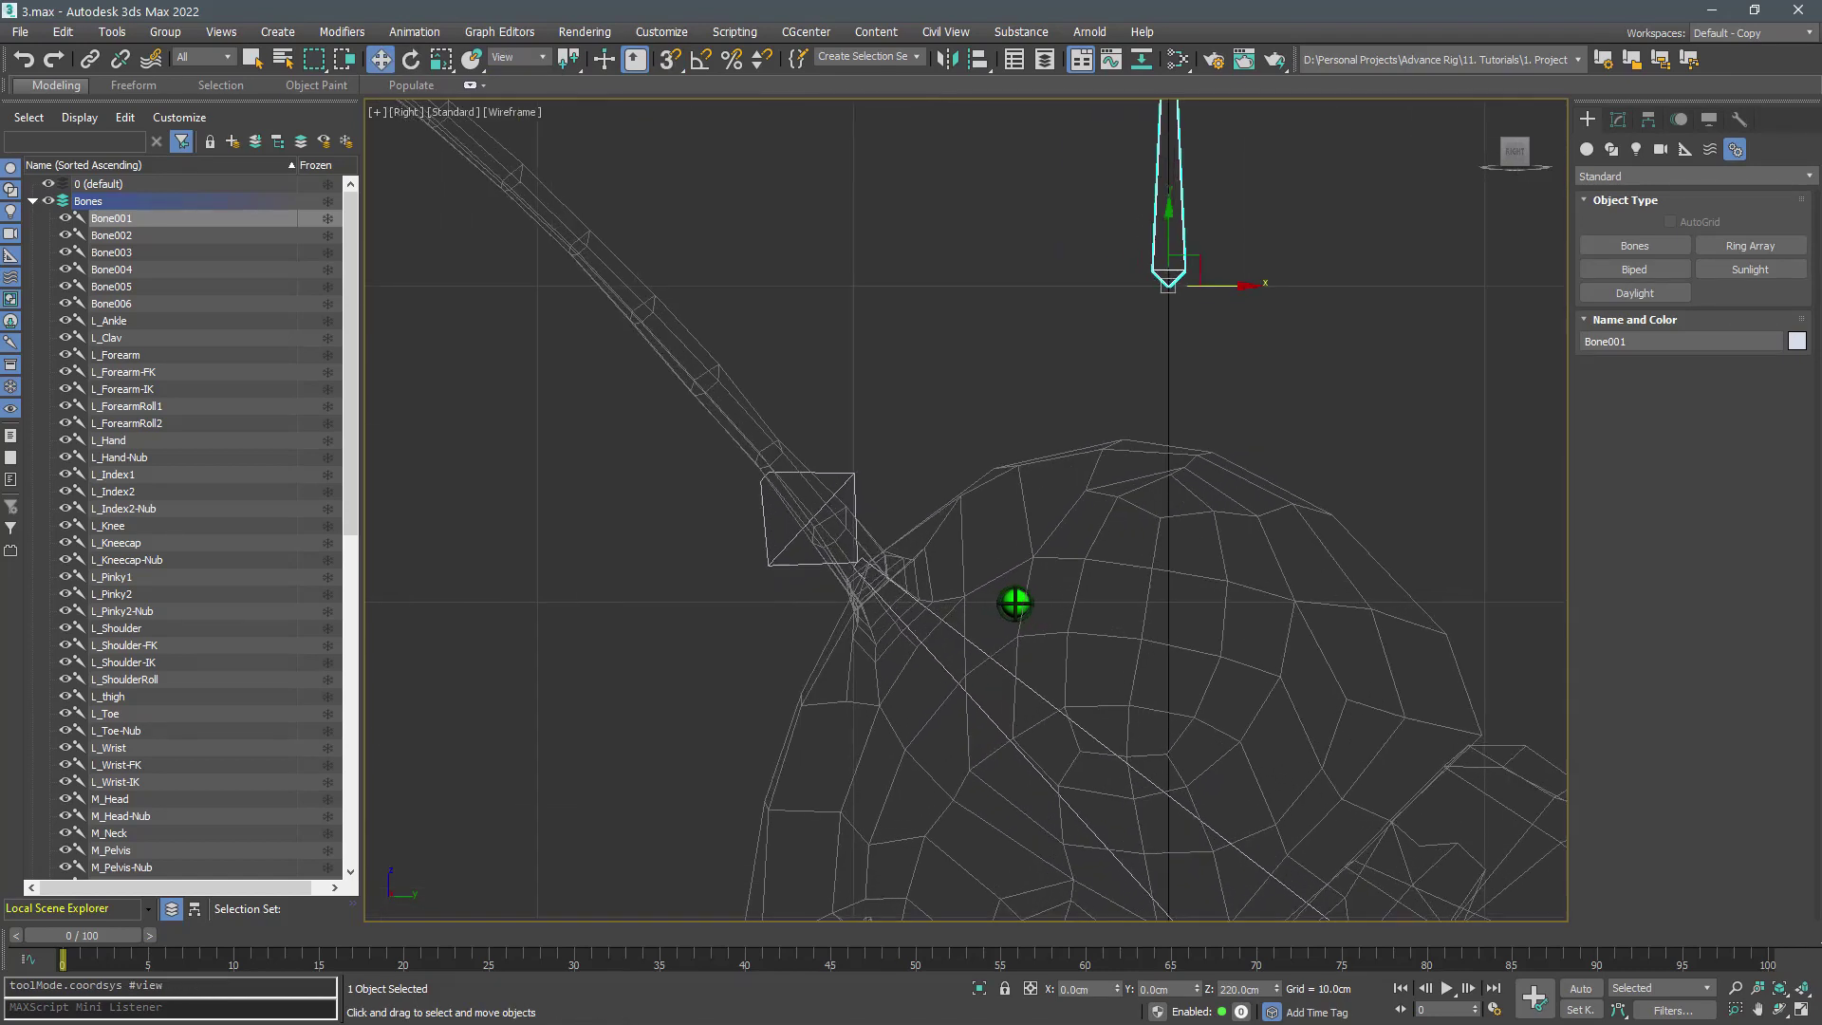
left_click_drag(1203, 262, 909, 574)
Align the bone chain with the alien's left antenna in the front view
key("f")
key("z")
middle_click_drag(1023, 481, 799, 266)
key("e")
left_click_drag(763, 622, 1129, 707)
mouse_move(1167, 592)
middle_mouse_down()
mouse_move(1082, 655)
mouse_move(1012, 604)
mouse_move(813, 762)
middle_mouse_up()
In a shaded perspective view, rotate the chain's root bone until it runs along the base of the antenna
key("p")
double_click(1012, 605)
scroll(997, 605, "down", 7)
key("F3")
left_click_drag(573, 72, 570, 87)
middle_click_drag(760, 588, 882, 726, "alt")
left_click_drag(678, 731, 678, 742)
left_click(691, 698)
middle_click_drag(740, 708, 569, 683, "alt")
left_click_drag(708, 704, 714, 698)
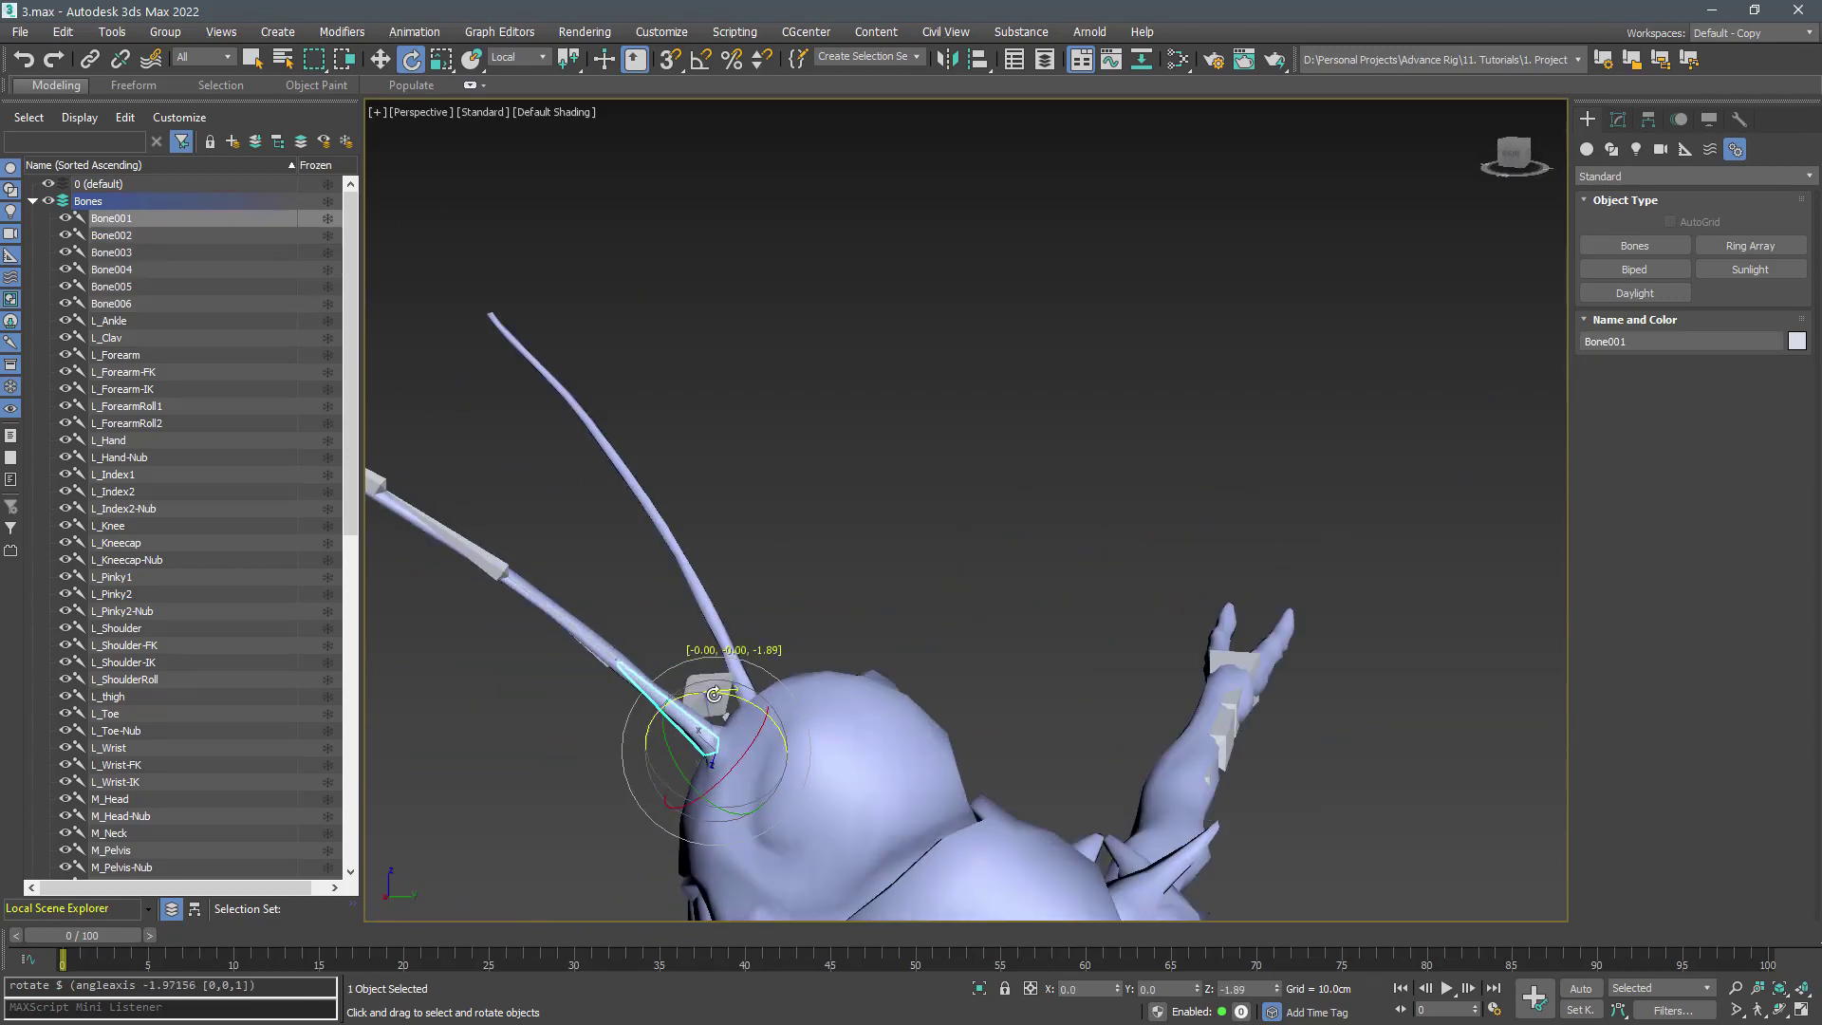
middle_click_drag(795, 698, 719, 621, "alt")
left_click_drag(726, 851, 731, 834)
middle_click_drag(665, 626, 835, 617, "alt")
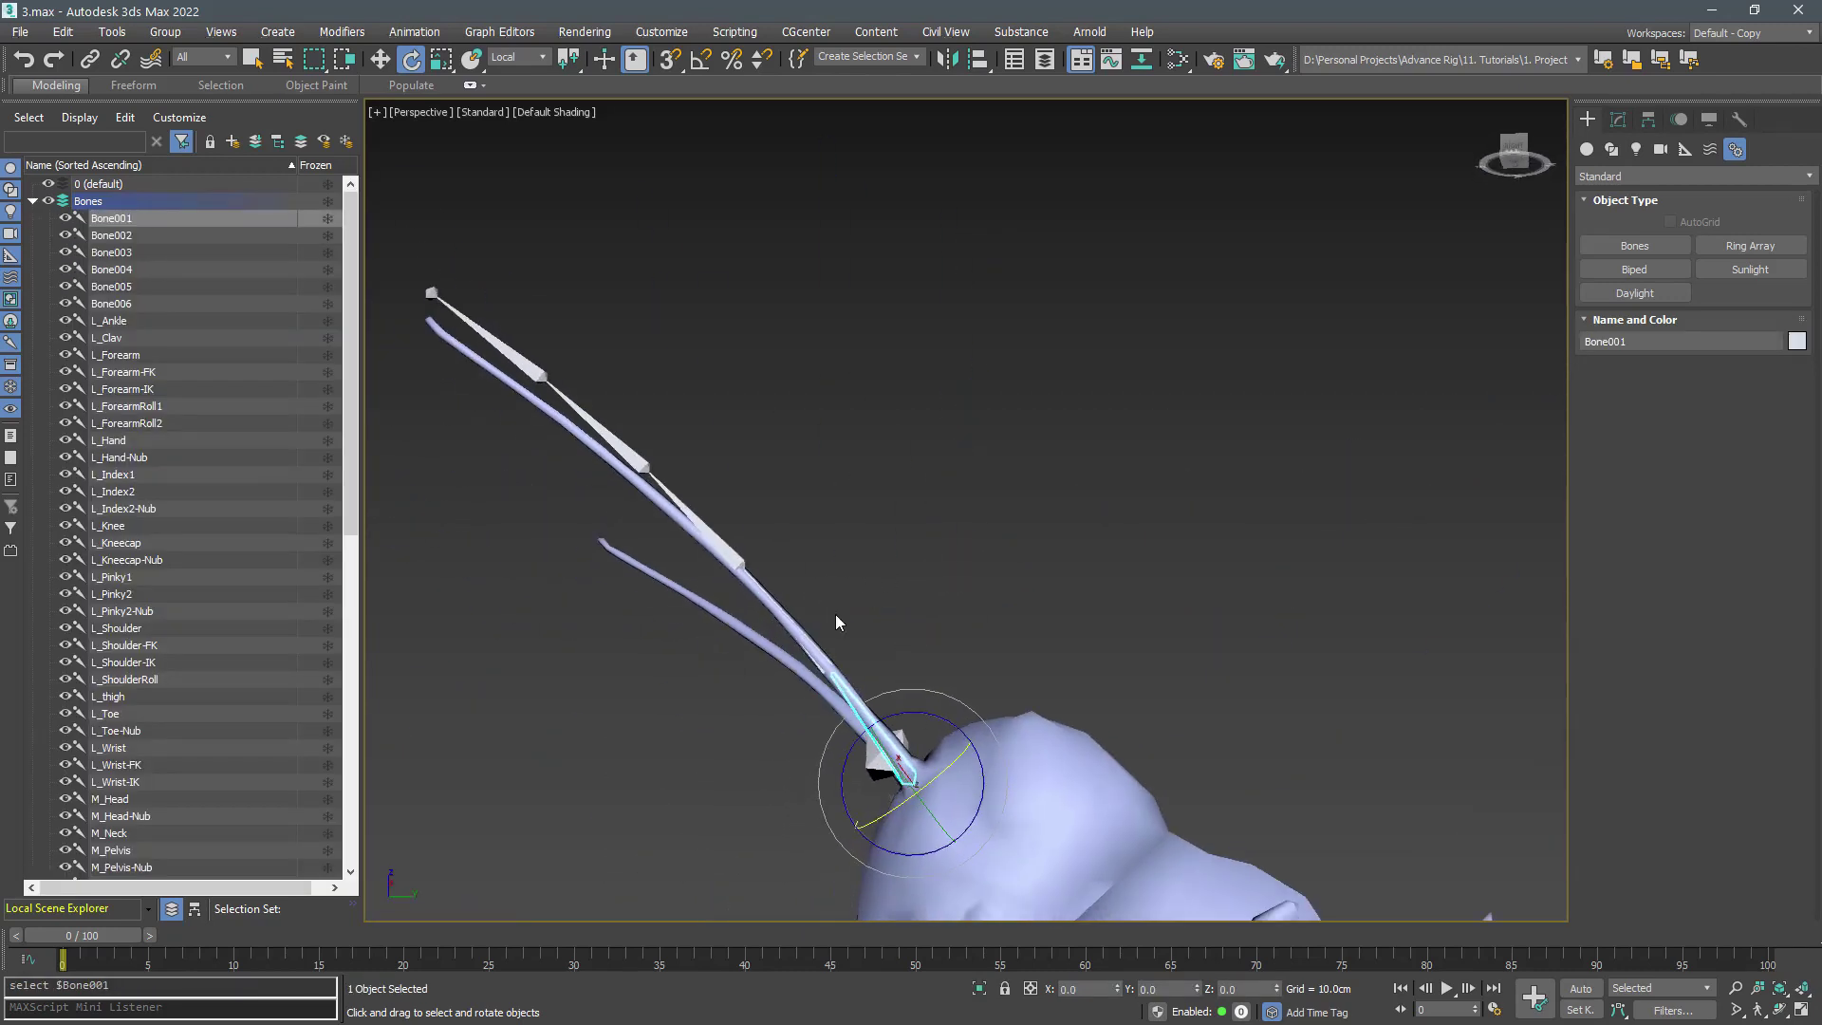
Rotate the remaining bones of the chain one by one to follow the antenna's curve up to its tip
left_click(803, 639)
left_click_drag(824, 607, 819, 607)
scroll(742, 522, "up", 3)
middle_click_drag(742, 523, 887, 634)
left_click(862, 663)
left_click_drag(892, 644, 887, 646)
middle_click_drag(607, 442, 754, 581)
left_click(709, 564)
left_click_drag(798, 581, 801, 587)
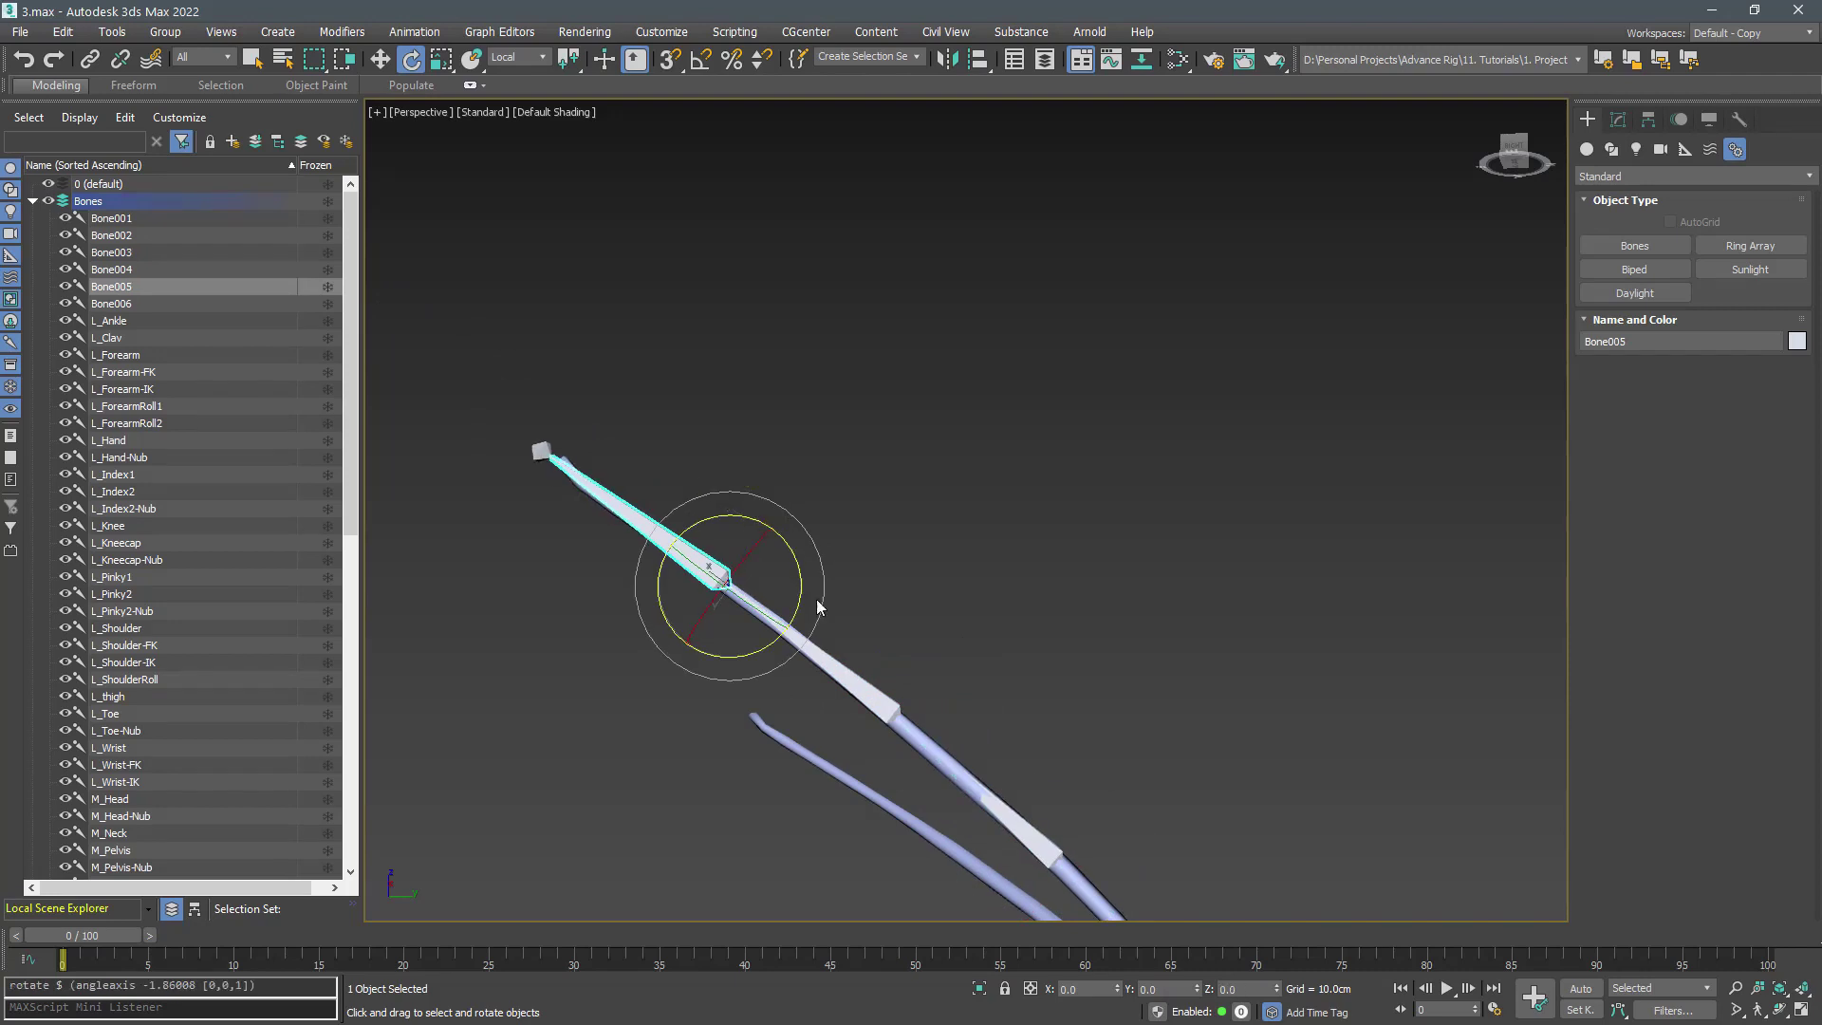
left_click(850, 595)
middle_click_drag(850, 595, 1016, 546, "alt")
left_click(892, 728)
middle_click_drag(892, 727, 855, 797, "alt")
left_click_drag(802, 897, 754, 890)
Rename the first two bones of the antenna chain Antenna1 and Antenna2
left_click(106, 226)
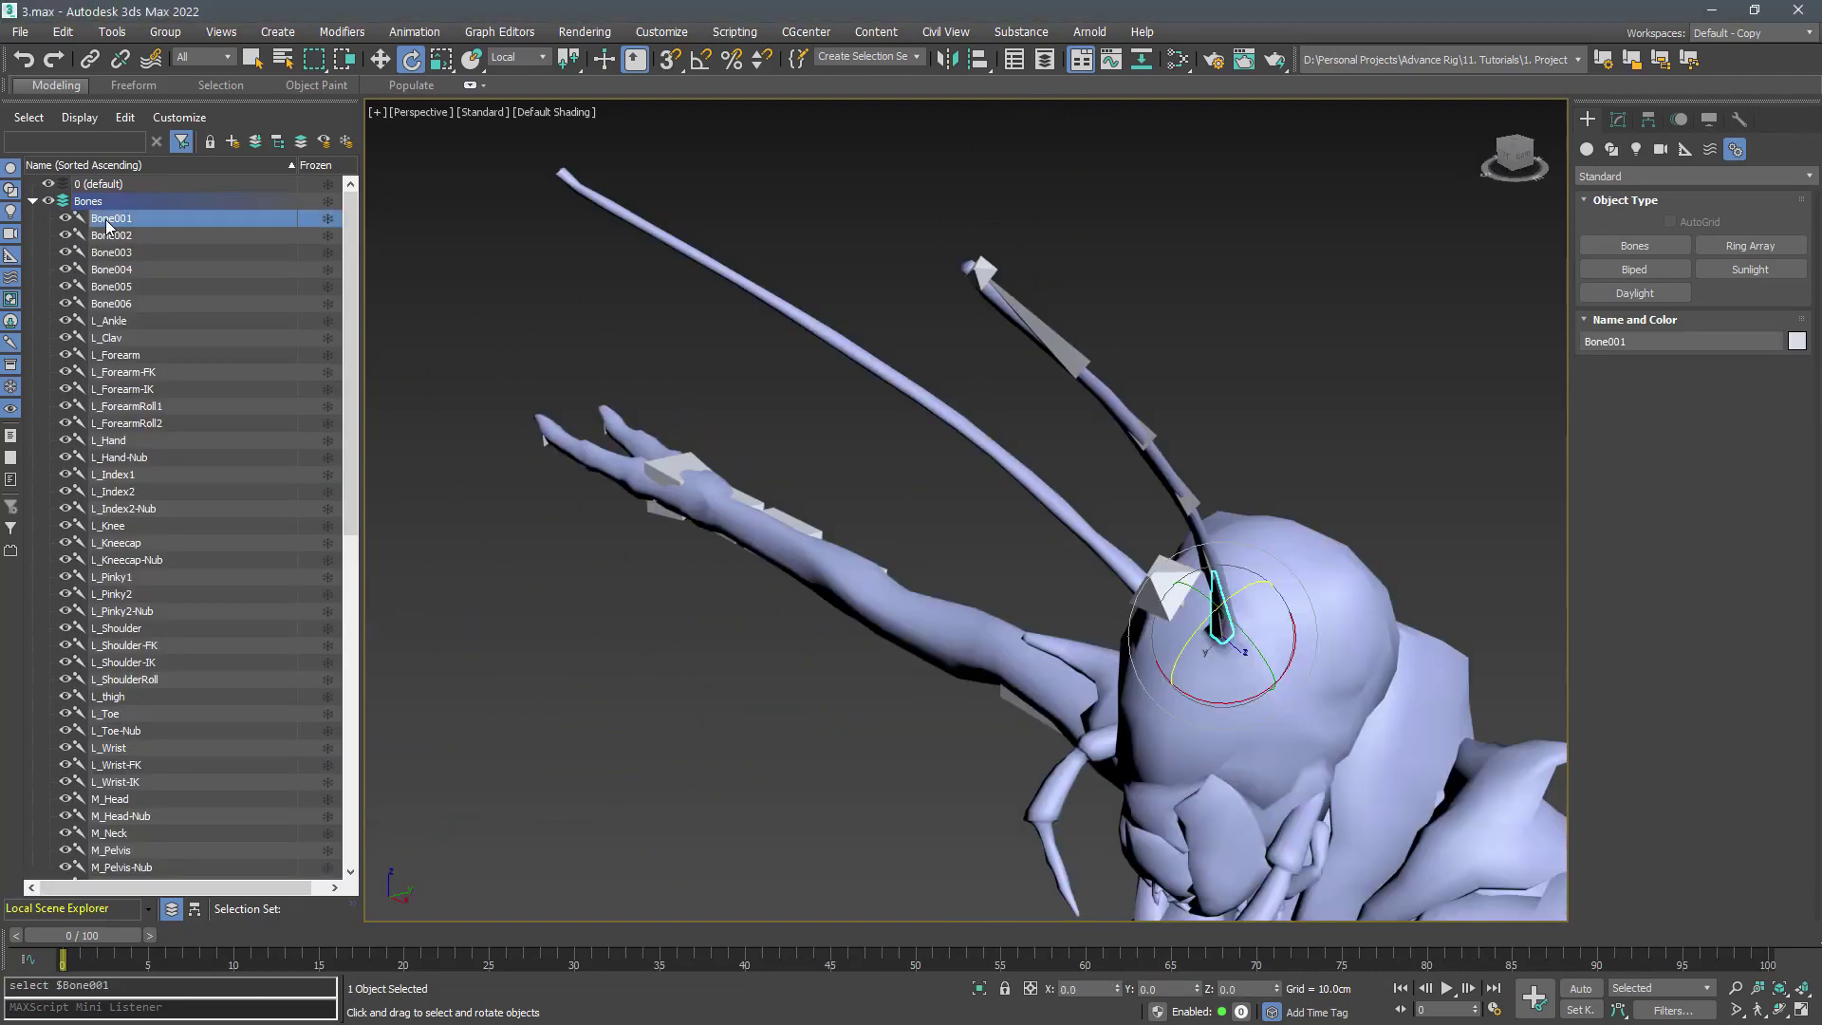
double_click(106, 226)
type("Antenna1")
key("Return")
double_click(128, 237)
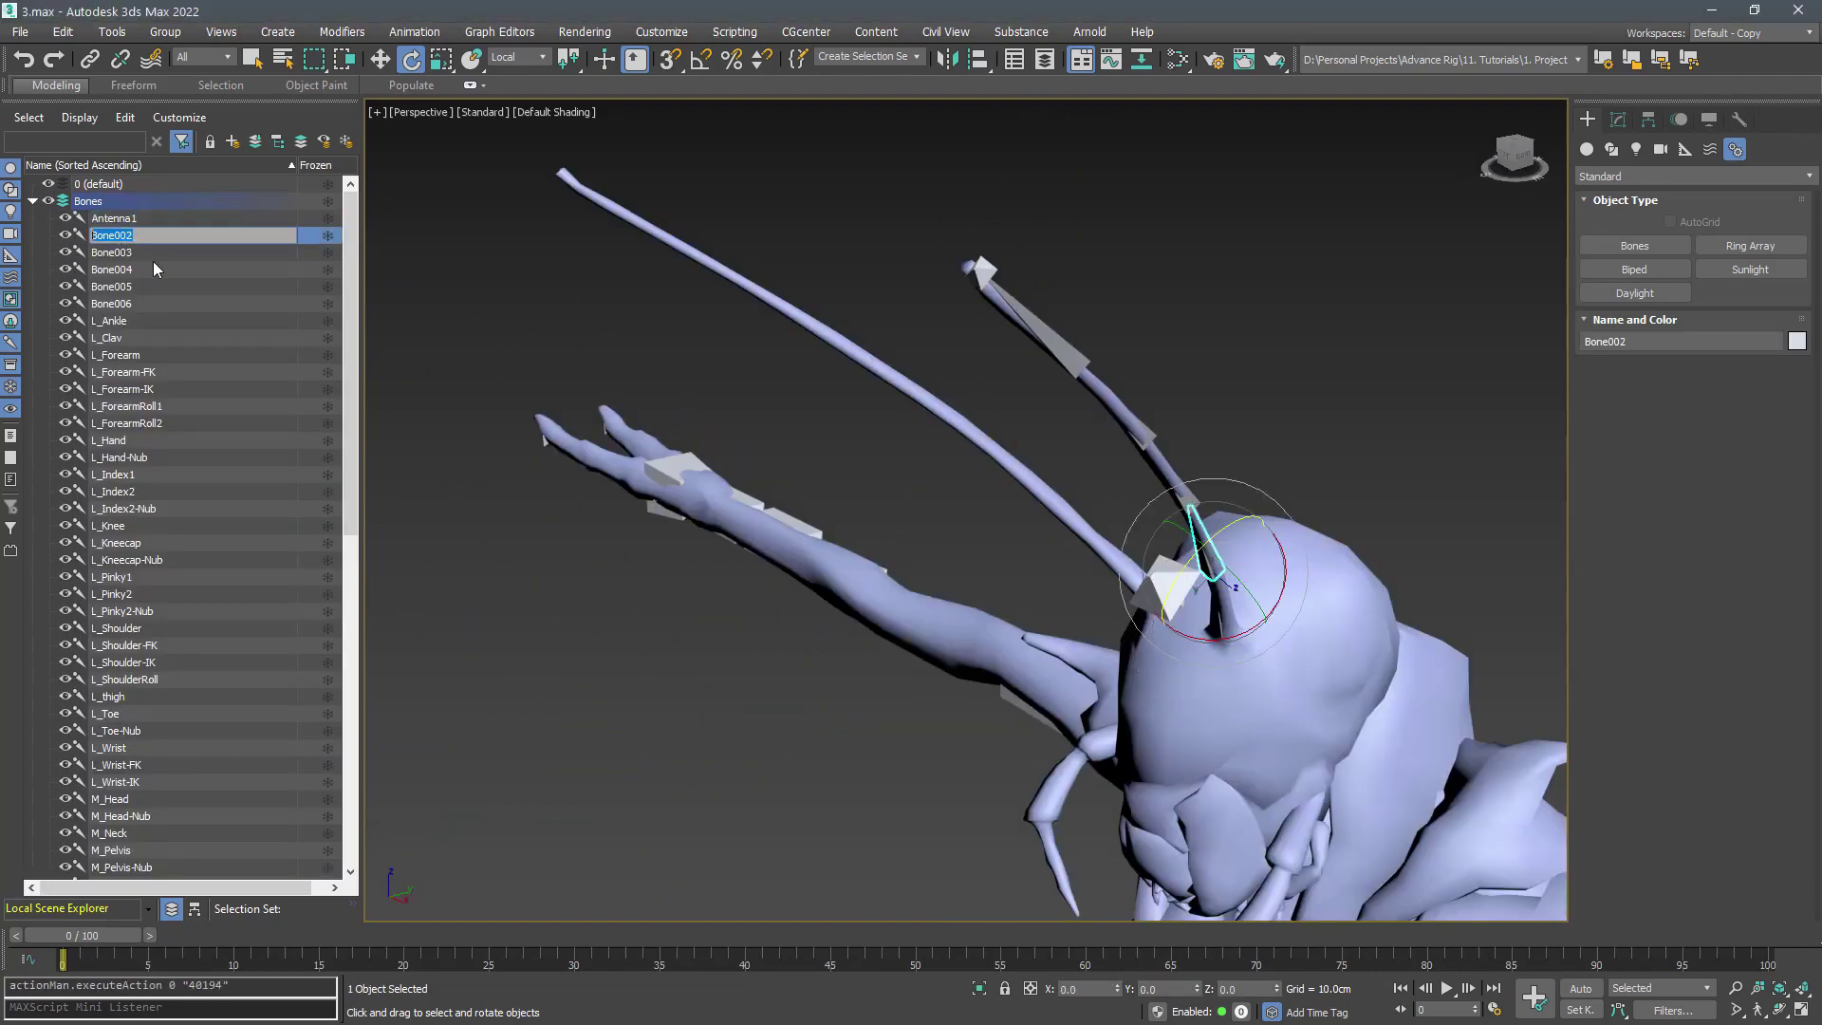
type("Antenna2")
key("Return")
Rename the third and fourth bones of the antenna chain Antenna3 and Antenna4
double_click(127, 257)
type("Antenna3")
key("Return")
double_click(163, 272)
type("Antenna4")
key("Return")
Rename the antenna's last bone Antenna5 and its end nub Antenna5-Nub
double_click(133, 289)
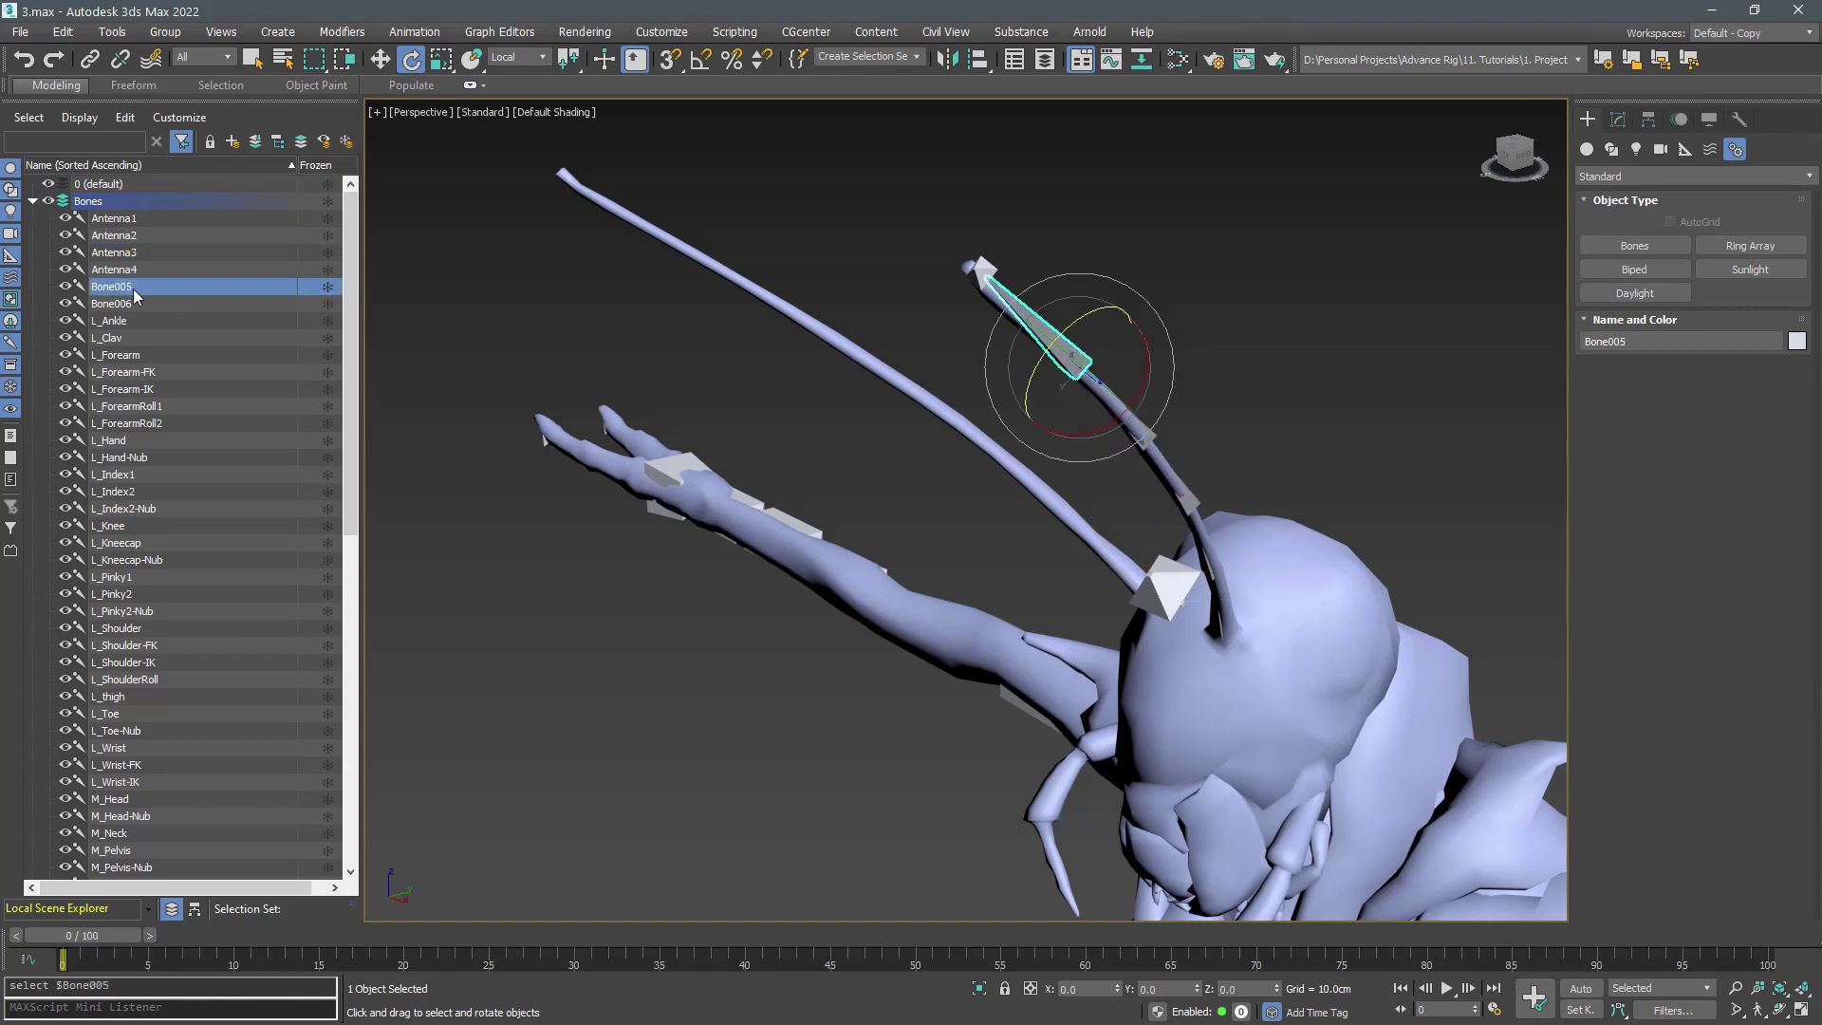
type("Antenna5")
left_click(135, 305)
type("Antenna5-Nub")
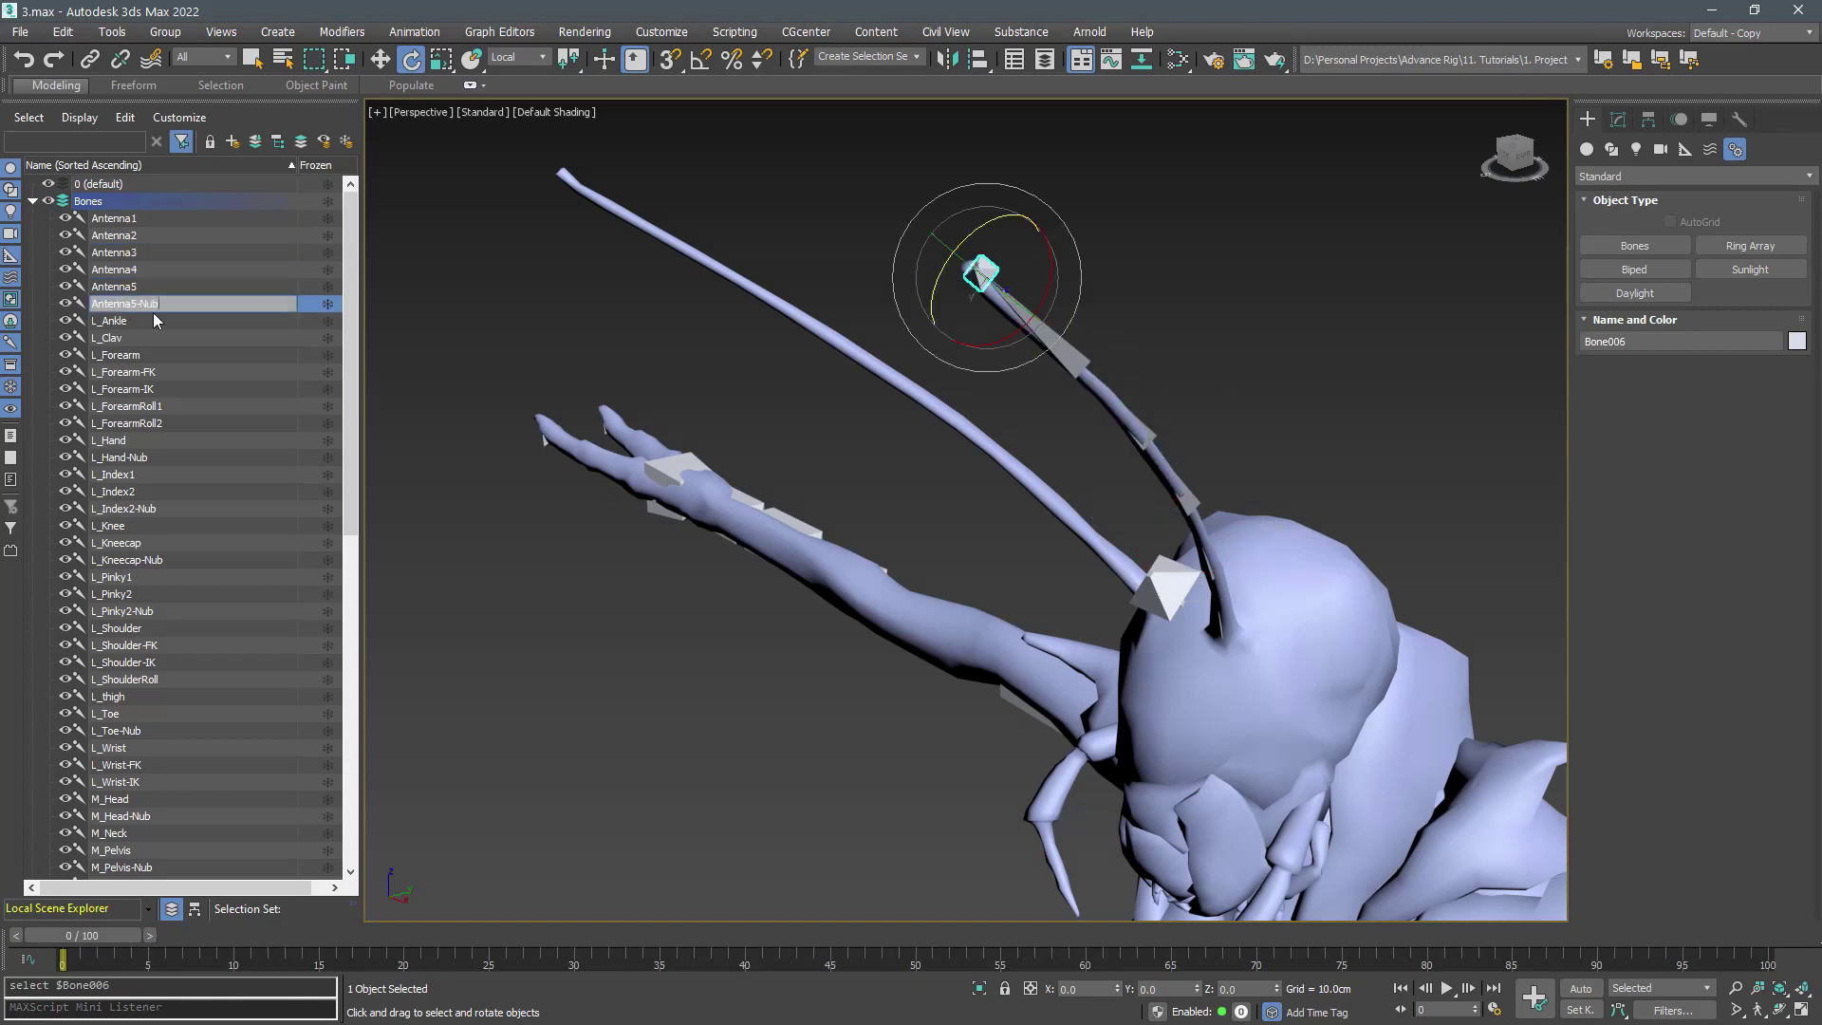
key("Return")
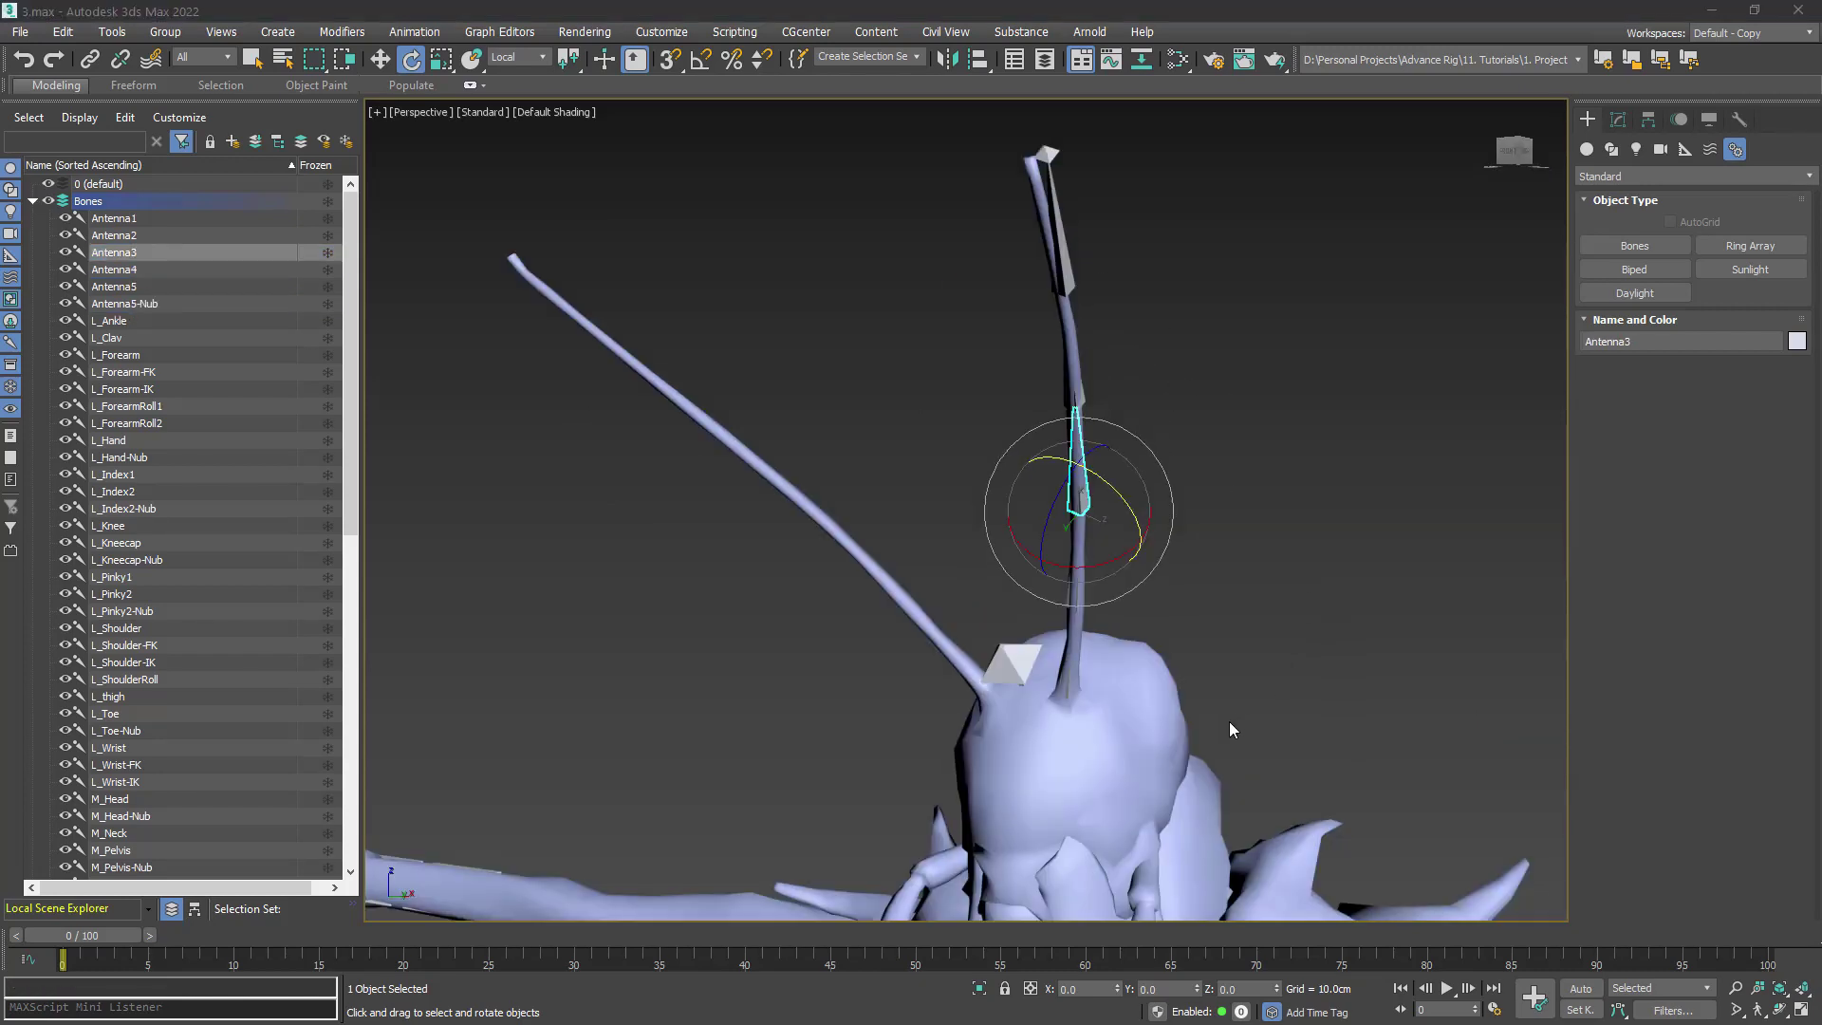
Turn on Vertex Channel Display with Vertex Color for the AlienWarrior mesh in its object properties
middle_click_drag(1228, 721, 924, 602, "alt")
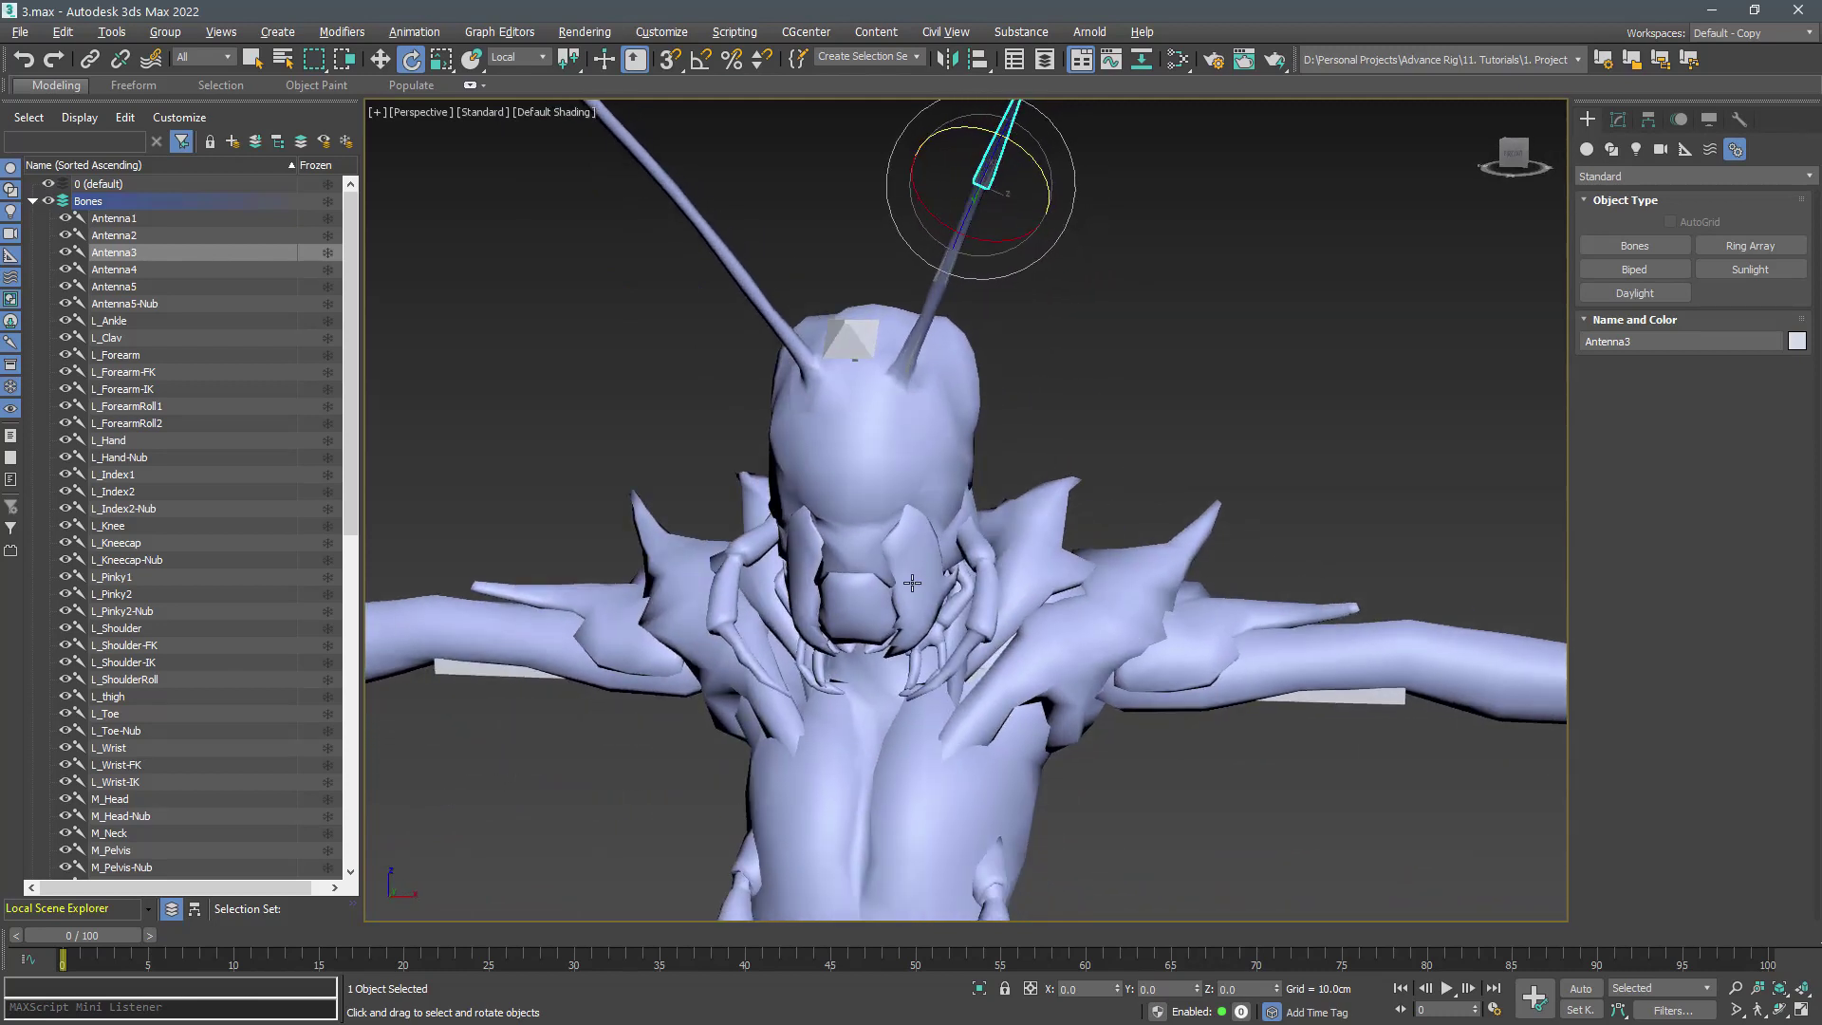
scroll(912, 582, "down", 3)
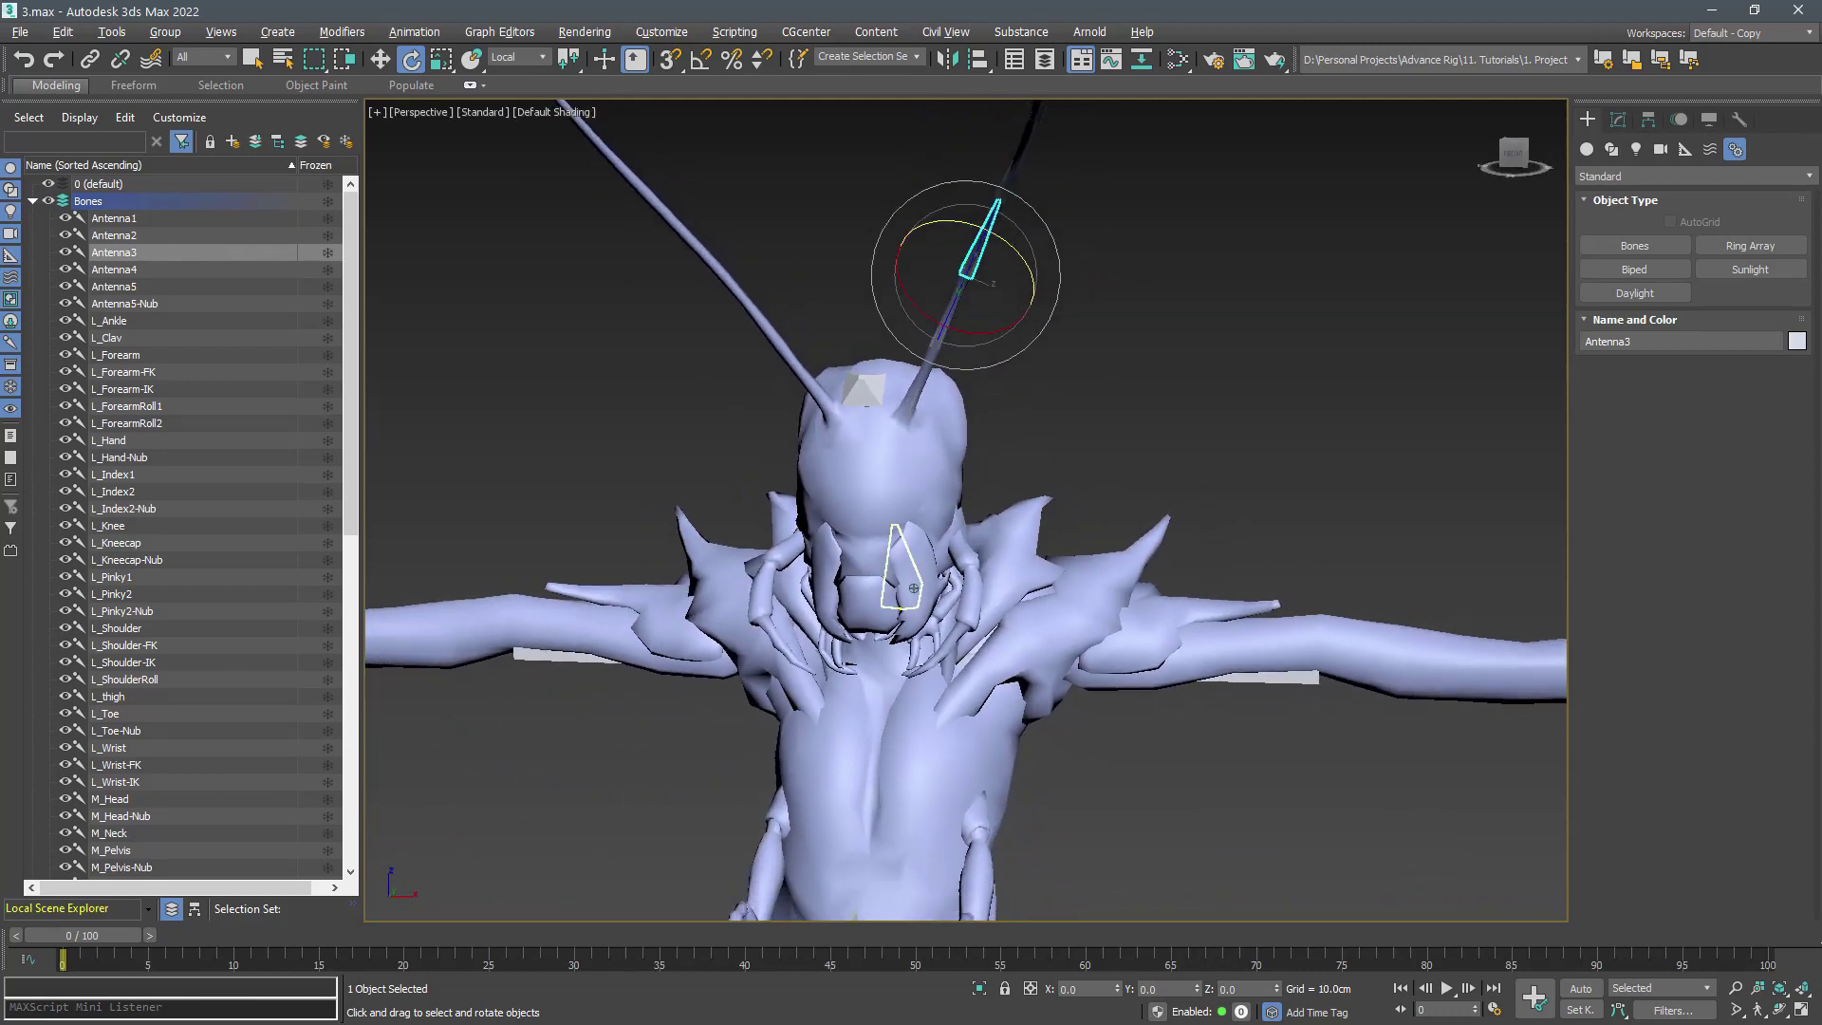
left_click(1101, 788)
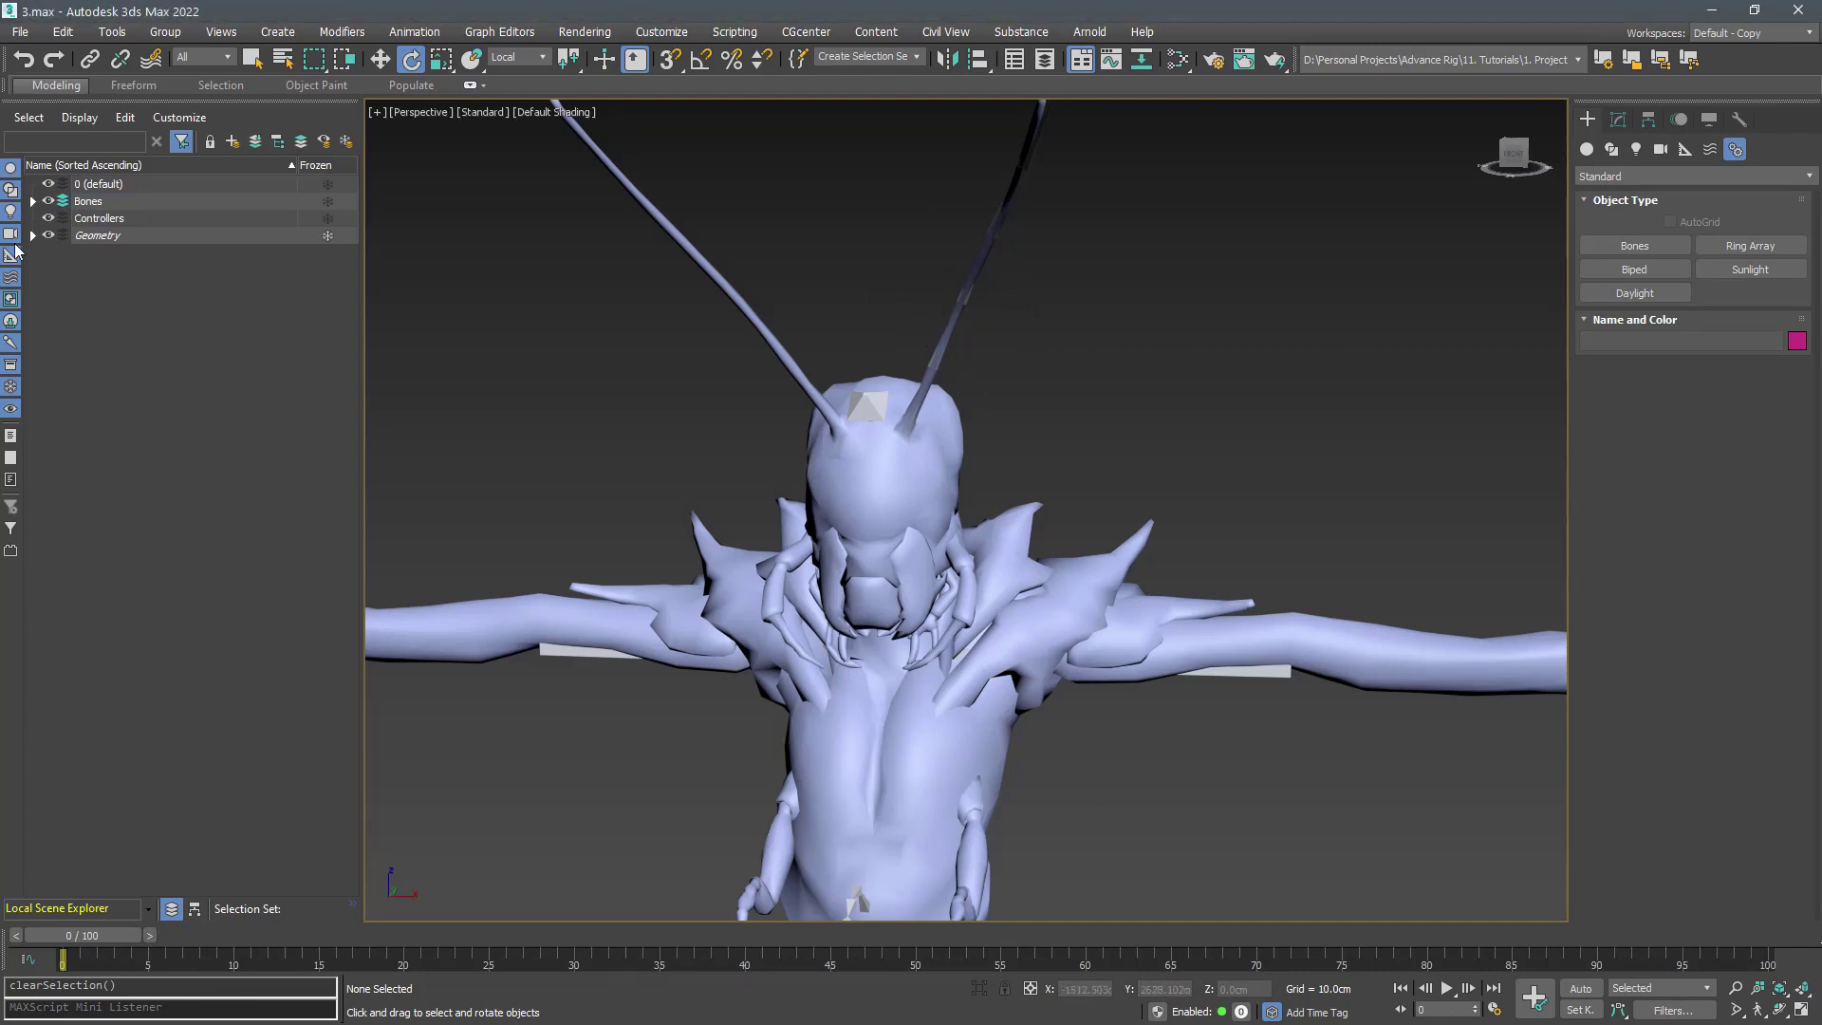
left_click(903, 534)
right_click(891, 488)
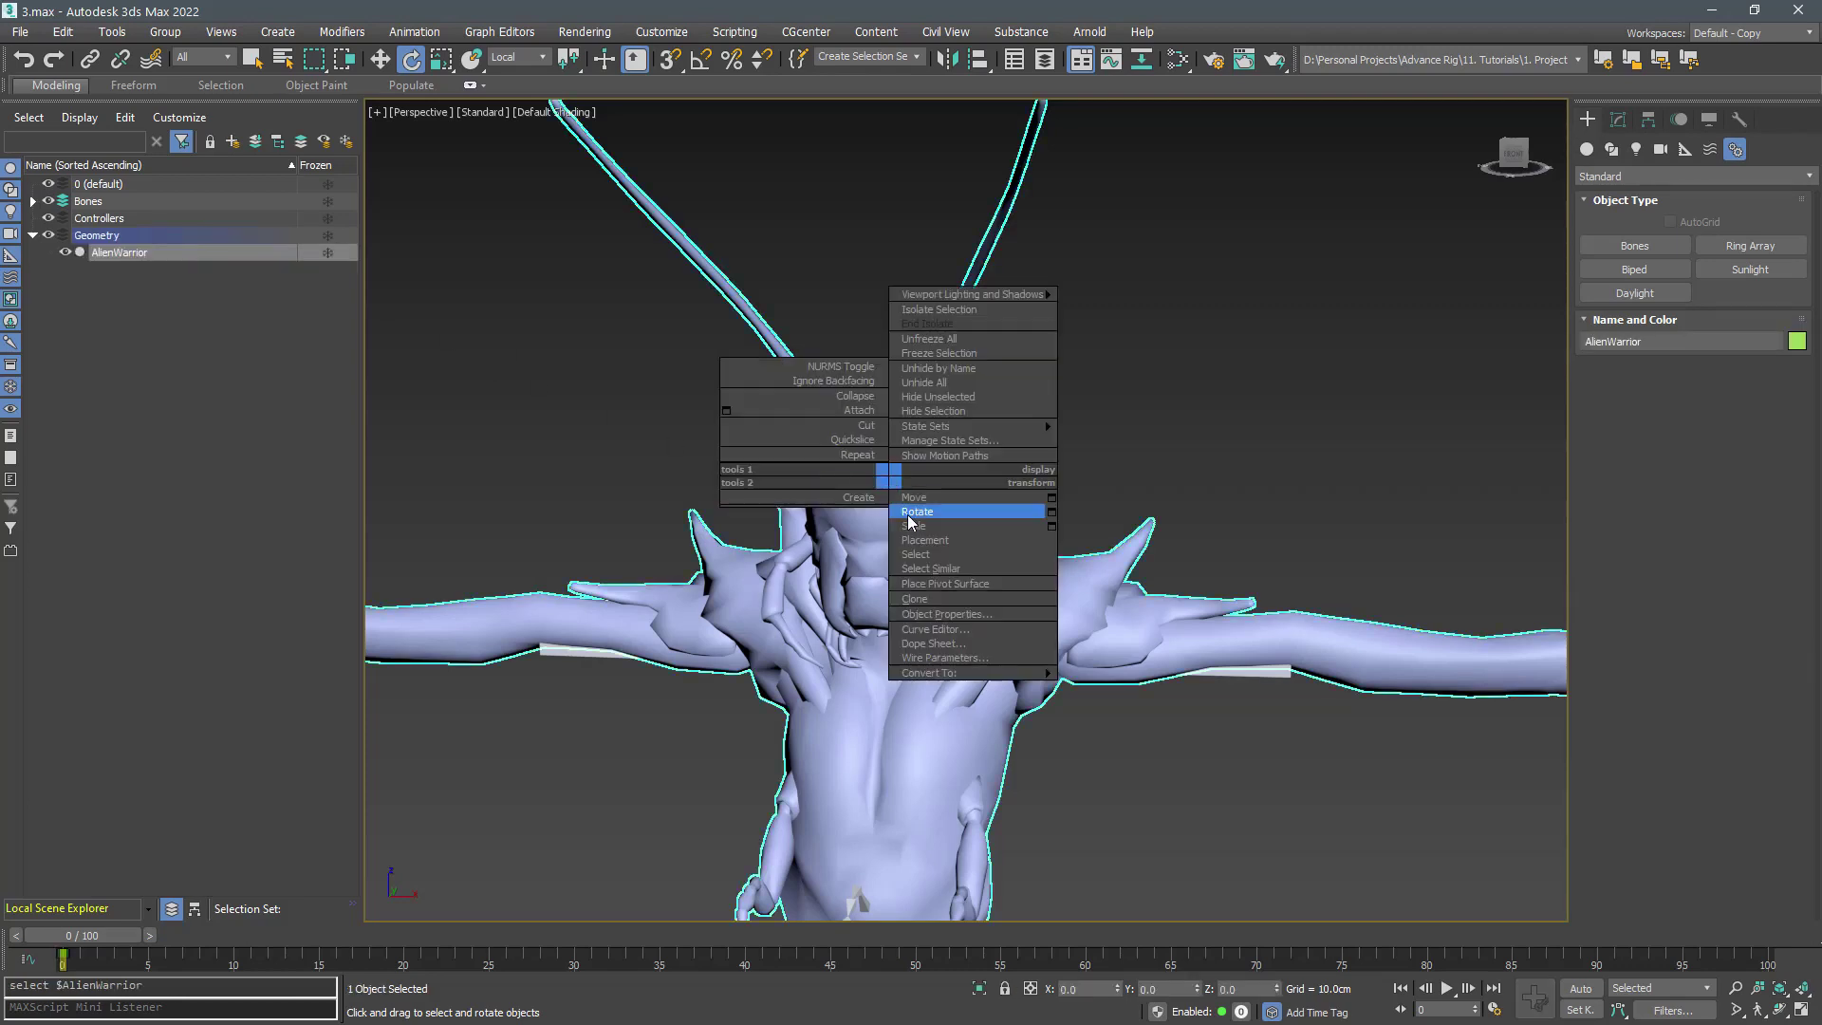
left_click(997, 615)
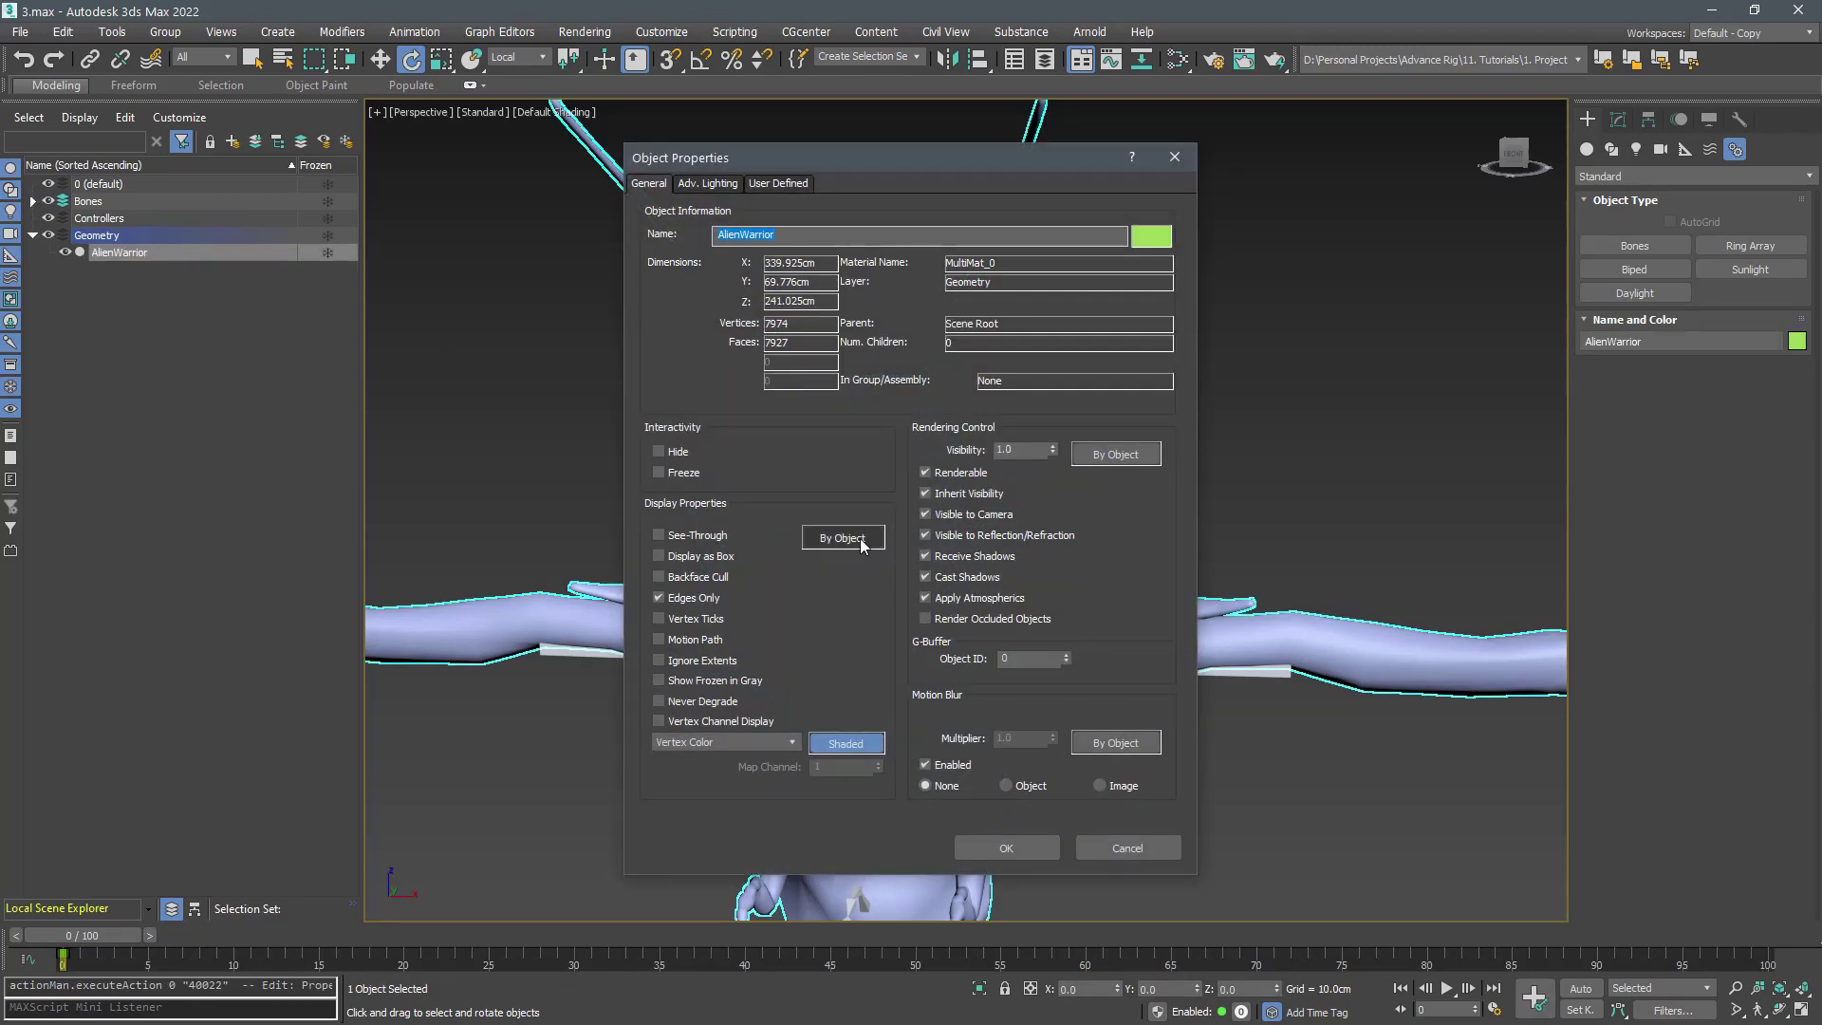
left_click(735, 720)
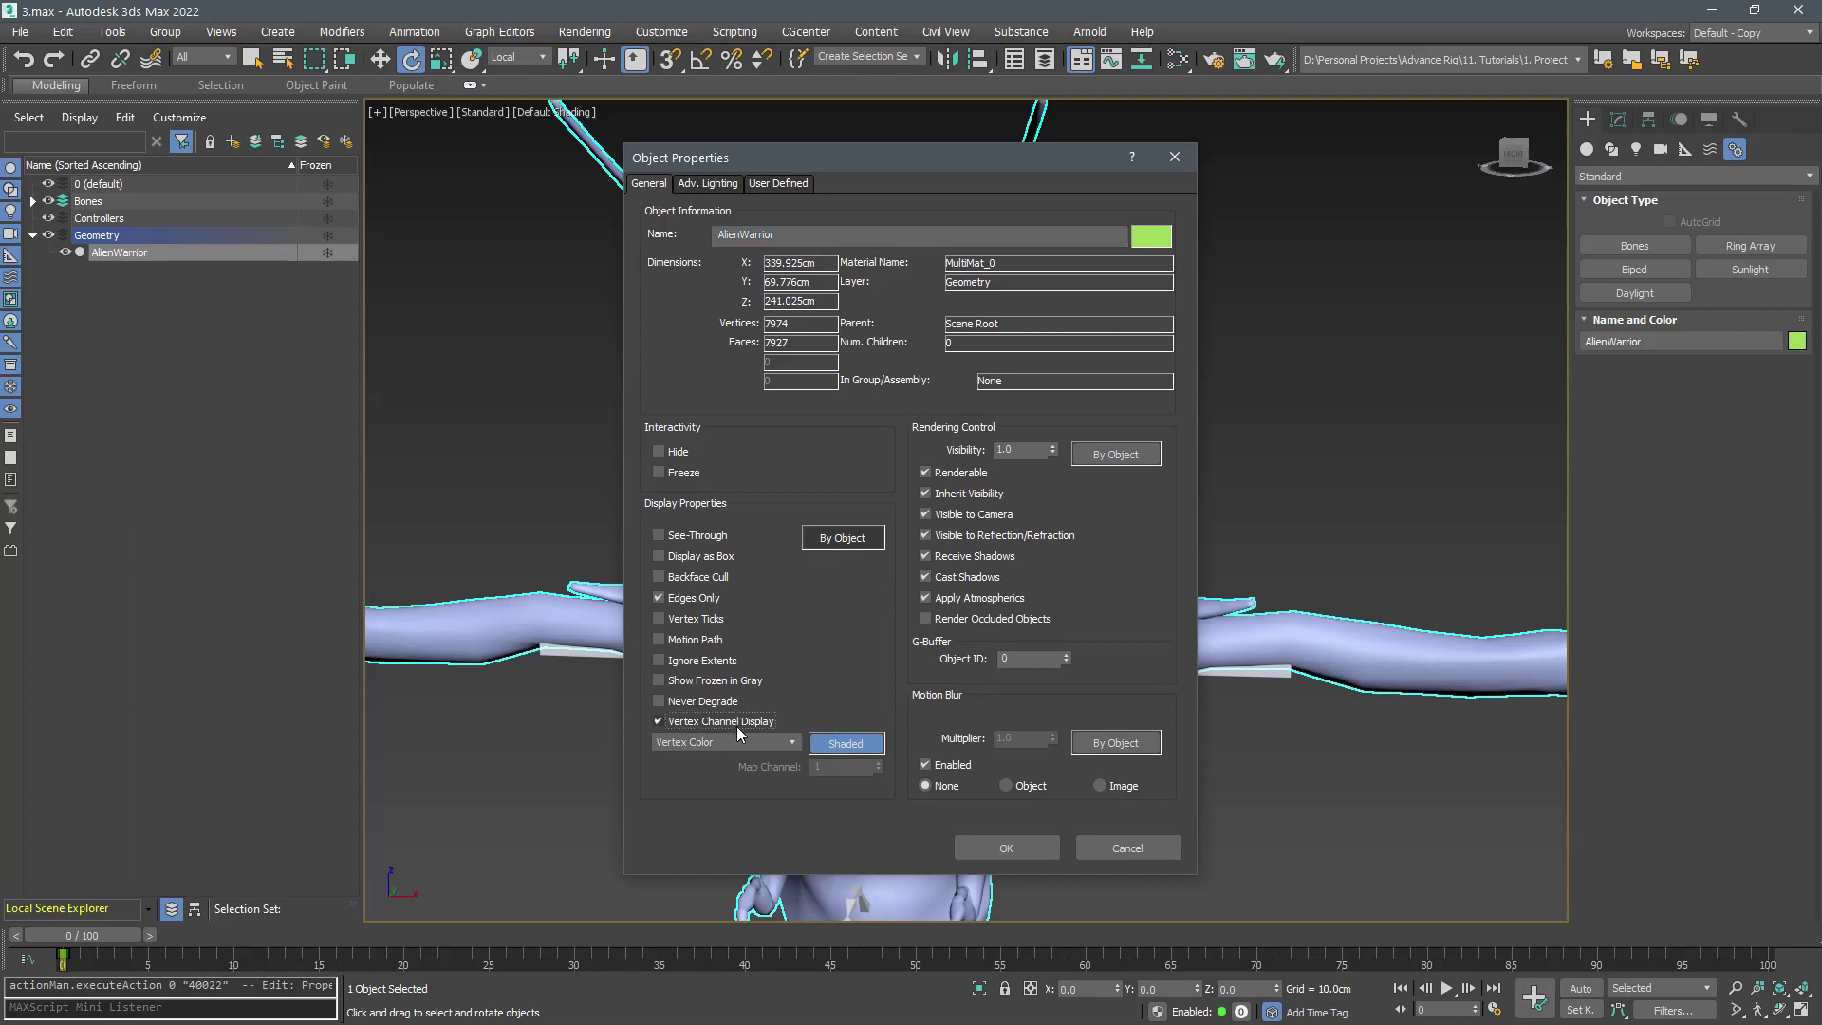
left_click(738, 742)
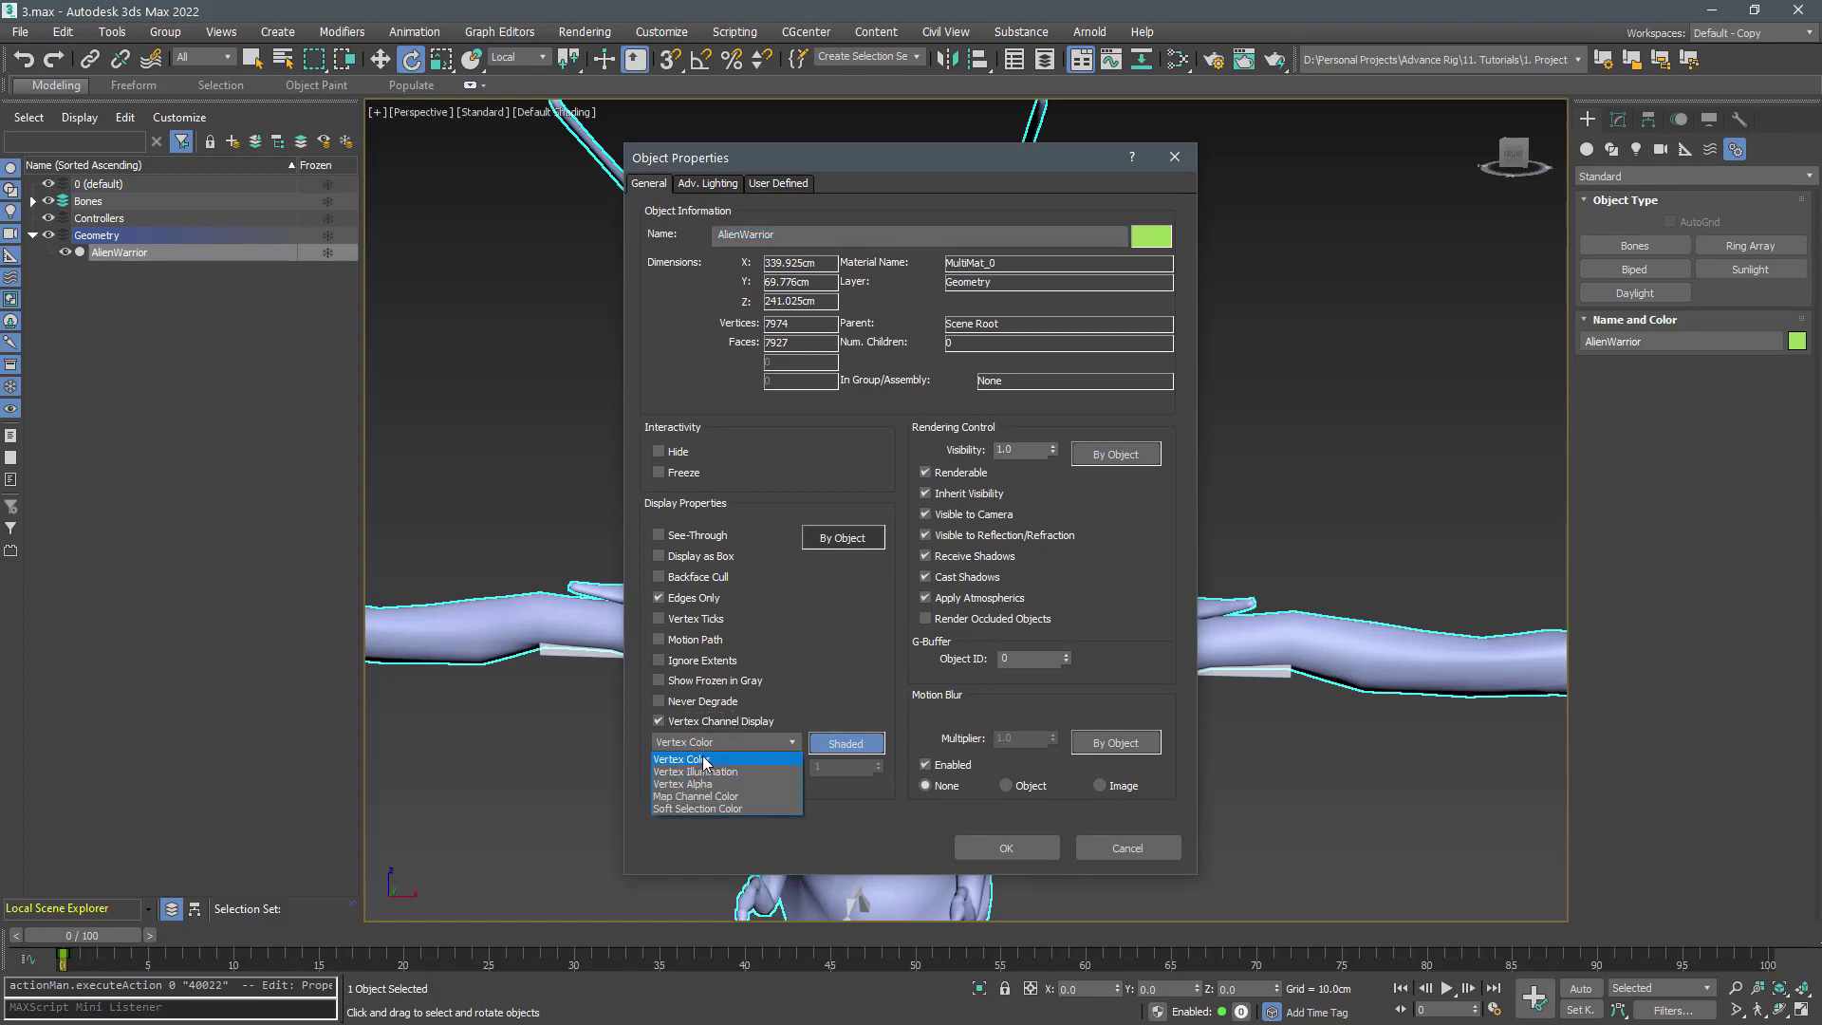
left_click(705, 761)
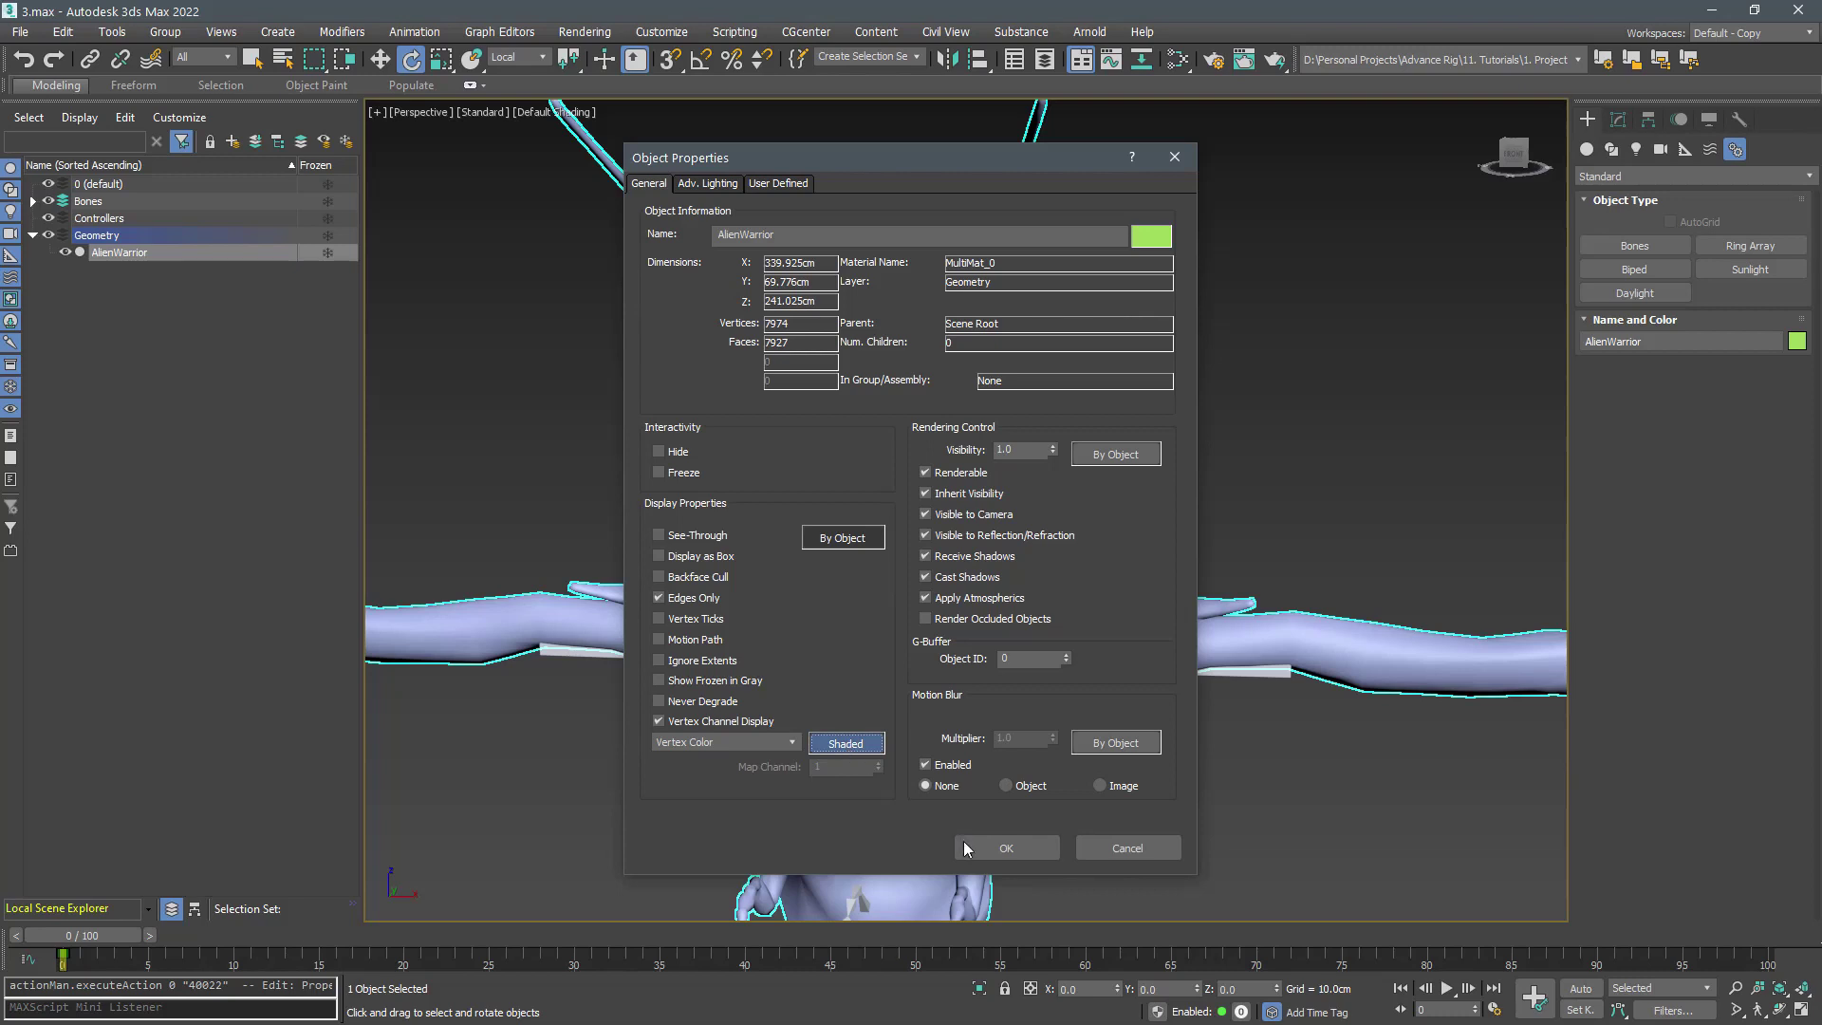
left_click(1023, 853)
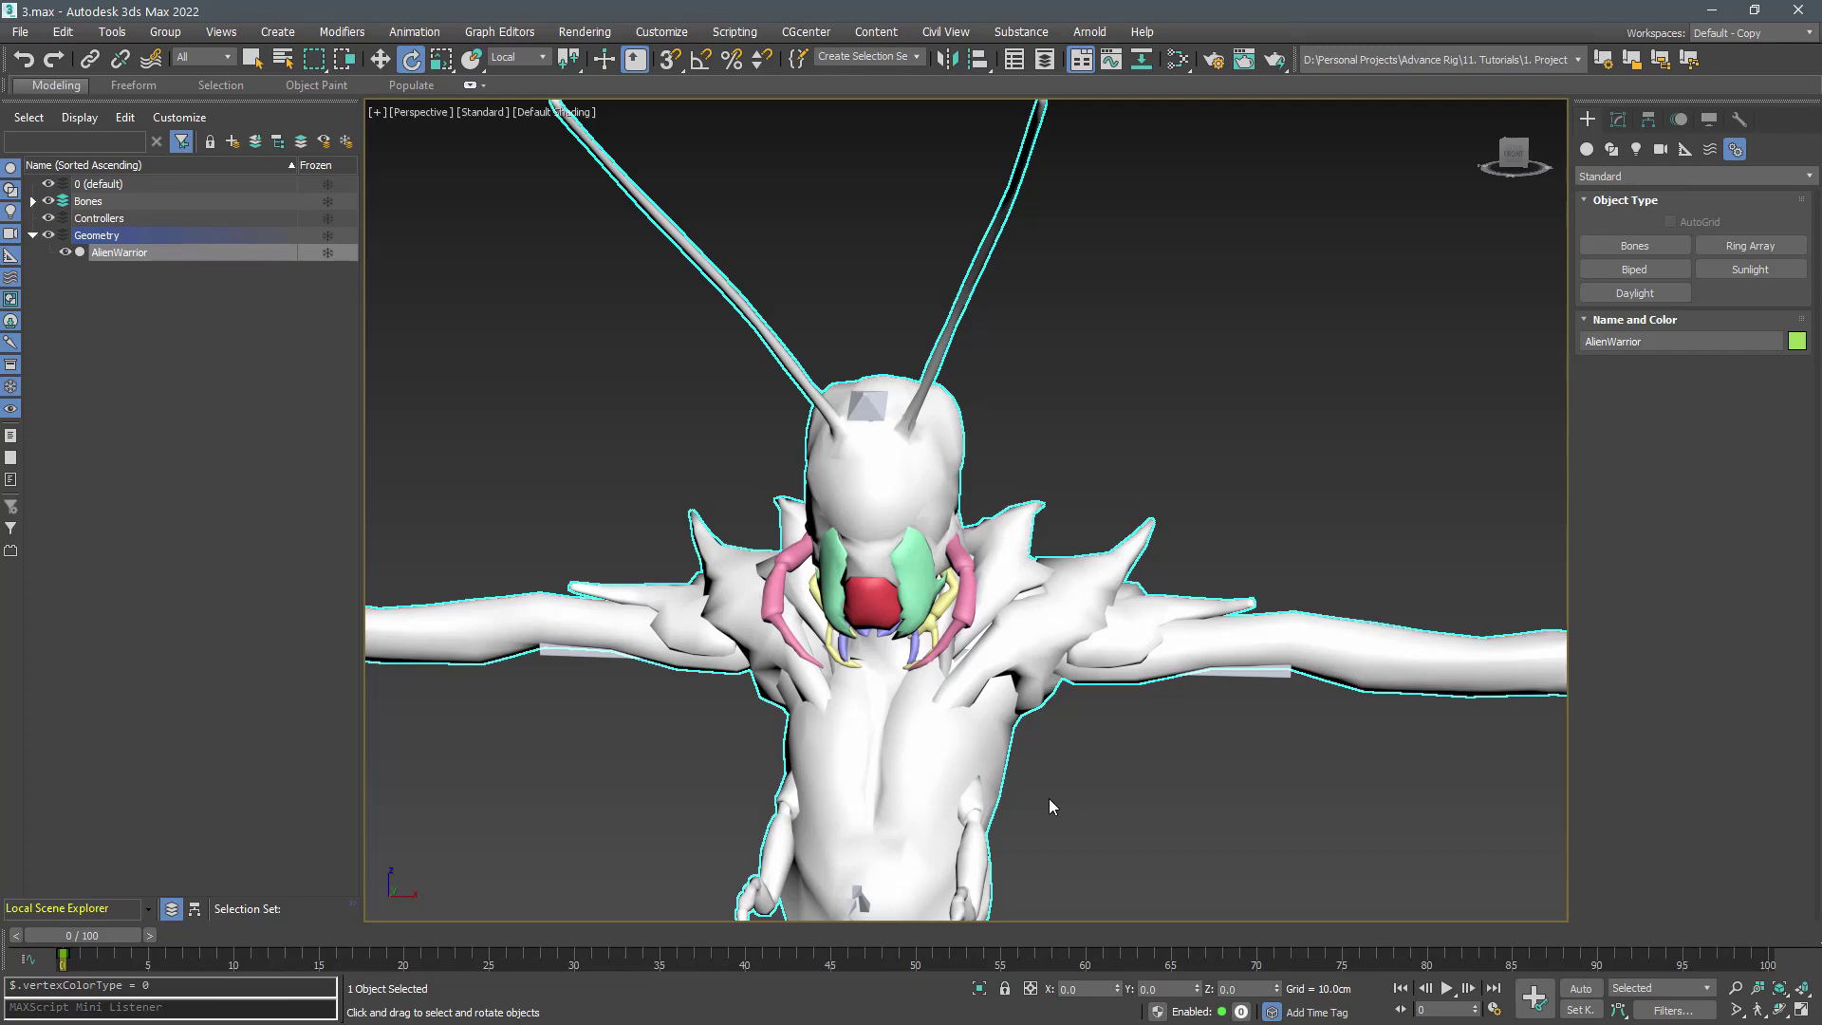
Select the green mouth plate on the character's left side as an element and hide the rest of the mesh
left_click(1618, 120)
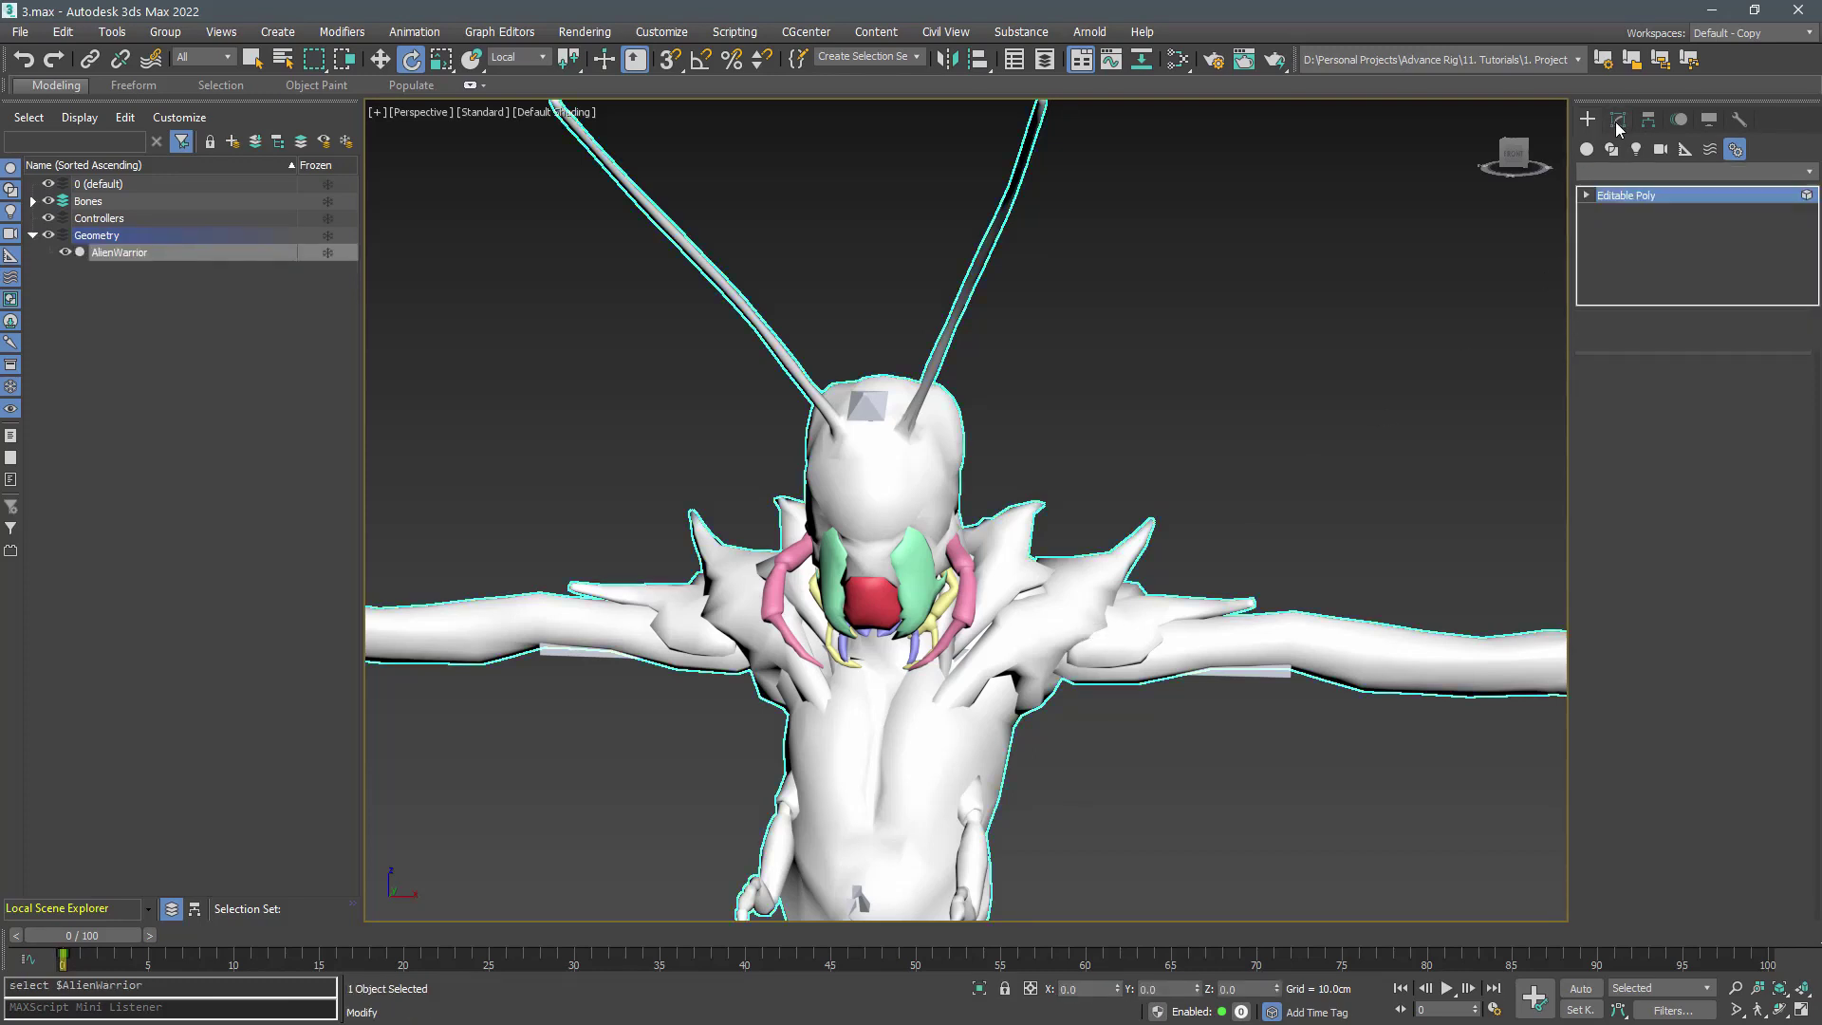
left_click(922, 572)
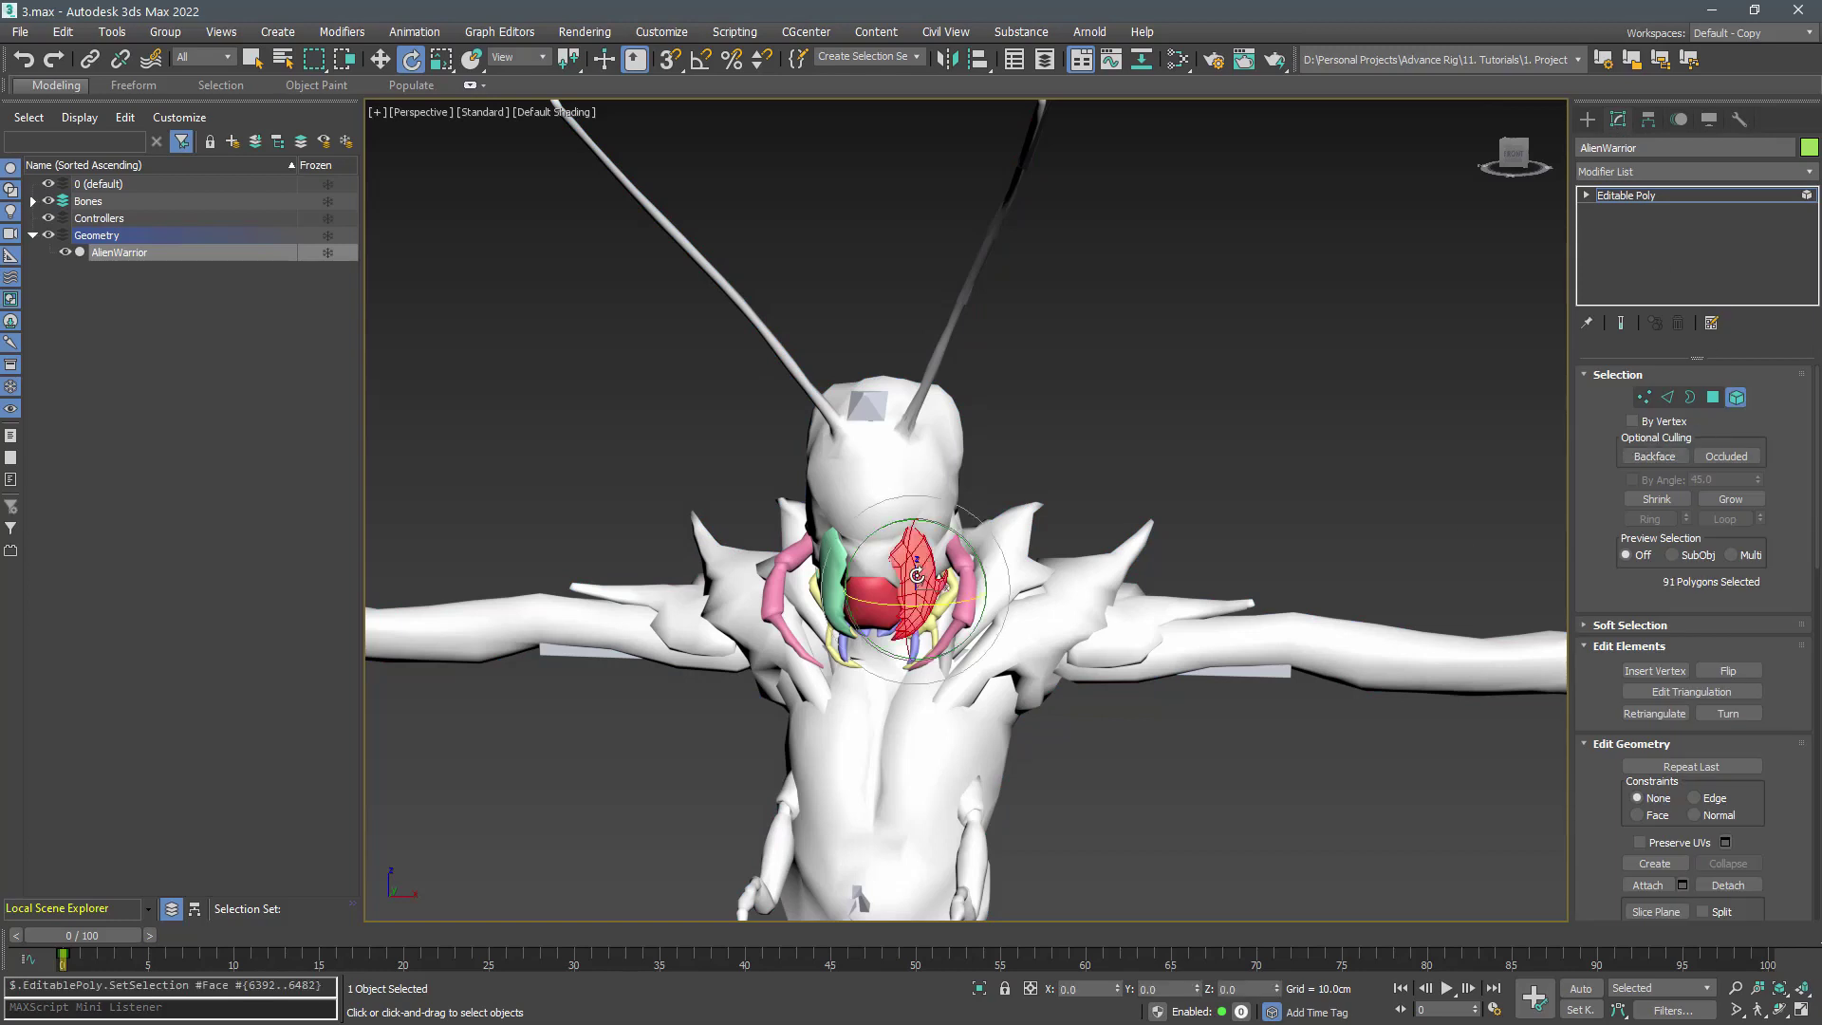
key("ctrl+i")
key("alt+h")
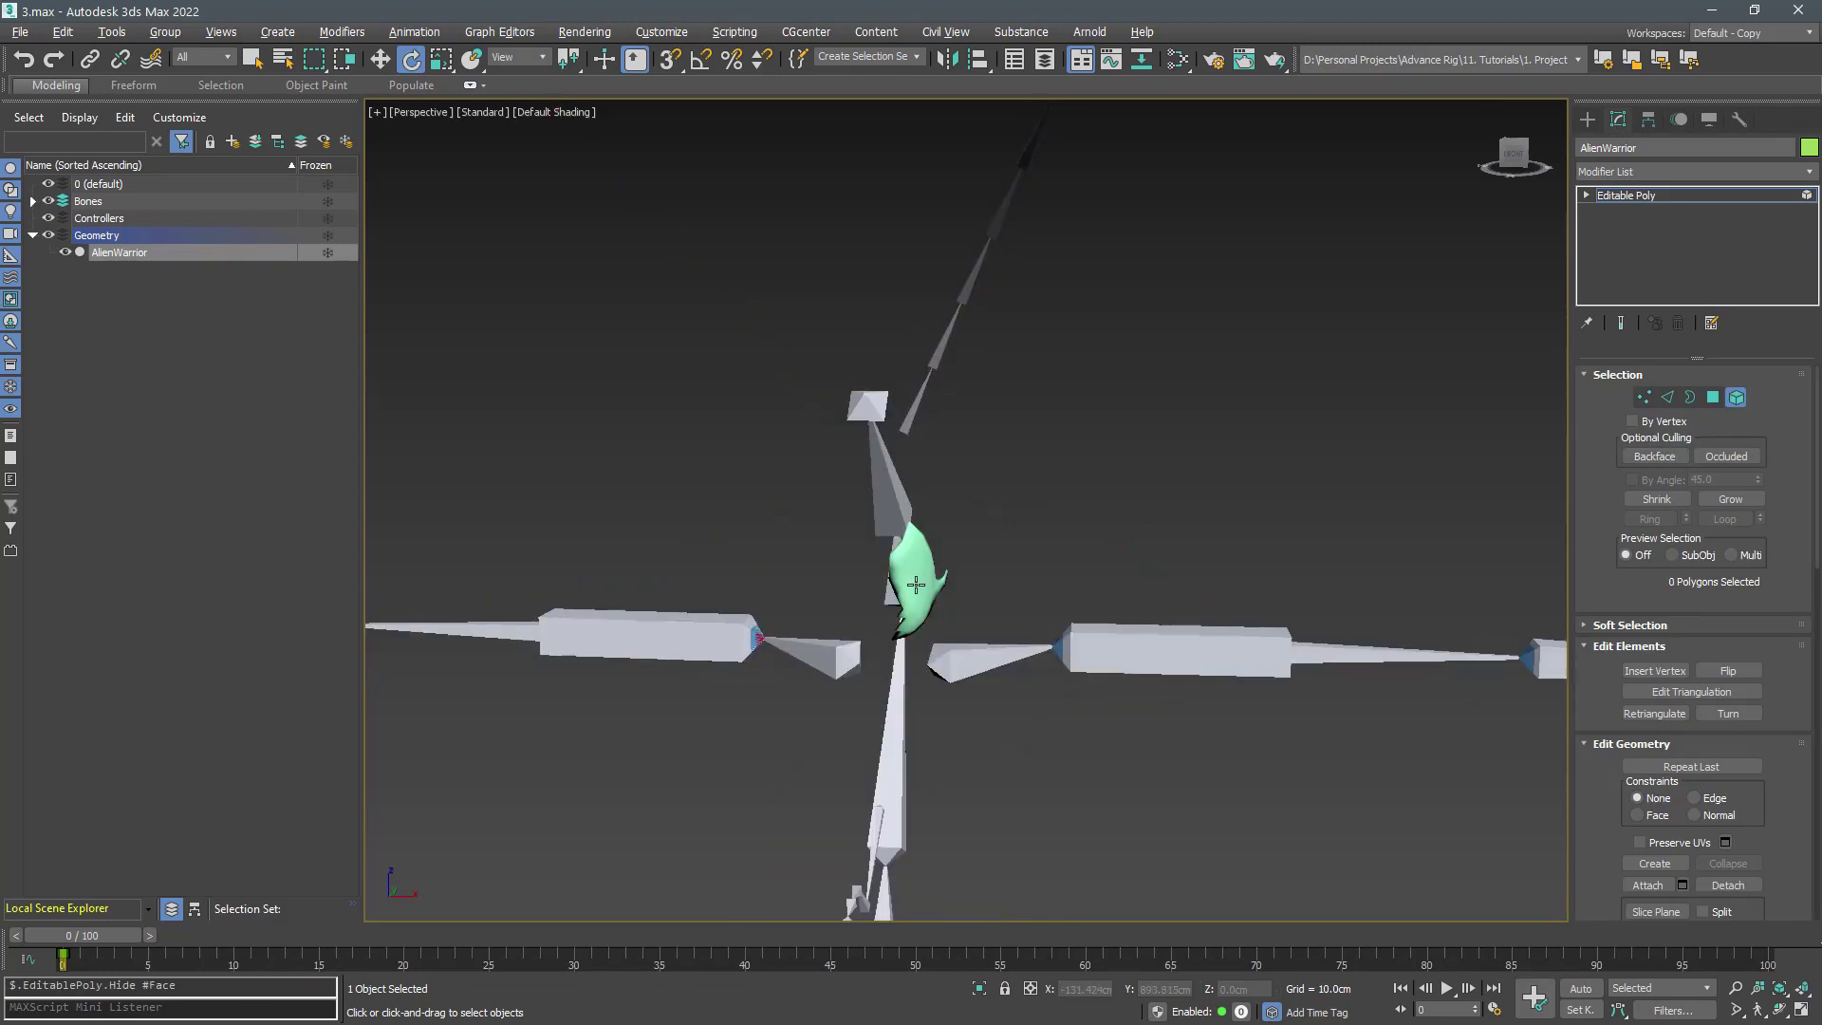
left_click(1738, 397)
left_click(1118, 503)
Draw a bone with an end nub along the green mouth plate in the front view
key("f")
key("z")
middle_click_drag(989, 322, 980, 574)
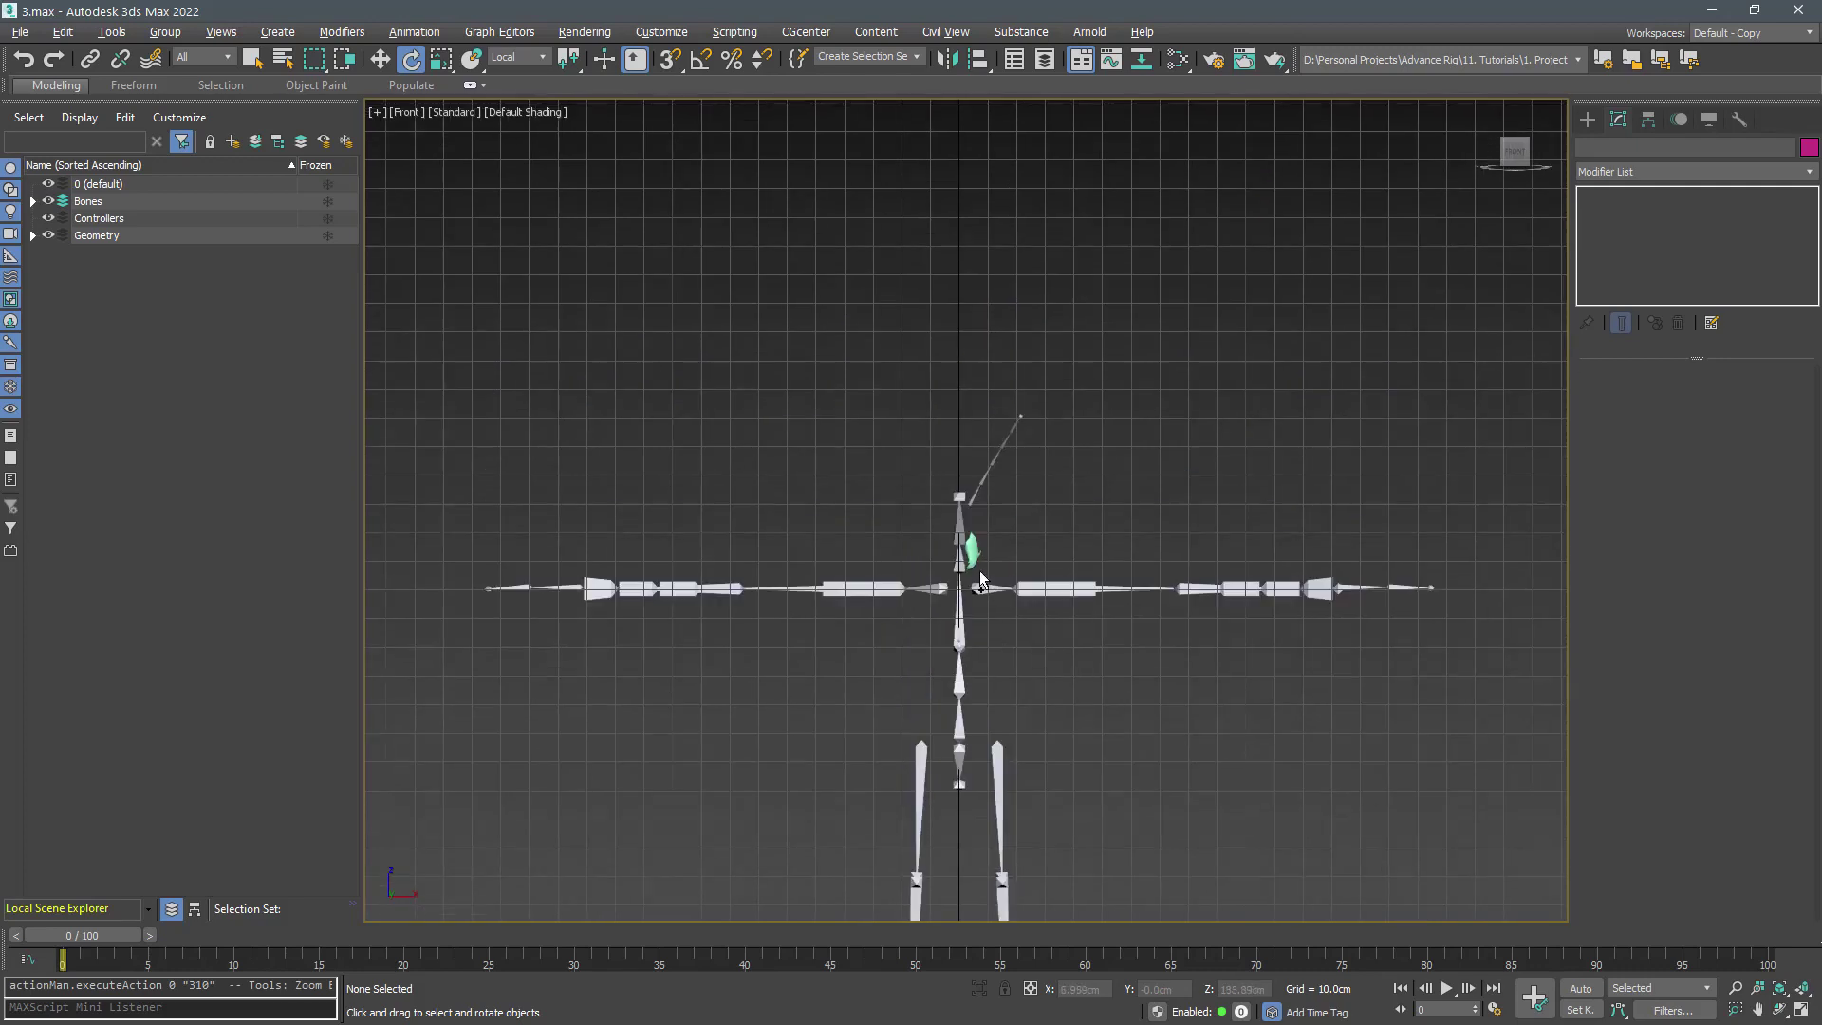
scroll(981, 576, "up", 10)
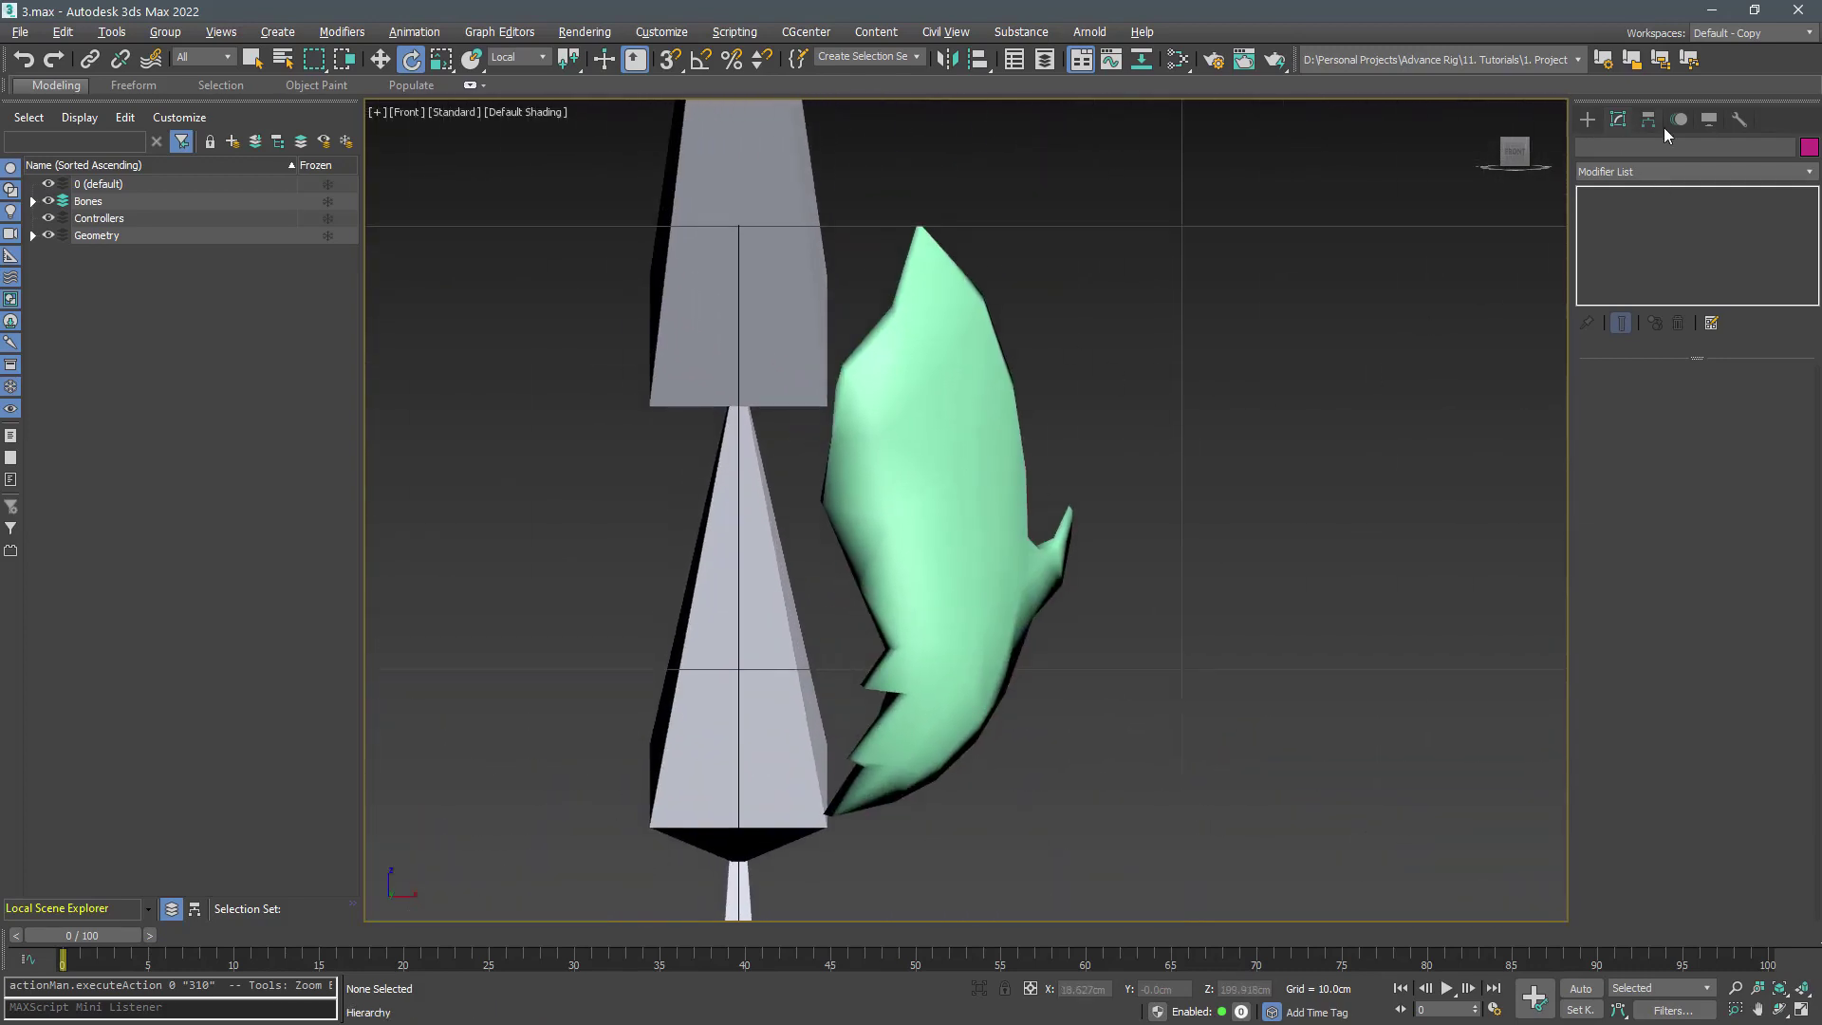
left_click(1588, 120)
key("F3")
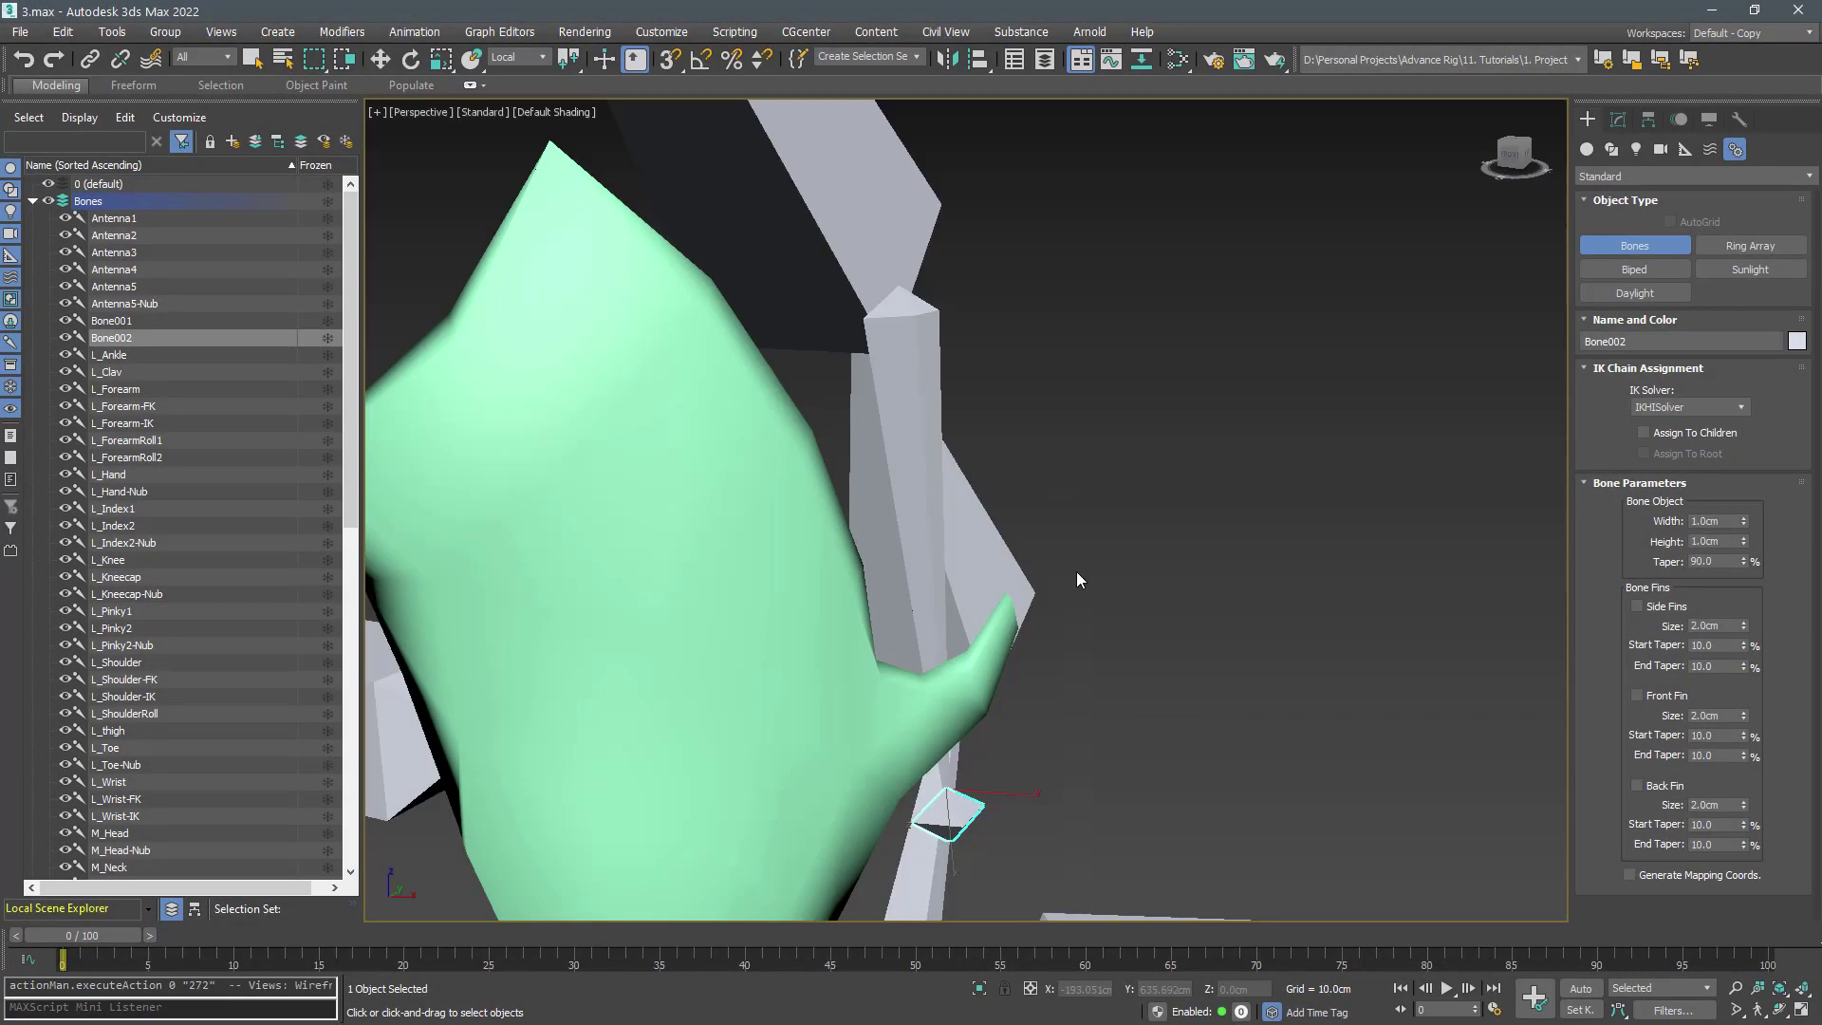
Move the new bone forward from the spine into the green mouth plate
scroll(1055, 494, "down", 4)
key("e")
left_click(966, 425)
key("w")
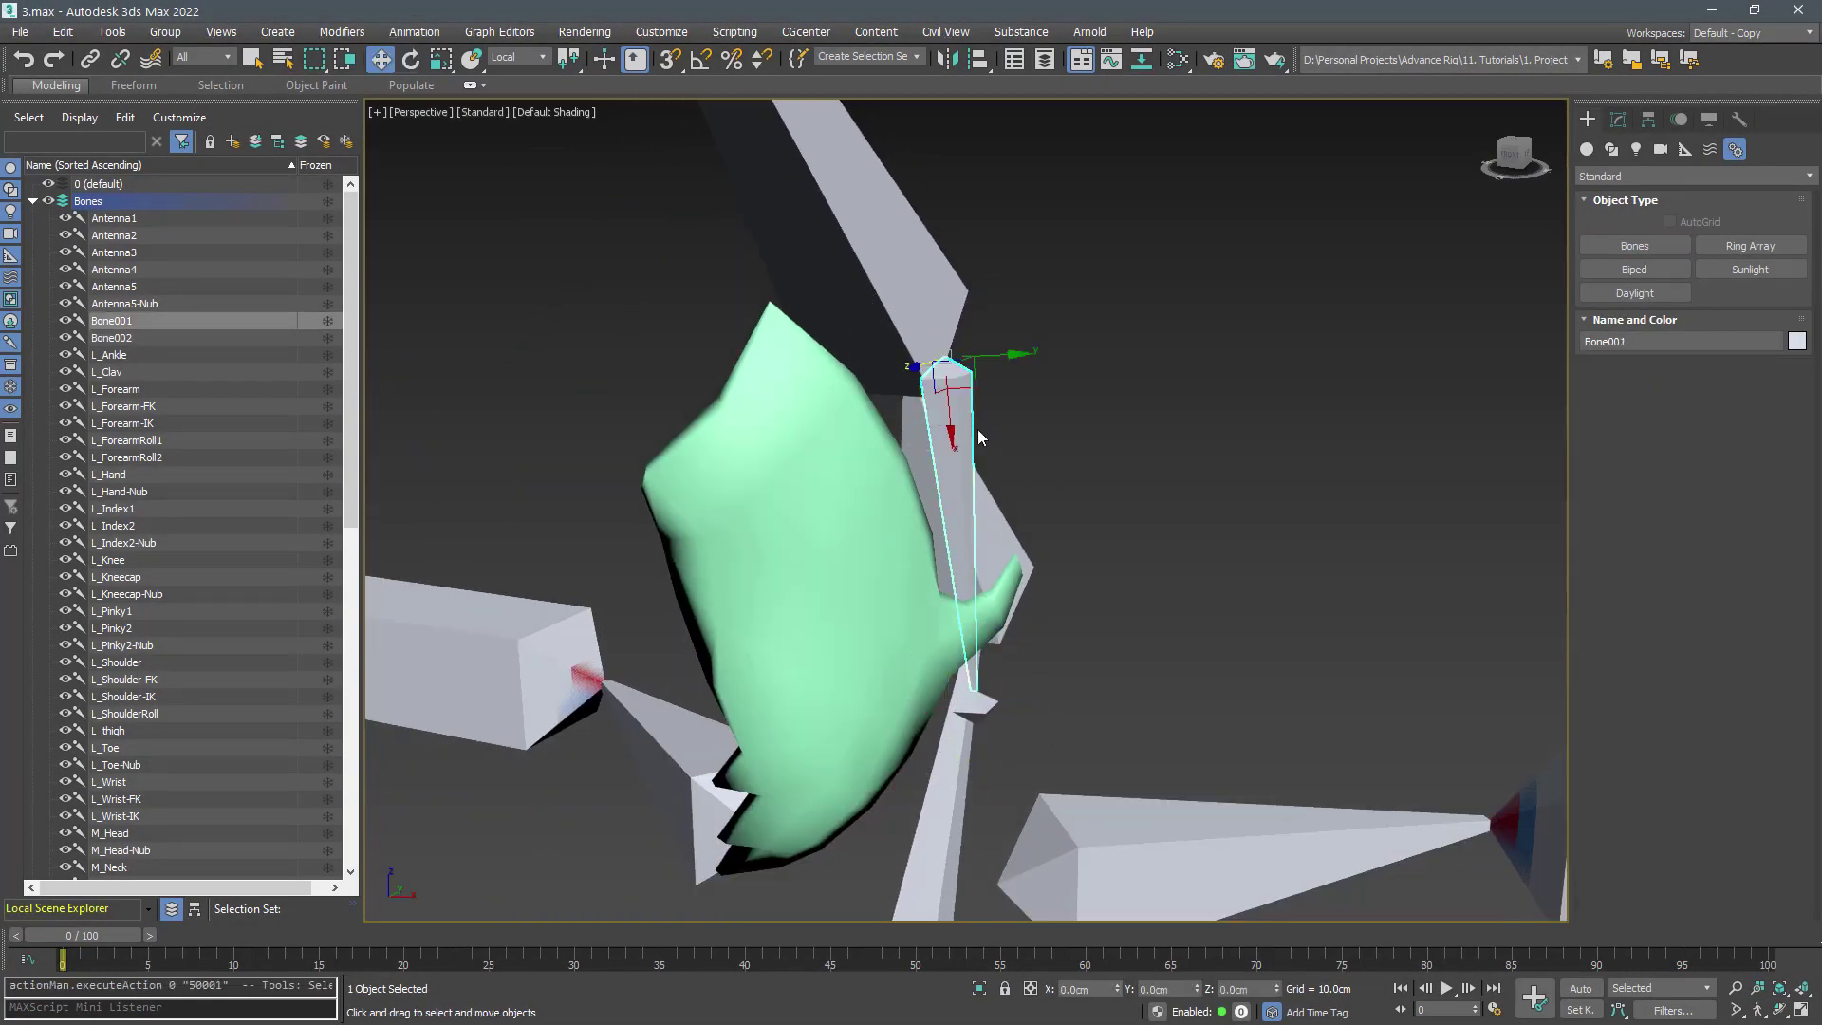
middle_click_drag(980, 437, 993, 500, "alt")
key("F3")
left_click_drag(918, 423, 767, 584)
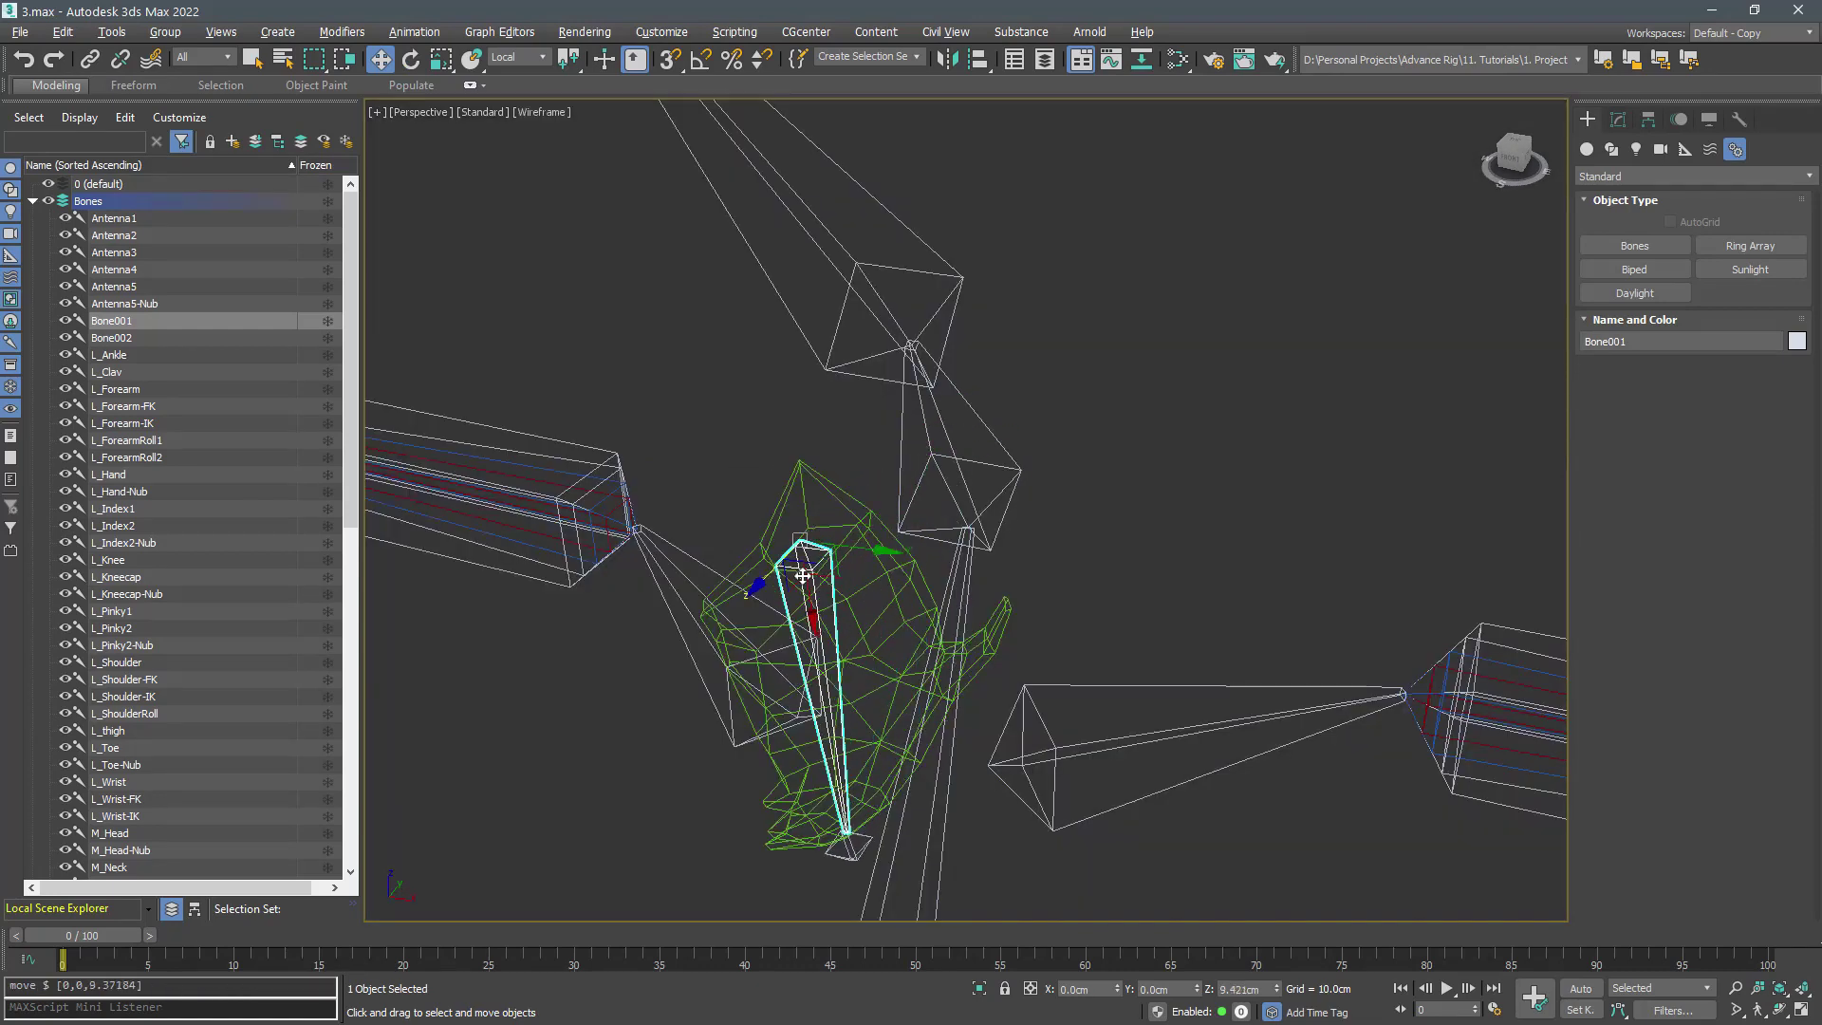
Refine the bone's position and rotate it to follow the length of the green mouth plate
key("F3")
middle_click_drag(947, 616, 838, 639, "alt")
left_click_drag(803, 581, 761, 602)
key("e")
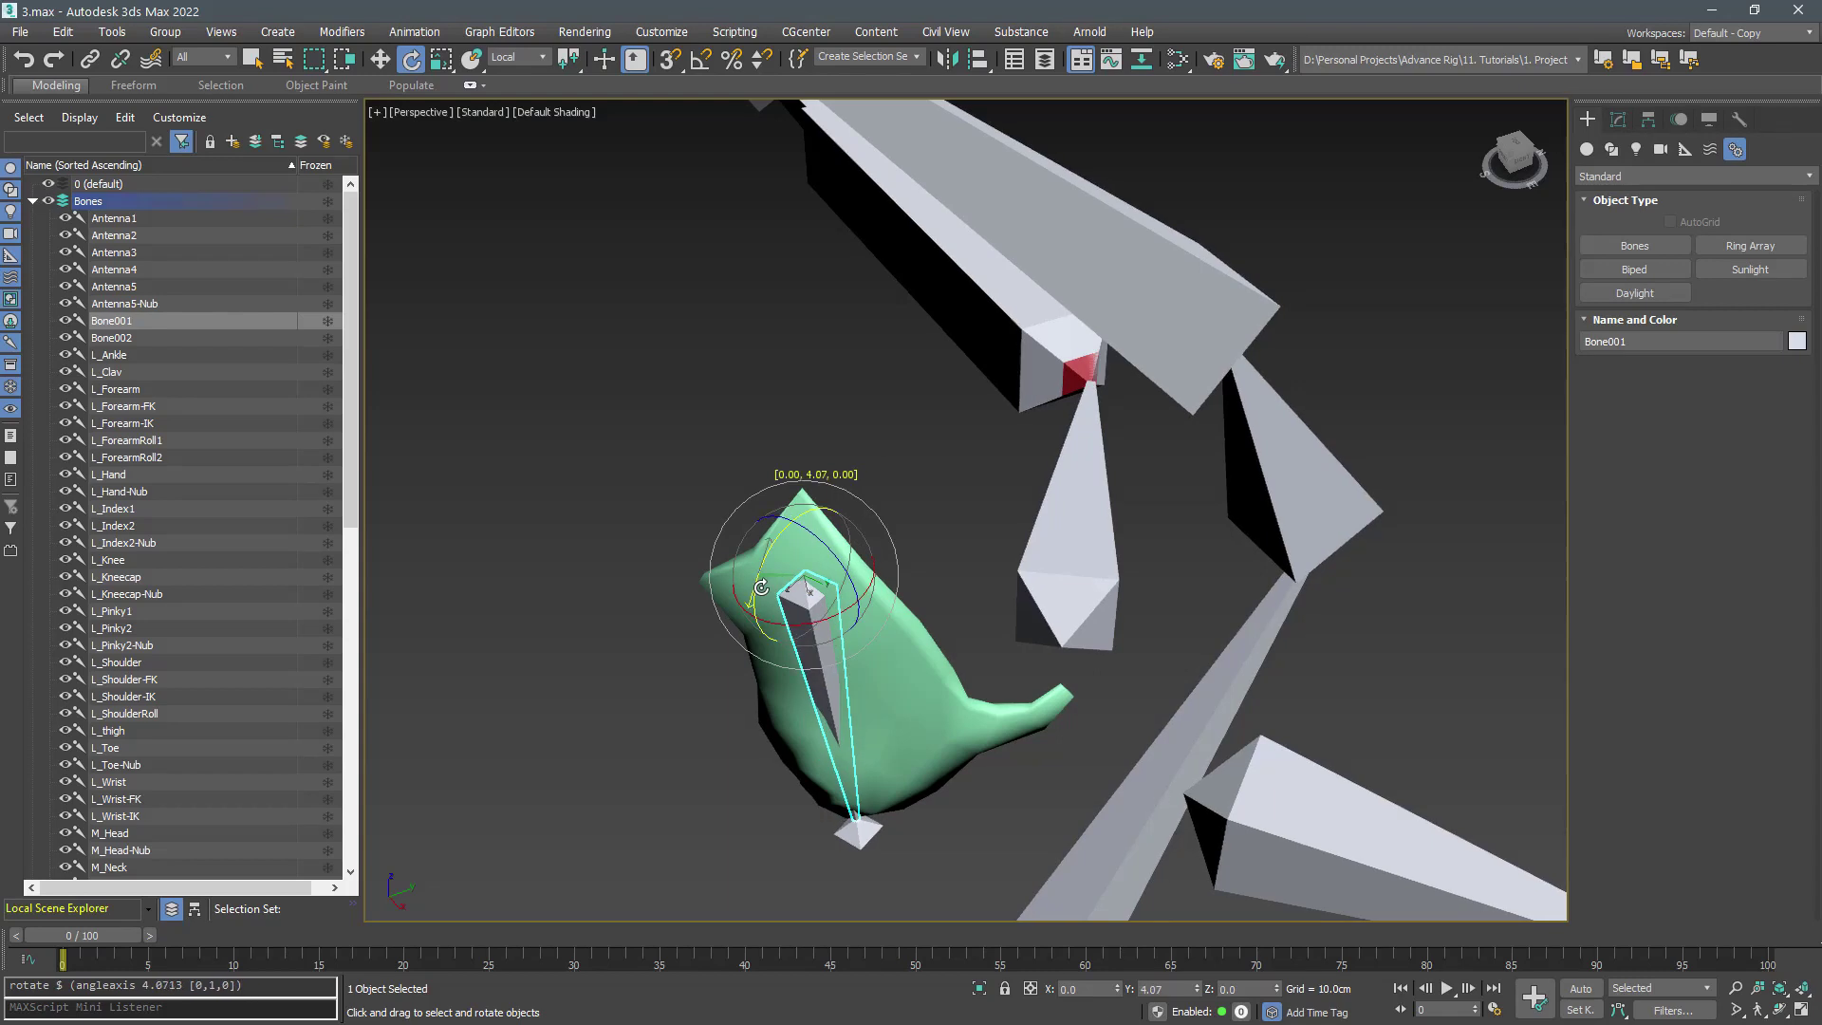
middle_click_drag(765, 604, 859, 539, "alt")
mouse_move(861, 485)
left_mouse_down()
mouse_move(842, 472)
mouse_move(871, 505)
mouse_move(857, 484)
left_mouse_up()
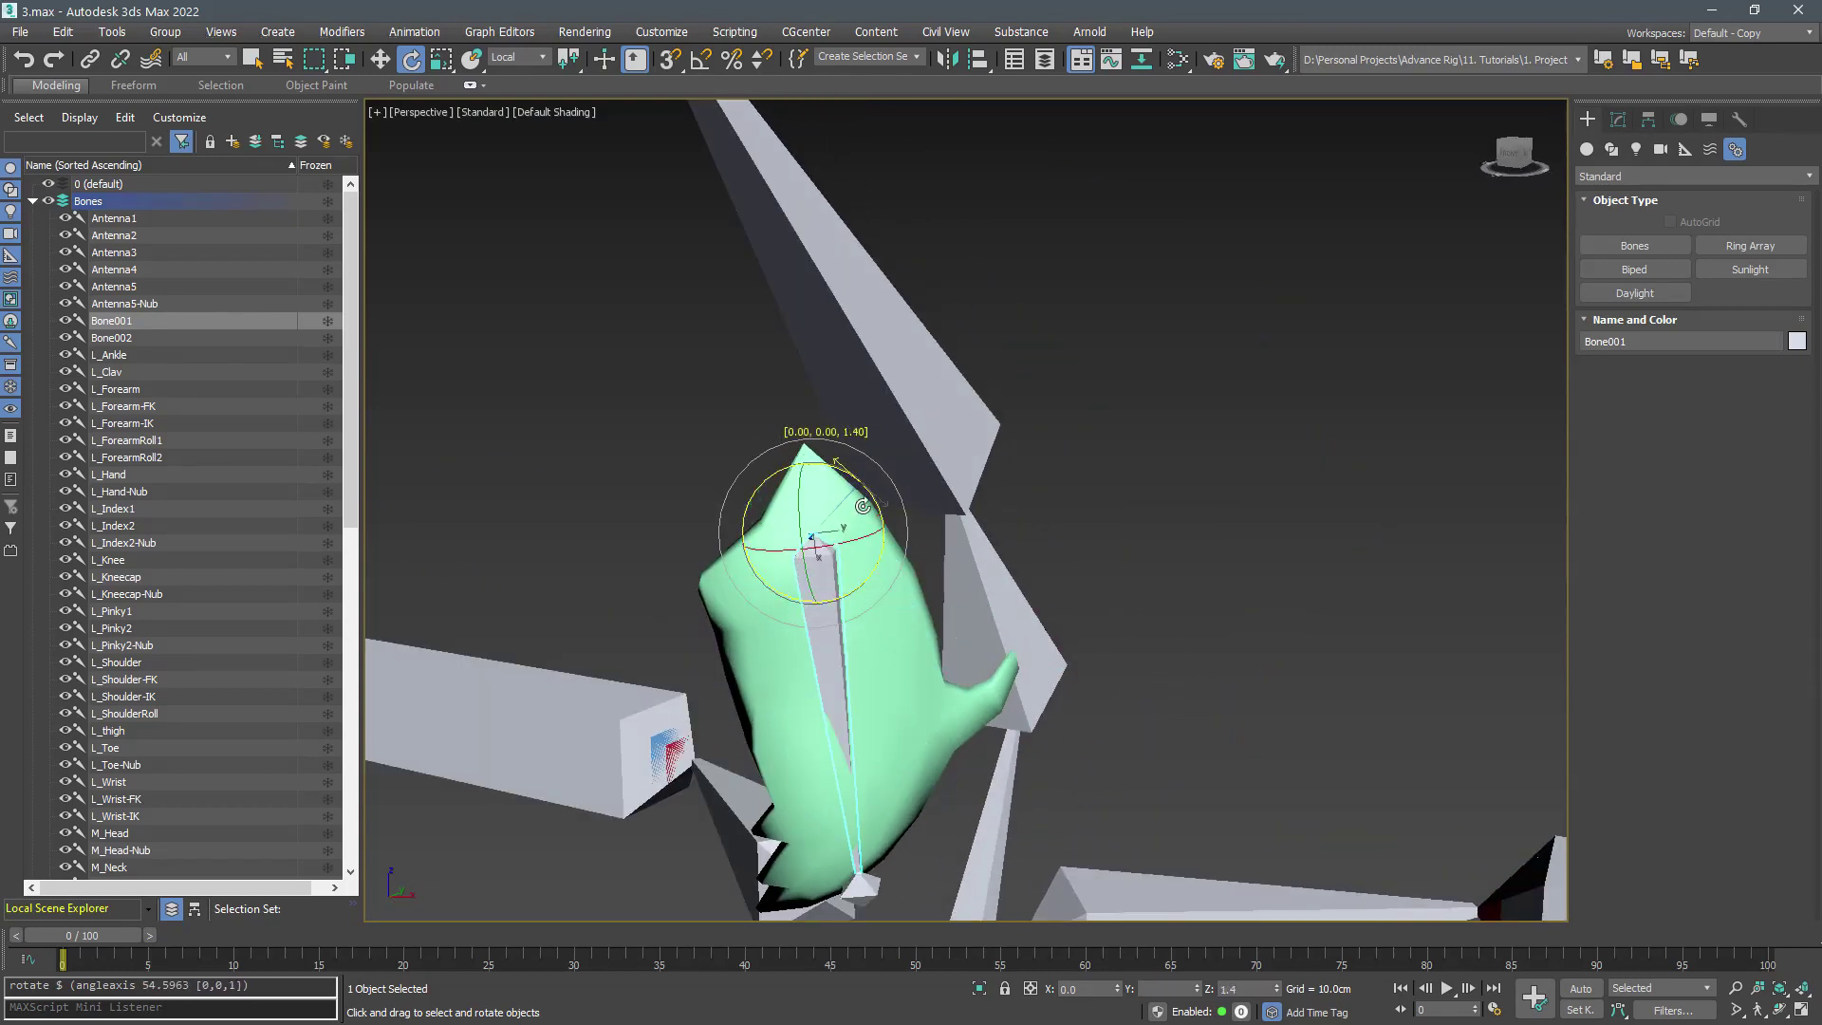
key("ctrl+z")
Unhide the whole AlienWarrior mesh, then hide everything except the red central mouth element
middle_click_drag(1029, 671, 1039, 589)
scroll(945, 686, "down", 5)
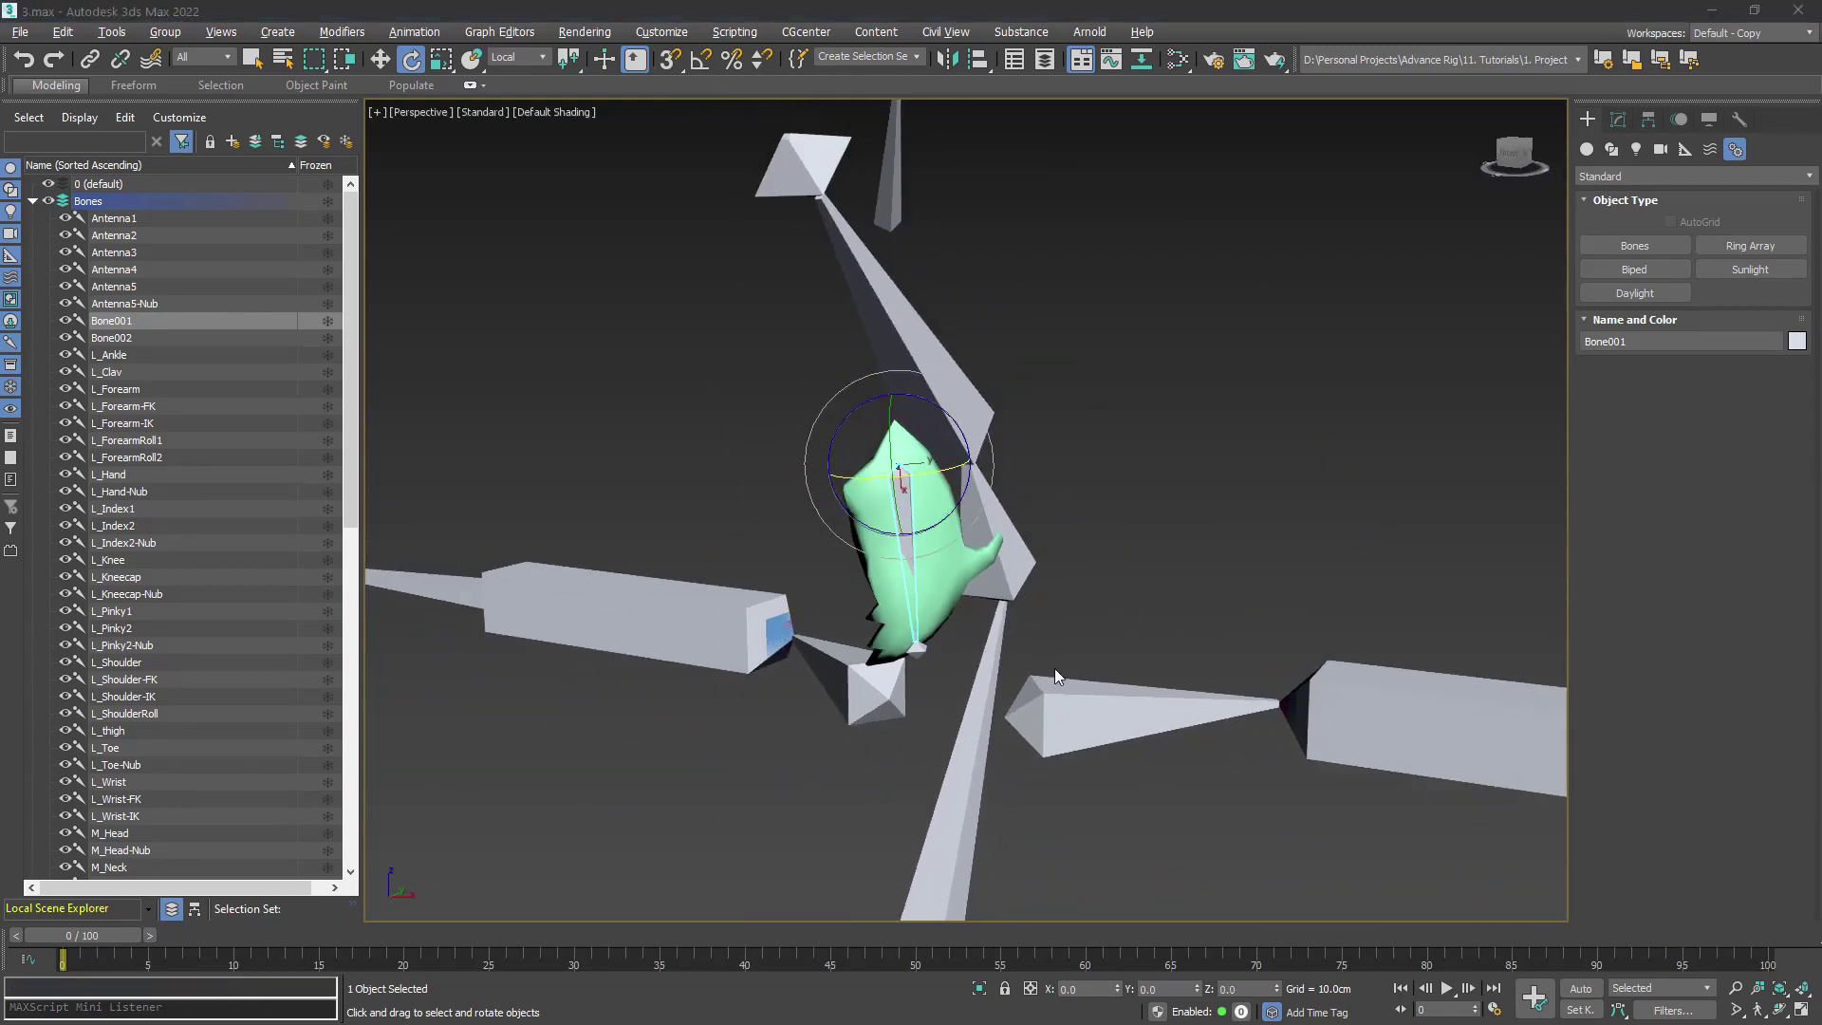
left_click(942, 593)
left_click(1618, 120)
left_click(1736, 398)
scroll(1685, 583, "down", 5)
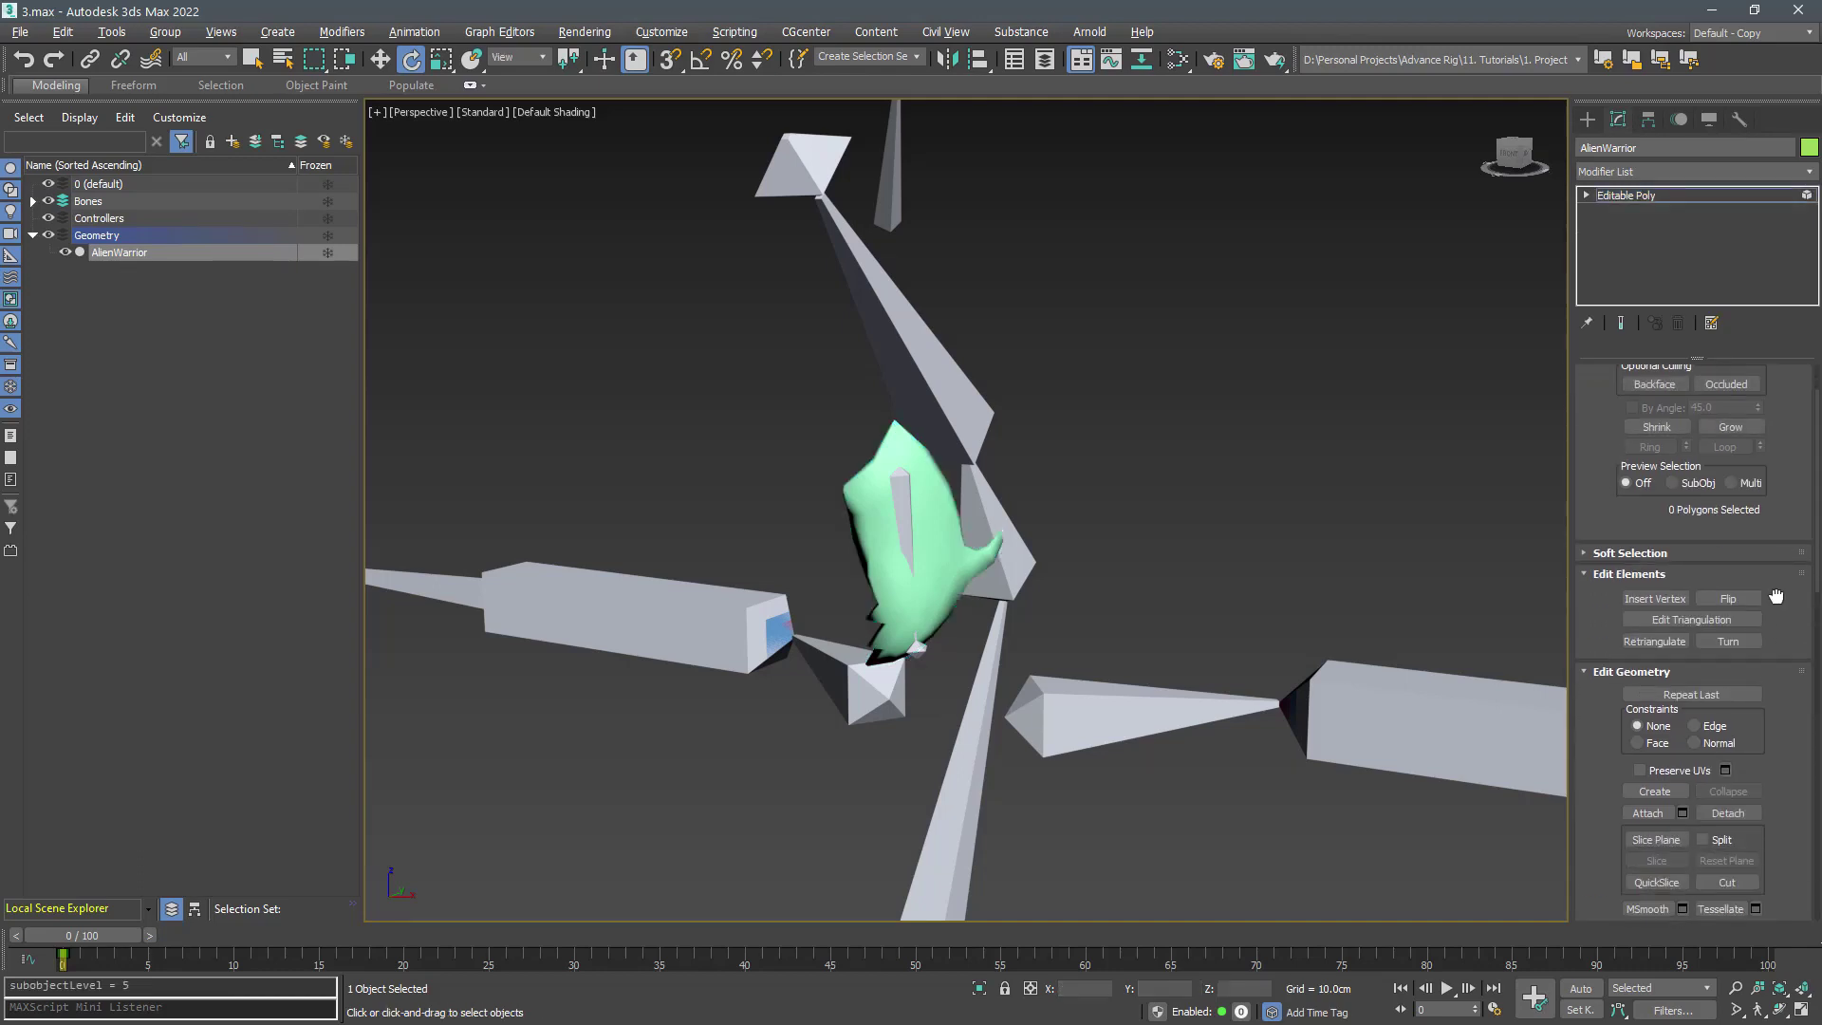
left_click(1728, 851)
key("q")
left_click(858, 600)
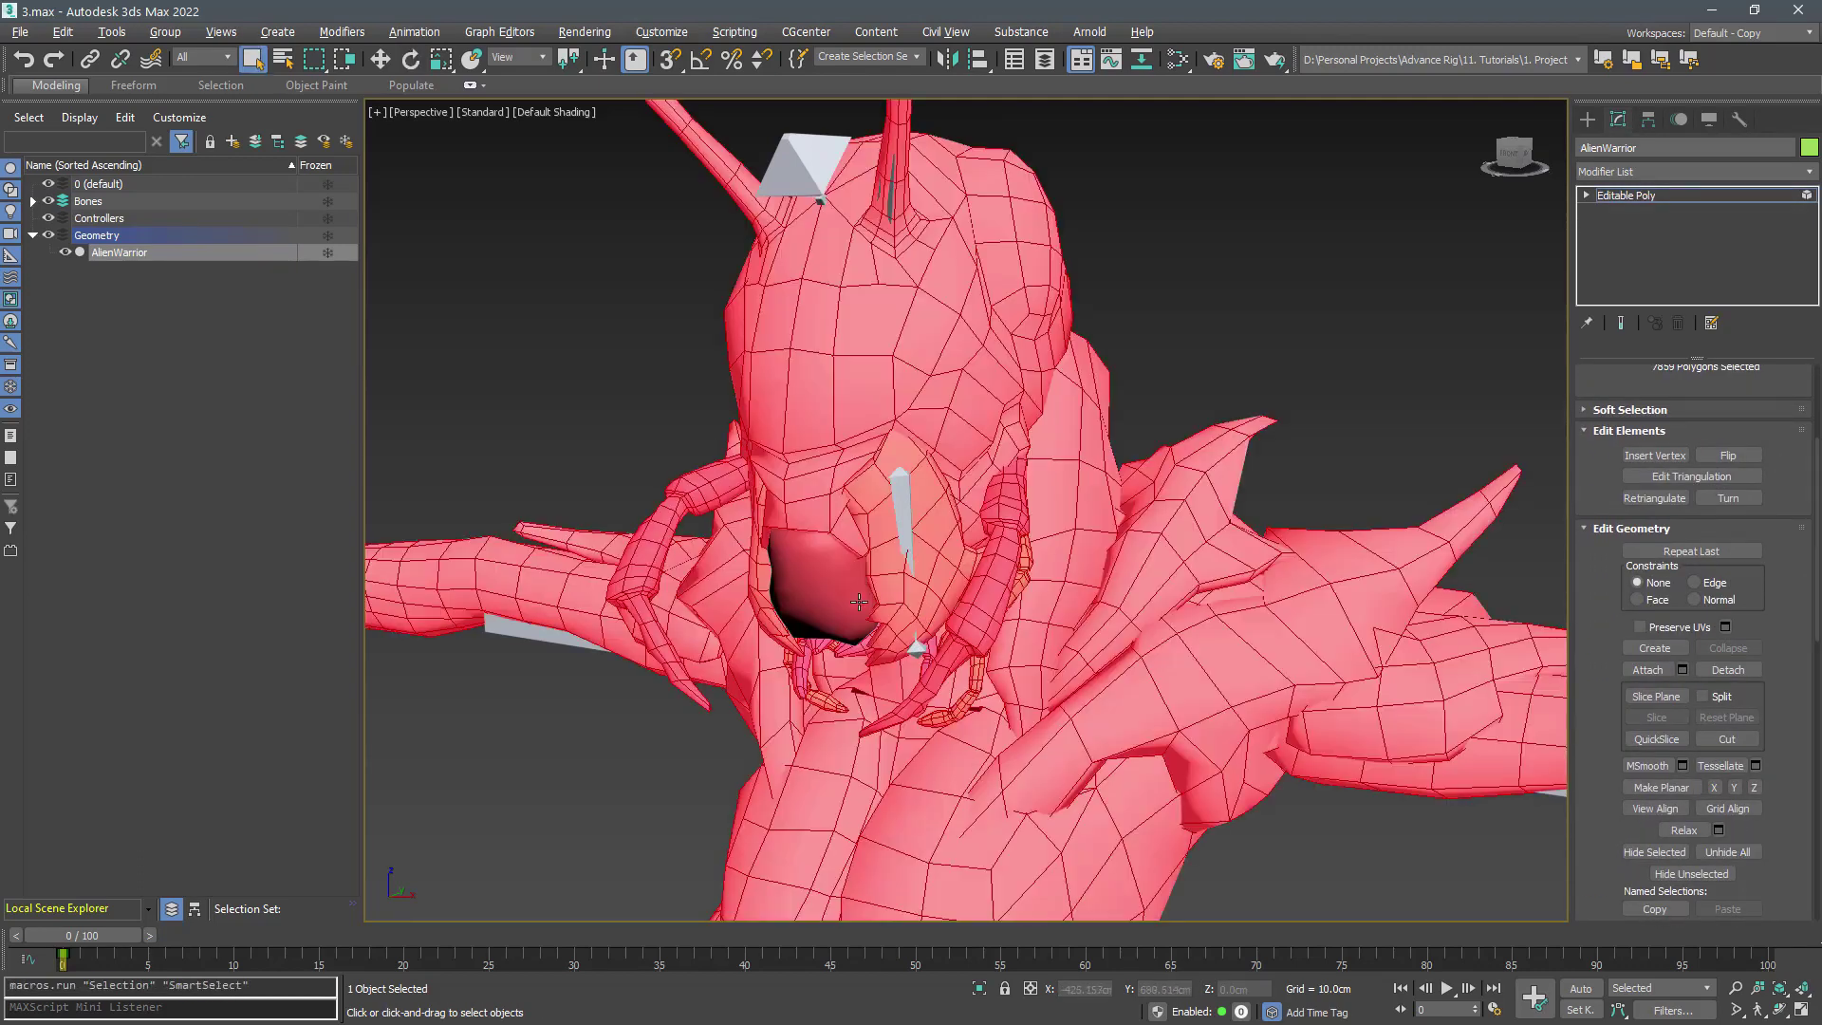
key("alt+h")
Draw a vertical bone with an end nub beside the red mouth part, snapped to grid points in the front view
left_click(1588, 118)
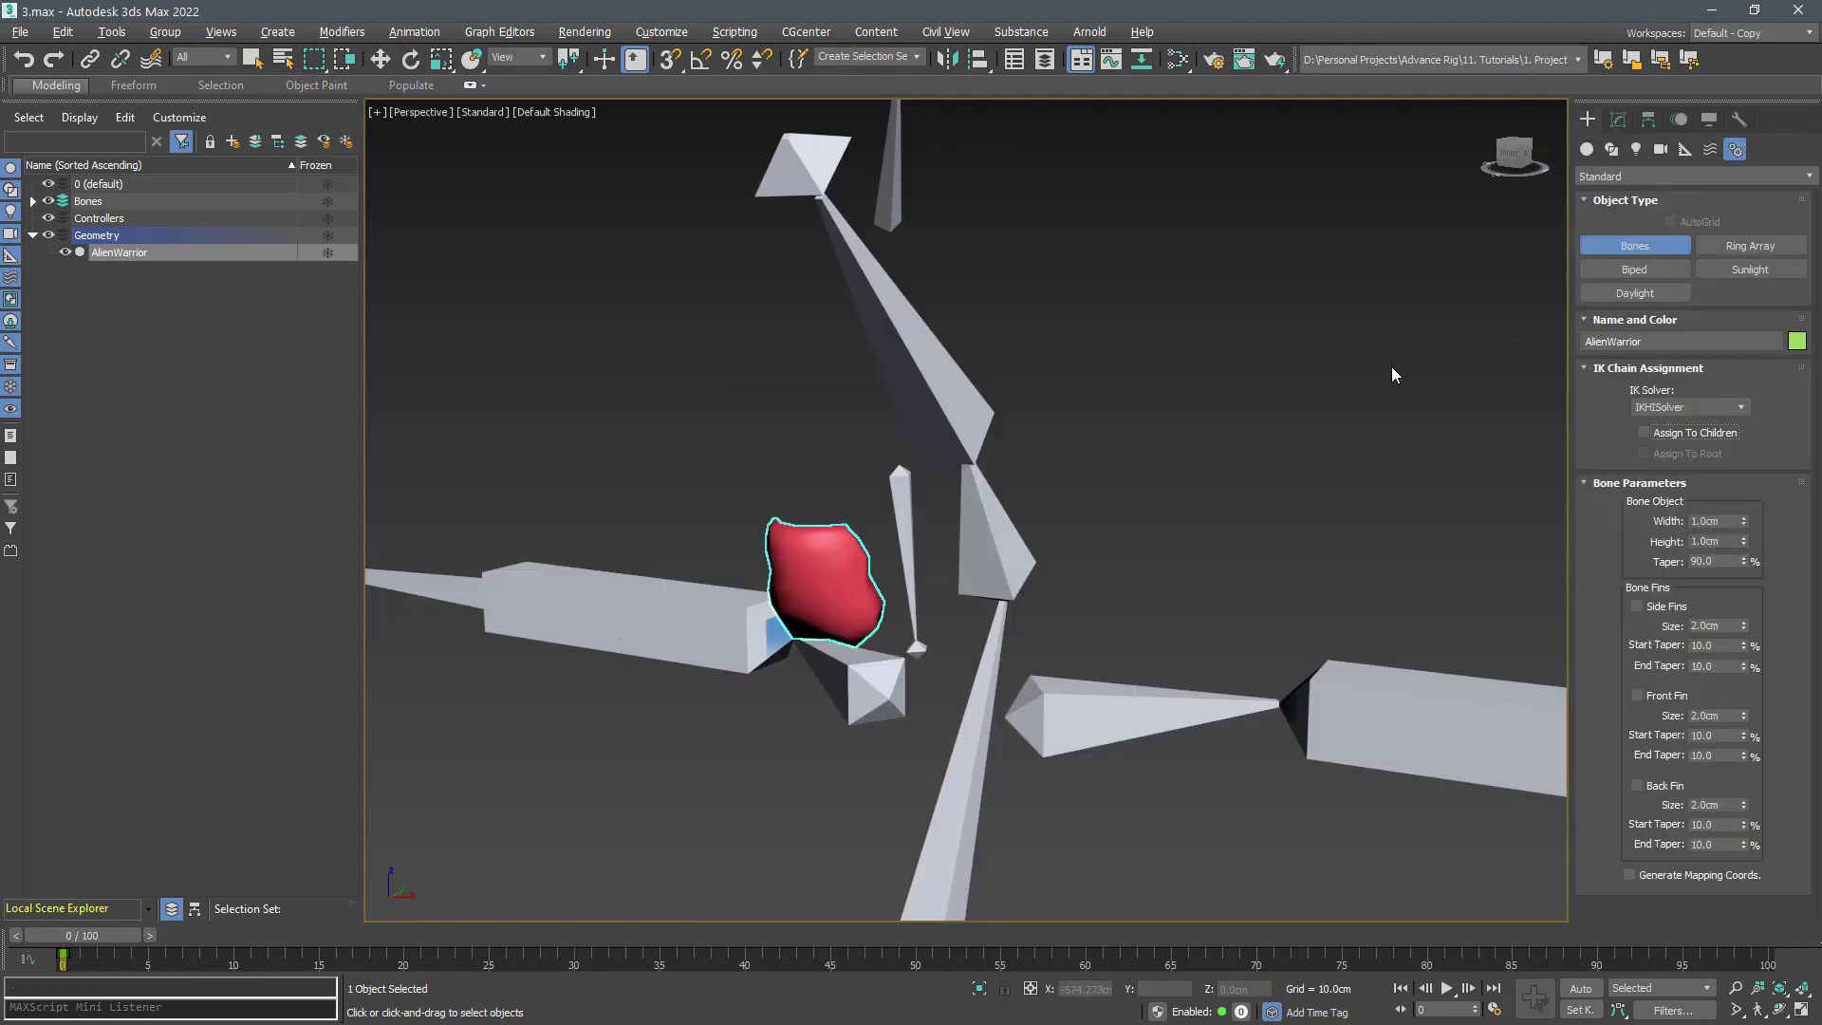
key("f")
key("F3")
key("s")
left_click(1292, 184)
left_click(1292, 625)
right_click(1295, 622)
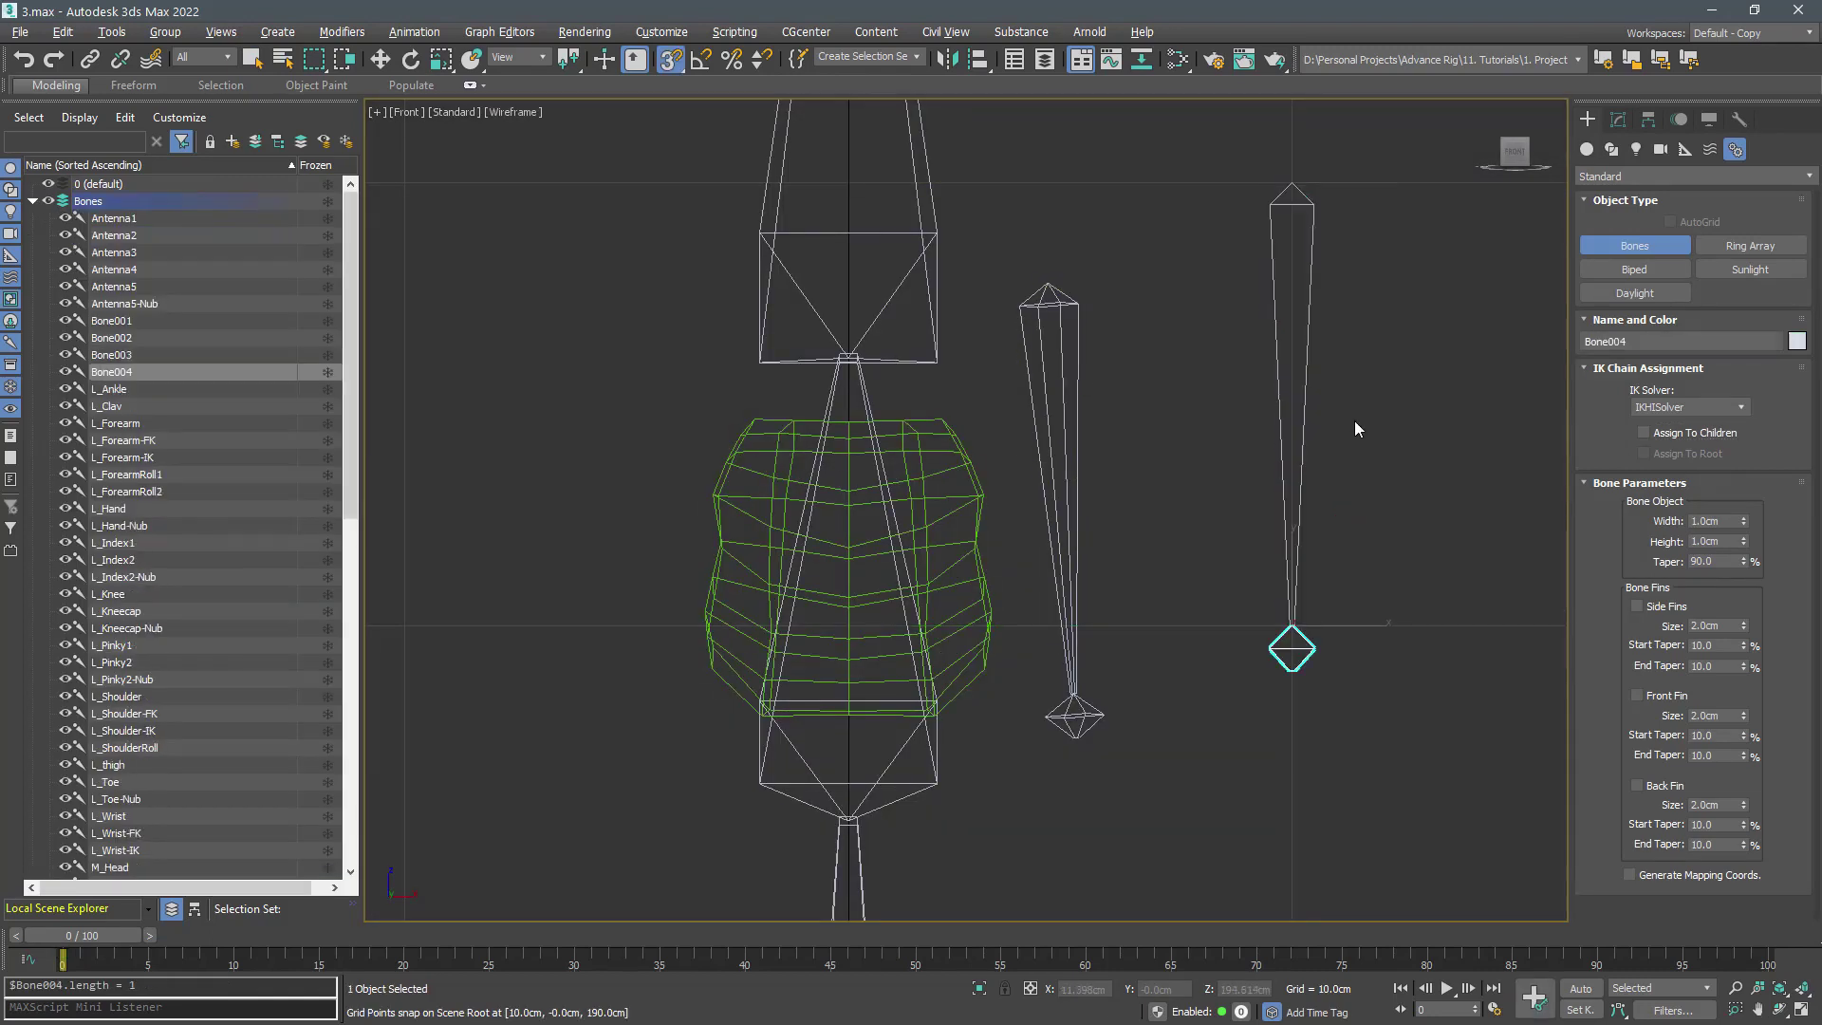
right_click(1353, 419)
Shorten the new vertical bone by moving its end nub upward in Bone Edit Mode
left_click(1306, 358)
left_click(414, 32)
left_click(437, 485)
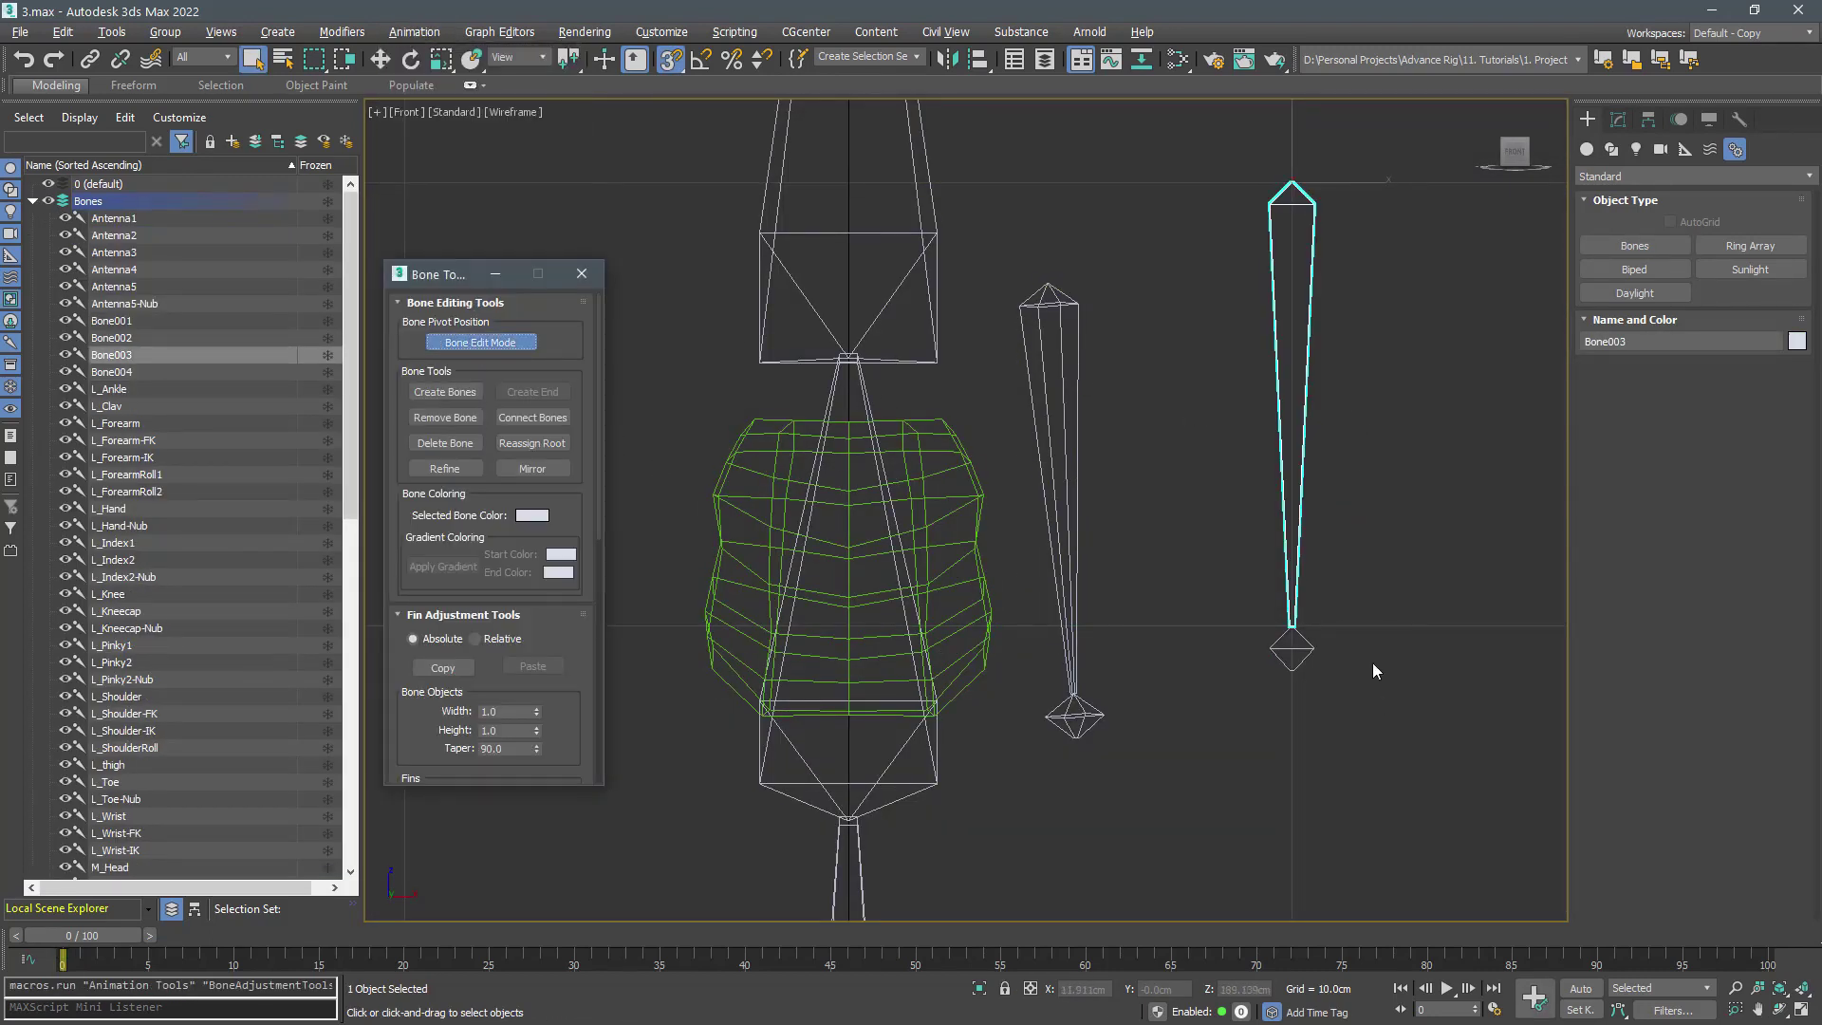
left_click(1309, 649)
key("w")
key("s")
left_click_drag(1294, 694, 1306, 482)
left_click(481, 343)
Set the shortened bone's X position to 0 and move it down over the red mouth part
left_click(1309, 285)
right_click(1119, 990)
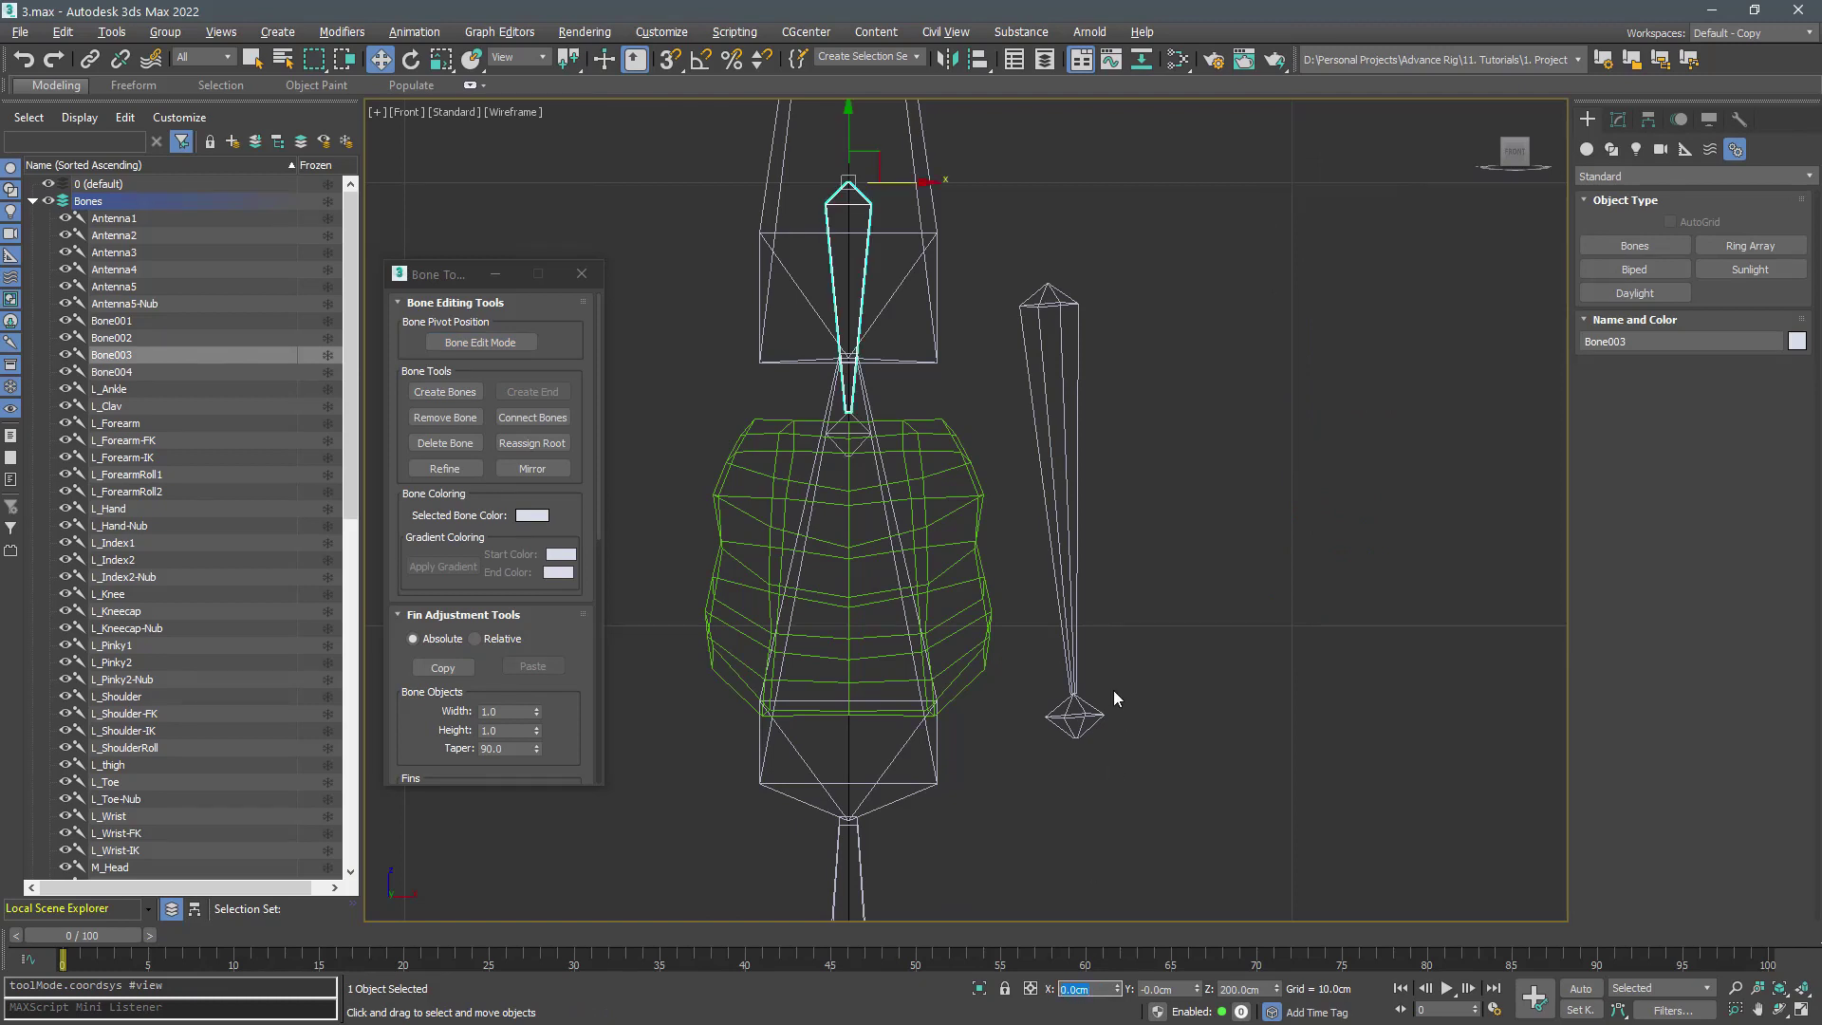
middle_click_drag(1115, 692, 1123, 715)
key("s")
left_click_drag(858, 148, 862, 394)
Rotate and move the centred bone so it sits inside the red mouth part
mouse_move(1320, 503)
middle_mouse_down("alt")
mouse_move(1161, 518)
mouse_move(1133, 576)
middle_mouse_up("alt")
key("s")
key("F3")
key("e")
left_click_drag(818, 426, 856, 464)
key("w")
middle_click_drag(855, 464, 940, 499, "alt")
Select the centred bone and its end nub without the mesh and view their bone object properties
left_click_drag(815, 411, 923, 710)
left_click(895, 655, "alt")
left_click_drag(579, 507, 579, 303)
left_click_drag(573, 731, 571, 429)
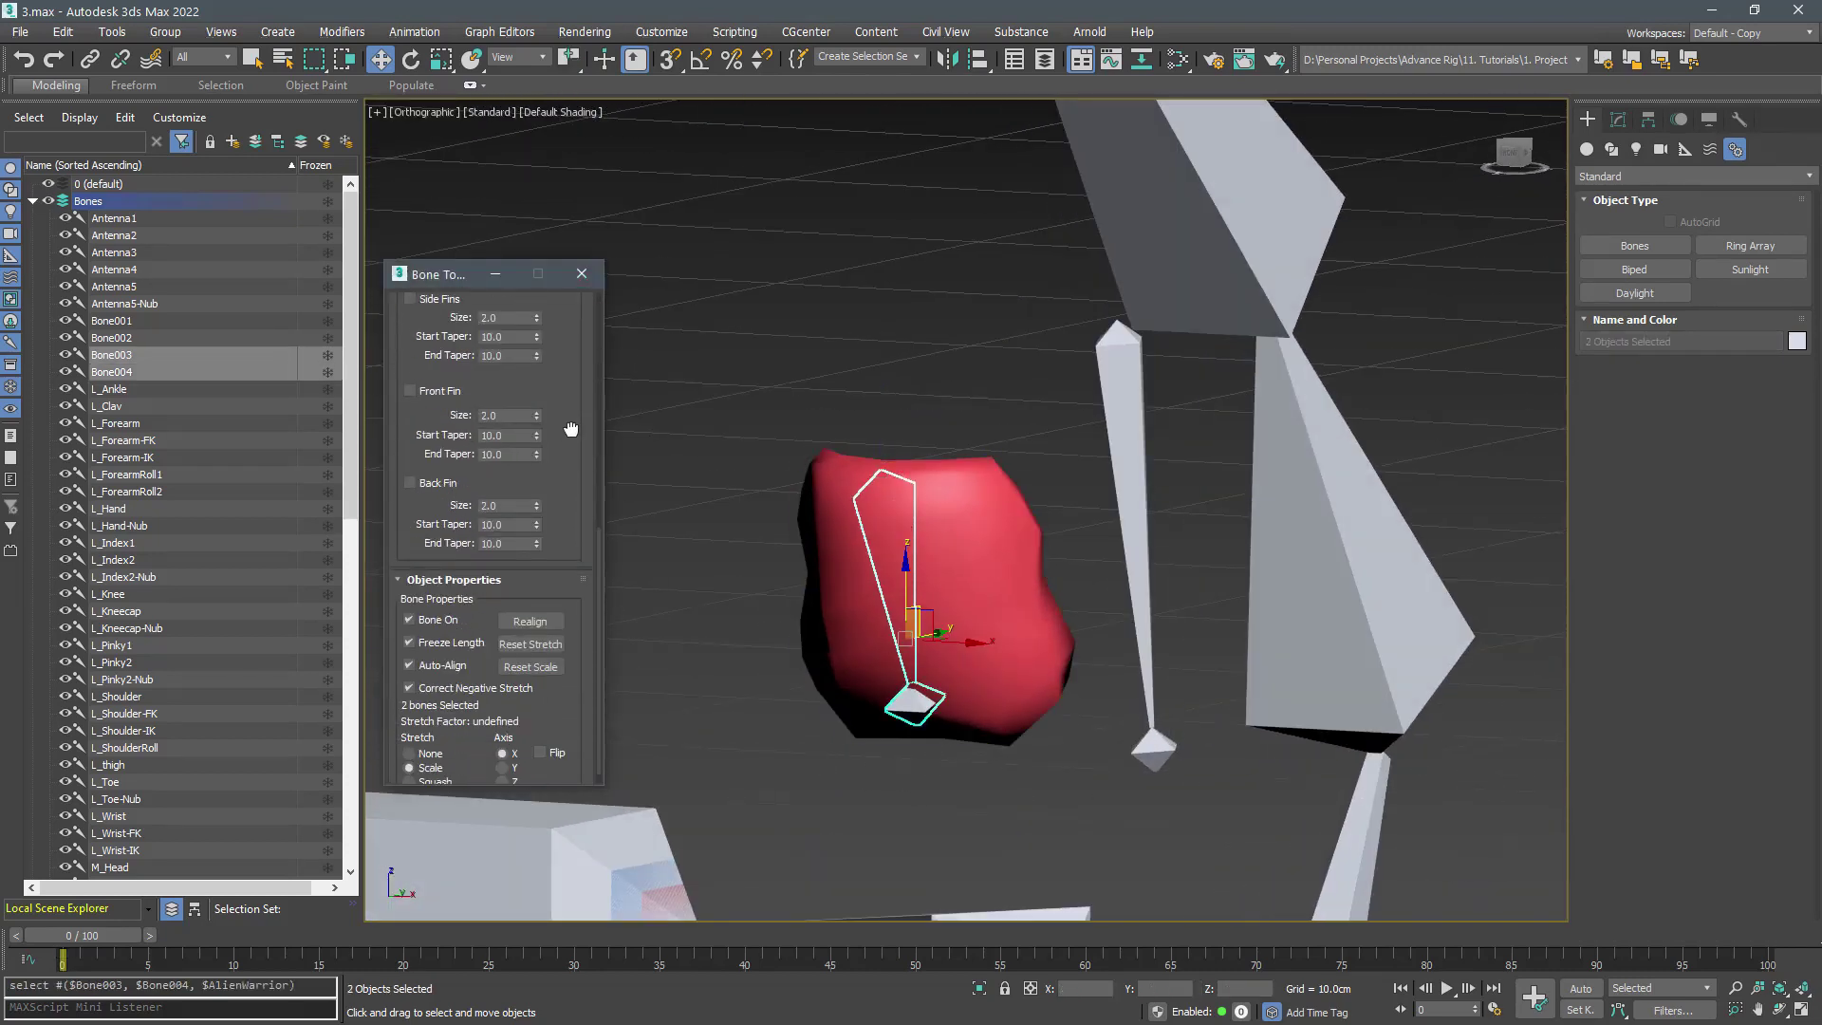
scroll(571, 429, "down", 1)
Unhide all polygons of the AlienWarrior mesh
left_click(806, 642)
left_click(1619, 118)
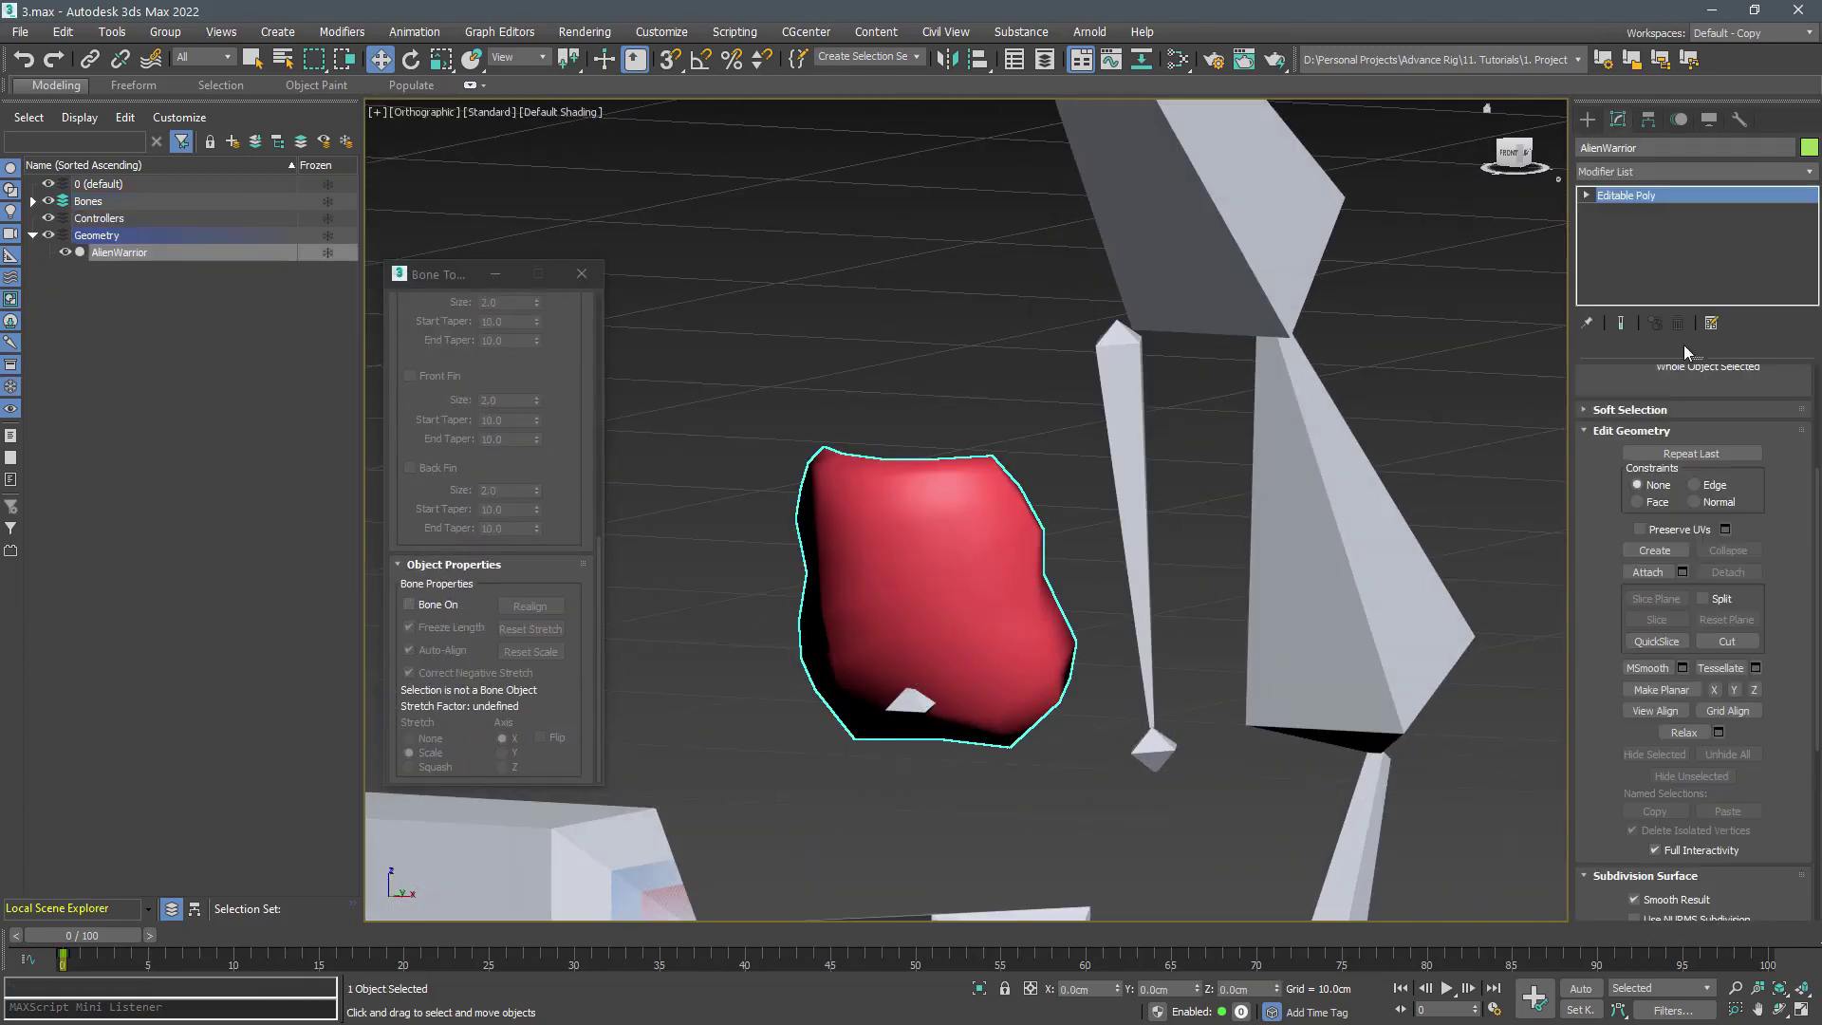
key("4")
left_click_drag(1614, 684, 1619, 646)
left_click(1711, 845)
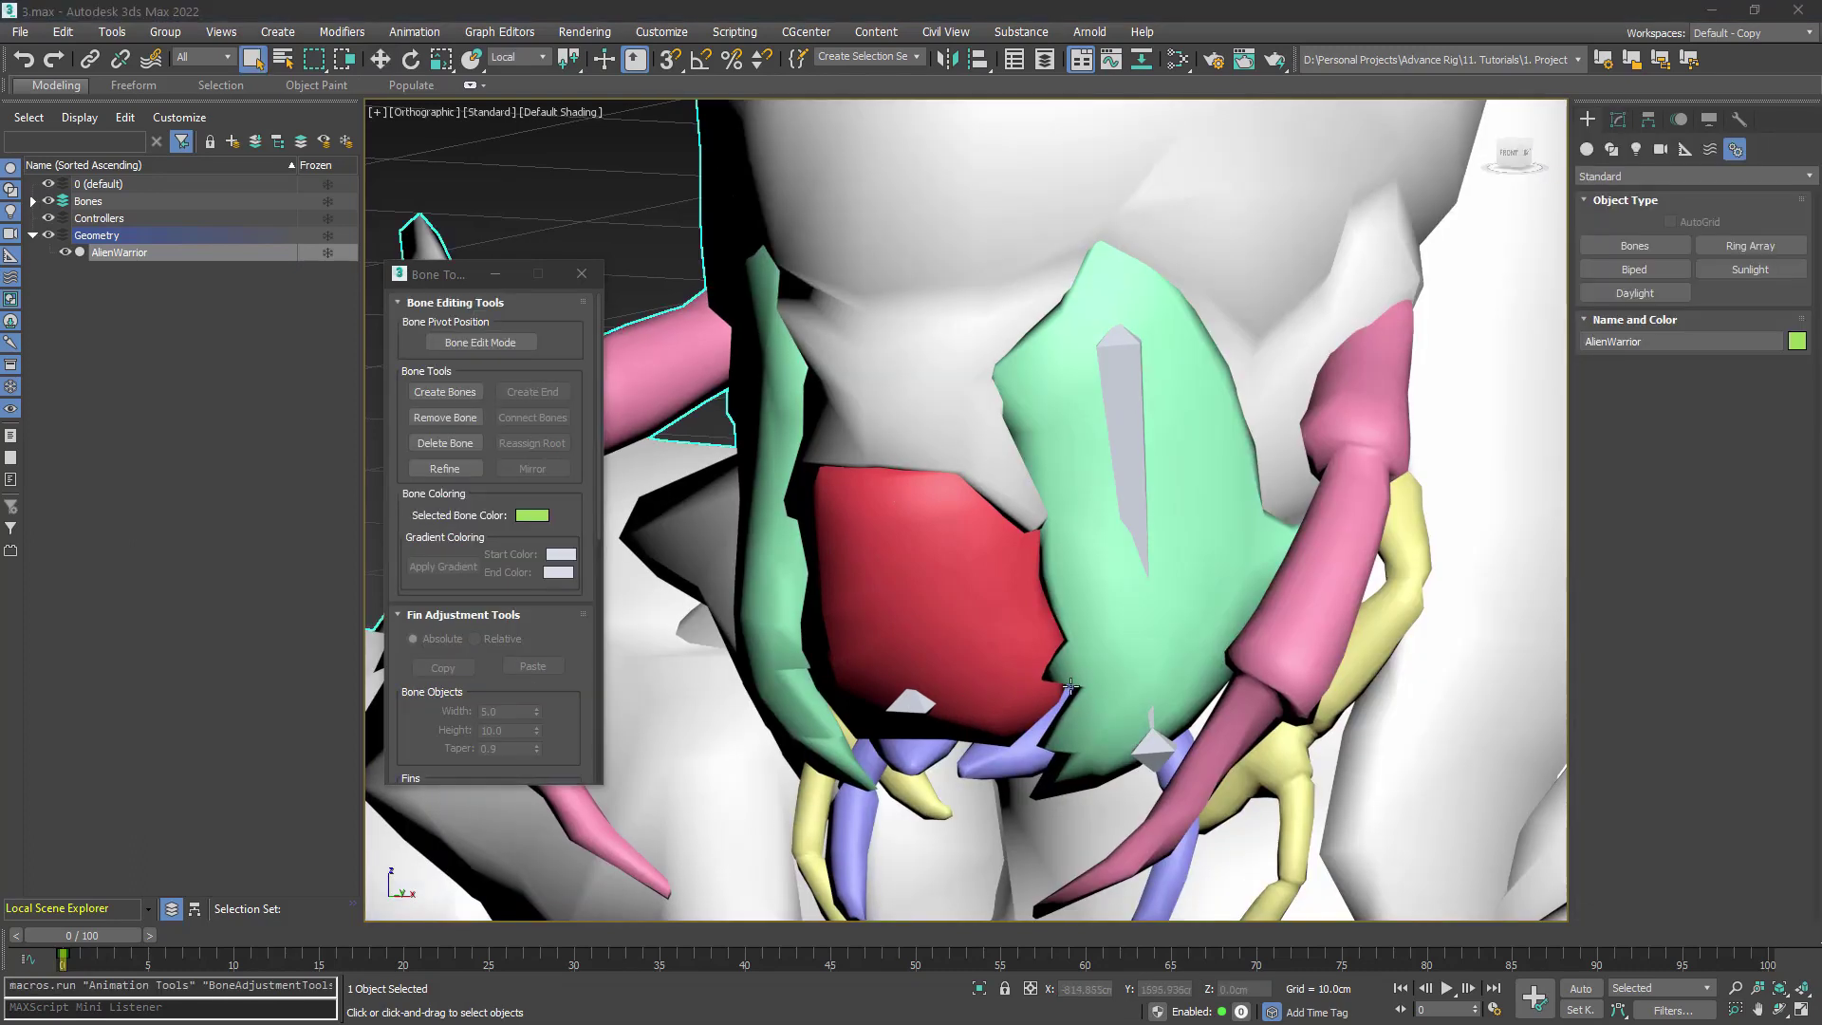
Isolate the yellow branching mouth feeler on the character's left side and hide the Bones layer
left_click(1619, 118)
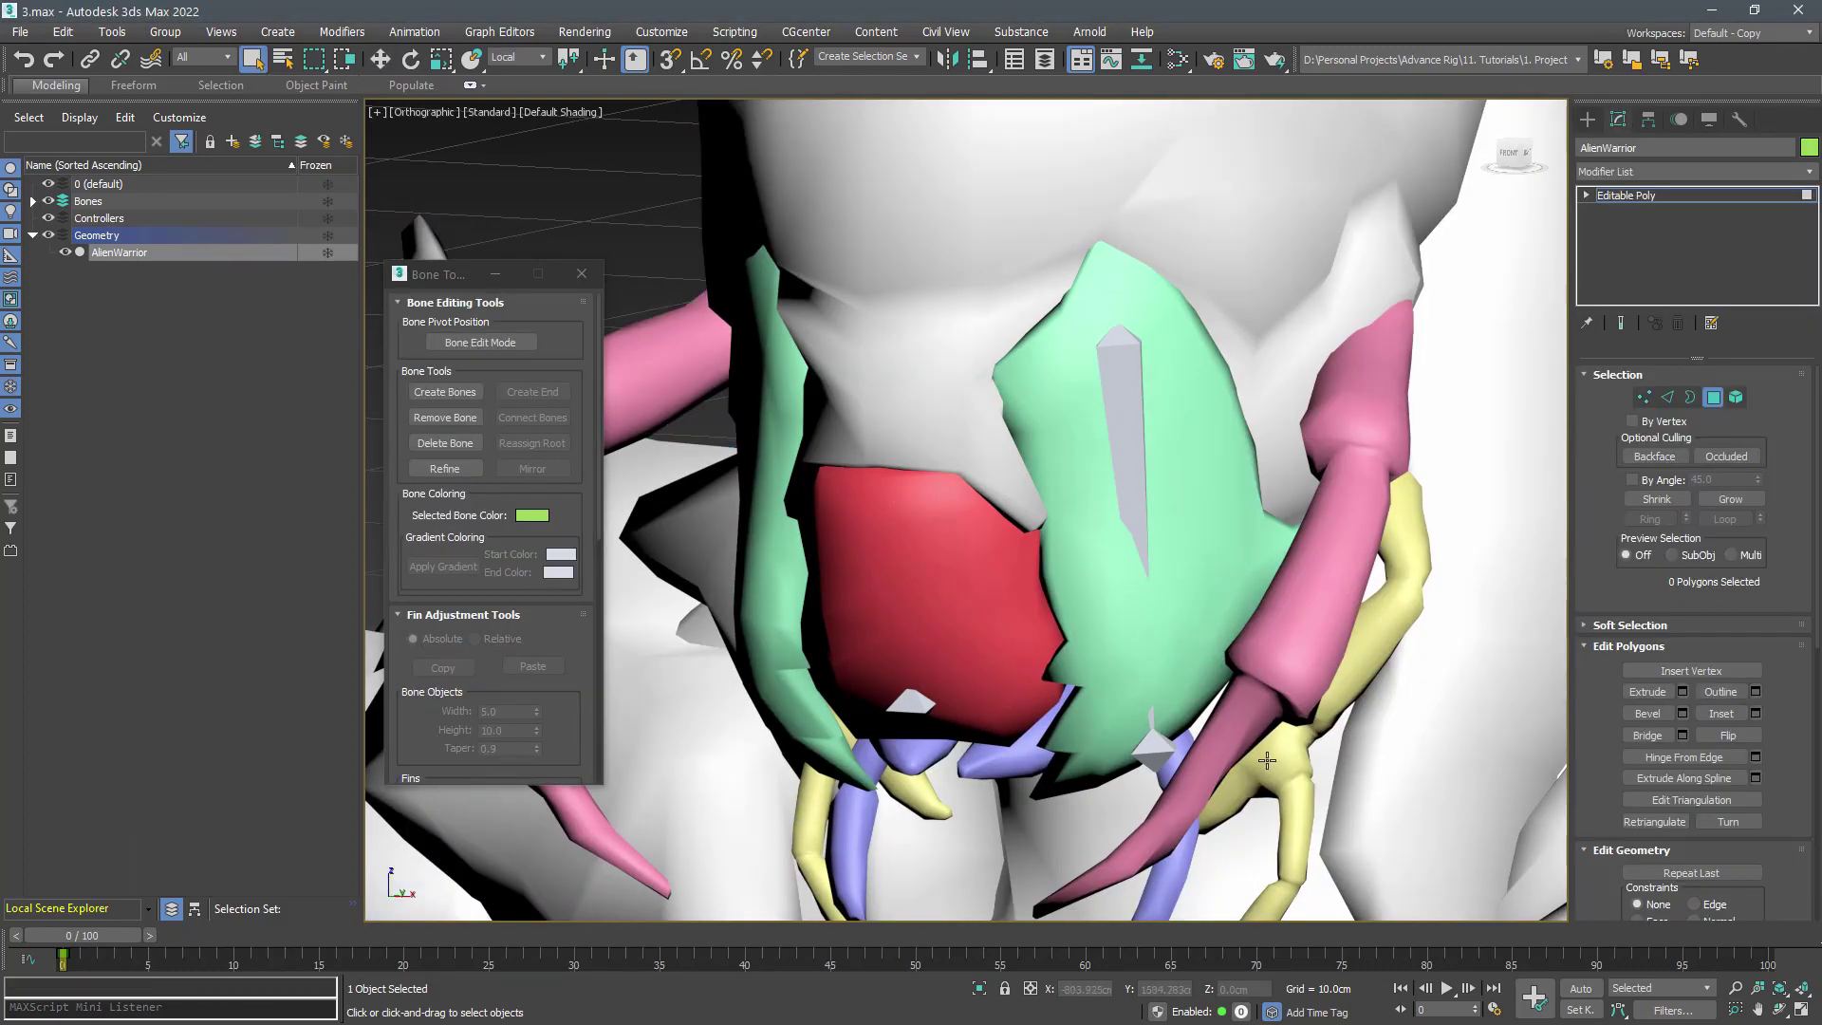
double_click(1267, 759)
key("alt+i")
left_click(1712, 397)
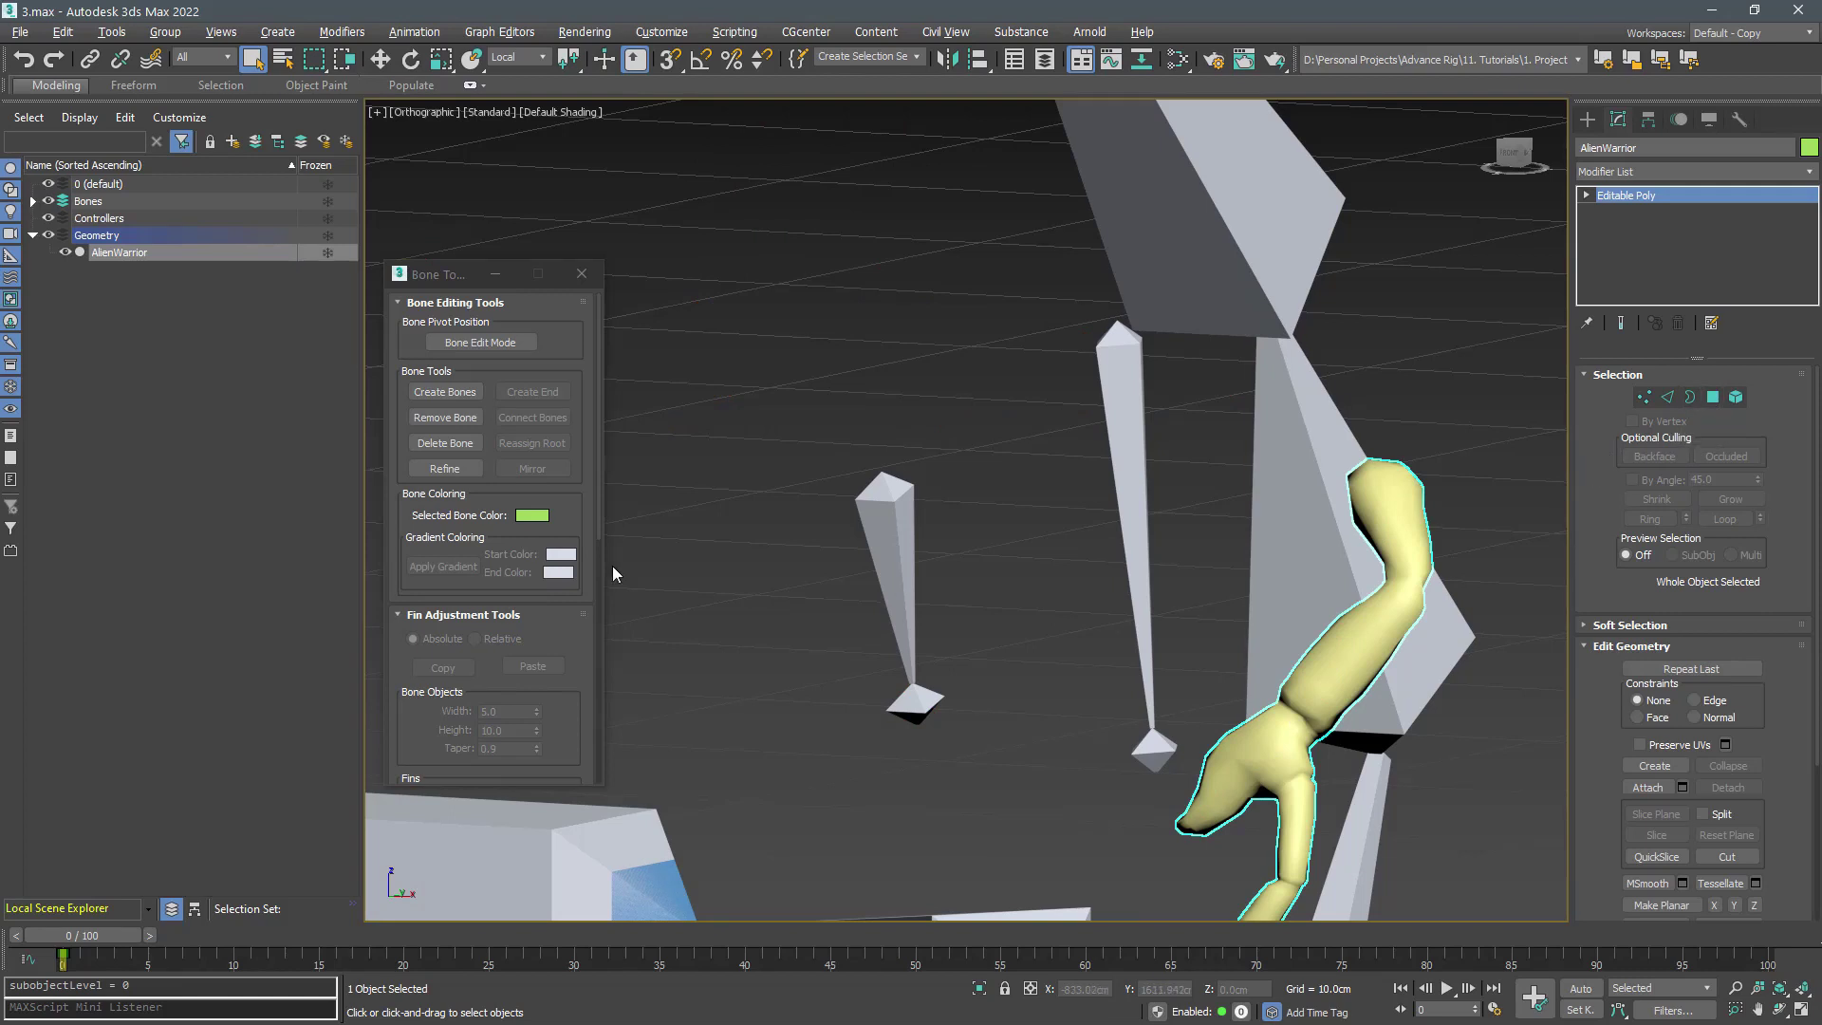
left_click(48, 201)
Frame the yellow feeler in a wireframe front view and activate bone creation
key("f")
key("z")
left_click(1310, 396)
left_click(1588, 120)
left_click(1621, 246)
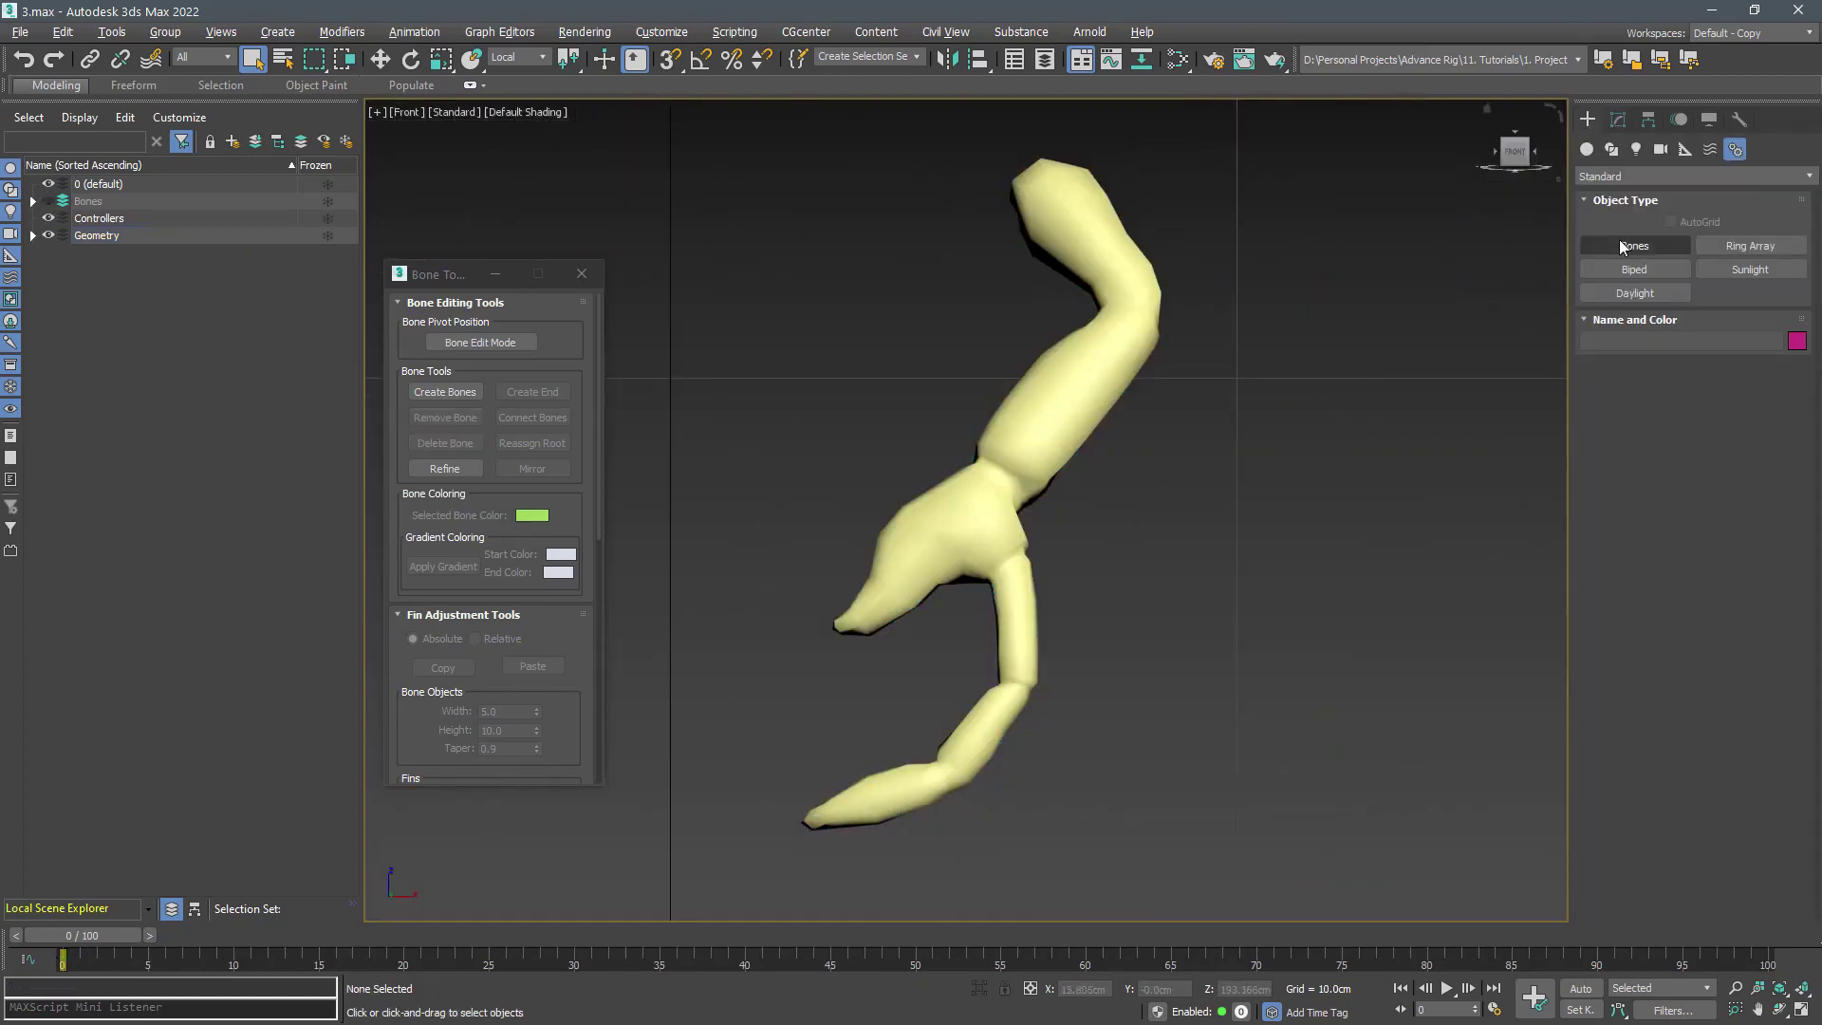
left_click(1630, 246)
key("F3")
middle_click_drag(1238, 379, 1223, 459)
left_click(1118, 206)
left_click(1040, 269)
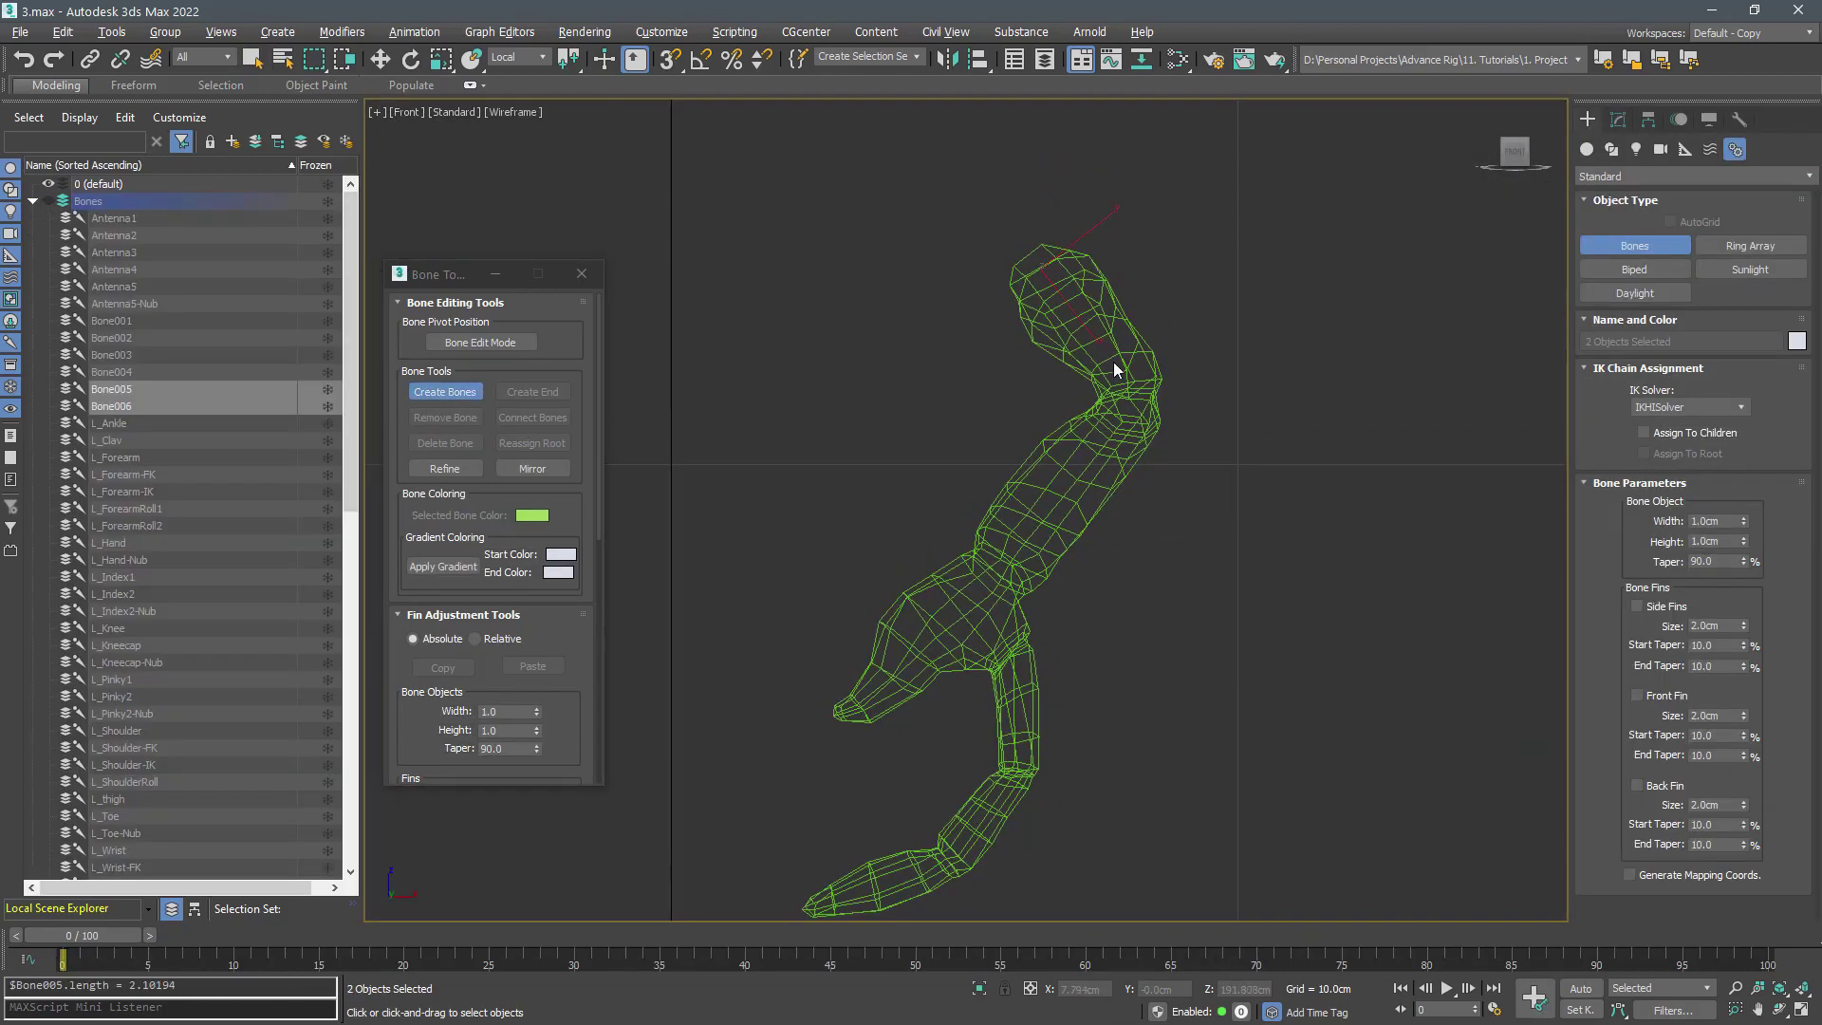
right_click(1113, 363)
Show the Bones layer and draw a three-bone chain with an end nub from the feeler's base to its short claw tip
left_click(48, 201)
left_click(1041, 275)
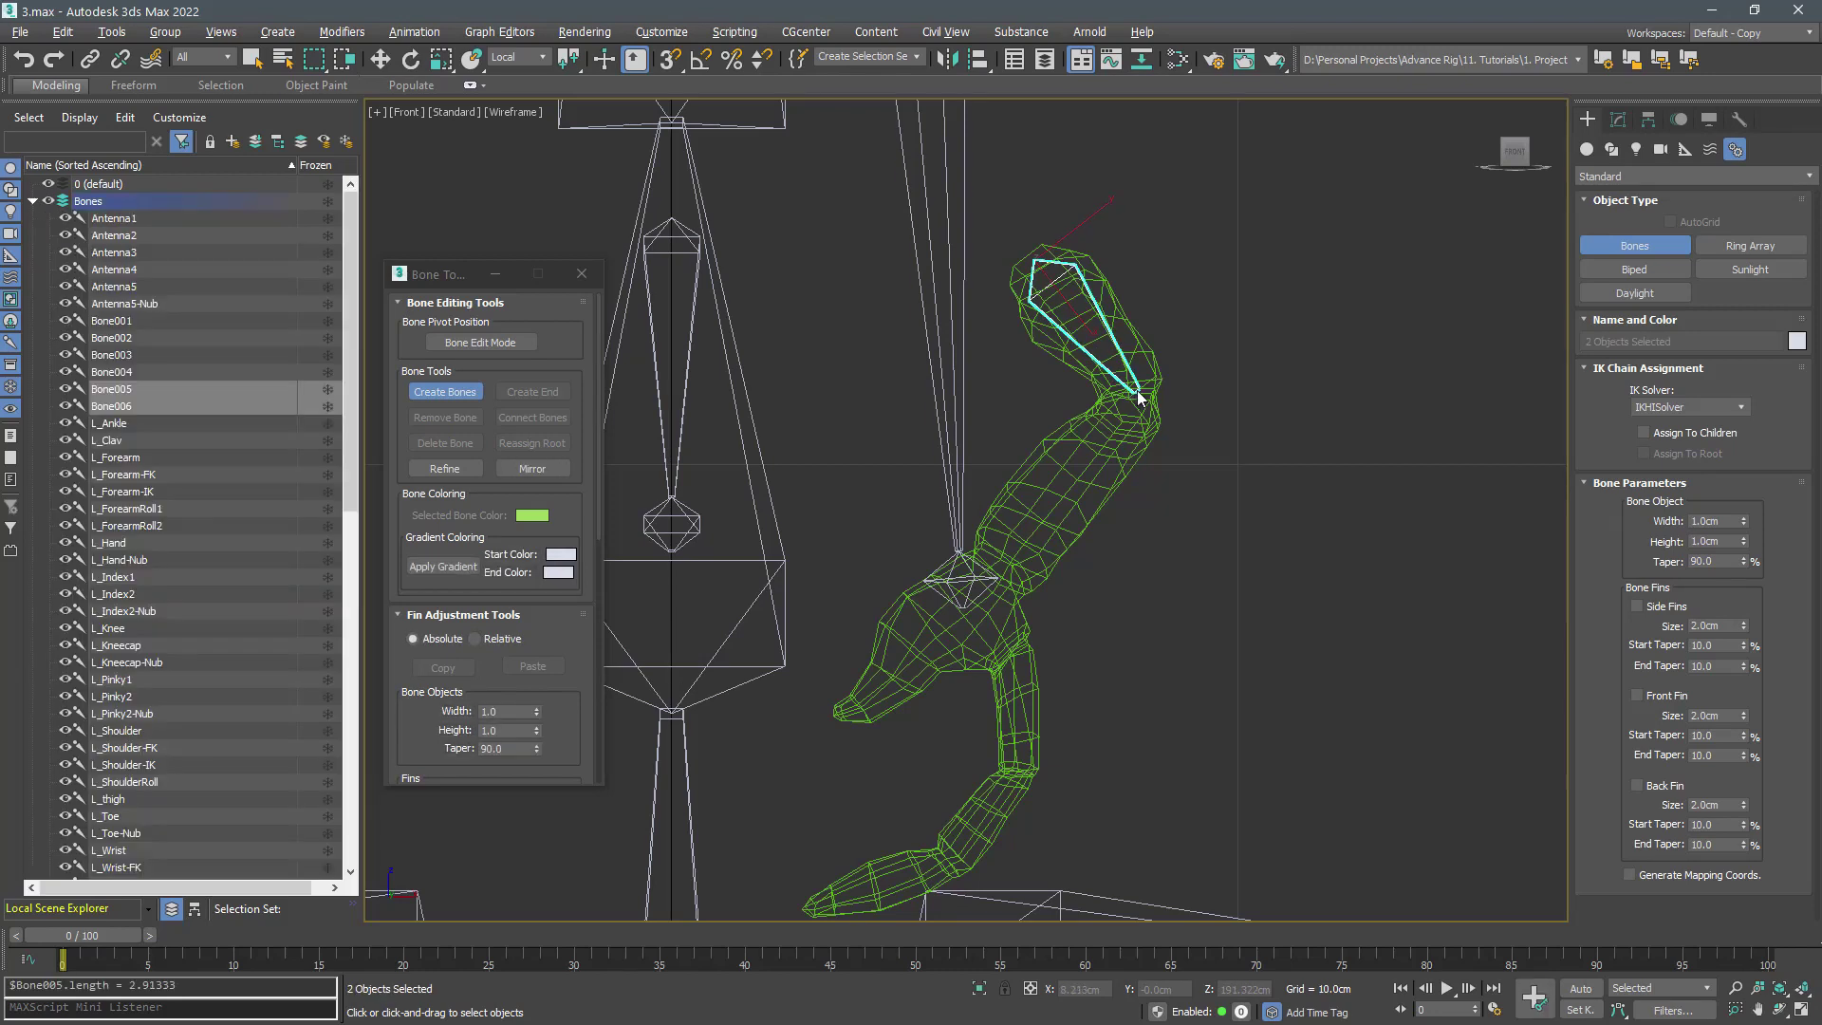
left_click(1129, 394)
left_click(962, 581)
left_click(835, 714)
right_click(873, 760)
Draw a three-bone chain with an end nub from the fork of the yellow feeler down its longer lower branch
middle_click_drag(873, 760, 862, 636)
left_click(1000, 525)
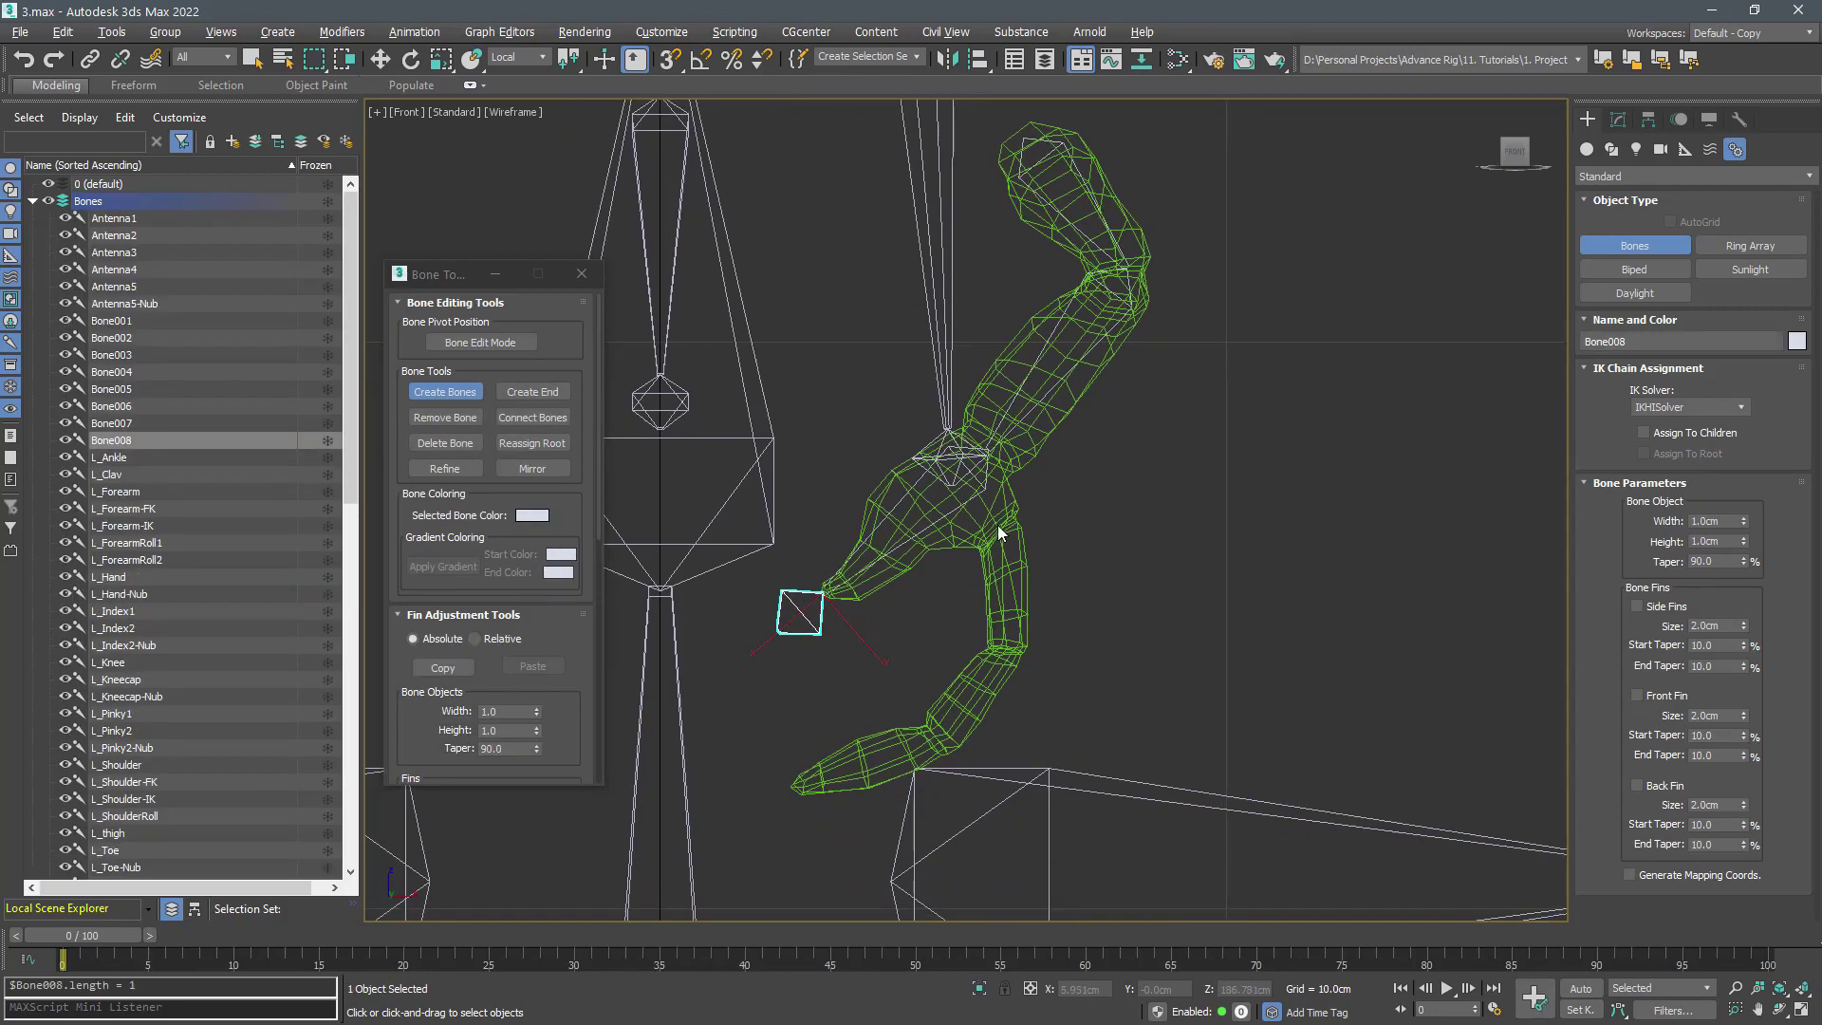
left_click(1004, 649)
left_click(935, 740)
left_click(787, 793)
right_click(780, 760)
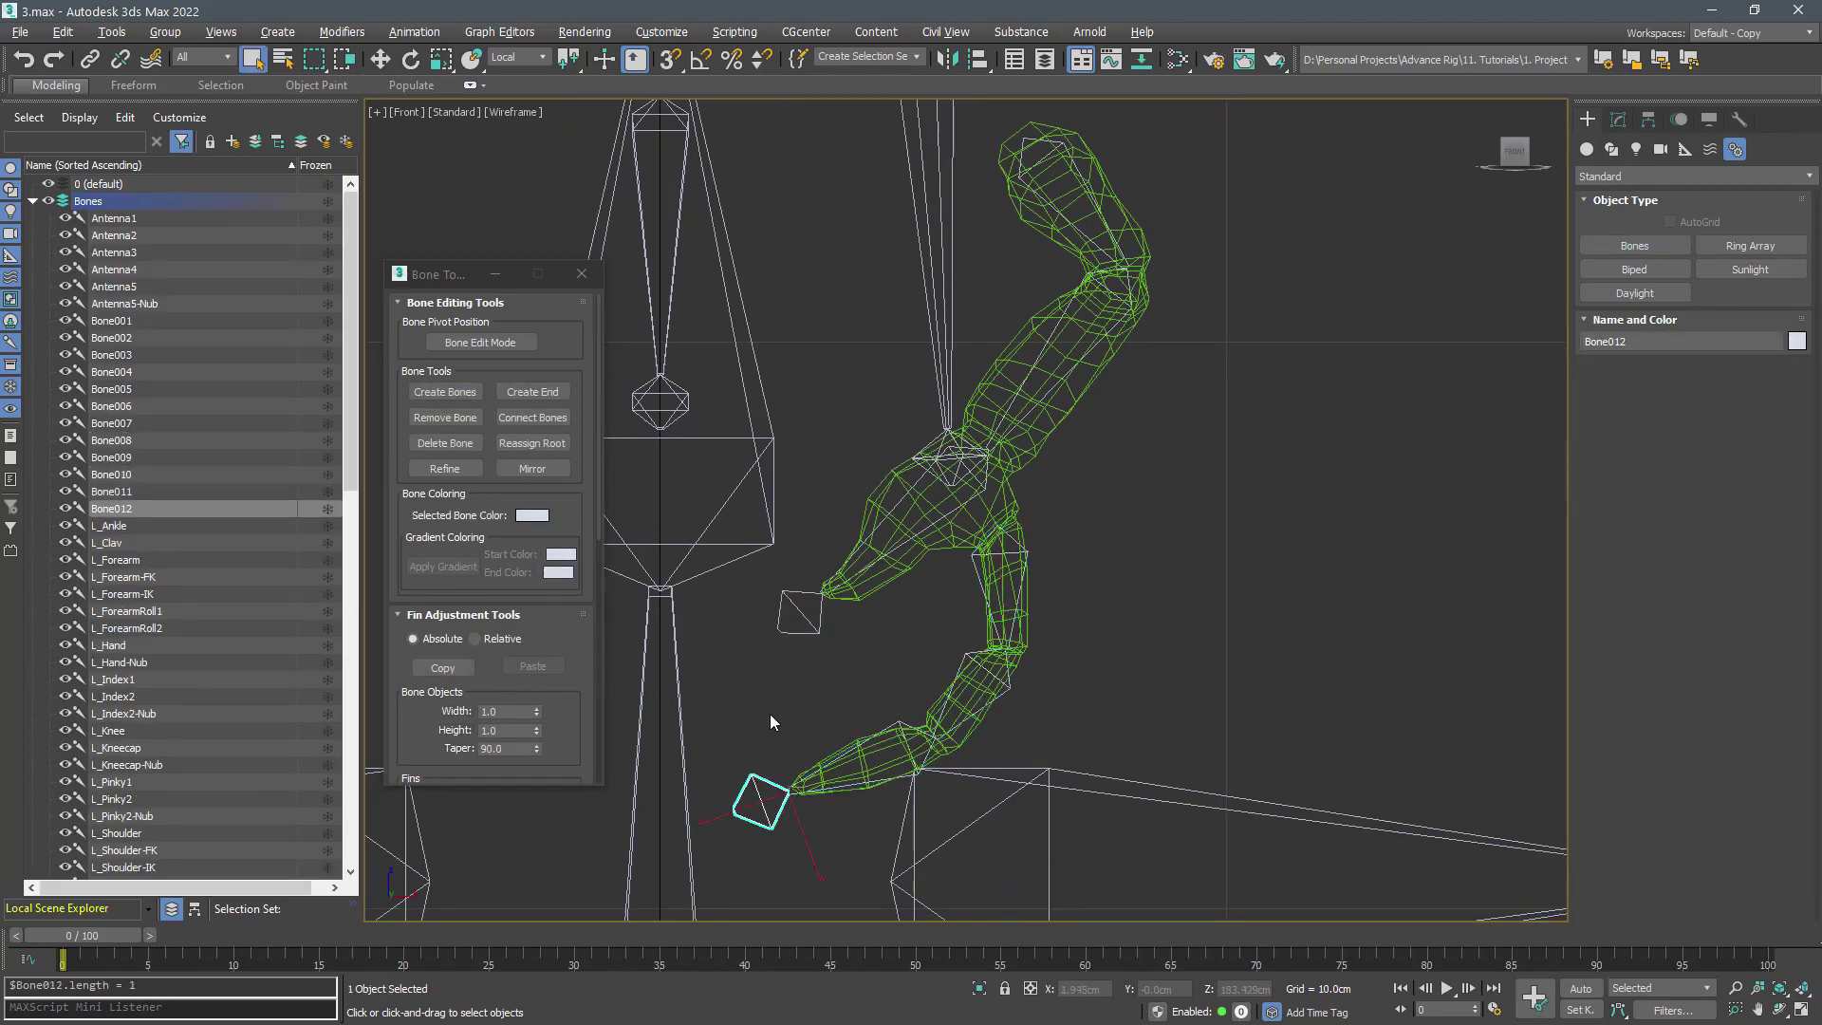
Link the lower branch's first bone (Bone009) to Bone007 of the main feeler chain as its parent
left_click(90, 59)
scroll(1007, 525, "up", 5)
left_click(935, 581)
left_click(887, 674)
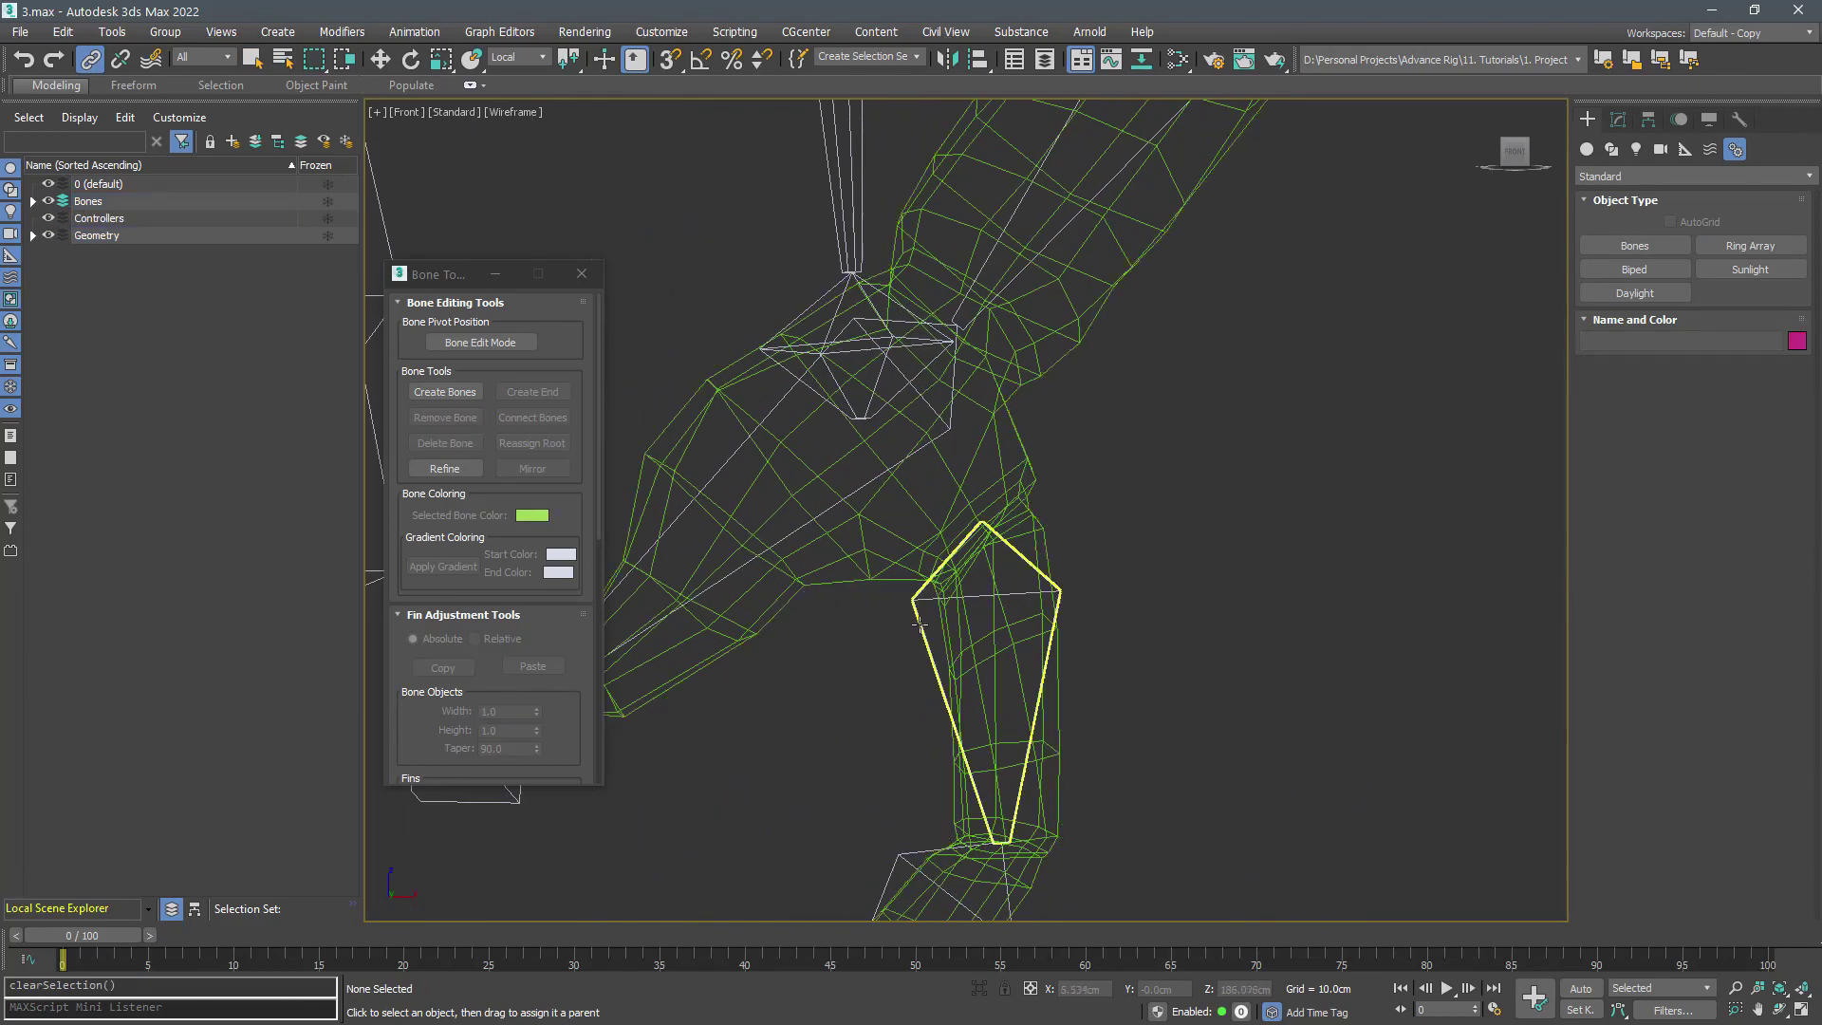
left_click_drag(919, 621, 954, 438)
scroll(954, 437, "down", 5)
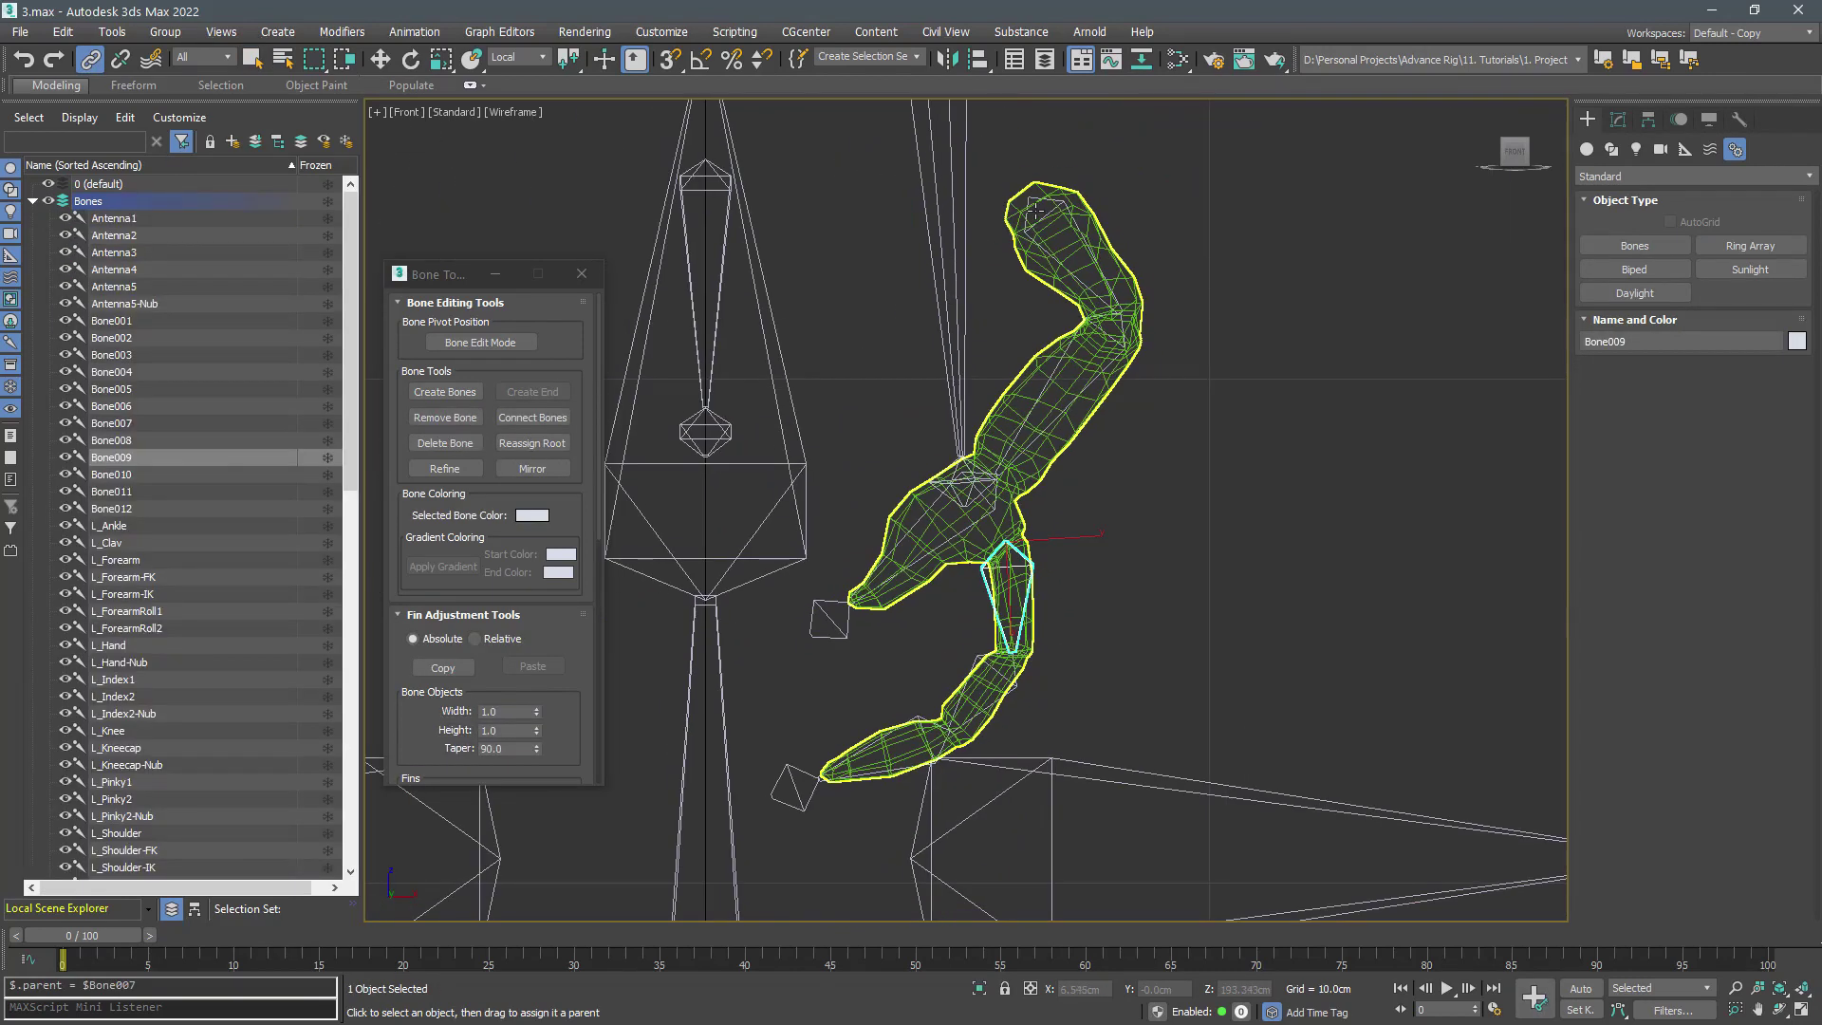
Rotate and move the feeler's root bone (Bone005) in the perspective view so it sits inside the top segment
left_click(1077, 290)
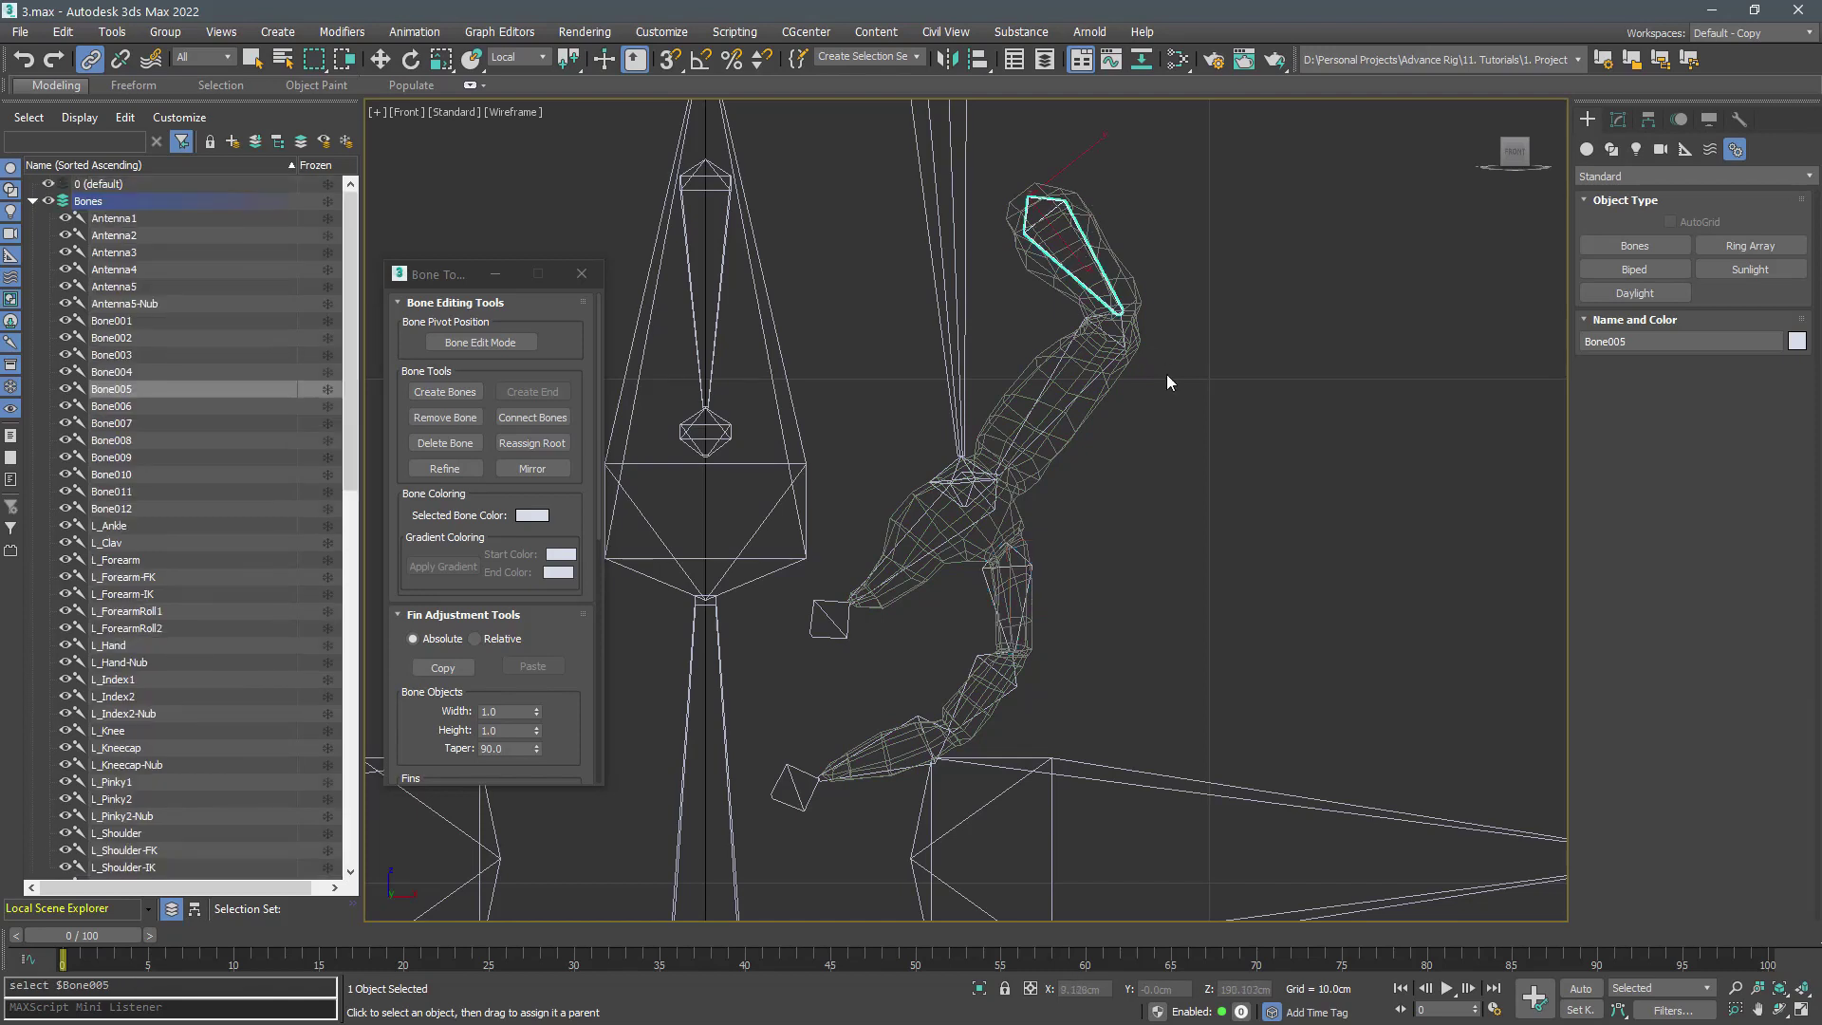
key("p")
key("F3")
middle_click_drag(1168, 380, 1087, 385, "alt")
key("e")
left_click_drag(1129, 356, 1078, 370)
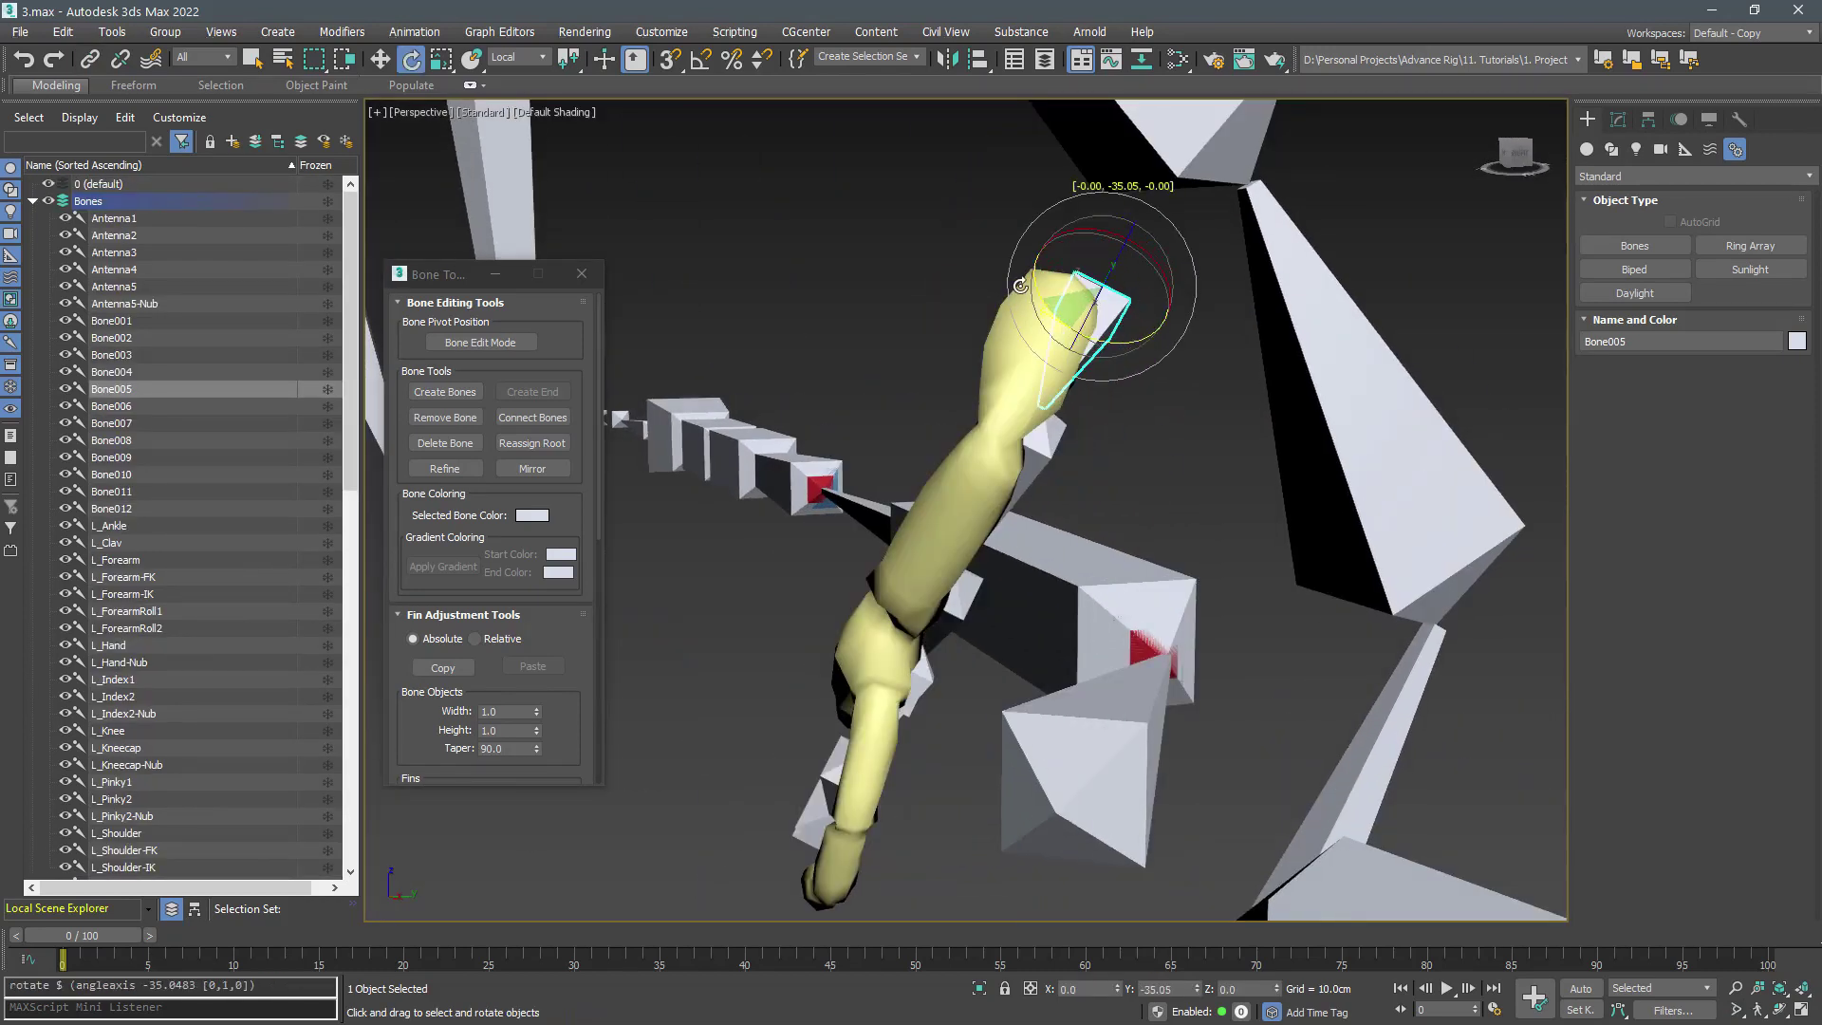
middle_click_drag(1091, 352, 1130, 284, "alt")
key("w")
left_click_drag(1082, 266, 1133, 319)
key("e")
mouse_move(1133, 319)
middle_mouse_down("alt")
mouse_move(1268, 355)
mouse_move(1132, 328)
middle_mouse_up("alt")
left_click_drag(1048, 285, 1044, 274)
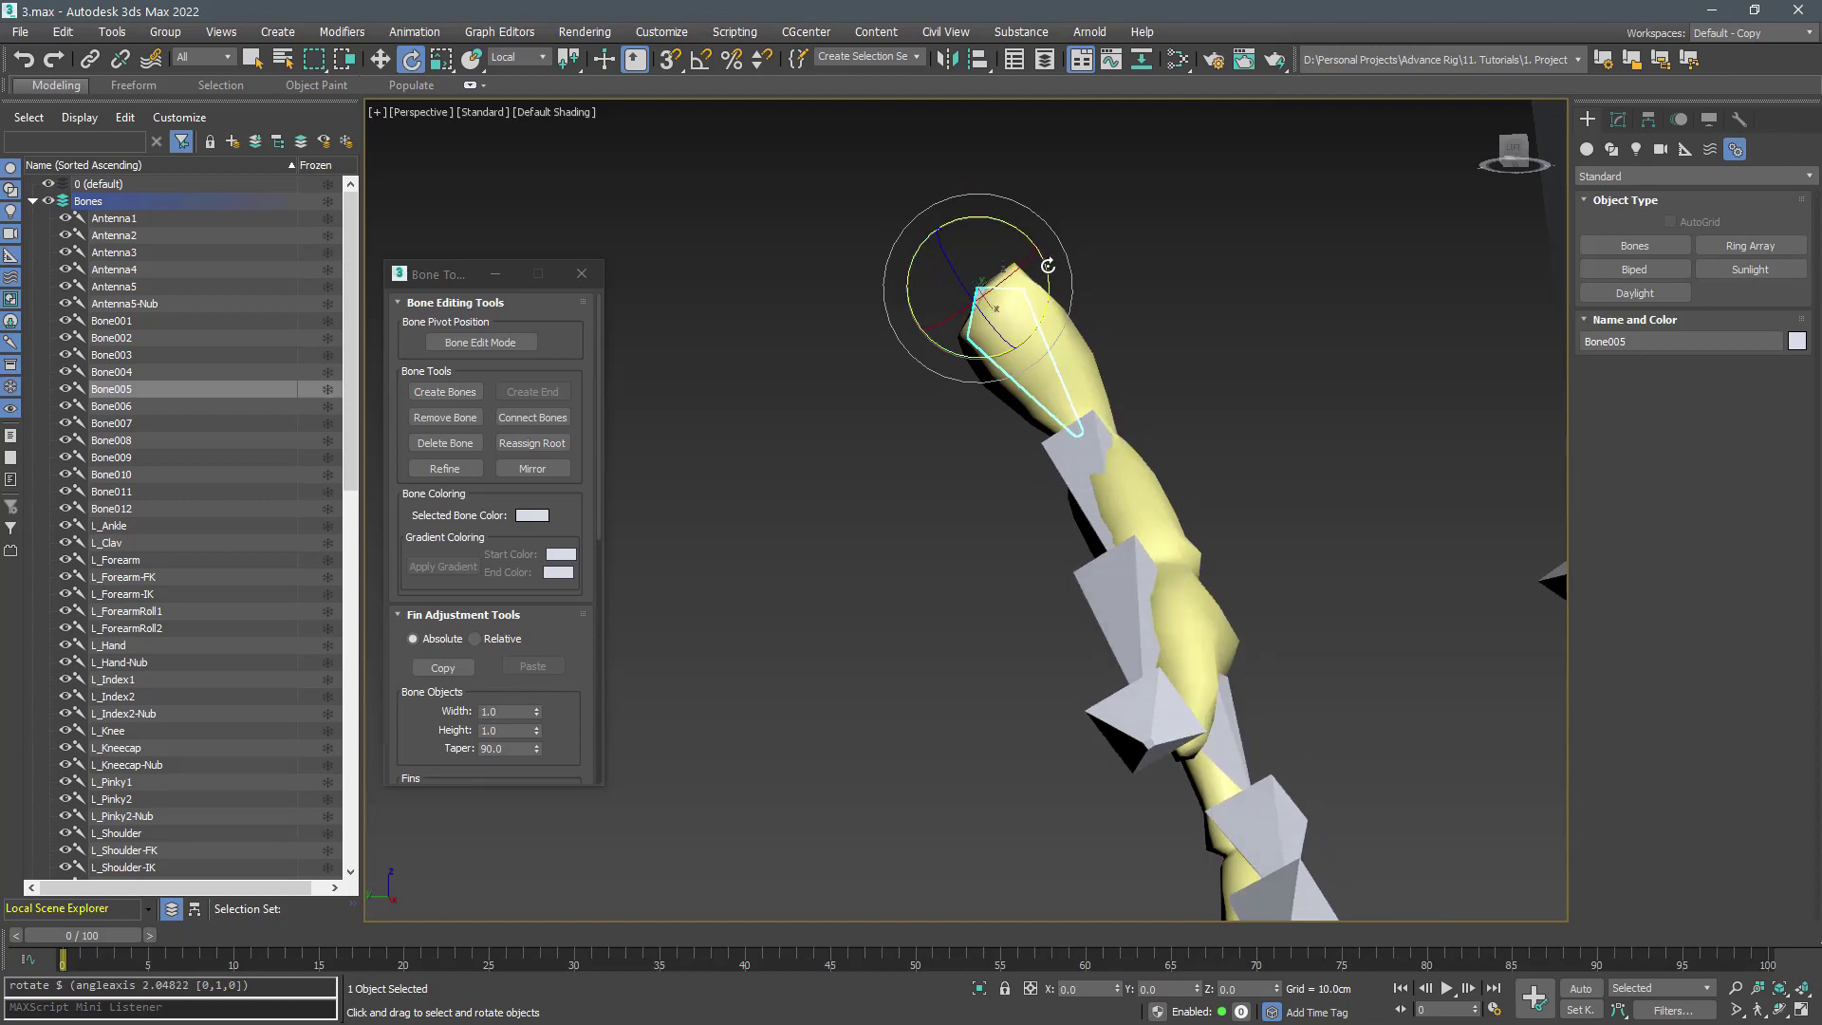
Turn on Bone Edit Mode and move the base of Bone006 onto the feeler's upper bend
middle_click_drag(1160, 380, 1008, 503, "alt")
left_click(903, 710)
left_click(481, 343)
left_click(1008, 462)
key("w")
key("F3")
scroll(1053, 456, "up", 3)
left_click_drag(1069, 446, 1066, 485)
Move the base of Bone007 onto the joint where the feeler's short claw begins
middle_click_drag(771, 765, 990, 441)
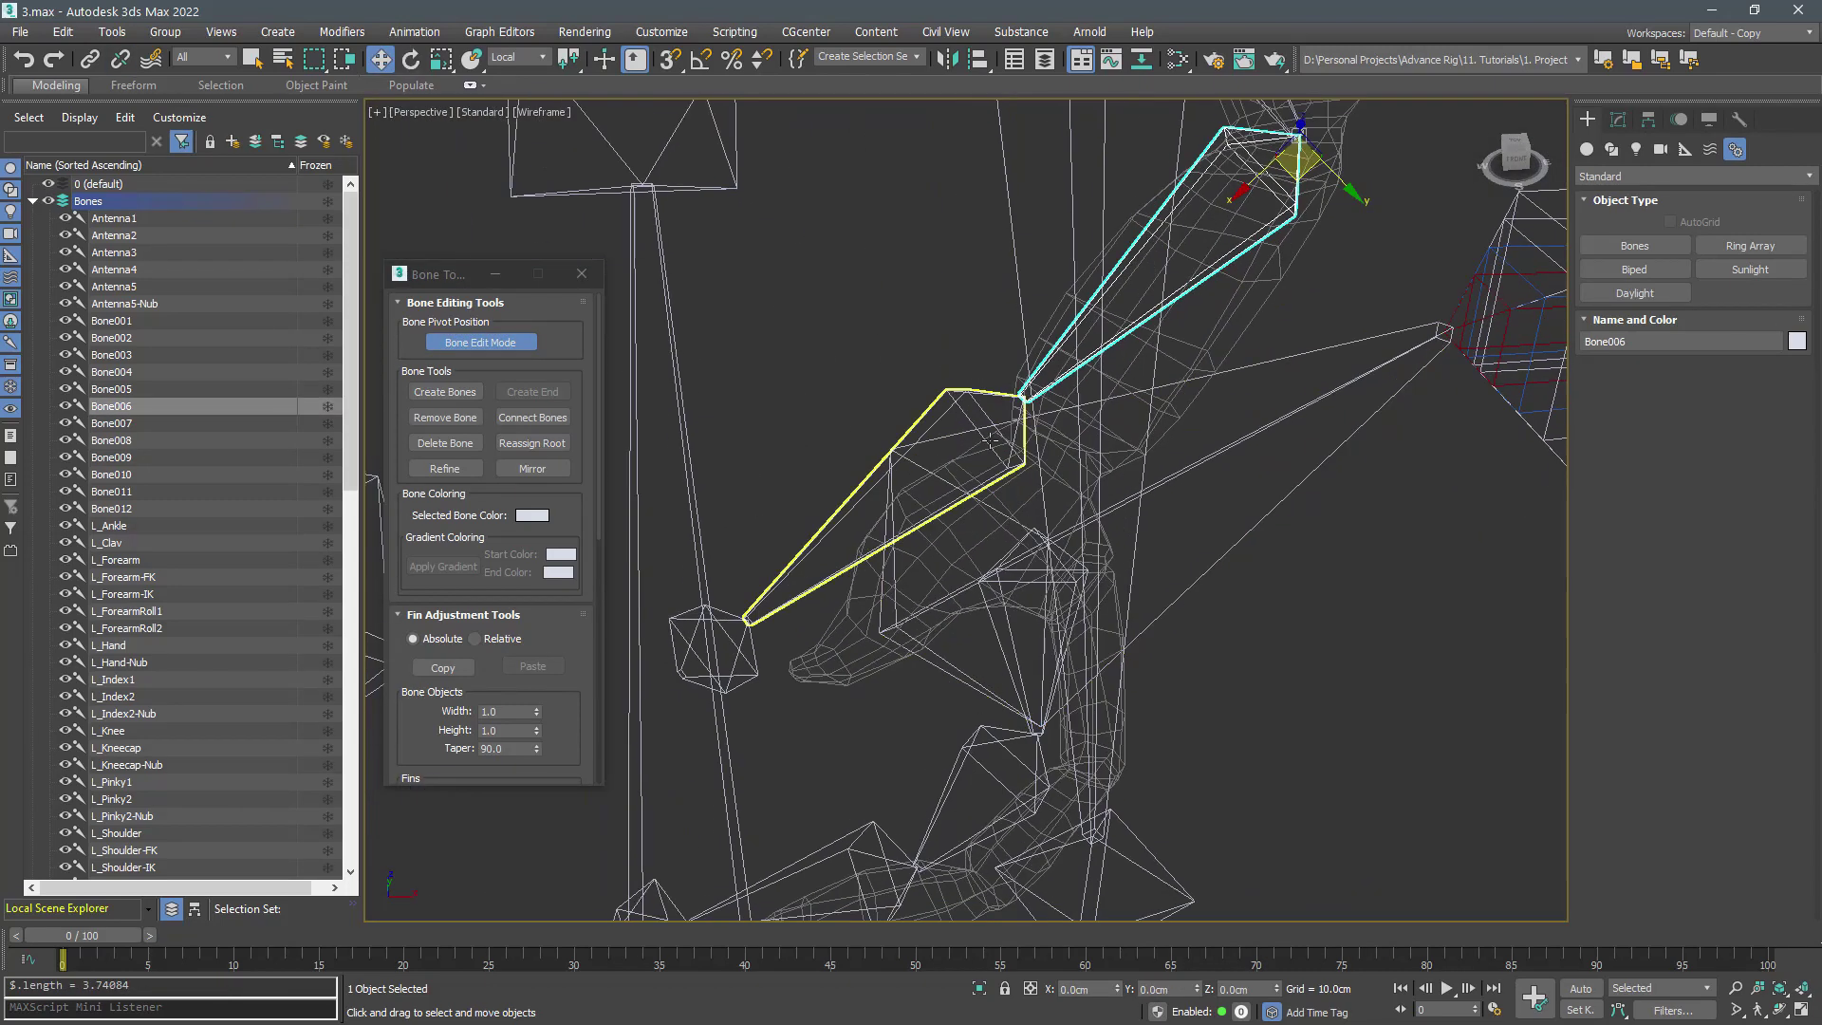
left_click_drag(961, 410, 986, 444)
key("F3")
middle_click_drag(1017, 515, 1061, 488, "alt")
key("F3")
left_click_drag(1028, 465, 1033, 472)
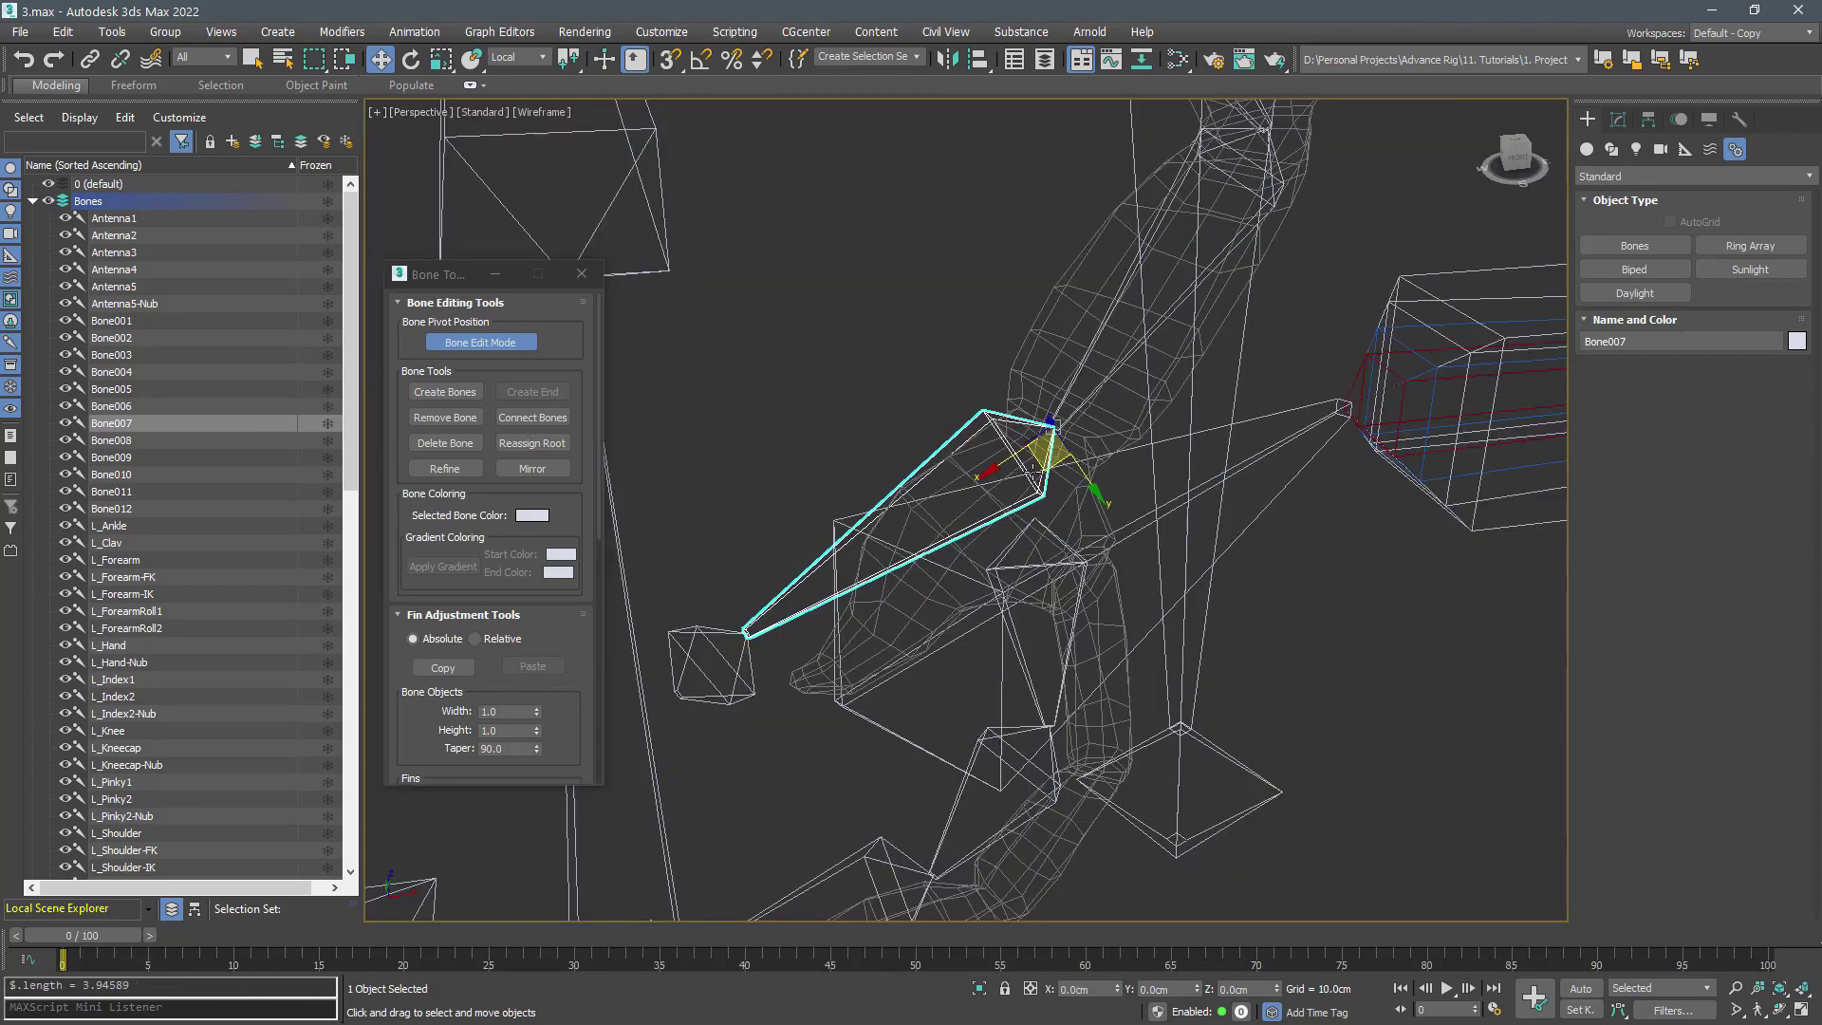
Fit the short claw's end nub to the claw tip, then replace it with a newly created end bone
left_click_drag(752, 664, 800, 714)
key("Delete")
left_click(959, 465)
left_click(533, 392)
Move the joints of Bone009, Bone010 and Bone011 toward the lower branch's segment joints
middle_click_drag(1028, 662, 992, 611)
left_click(1019, 511)
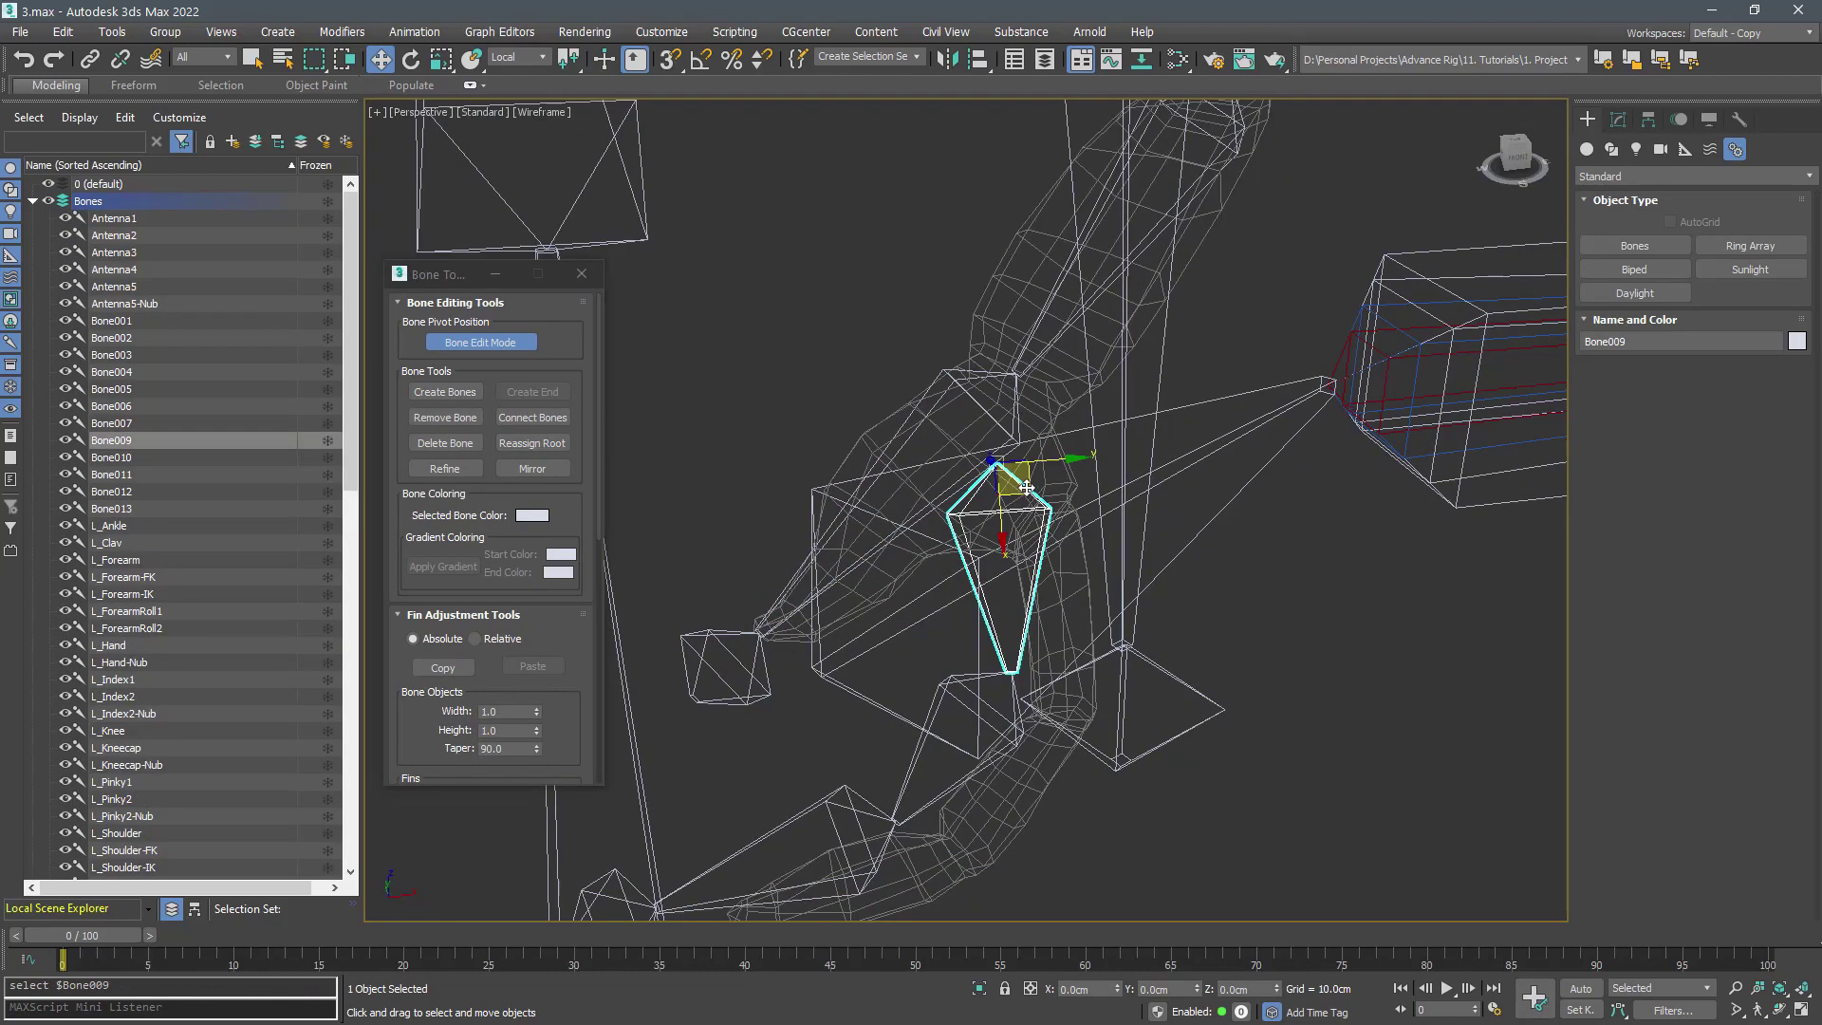
left_click_drag(1027, 488, 1070, 532)
key("F3")
middle_click_drag(1003, 691, 1002, 581)
left_click_drag(999, 581, 1046, 638)
middle_click_drag(862, 723, 865, 607)
left_click_drag(865, 607, 917, 655)
middle_click_drag(917, 655, 827, 608, "alt")
Leave Bone Edit Mode and rotate and move Bone009 so the lower branch's chain sits inside the mesh
left_click(481, 343)
left_click(1039, 348)
middle_click_drag(1040, 348, 1080, 334, "alt")
key("e")
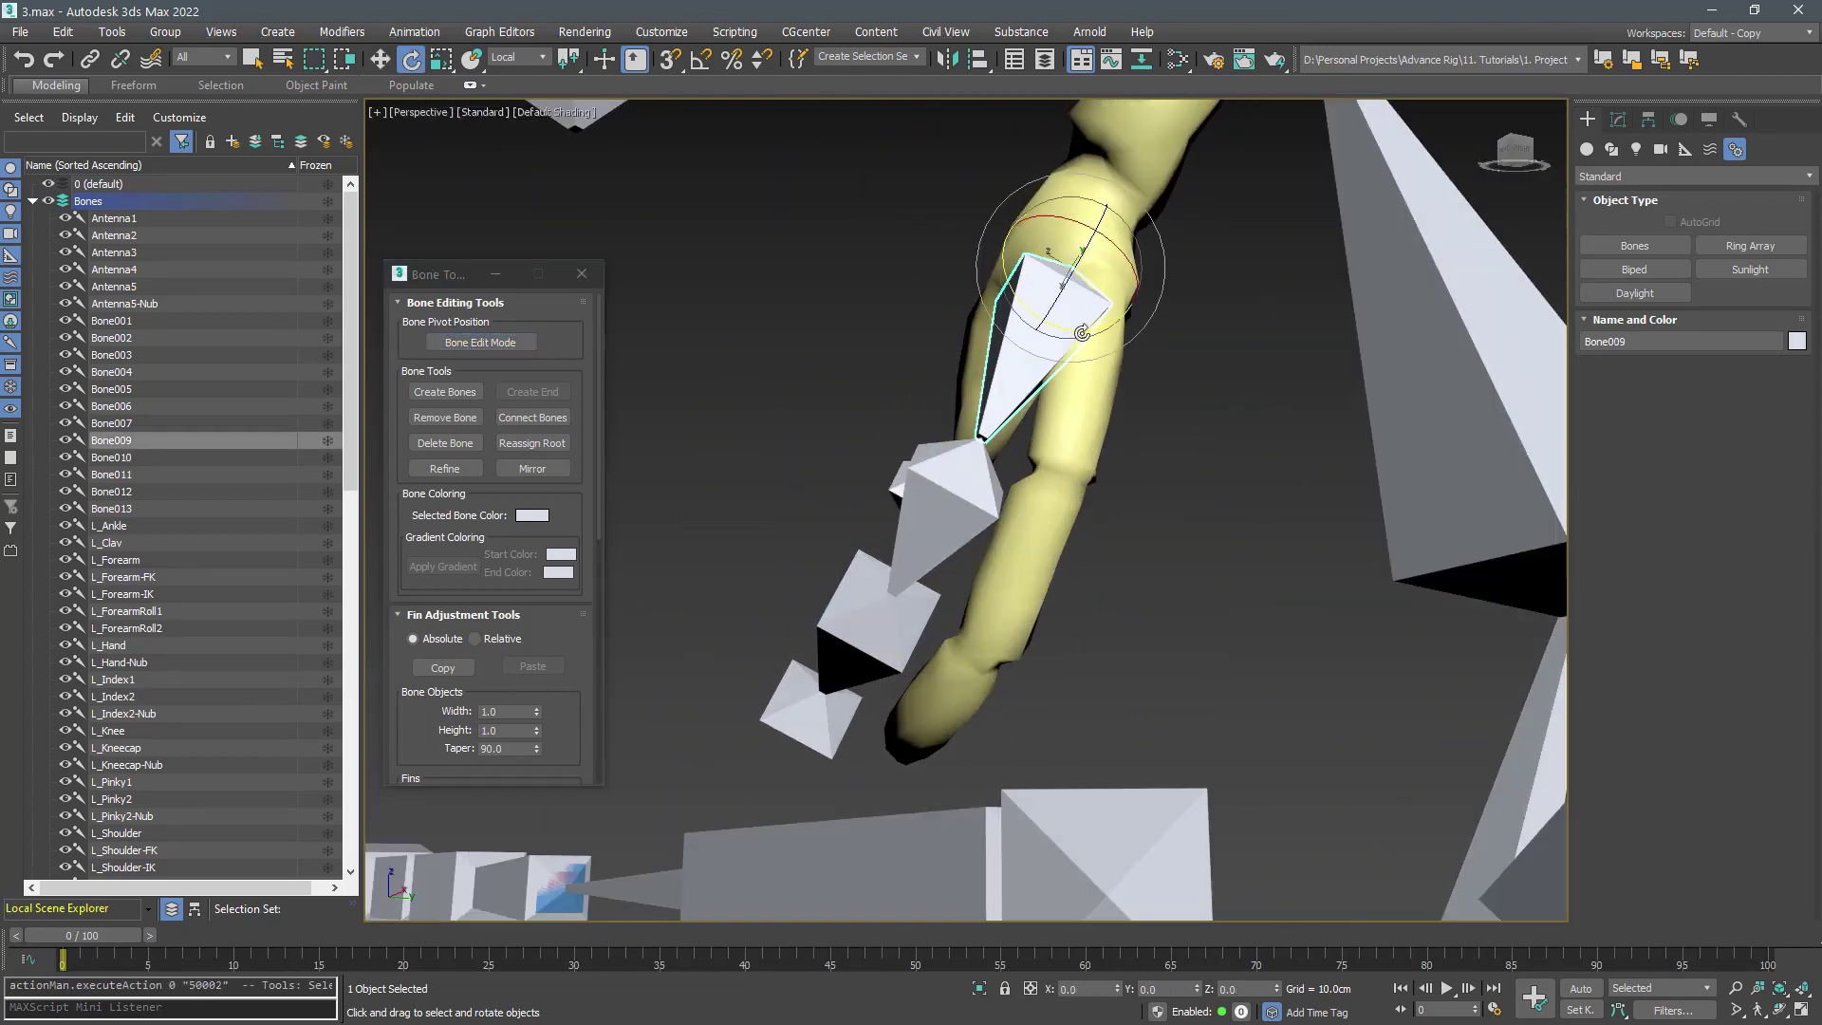
left_click_drag(1082, 334, 1073, 285)
middle_click_drag(1072, 285, 997, 427)
key("F3")
middle_click_drag(996, 427, 919, 447, "alt")
key("w")
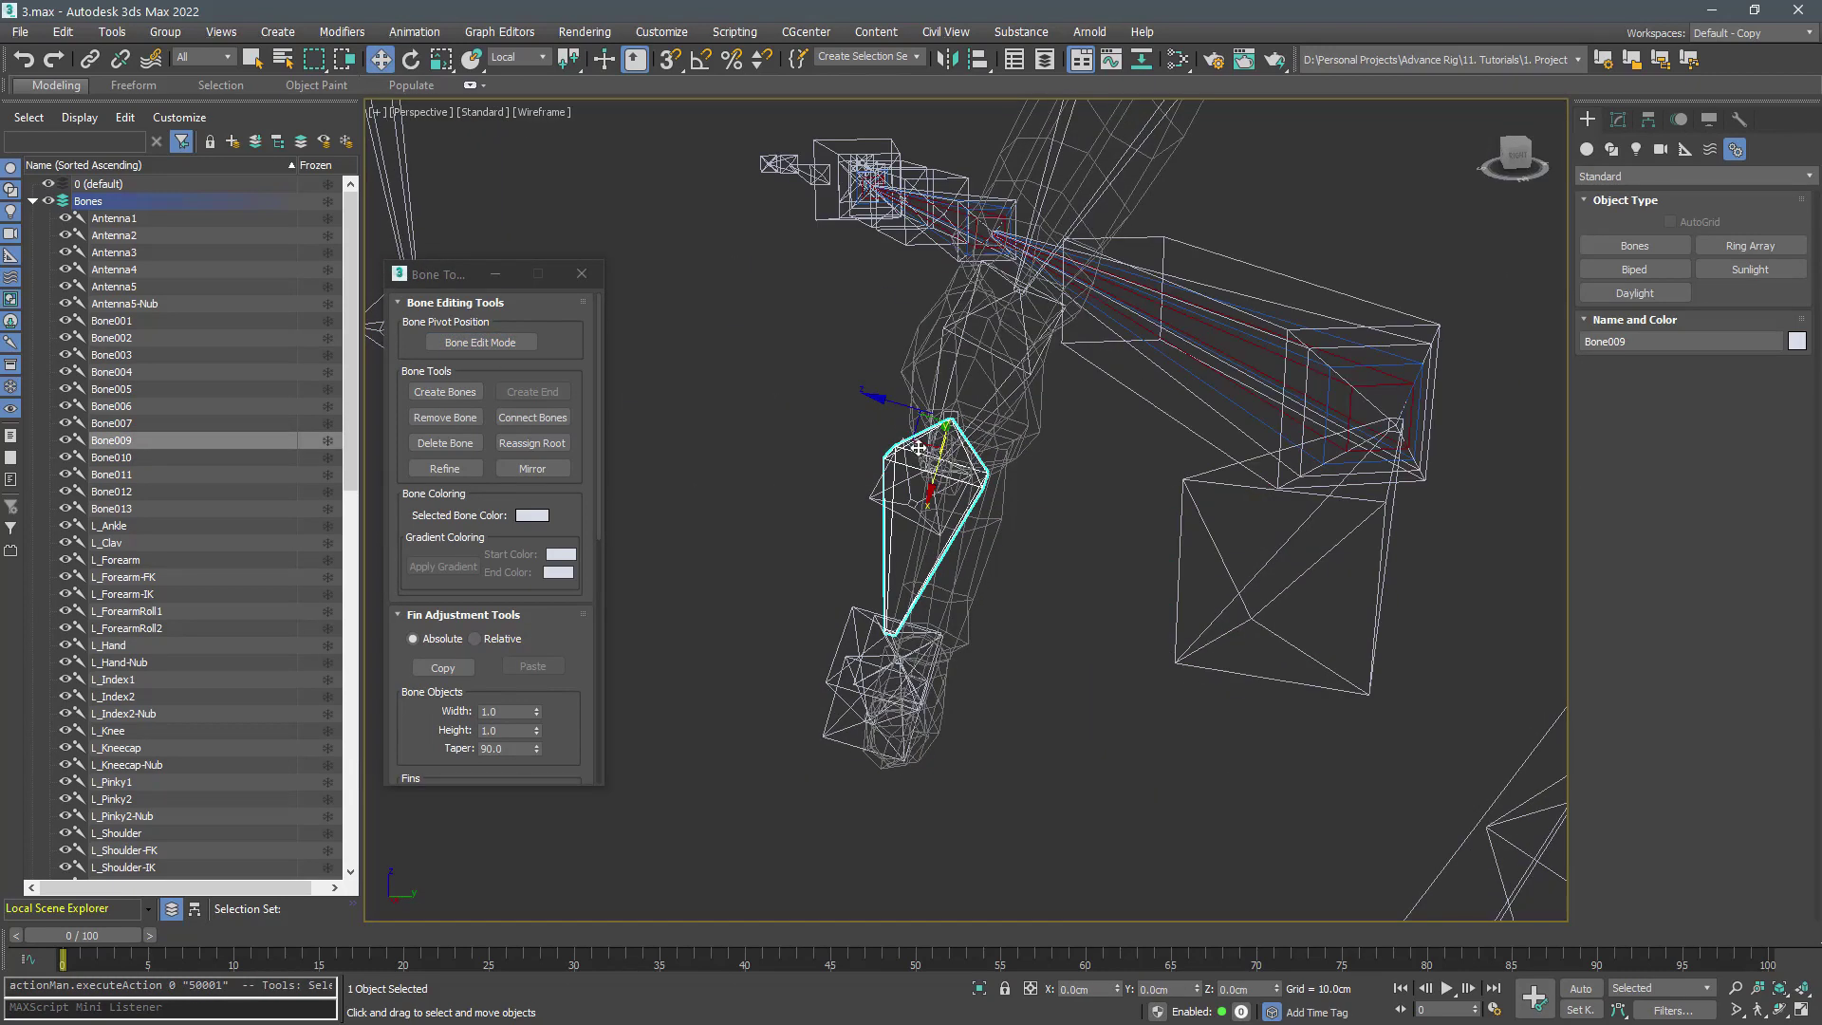
left_click_drag(919, 447, 948, 464)
key("F3")
middle_click_drag(948, 464, 1132, 475, "alt")
Turn Bone Edit Mode back on and align the bases of Bone010 and Bone011 with the lower branch's joints
left_click(465, 343)
middle_click_drag(954, 579, 987, 613, "alt")
left_click(989, 613)
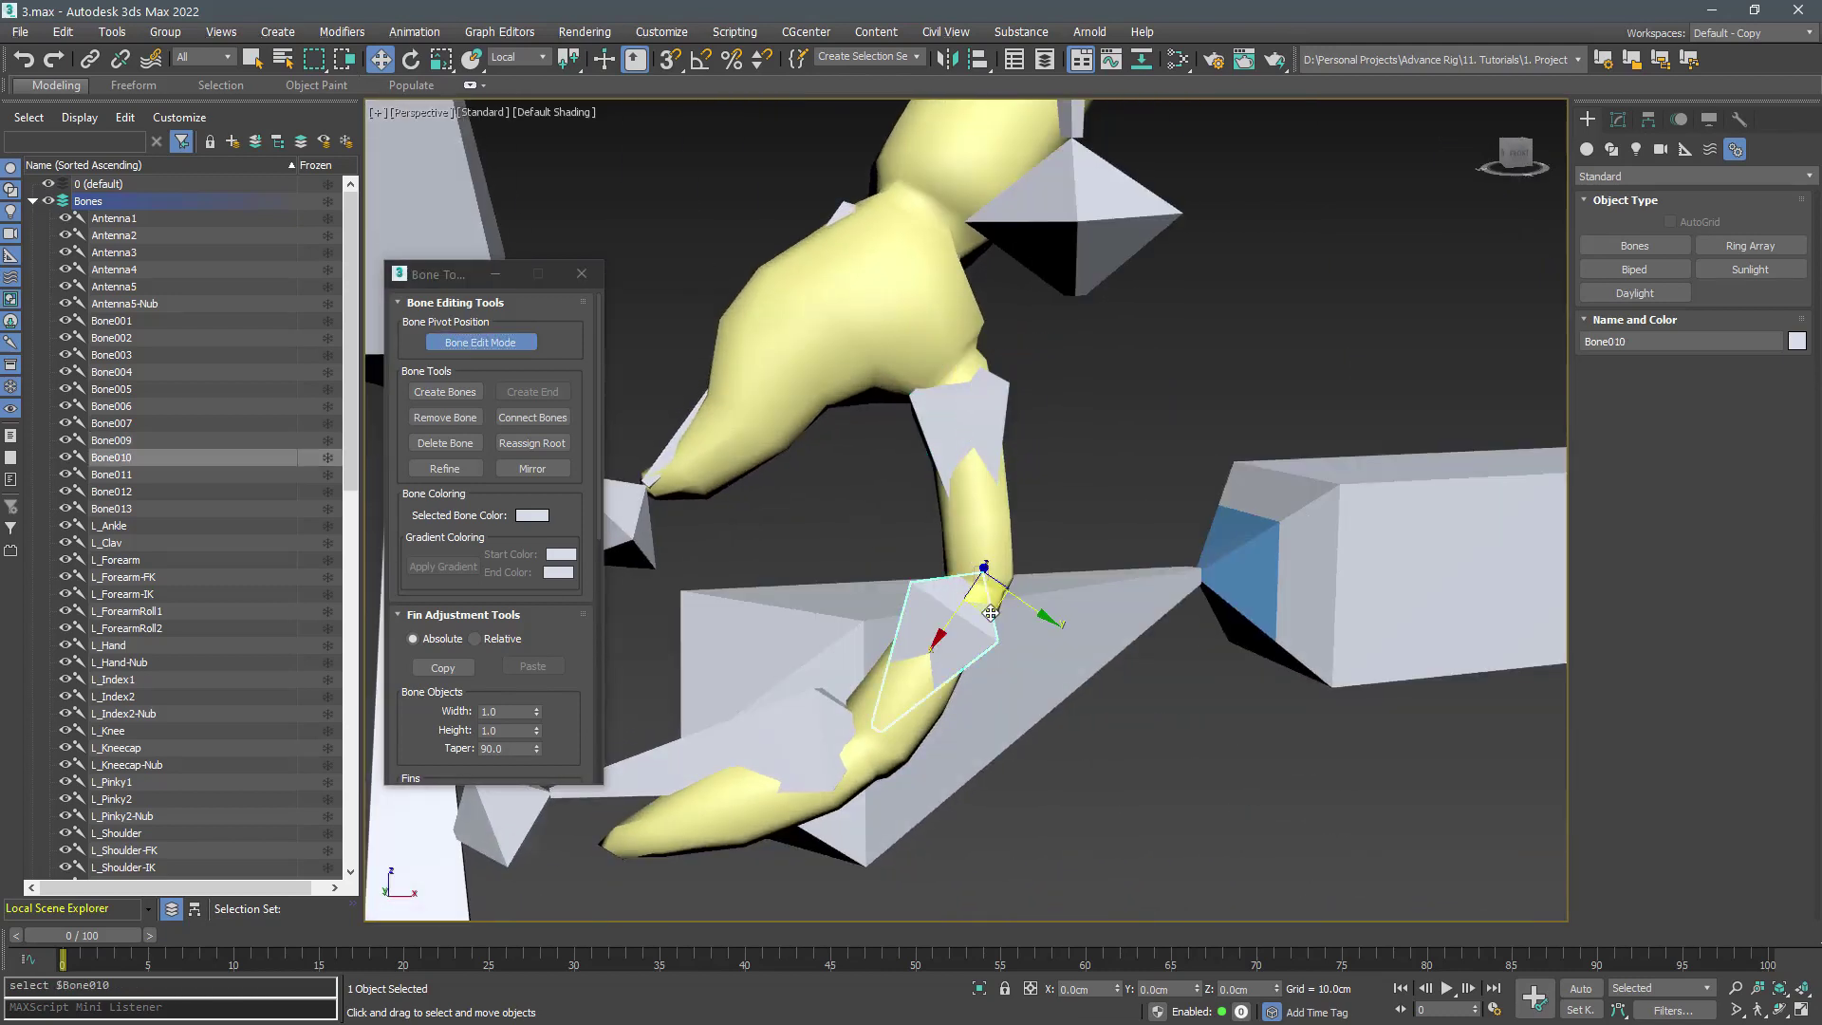
left_click_drag(991, 613, 996, 620)
middle_click_drag(823, 717, 915, 630)
left_click_drag(915, 630, 904, 645)
middle_click_drag(646, 704, 752, 689)
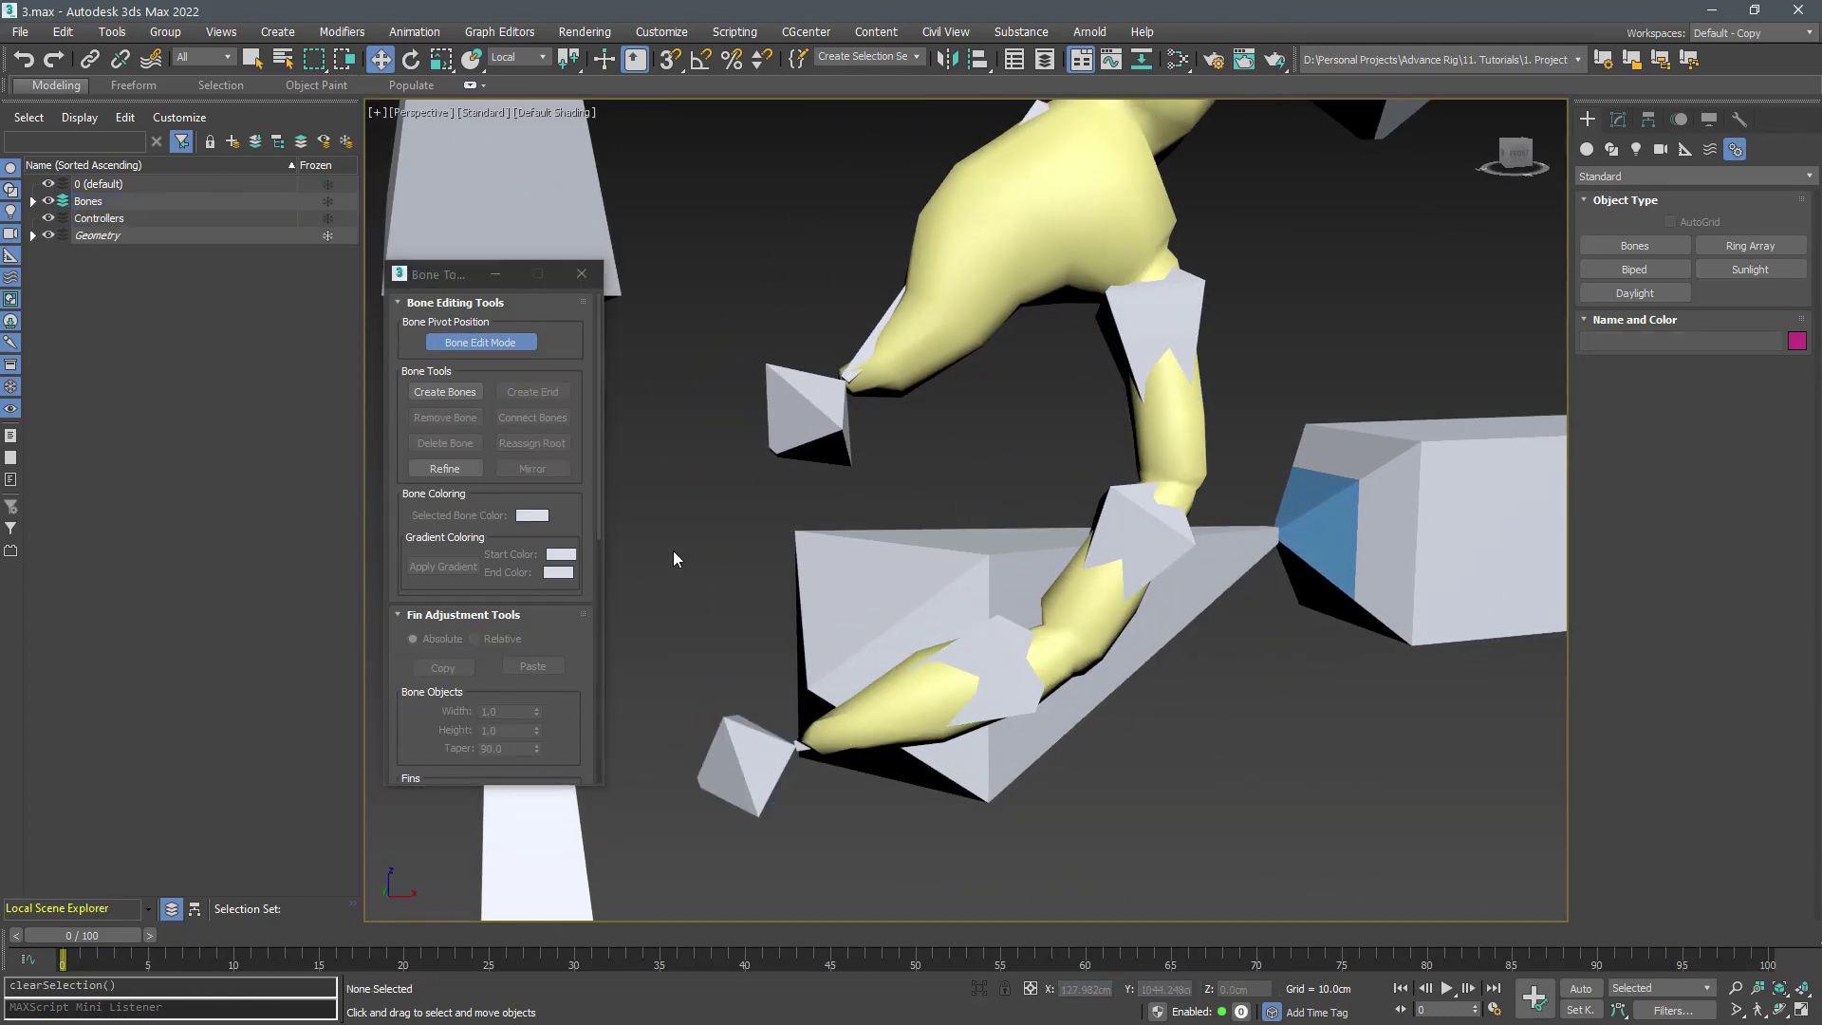
Select all eight bones of the yellow feeler and reset their stretch
middle_click_drag(674, 551, 1037, 440, "alt")
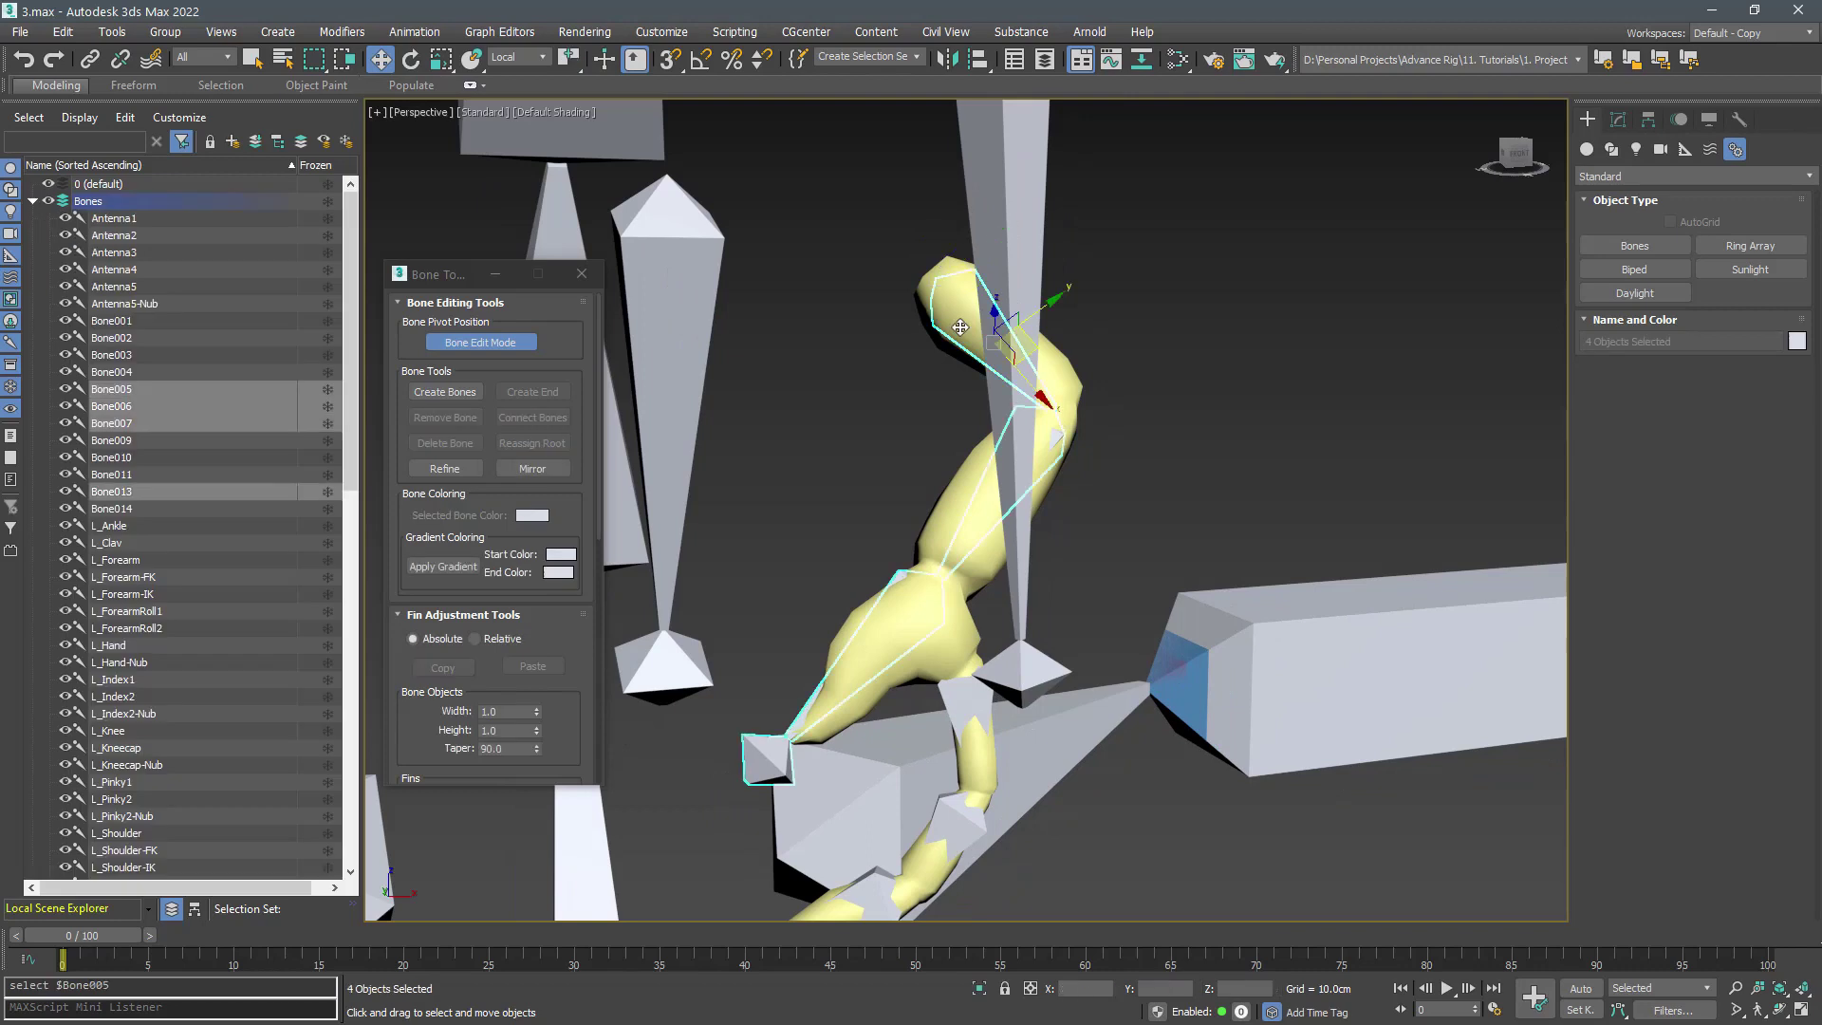
middle_click_drag(1037, 440, 931, 711, "alt")
scroll(570, 681, "down", 5)
left_click(545, 630)
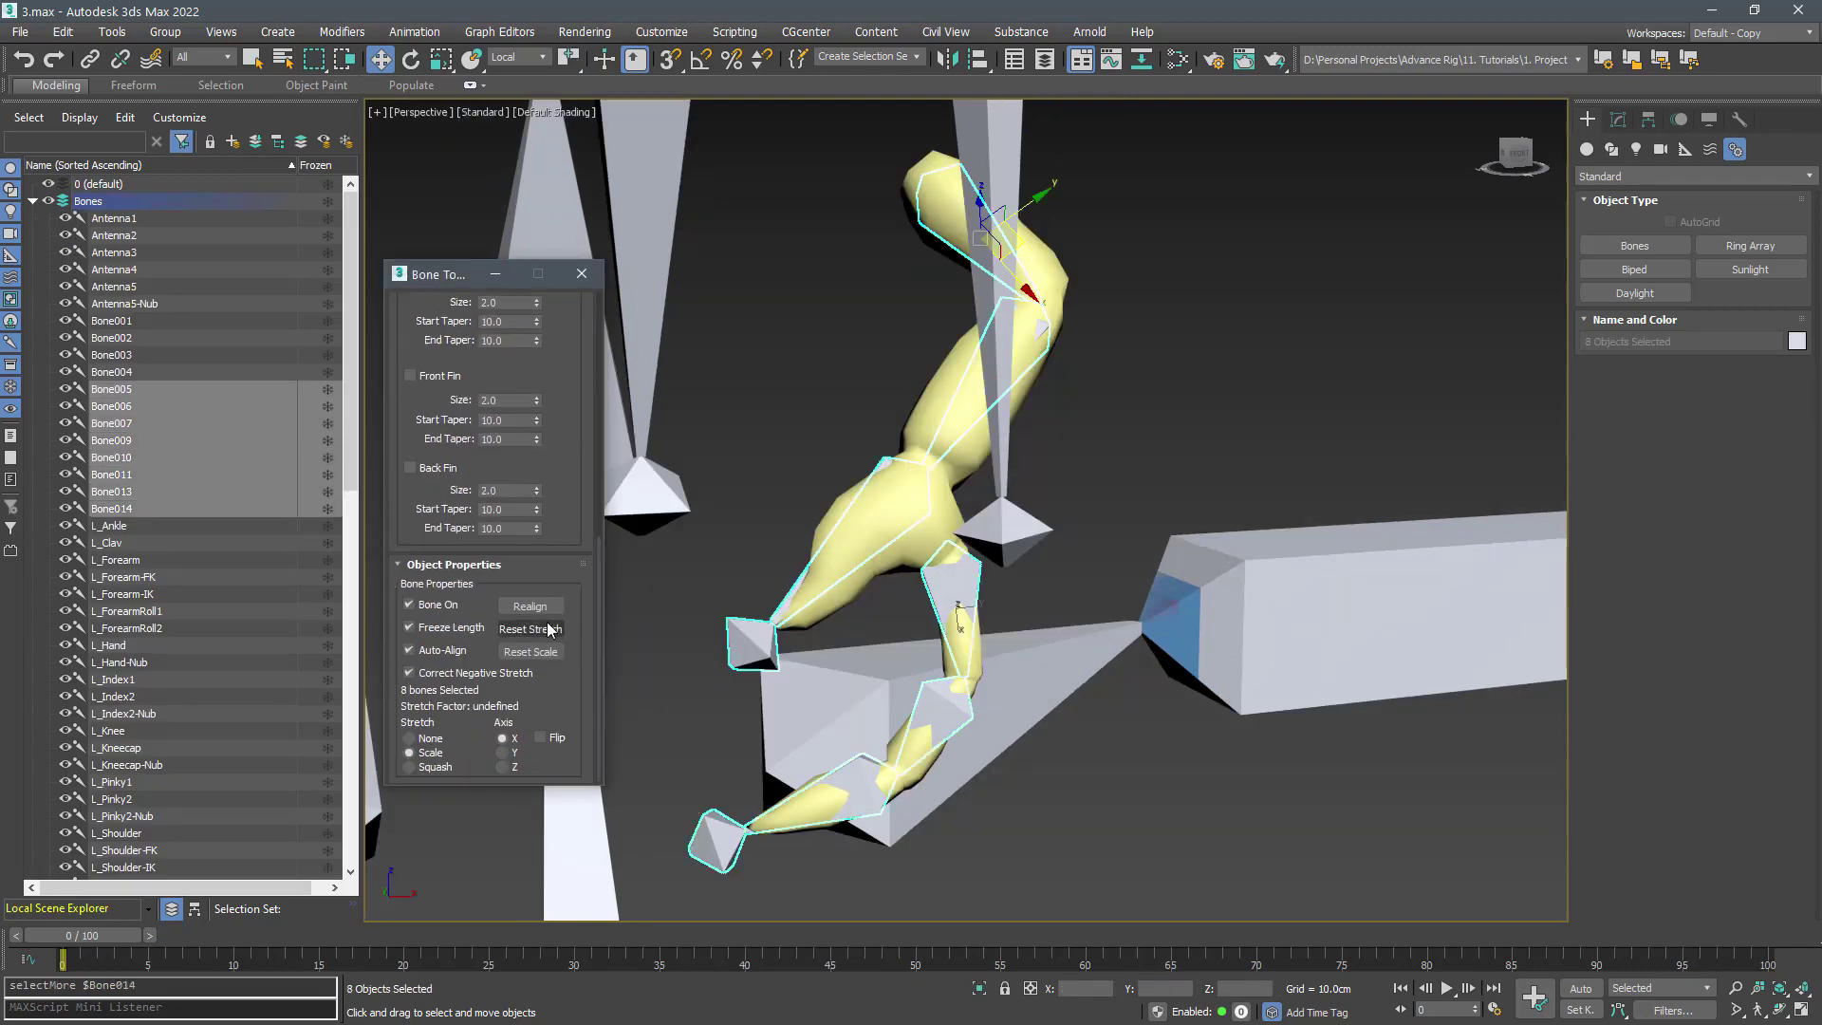
Relink the lower branch's root bone (Bone009) to Bone007 as its parent
left_click(794, 413)
key("alt+l")
left_click_drag(949, 581, 883, 464)
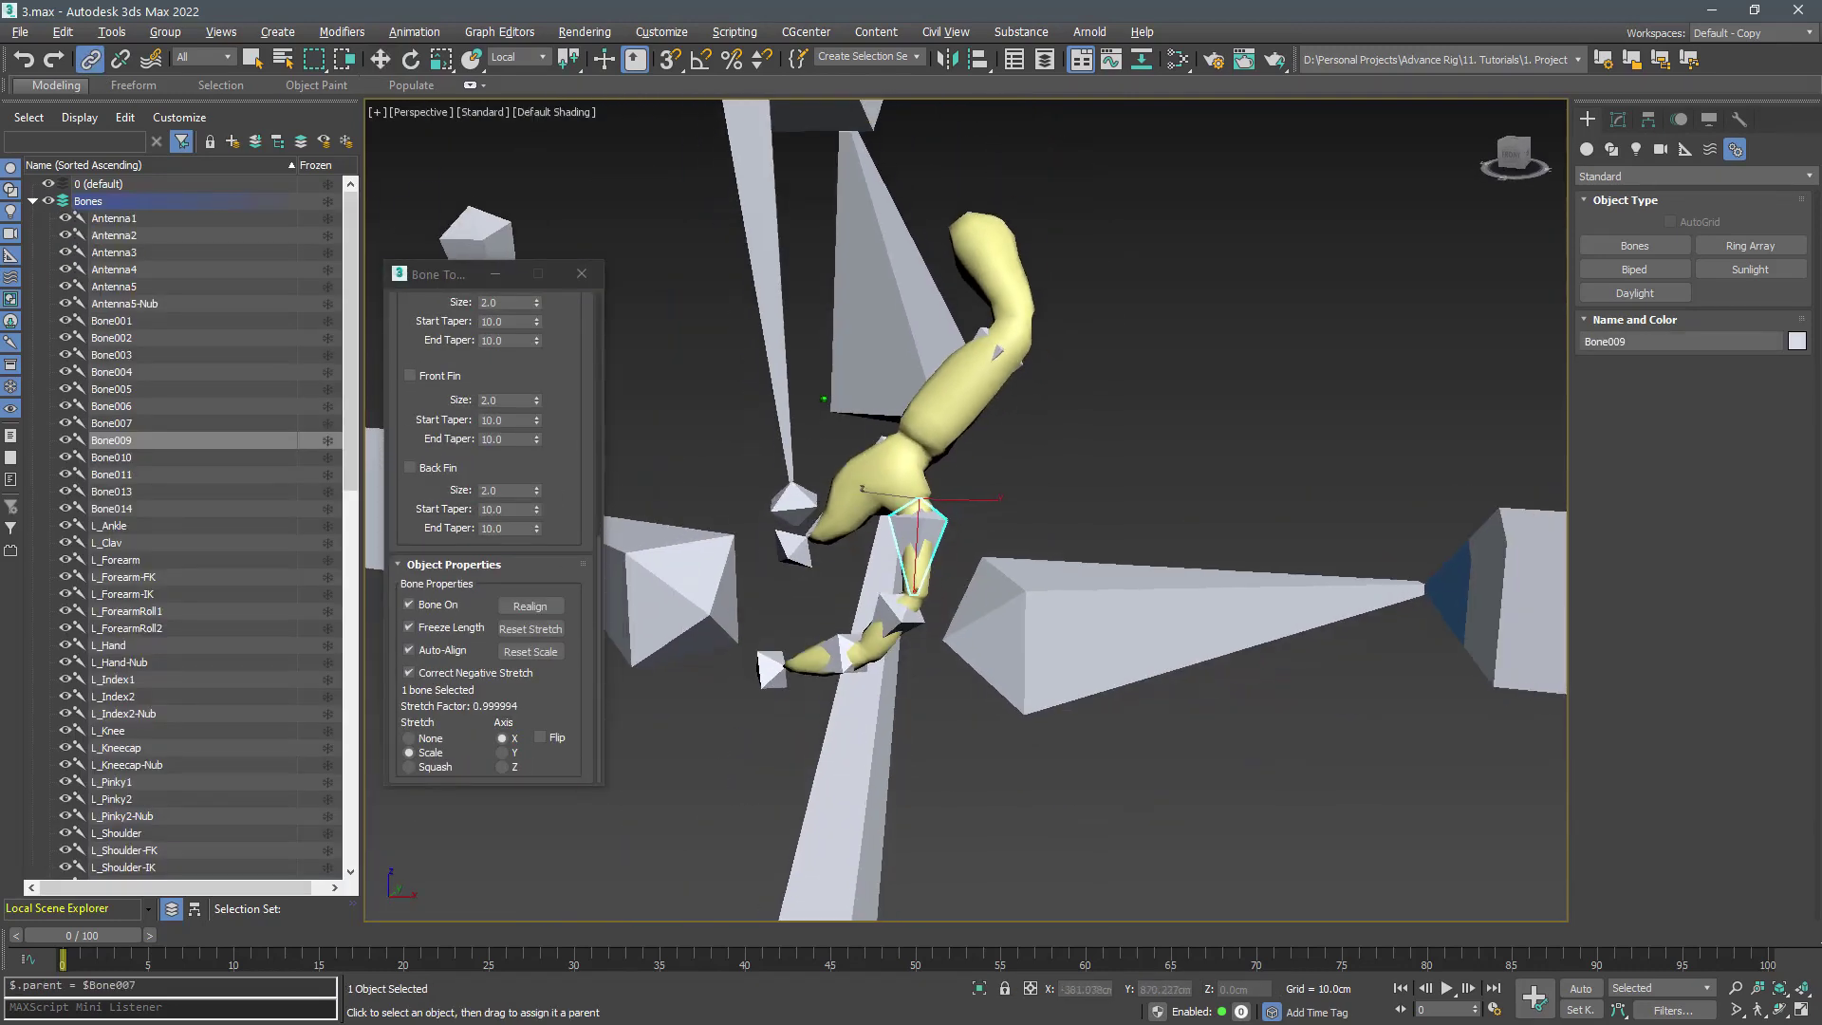
Unhide all polygons of the AlienWarrior mesh and isolate the purple mouth element
scroll(262, 623, "down", 10)
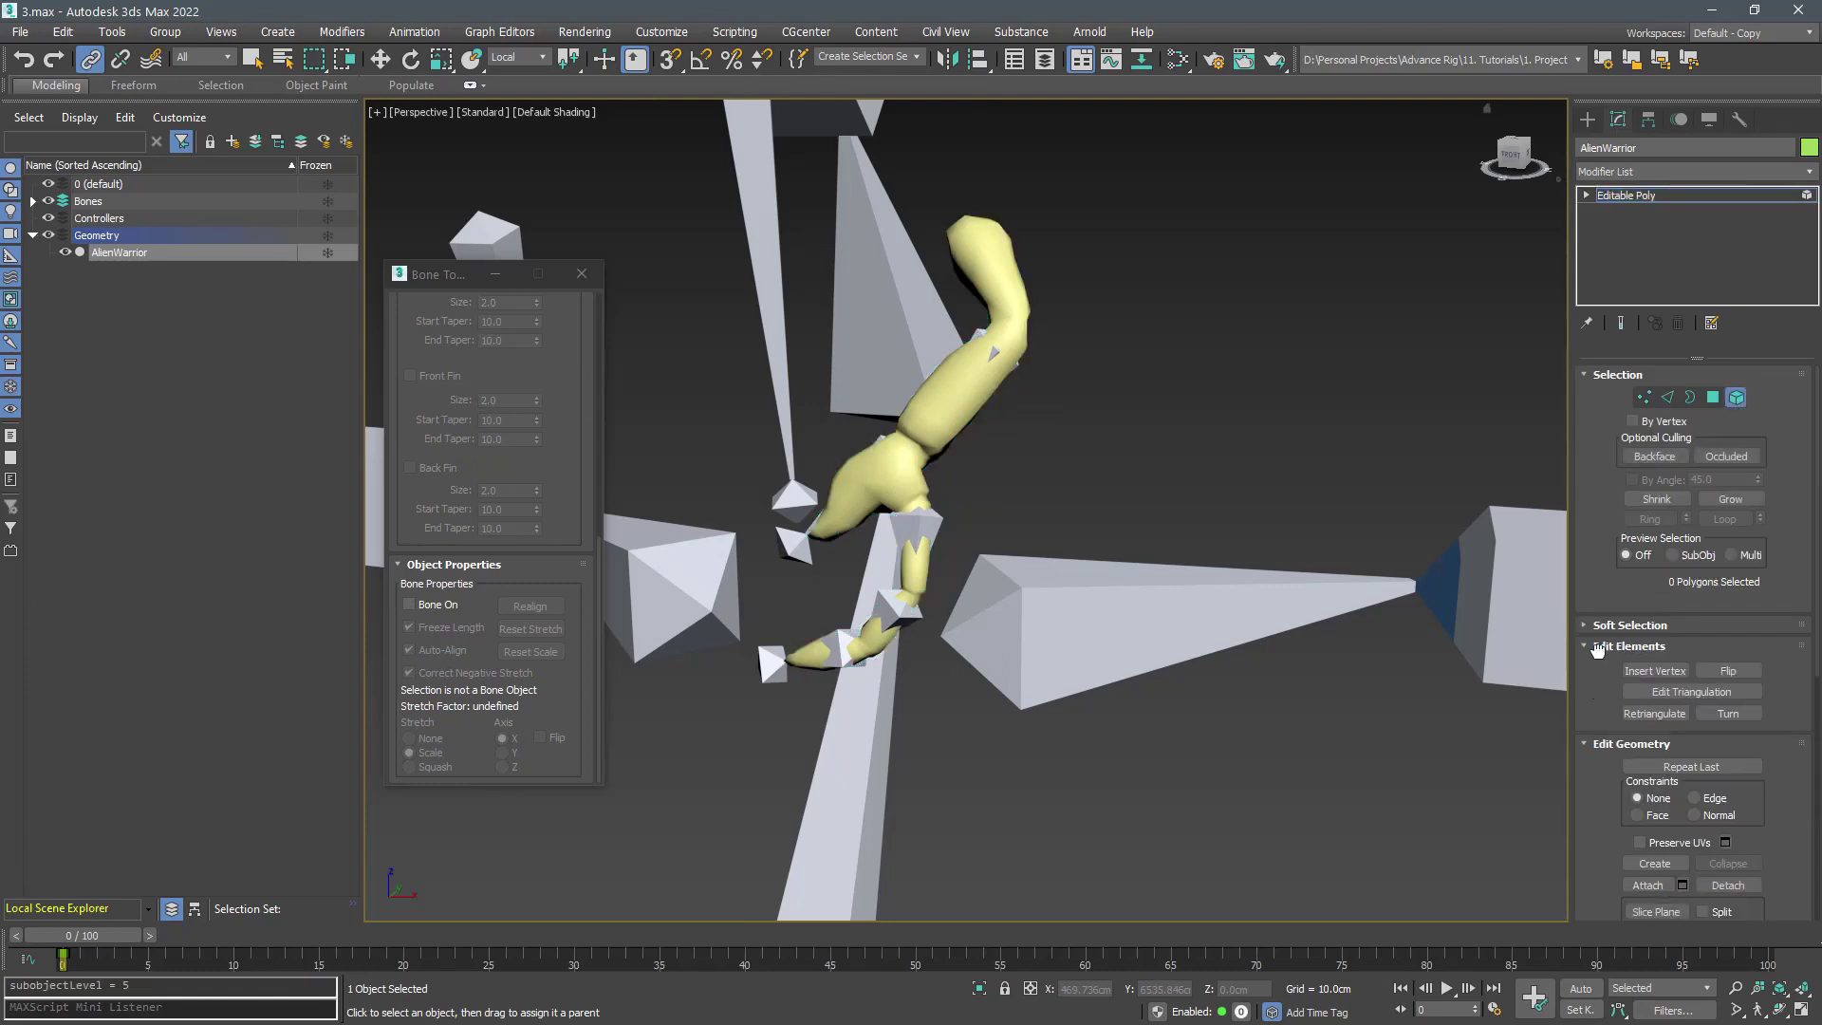
key("alt+u")
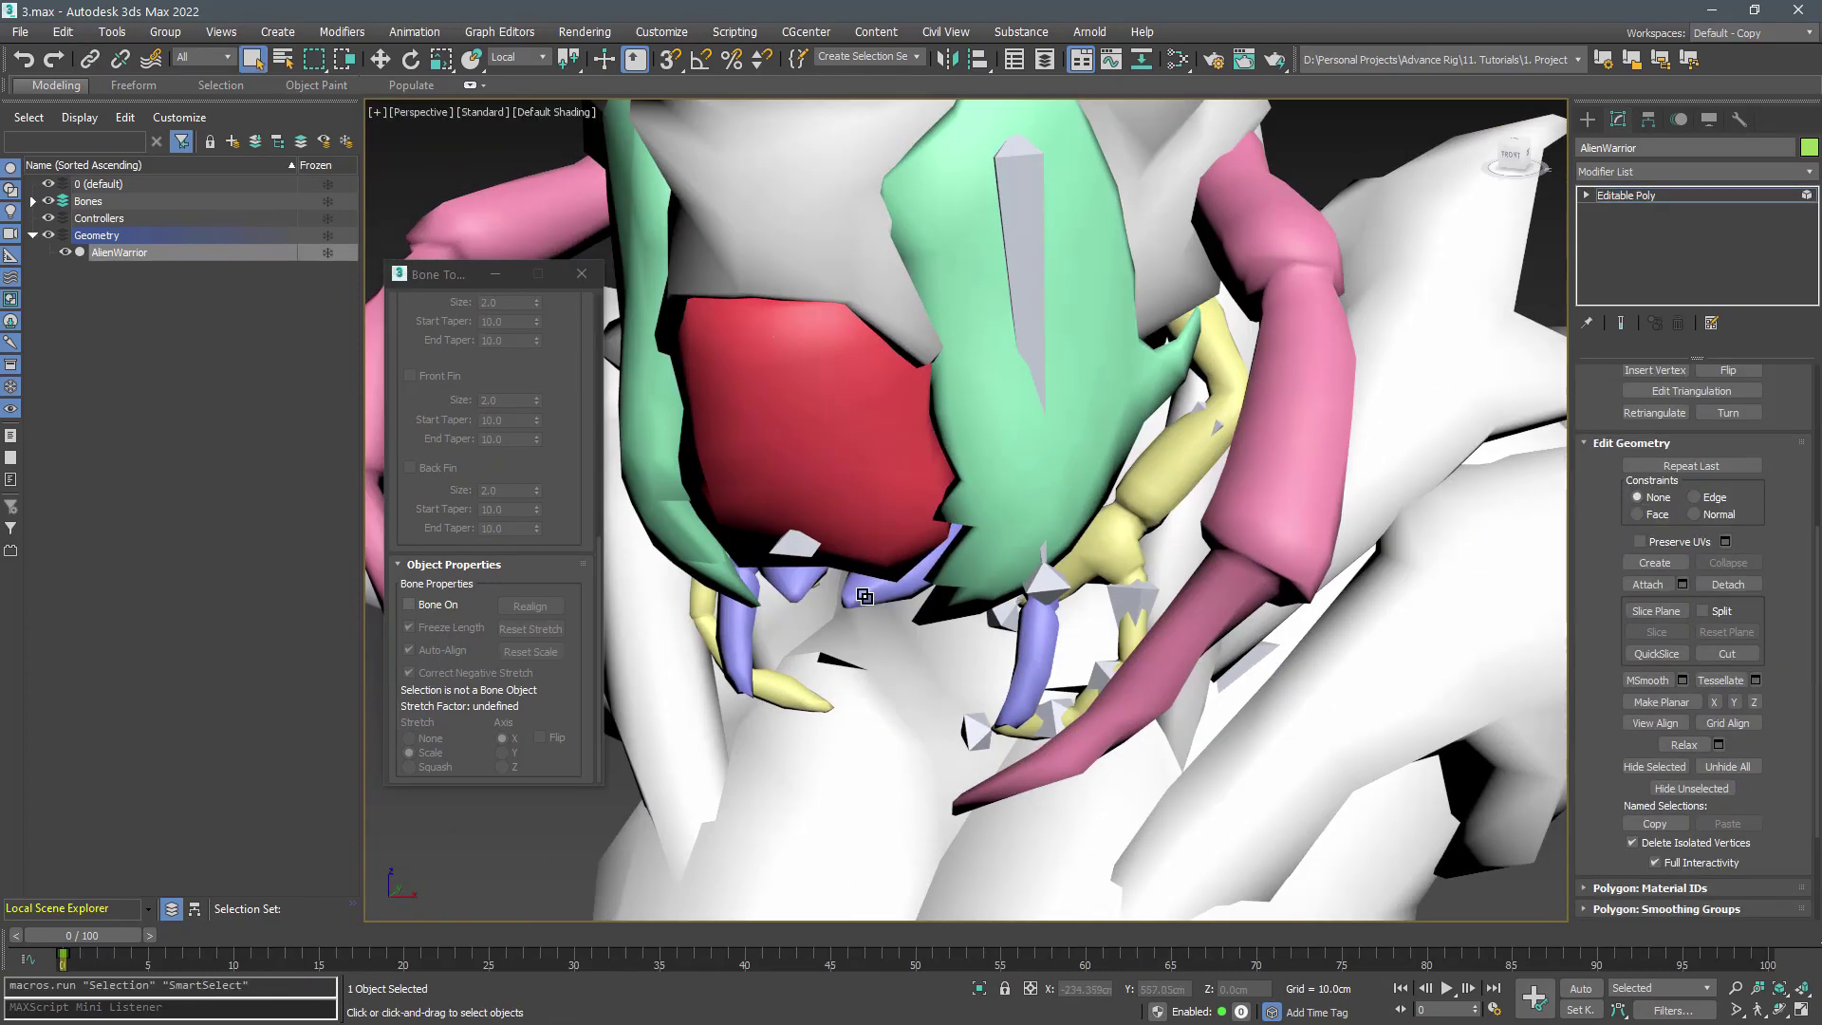
left_click(865, 596)
key("ctrl+i")
key("alt+h")
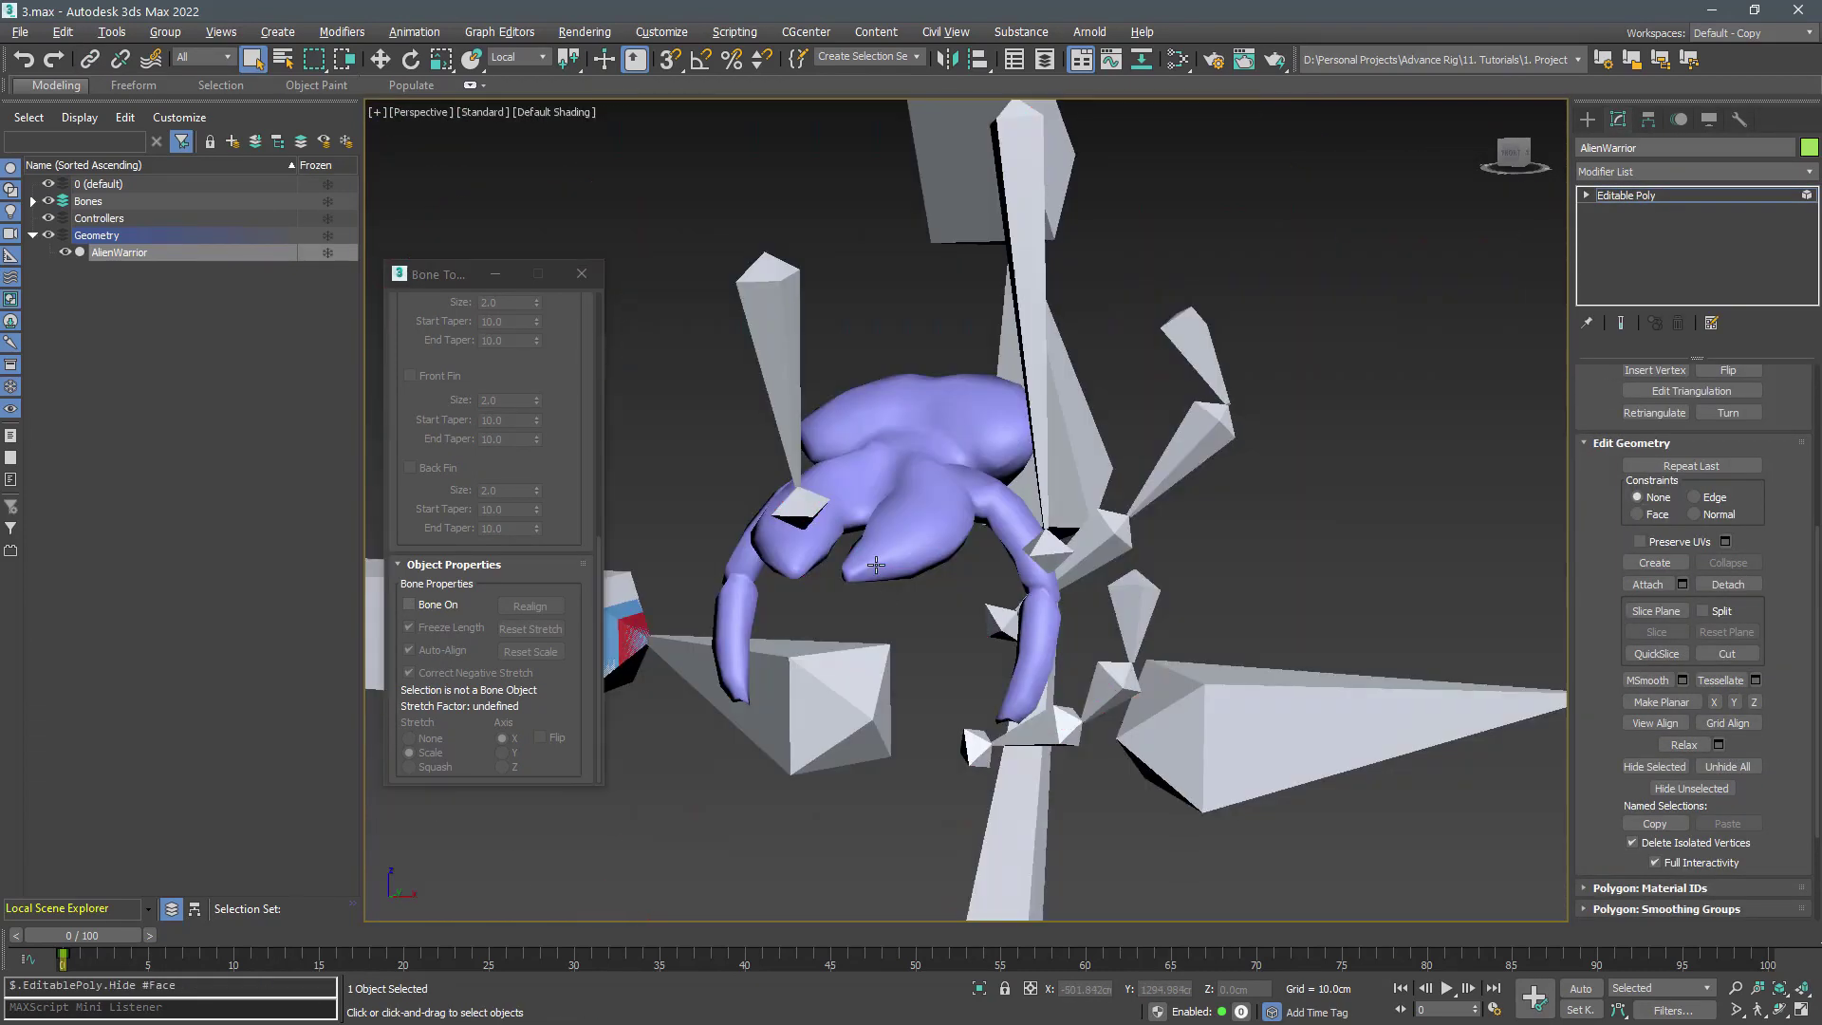
Exit element editing and hide the existing bones, leaving only the purple mouth part in view
left_click(1635, 201)
key("ctrl+i")
key("alt+h")
left_click(925, 435)
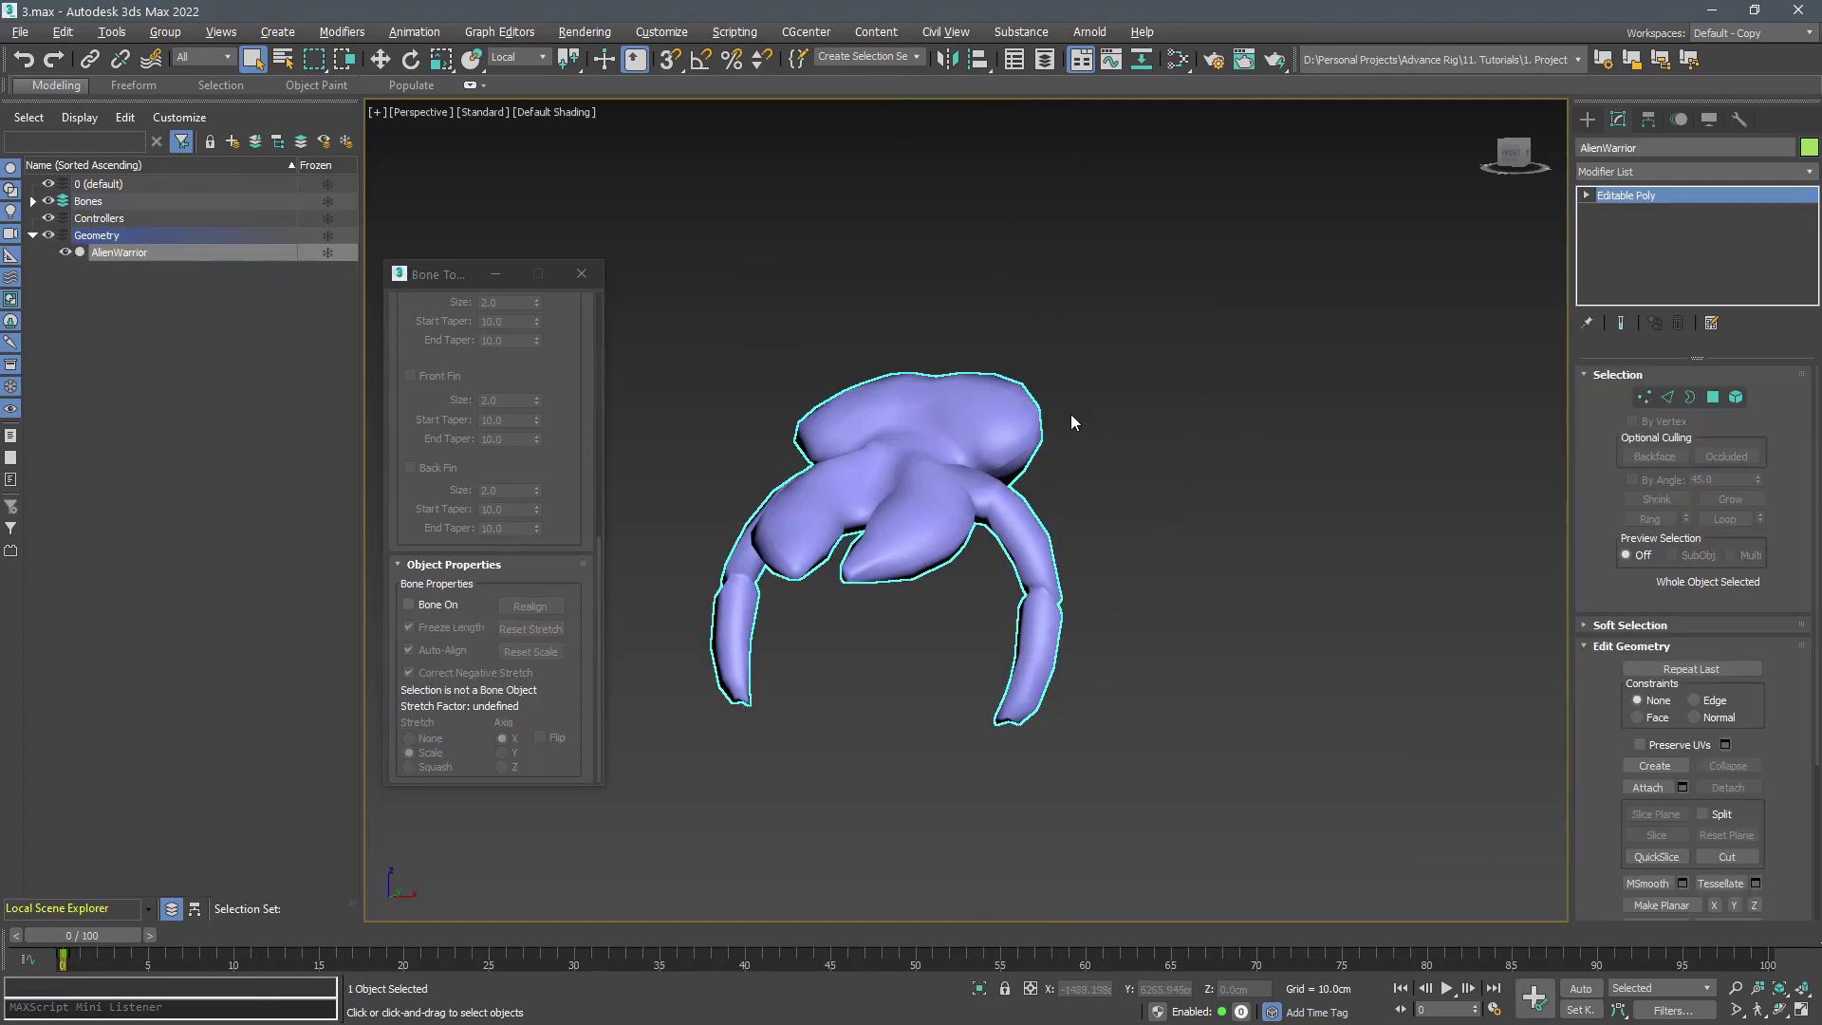
Draw a straight bone with an end nub on the centre line in the top view, snapped to the grid
key("t")
key("z")
left_click(1362, 364)
left_click(1587, 121)
left_click(1634, 246)
scroll(1008, 285, "down", 5)
middle_click_drag(1007, 285, 984, 394)
key("s")
left_click(945, 203)
left_click(945, 473)
right_click(944, 473)
right_click(1008, 296)
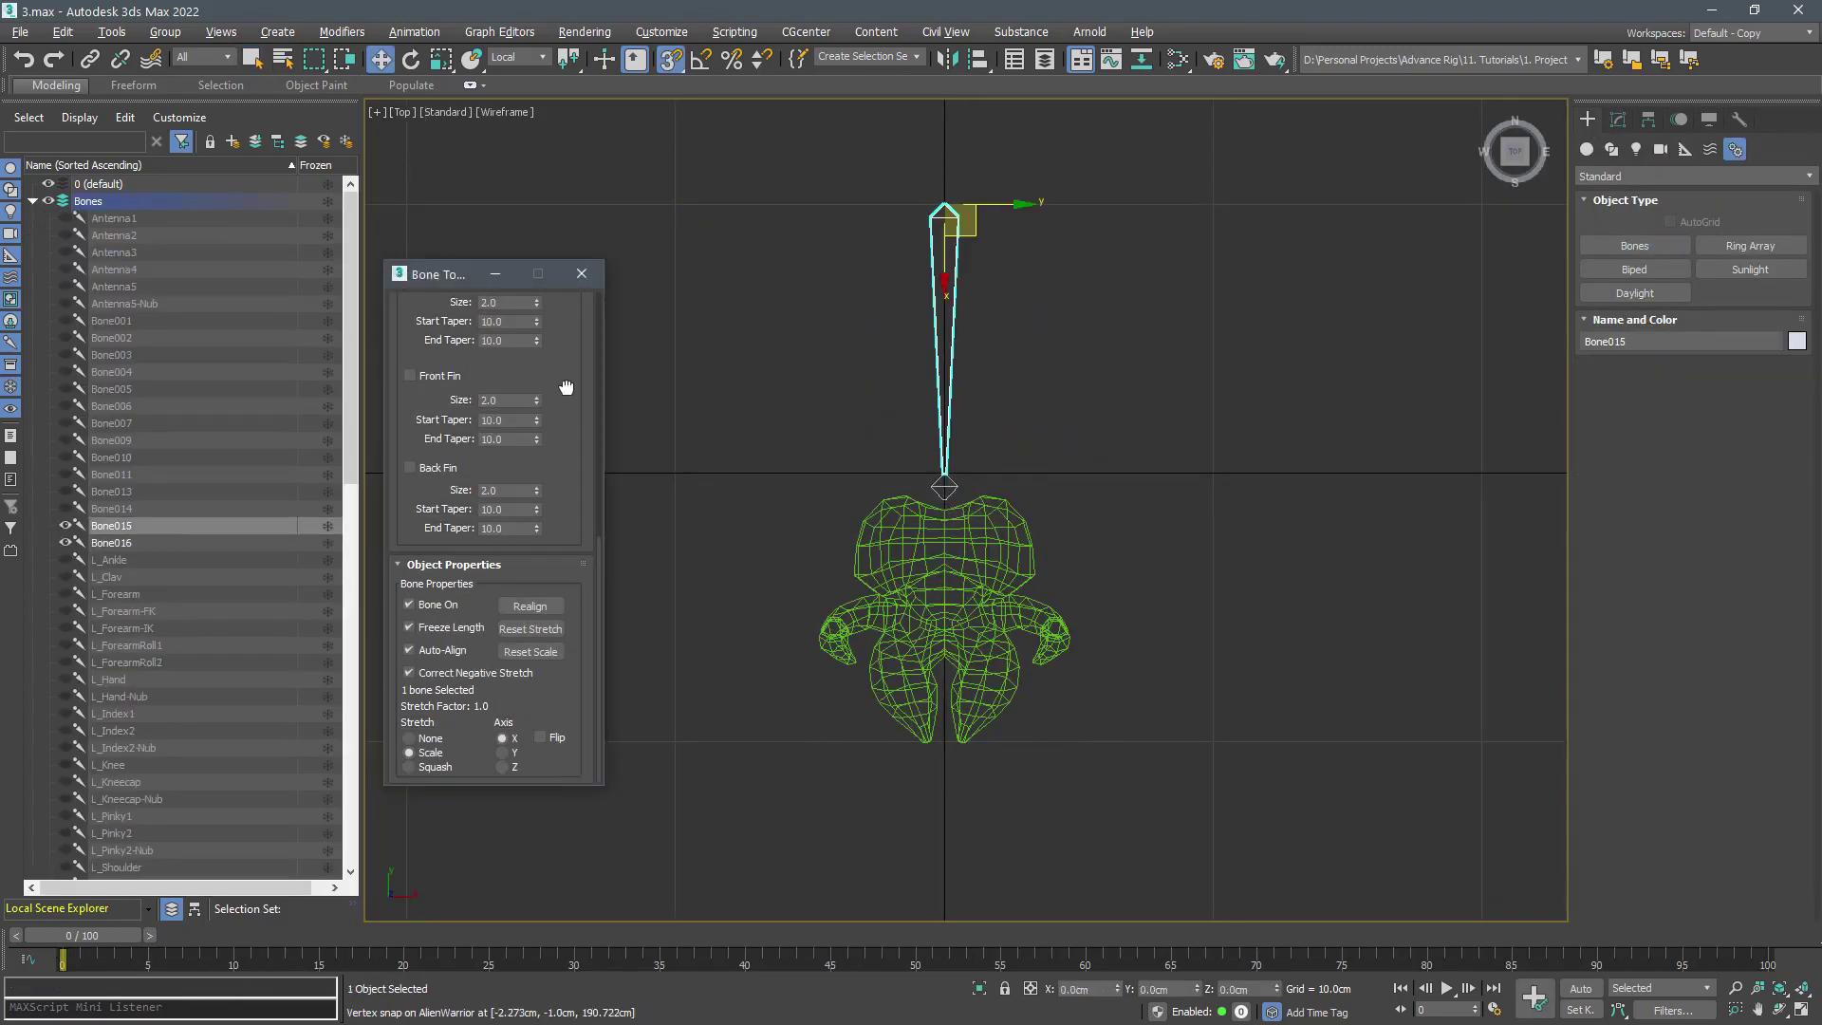
Move the new centre bone (Bone015) up to the back of the purple mouth part
scroll(531, 370, "up", 10)
key("f")
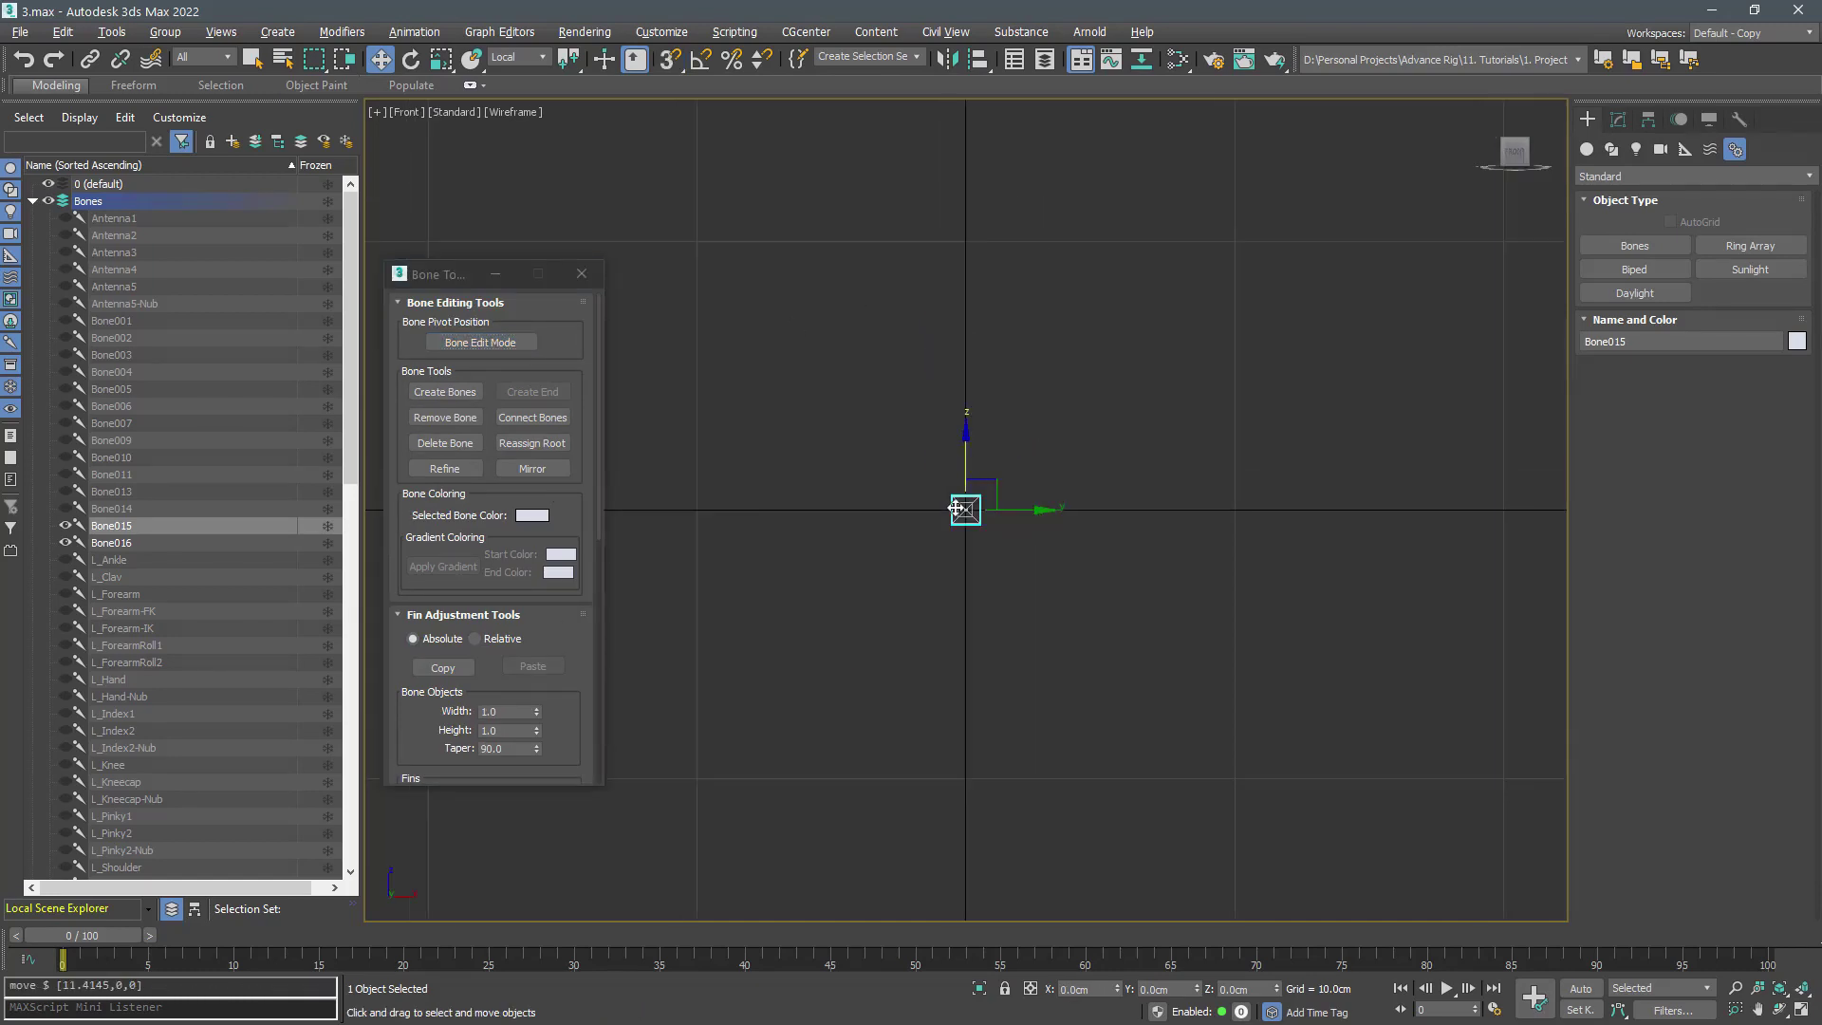
scroll(956, 508, "down", 5)
middle_click_drag(972, 305, 931, 435)
left_click_drag(927, 581, 927, 113)
key("p")
middle_click_drag(1074, 486, 1033, 376, "alt")
key("F3")
scroll(1033, 377, "up", 4)
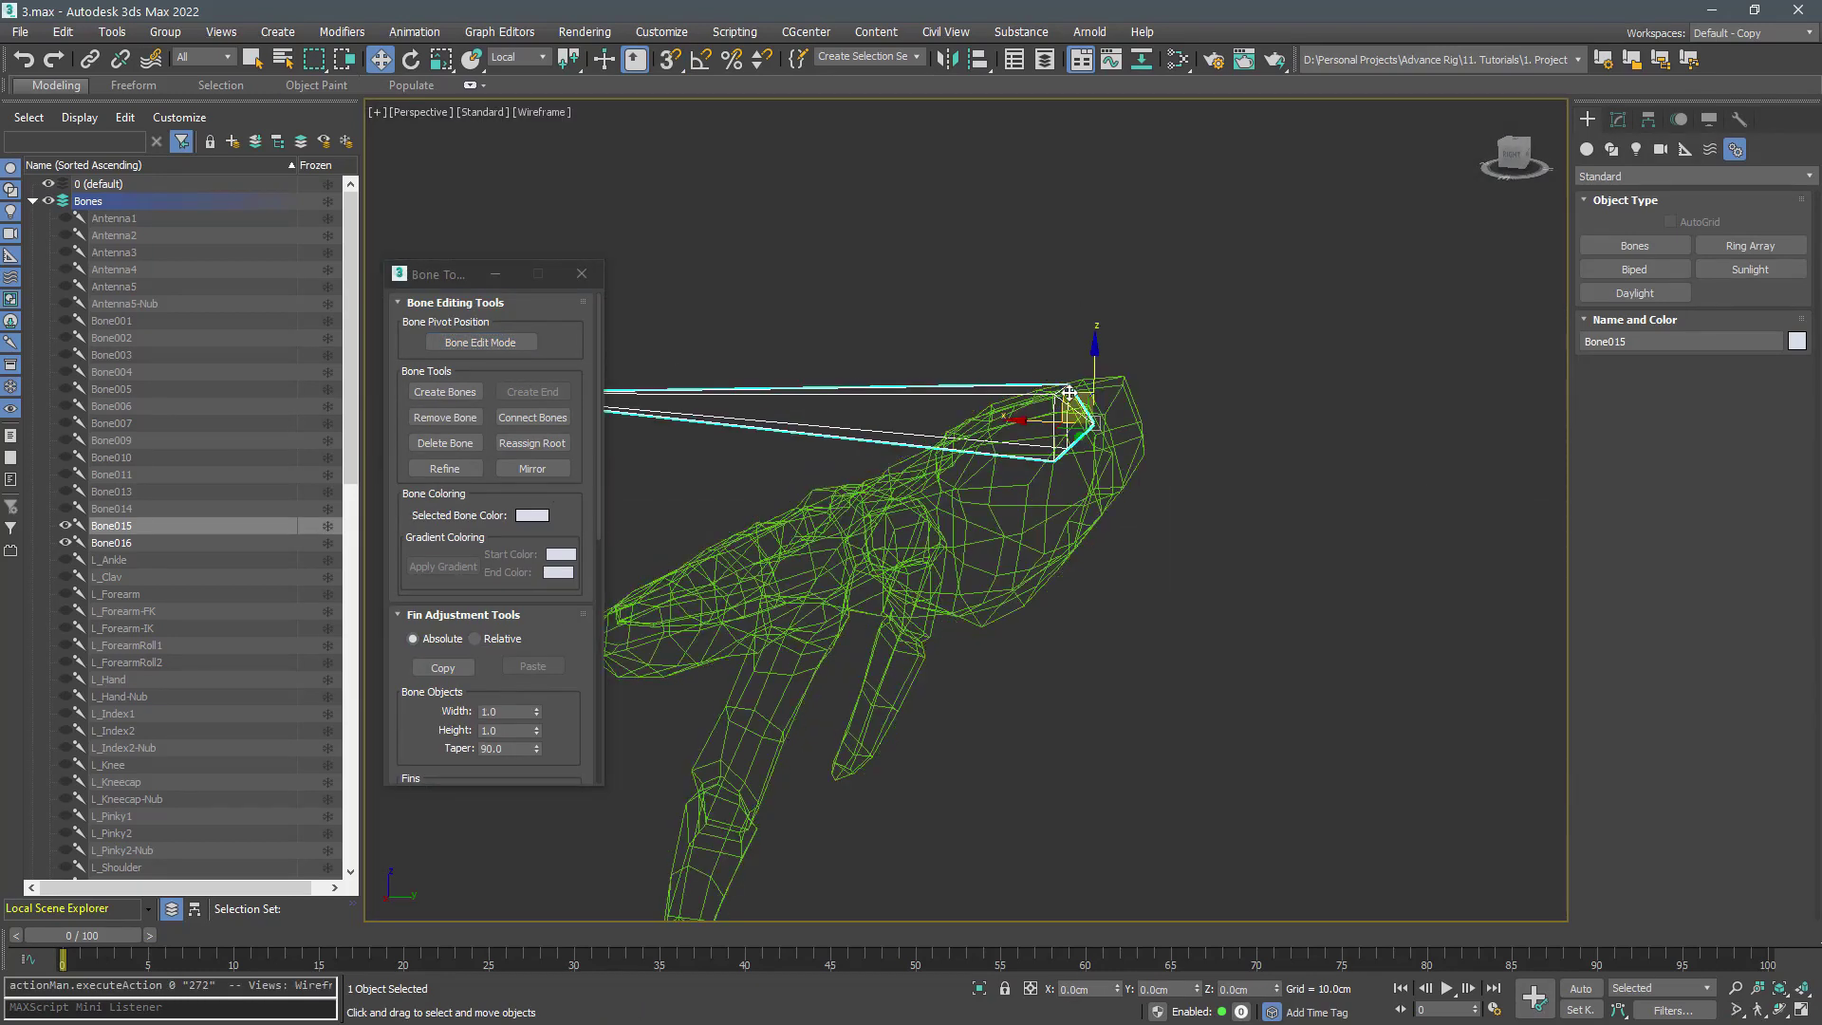
left_click_drag(1025, 419, 1048, 421)
middle_click_drag(995, 341, 1175, 329)
Rotate the centre bone to follow the mouth body and bring its end nub to where the claws branch off
key("e")
key("F3")
mouse_move(1343, 316)
middle_mouse_down("alt")
mouse_move(1233, 395)
mouse_move(1204, 712)
mouse_move(731, 746)
middle_mouse_up("alt")
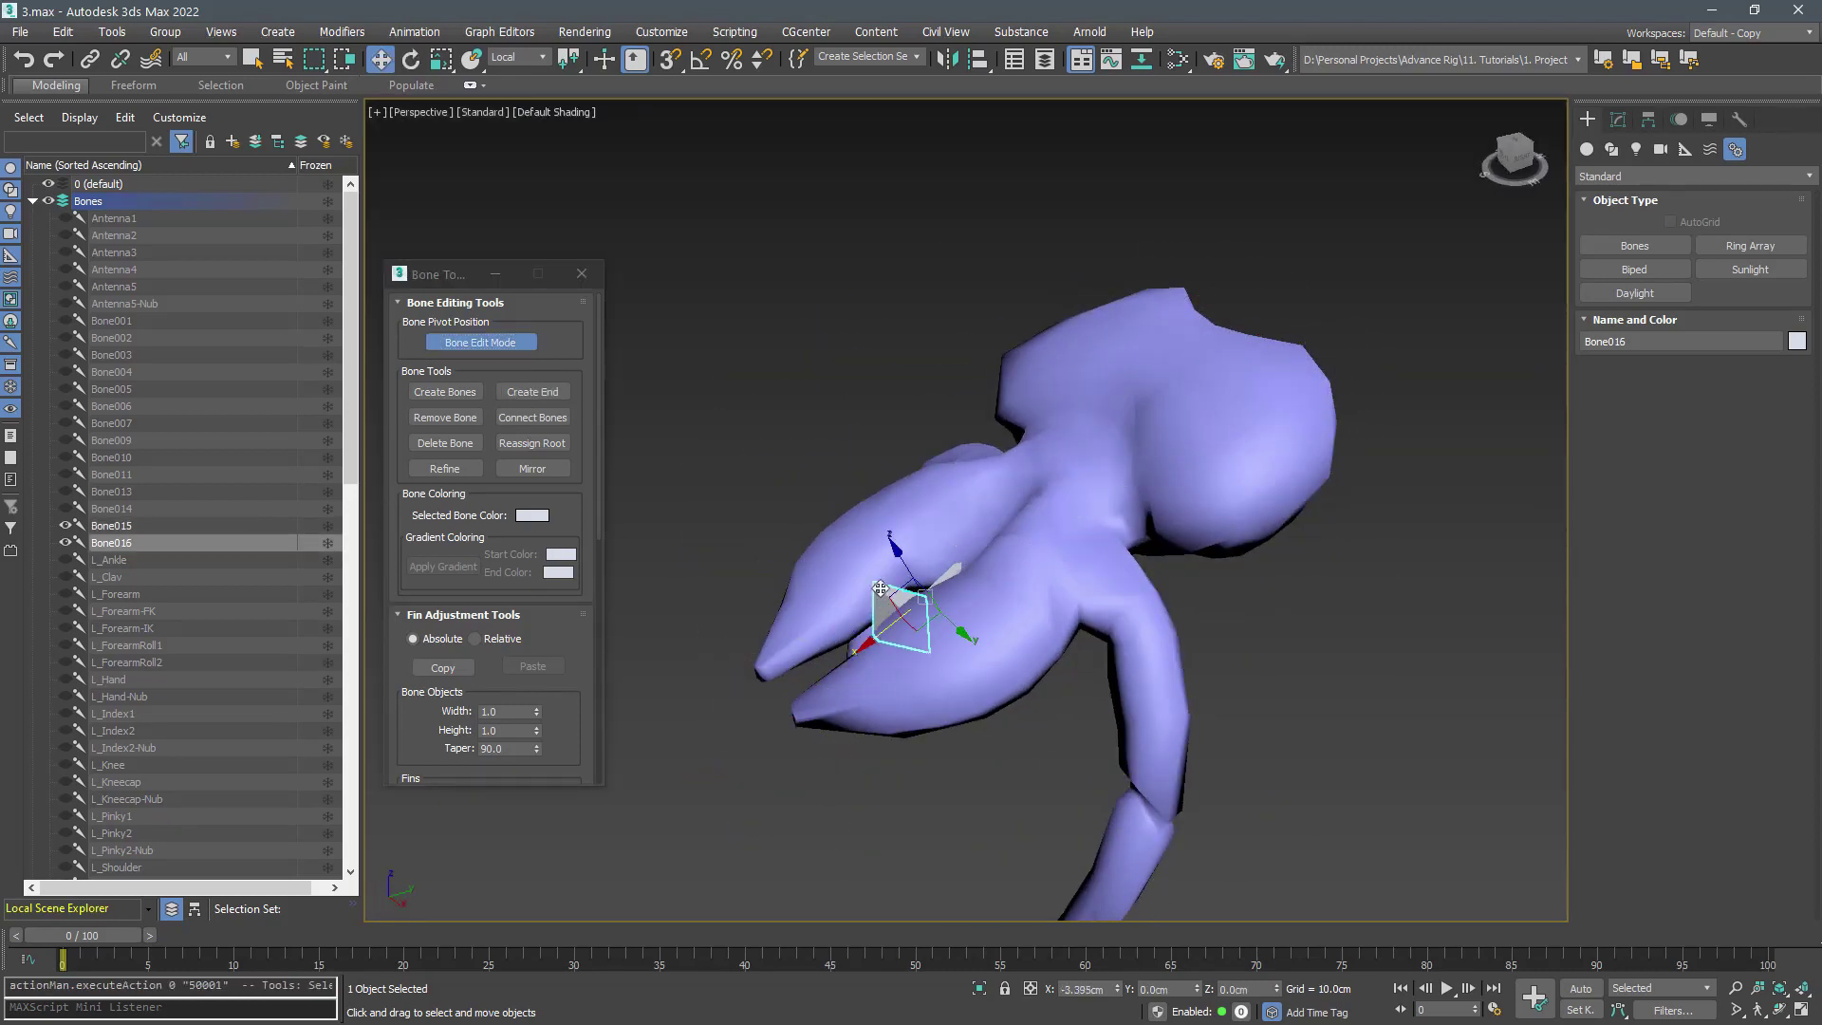
middle_click_drag(970, 501, 1052, 551, "alt")
key("F3")
left_click(1298, 545)
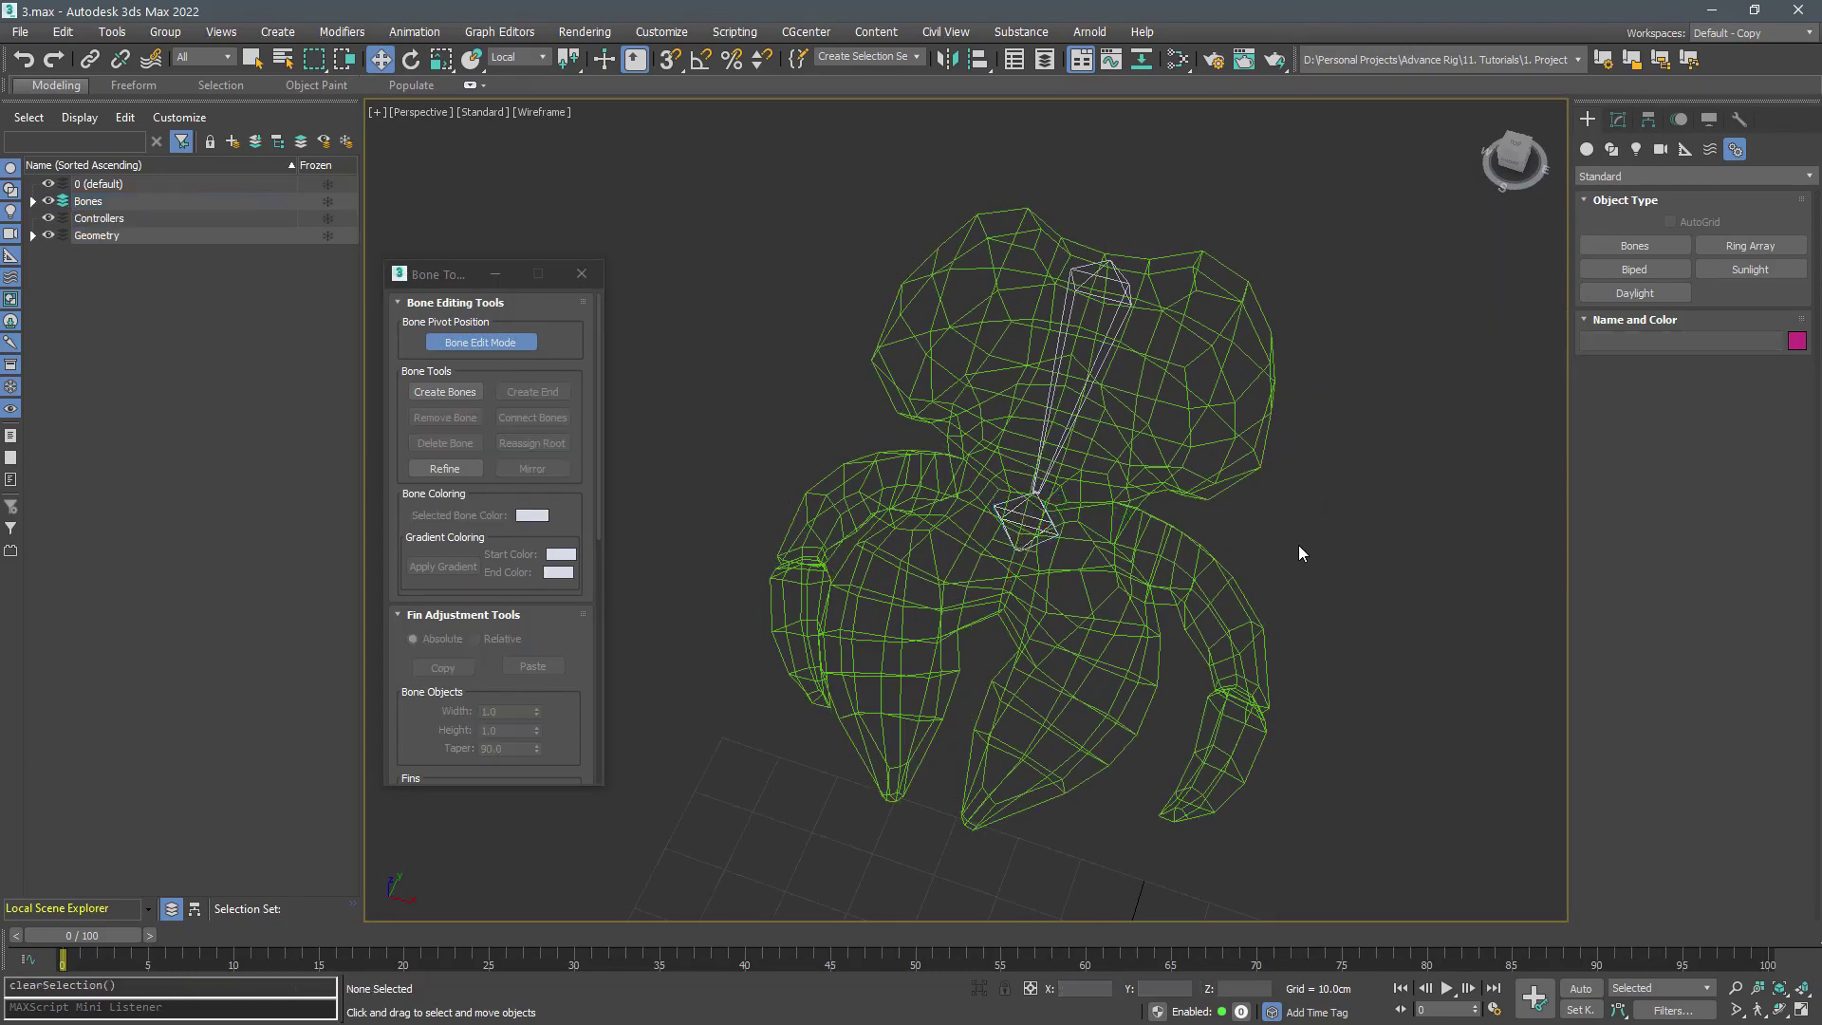
Draw a two-bone chain with an end nub along the mouth part's side leg on the character's left, in the front view
key("t")
left_click(444, 392)
key("F3")
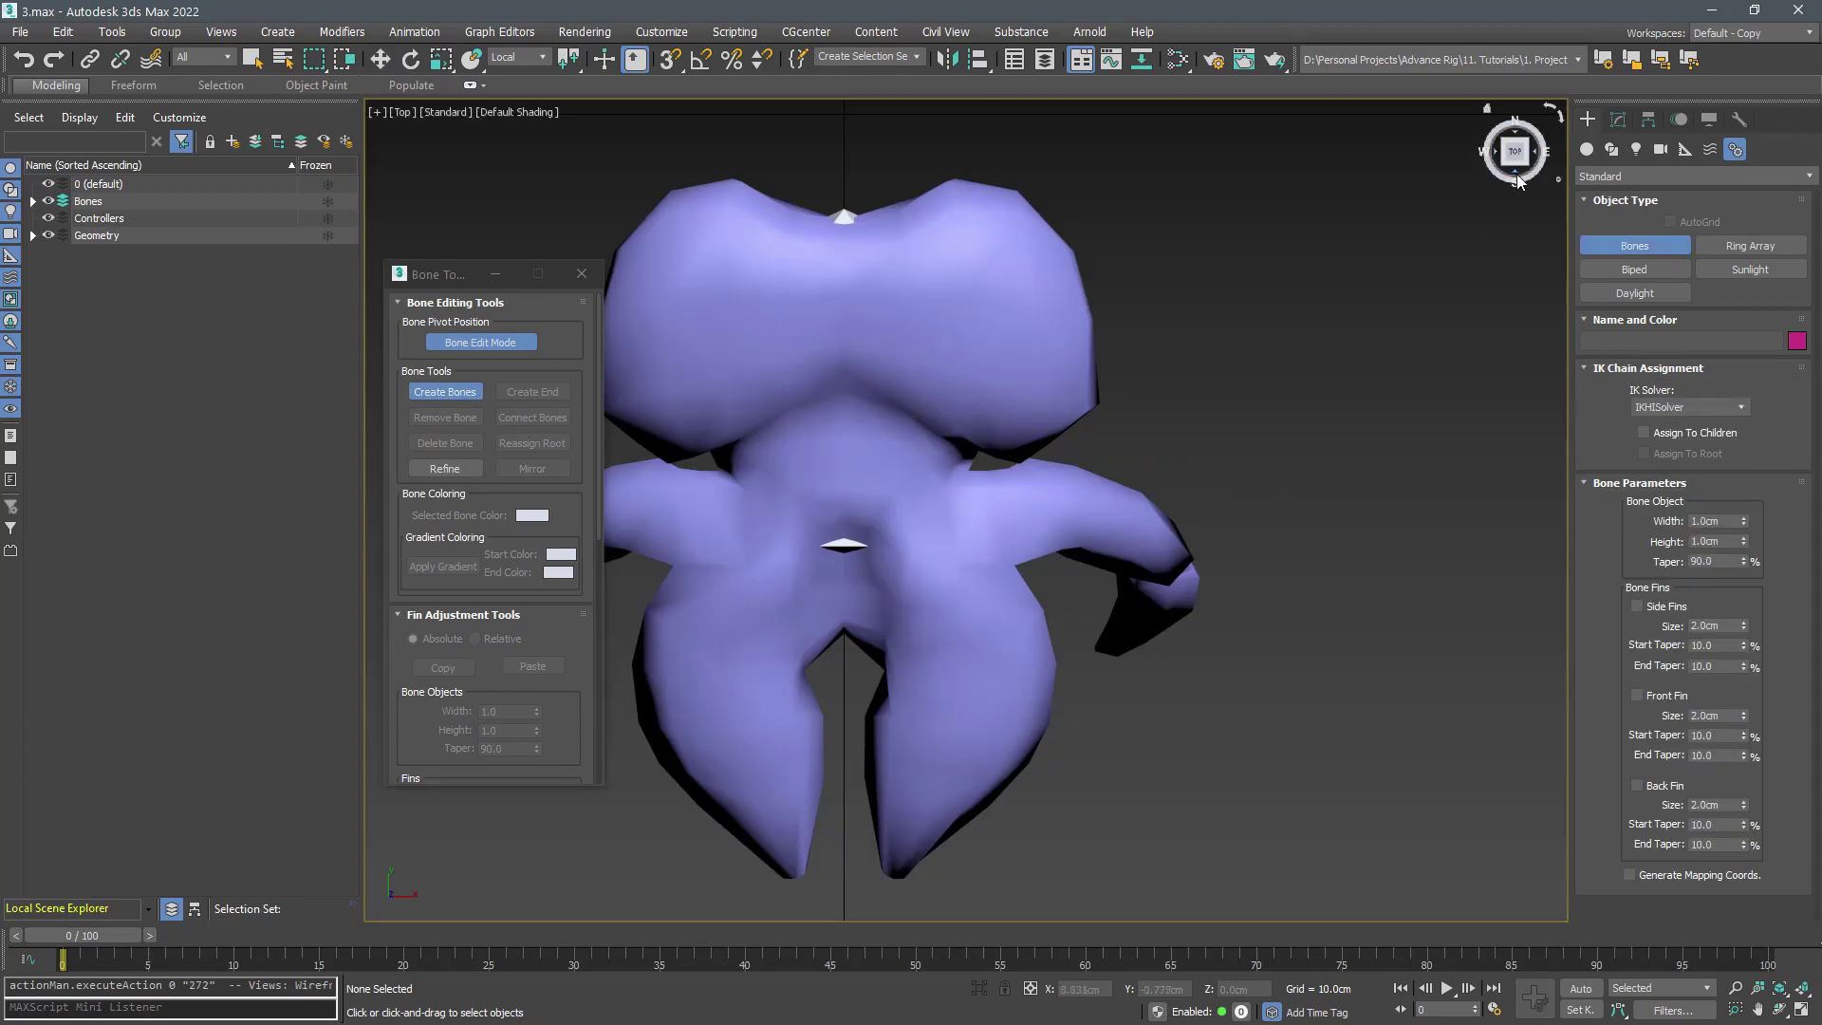
key("f")
key("F3")
left_click(1310, 585)
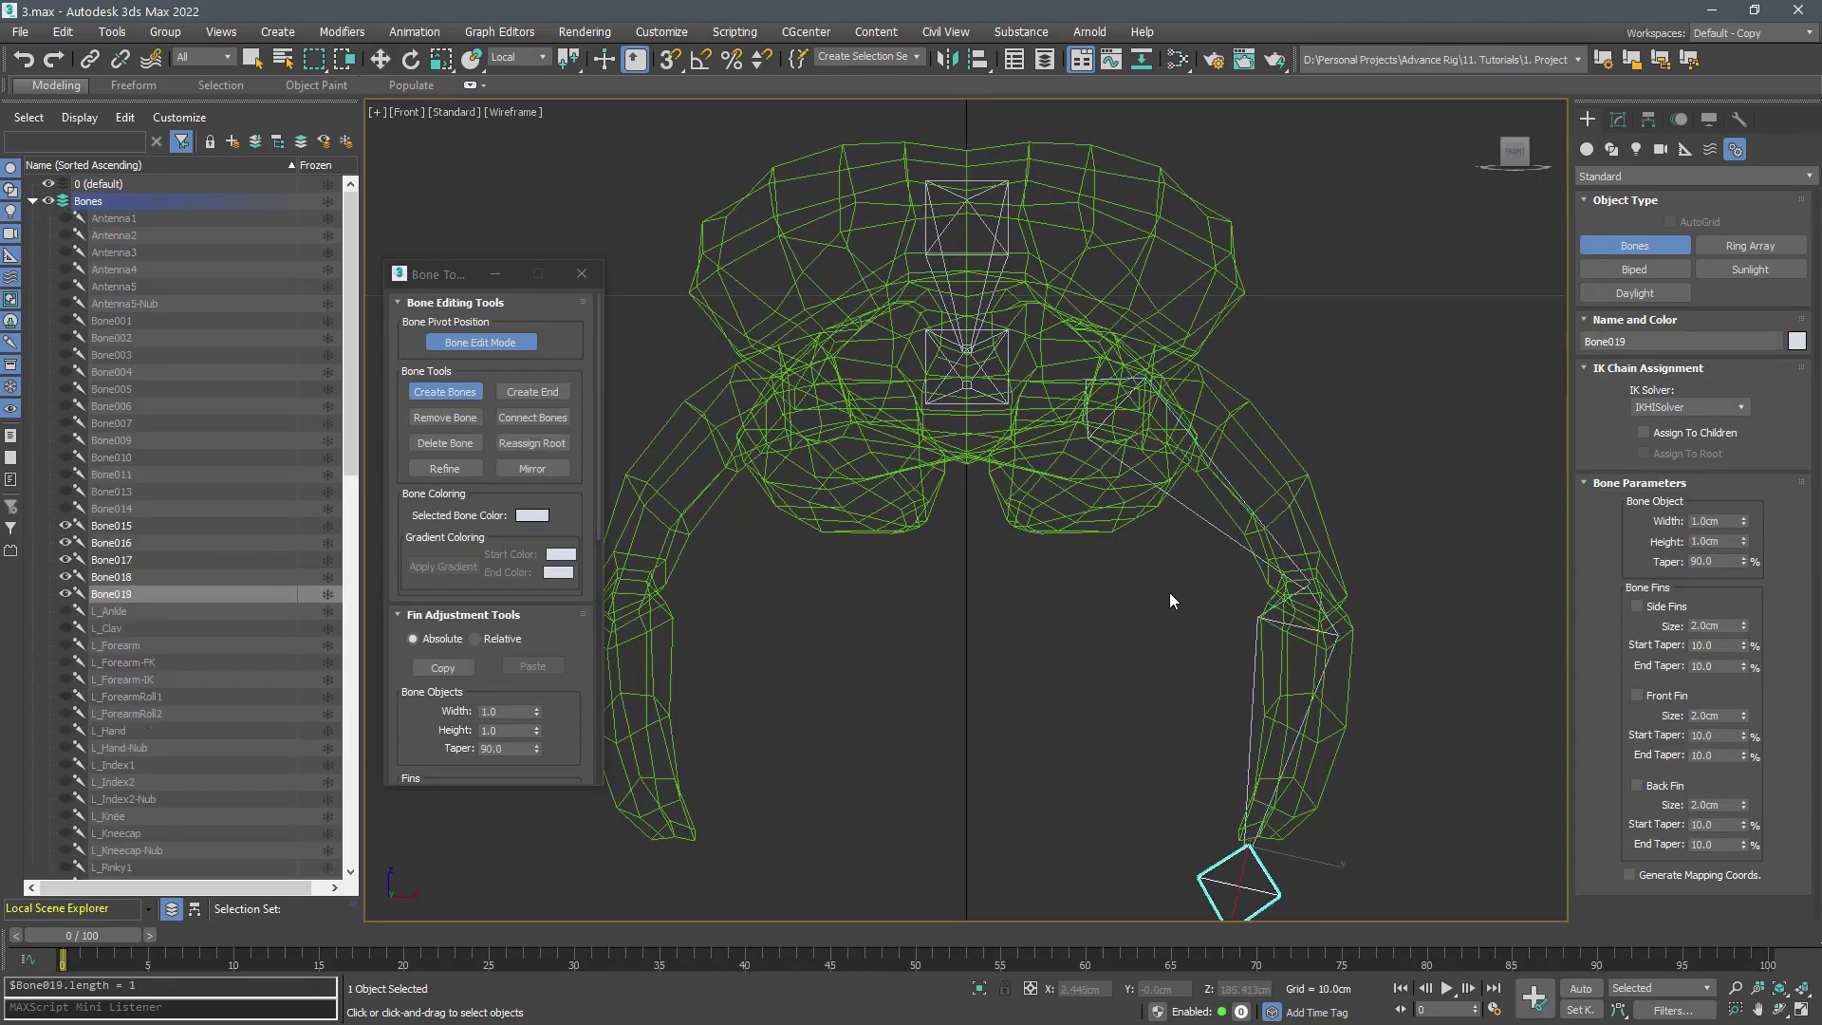
Leave Bone Edit Mode and move and rotate the leg's root bone (Bone017) into the base of the side leg
key("F3")
key("w")
left_click(1176, 489)
scroll(1175, 519, "down", 2)
middle_click_drag(1173, 518, 987, 536, "alt")
left_click(480, 344)
left_click_drag(1131, 423, 873, 485)
middle_click_drag(1026, 522, 925, 489, "alt")
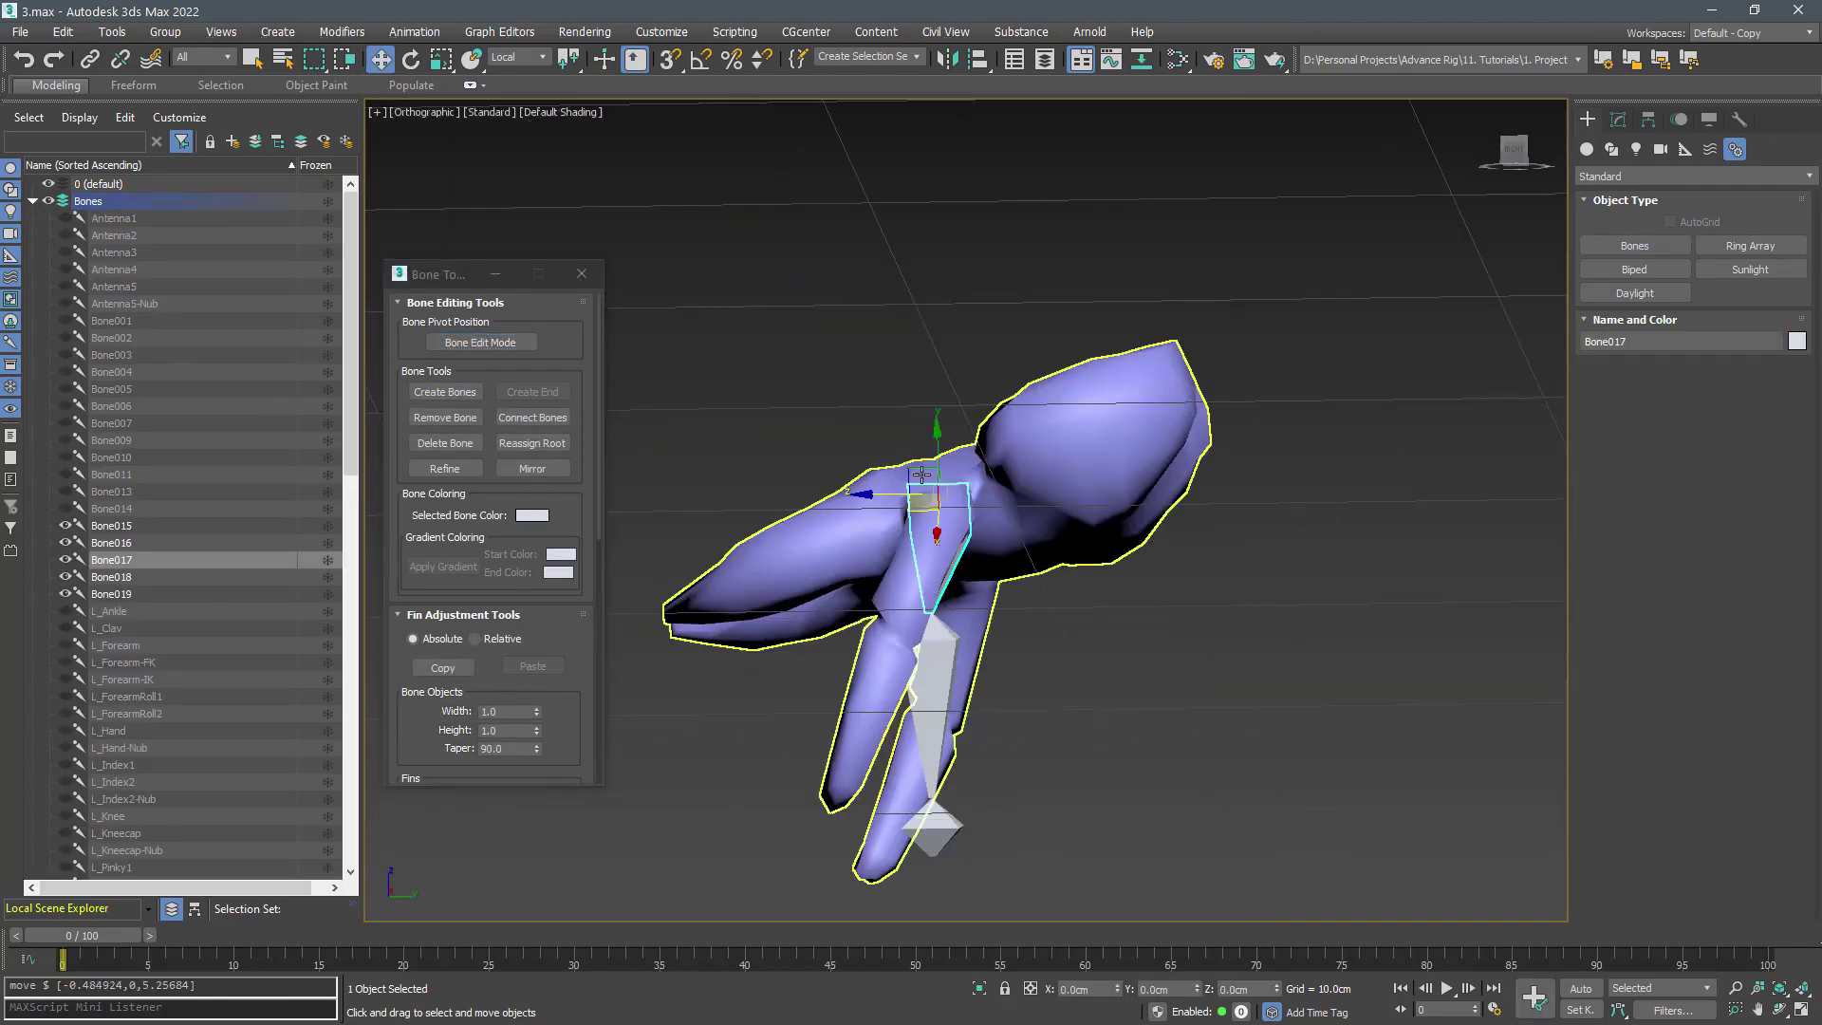
left_click_drag(984, 440, 1000, 465)
middle_click_drag(1001, 474, 940, 550, "alt")
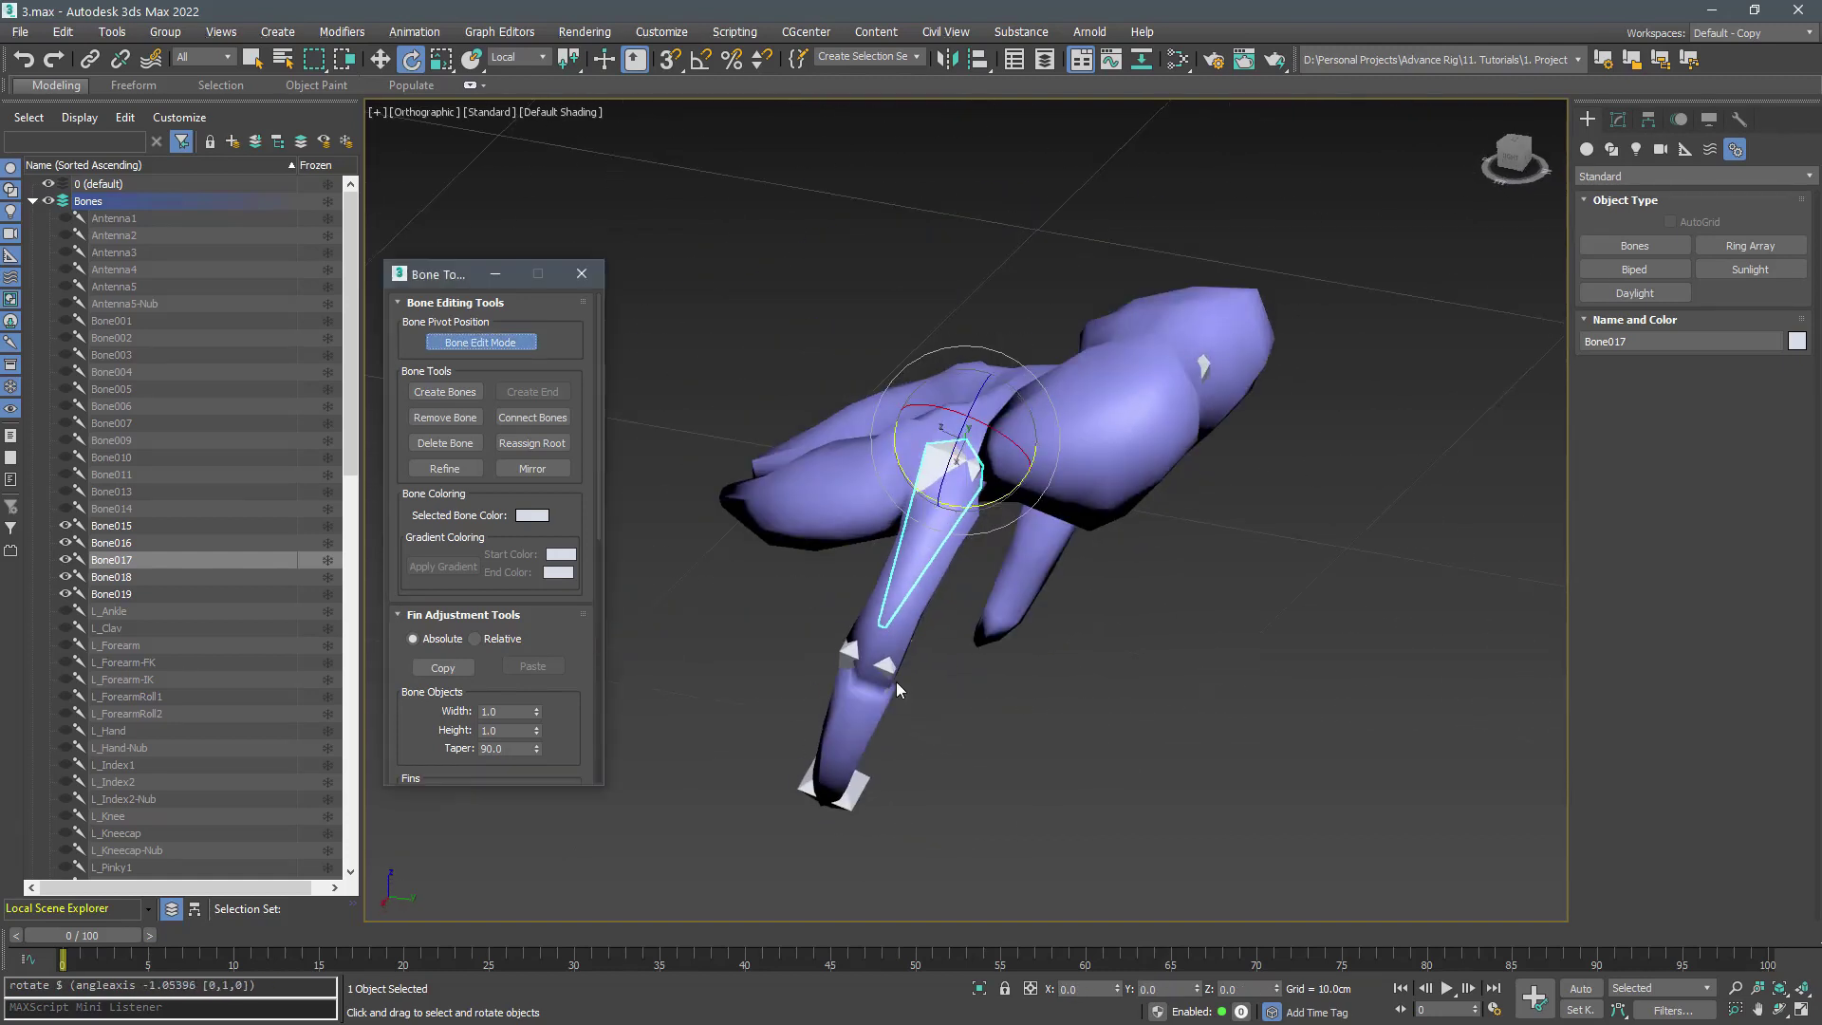
Move the base of Bone018 and the end nub onto the side leg's joint and tip in Bone Edit Mode
left_click(889, 670)
key("w")
middle_click_drag(889, 670, 1009, 613, "alt")
left_click_drag(912, 773, 921, 804)
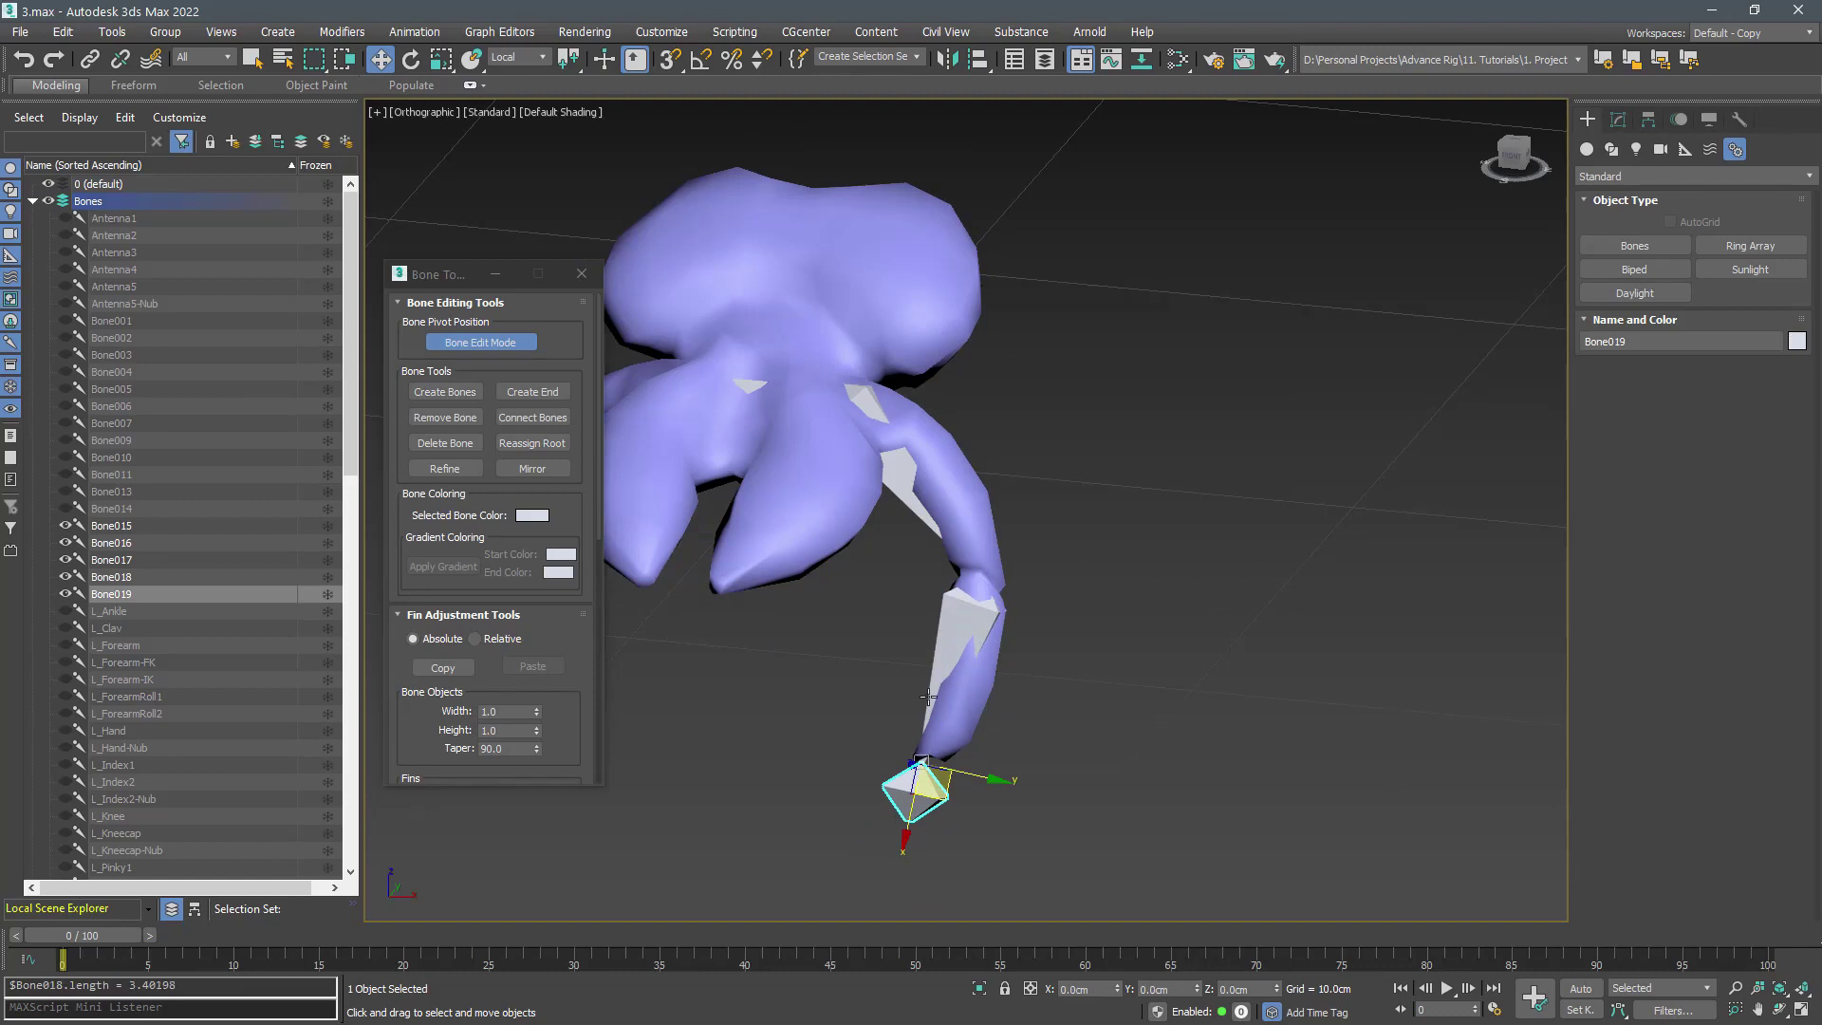
Replace the side leg's end nub with a new end bone and reset the stretch of the leg's chain
key("Delete")
left_click(927, 698)
double_click(889, 485)
middle_click_drag(889, 485, 835, 467, "alt")
scroll(569, 539, "down", 10)
left_click(557, 630)
Draw a single bone with an end nub along the large front claw on the character's left, in the top view
middle_click_drag(813, 641, 919, 685)
key("t")
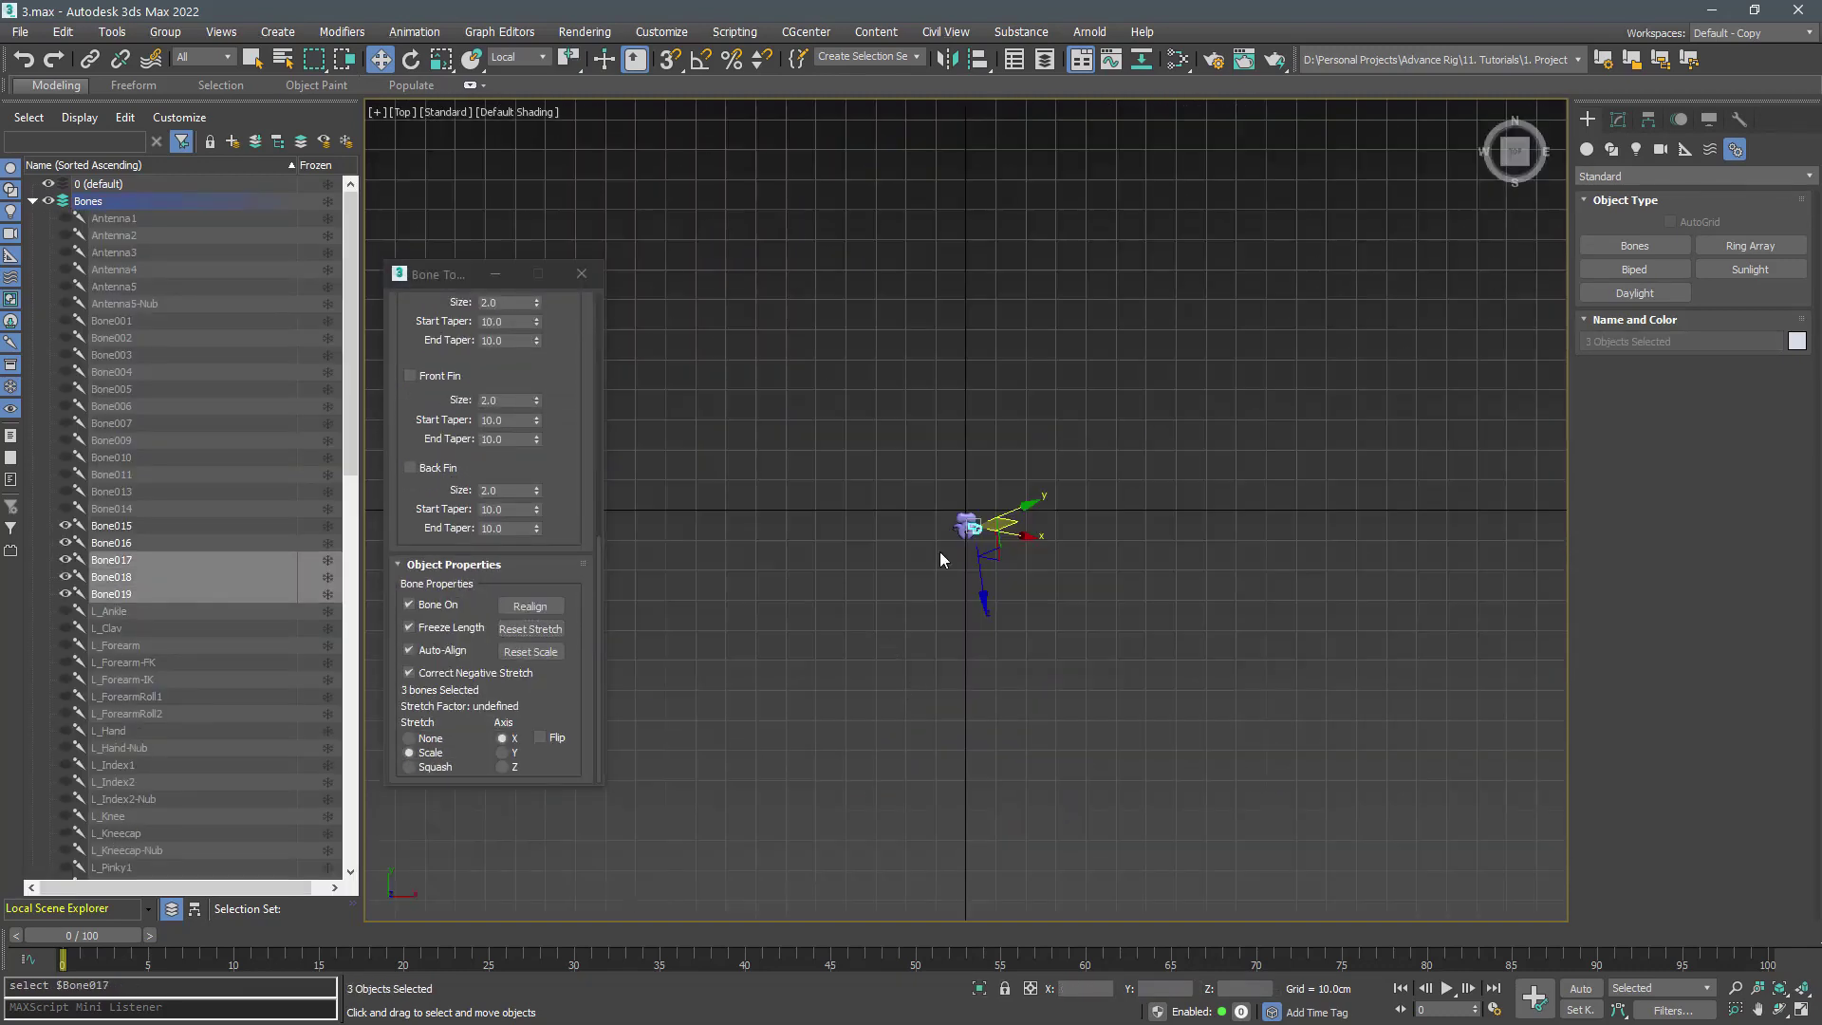
left_click(937, 553)
key("z")
scroll(479, 351, "up", 10)
left_click(446, 393)
key("F3")
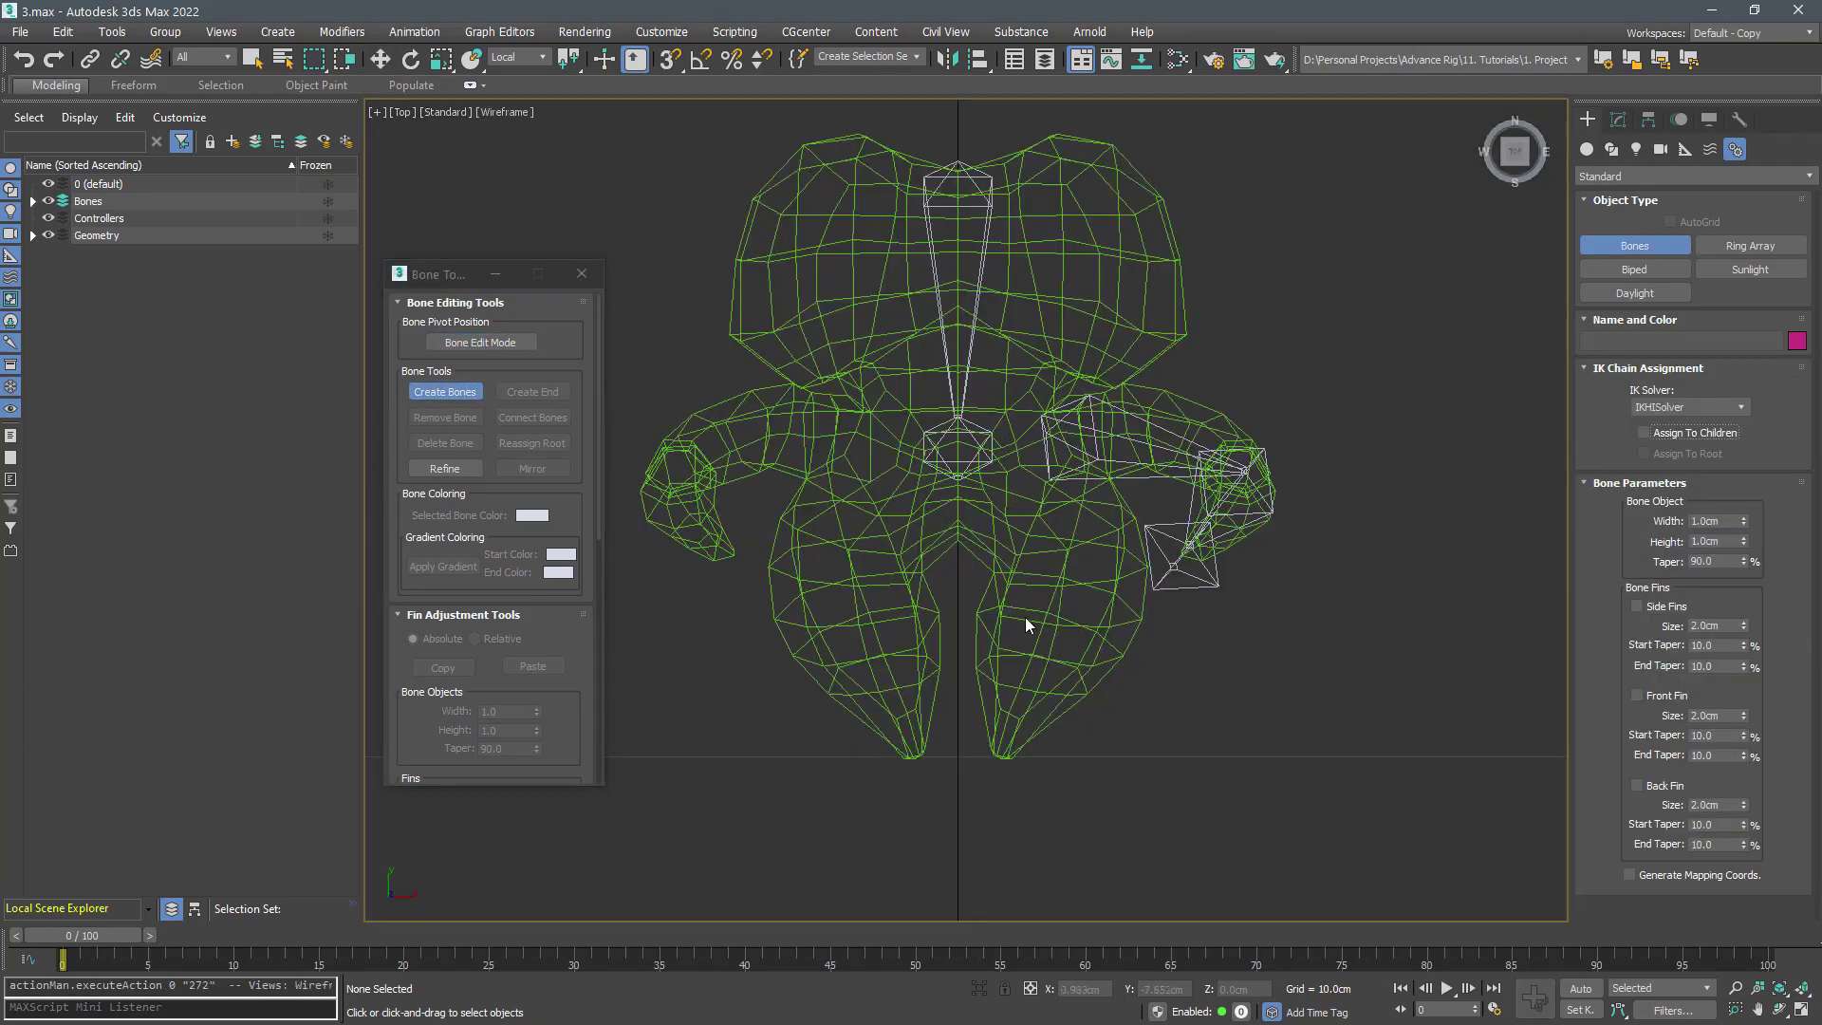
key("F3")
key("F3")
left_click(1006, 411)
left_click(1006, 765)
right_click(1005, 766)
Raise the front claw's new bone (Bone020) from the ground to the height of the character's mouth
key("w")
scroll(1028, 433, "up", 6)
left_click(1000, 397)
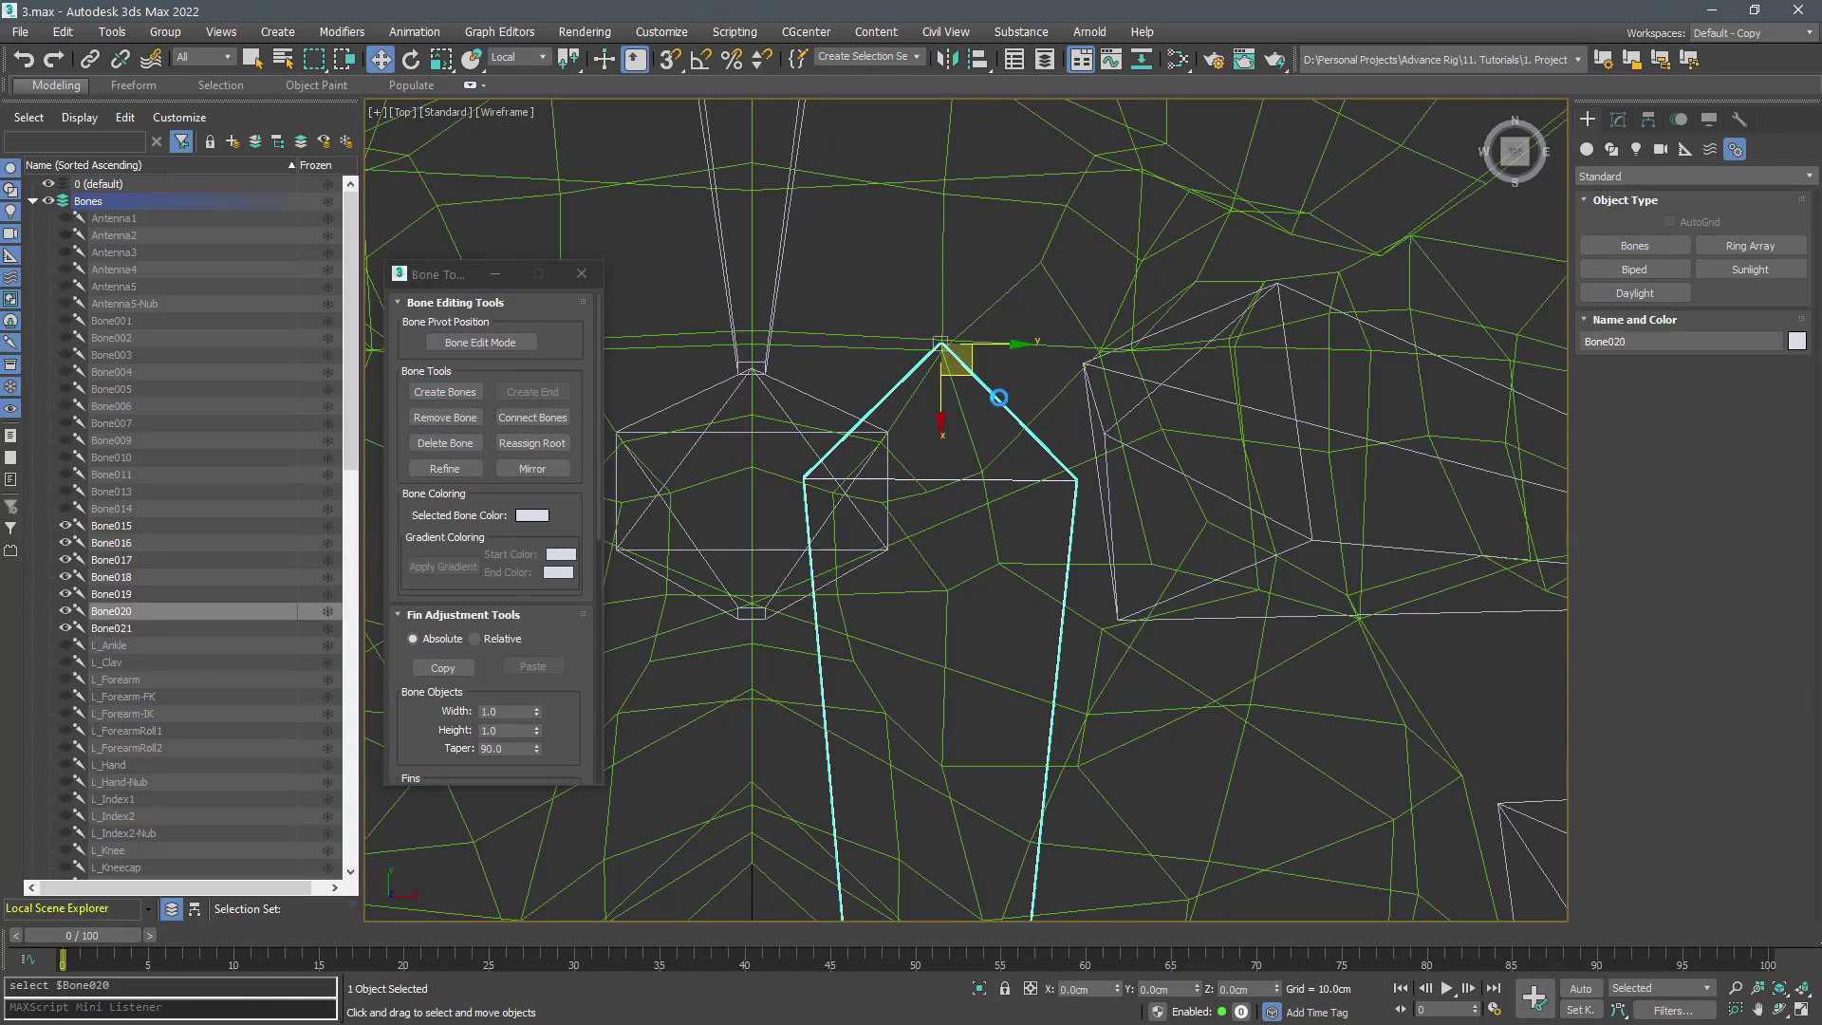
key("F3")
scroll(1000, 398, "down", 9)
middle_click_drag(1000, 397, 1001, 488, "alt")
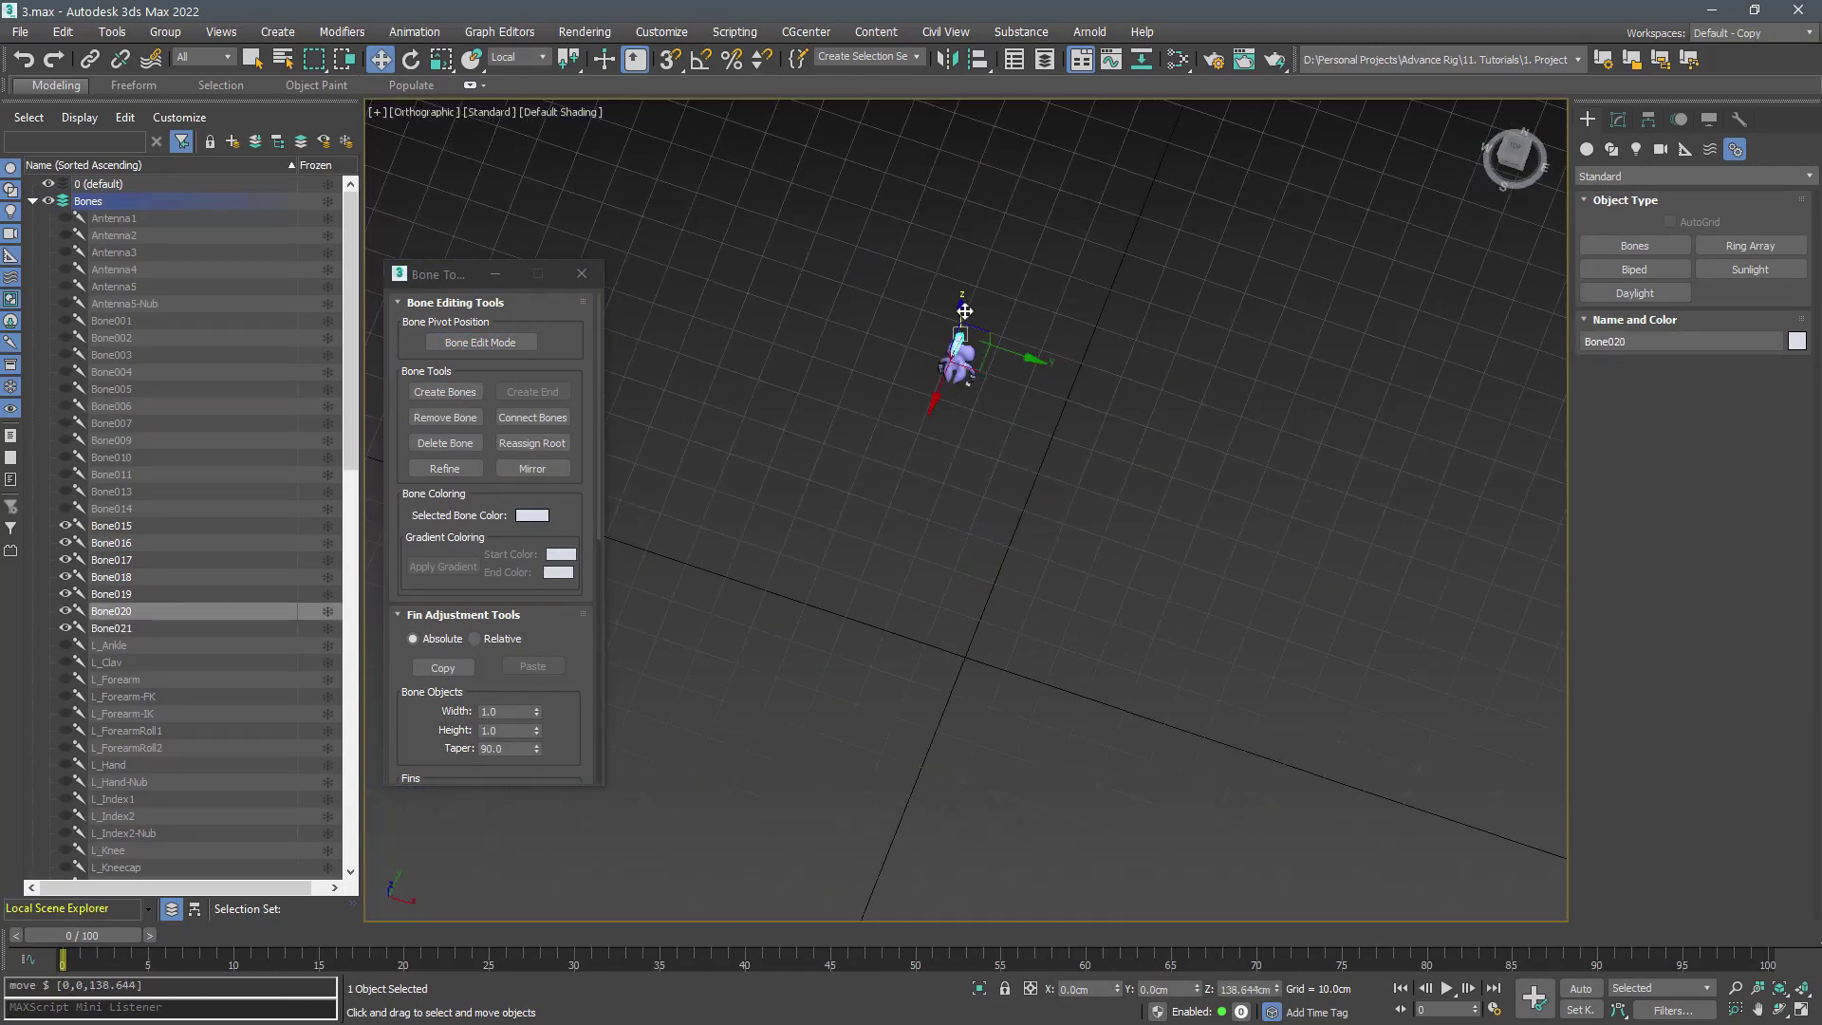
left_click_drag(964, 311, 965, 310)
key("p")
key("z")
middle_click_drag(1038, 492, 1168, 408, "alt")
key("F3")
left_click_drag(1192, 382, 1193, 281)
middle_click_drag(1278, 349, 1247, 391)
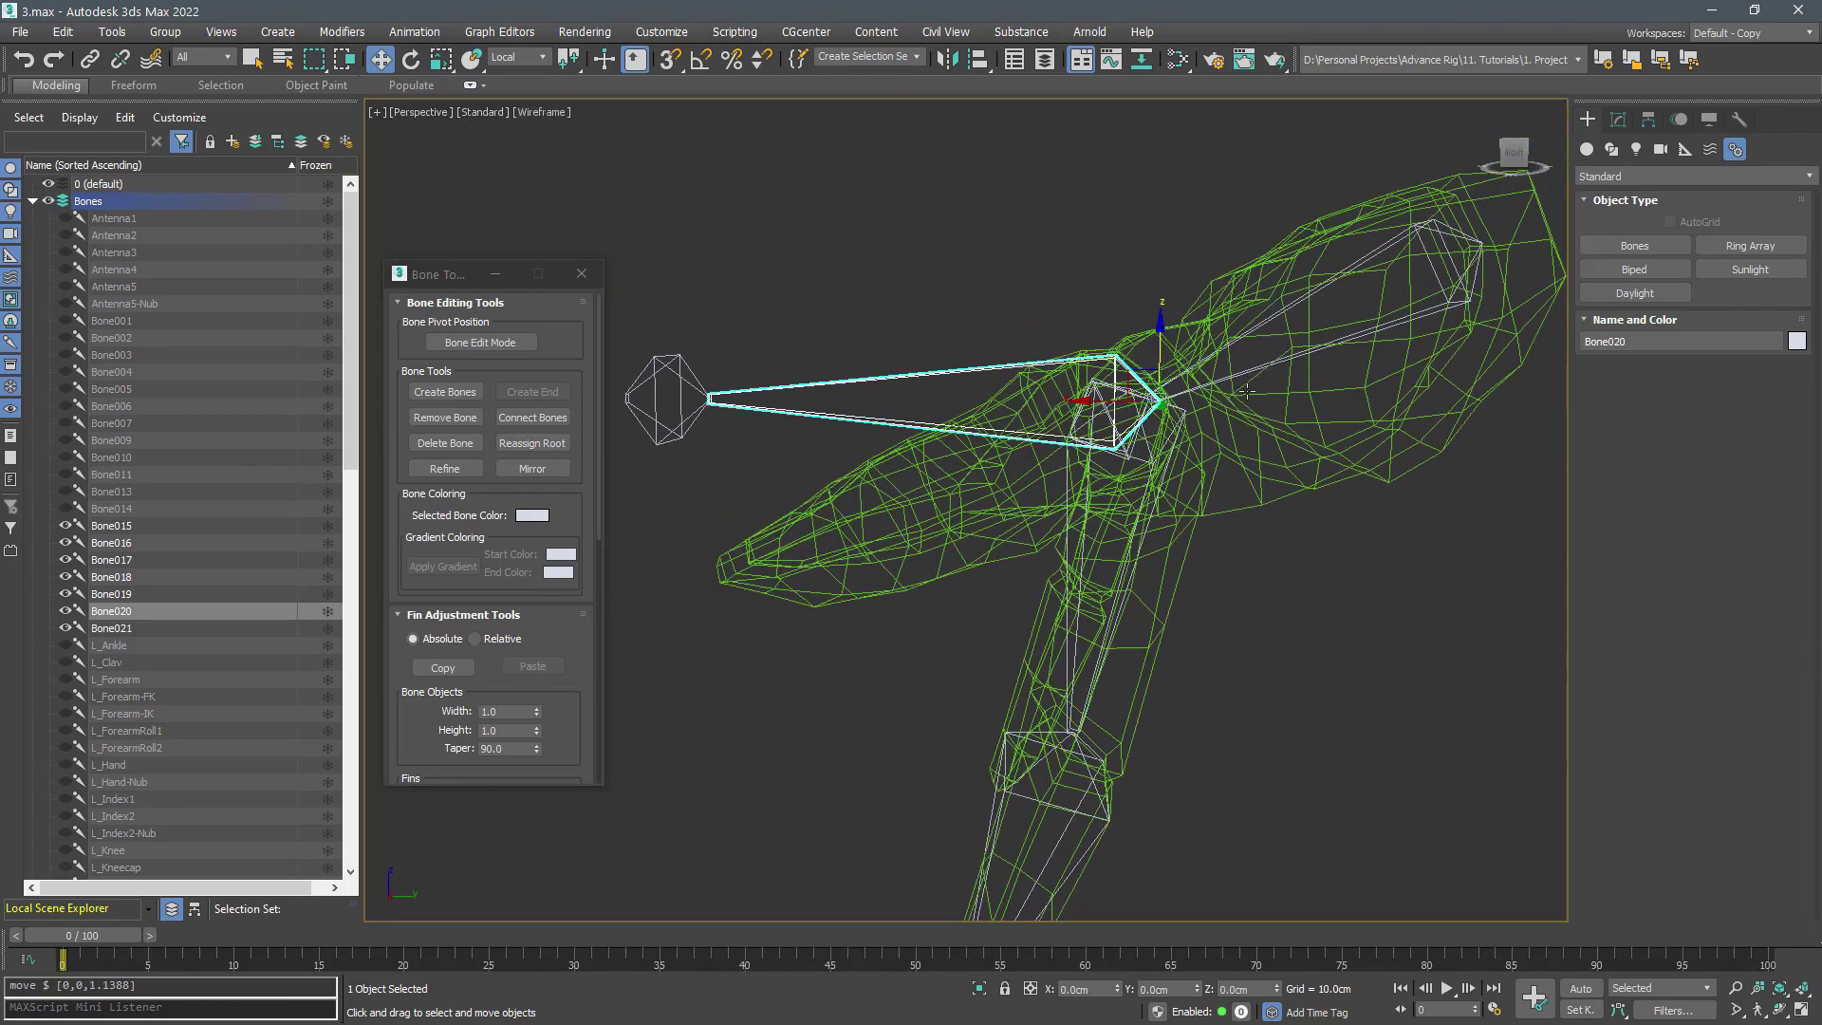
Align the position of the front claw's bone (Bone020) to Bone015, using the pivot points of both
key("alt+a")
scroll(1282, 333, "up", 7)
left_click(1288, 323)
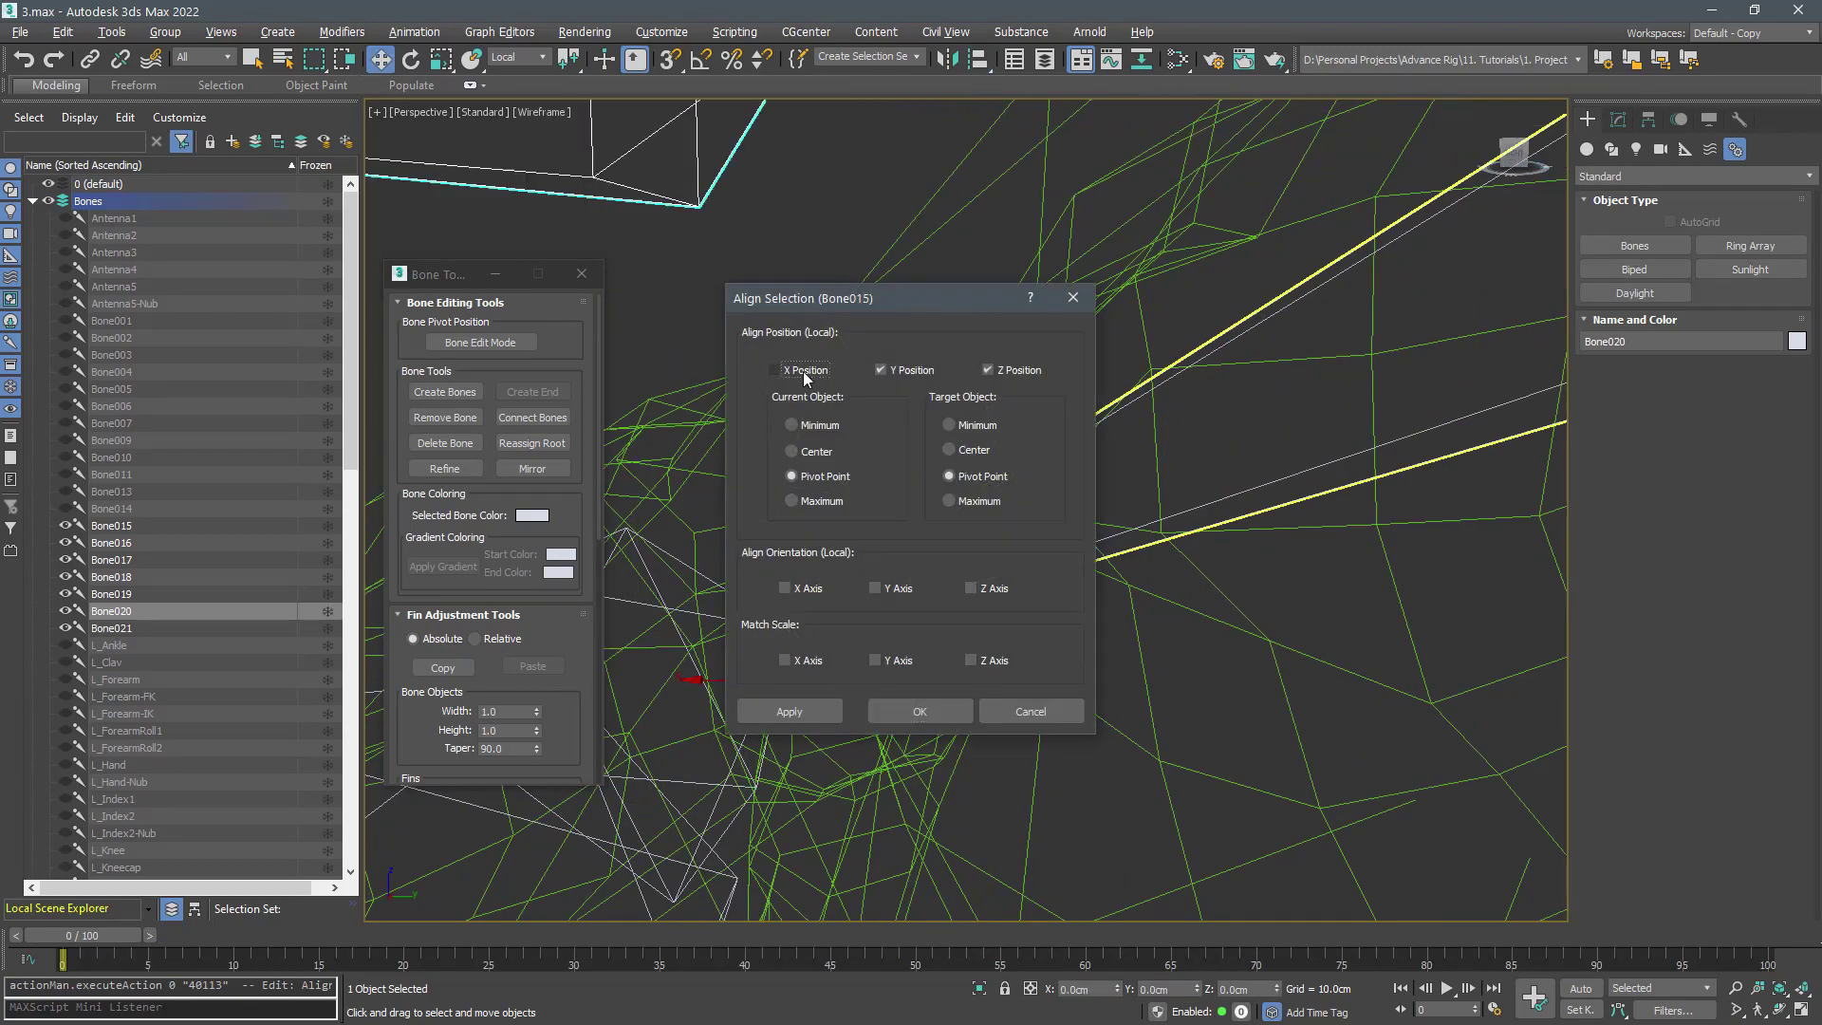
left_click(921, 711)
Link the front claw's bone (Bone020) to Bone015 and link the side leg's root bone (Bone017) into the mouth hierarchy
scroll(1069, 488, "down", 8)
mouse_move(1070, 488)
middle_mouse_down("alt")
mouse_move(997, 606)
mouse_move(968, 566)
middle_mouse_up("alt")
key("F3")
key("F3")
left_click(90, 59)
scroll(988, 525, "up", 5)
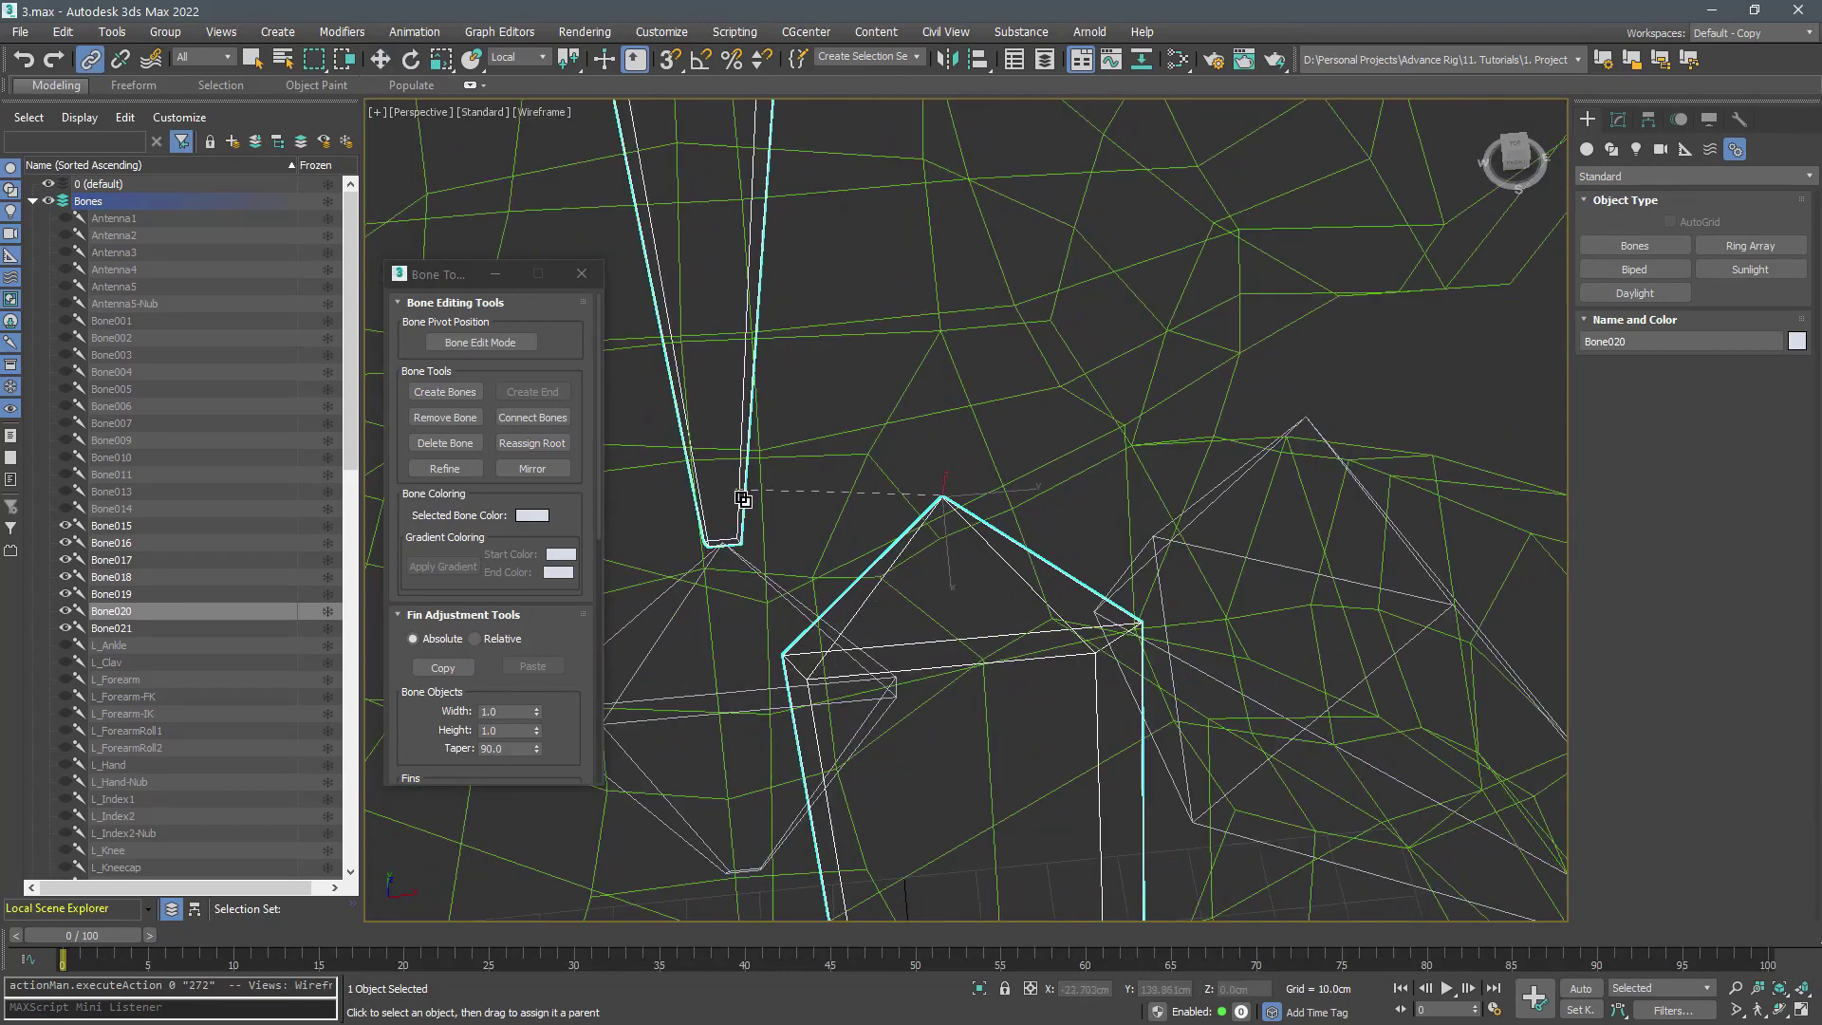
scroll(743, 500, "down", 8)
mouse_move(1187, 532)
left_mouse_down()
mouse_move(919, 358)
mouse_move(944, 368)
left_mouse_up()
scroll(936, 363, "up", 5)
scroll(926, 356, "down", 7)
key("F3")
Hide the Geometry layer and rename Bone015 as Labium1 and its end nub, Bone016, as Labium1-Nub
left_click(855, 320)
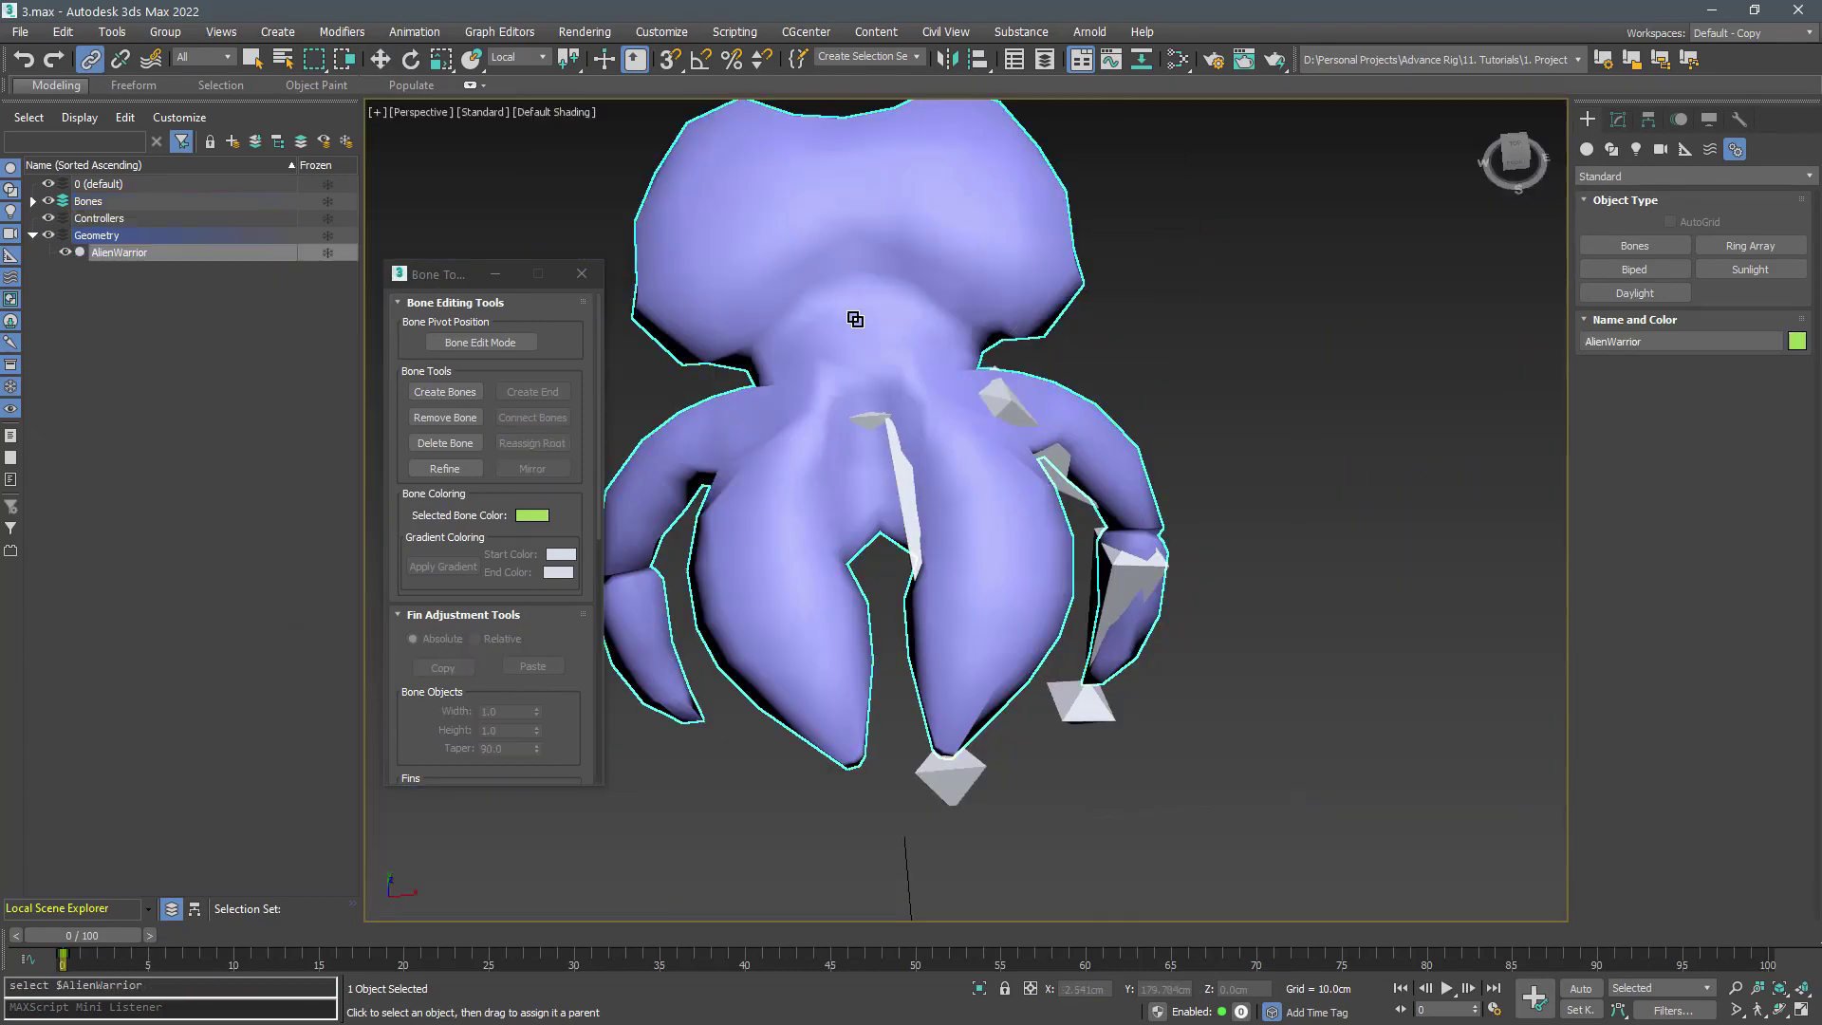
left_click(47, 235)
left_click(845, 228)
double_click(128, 526)
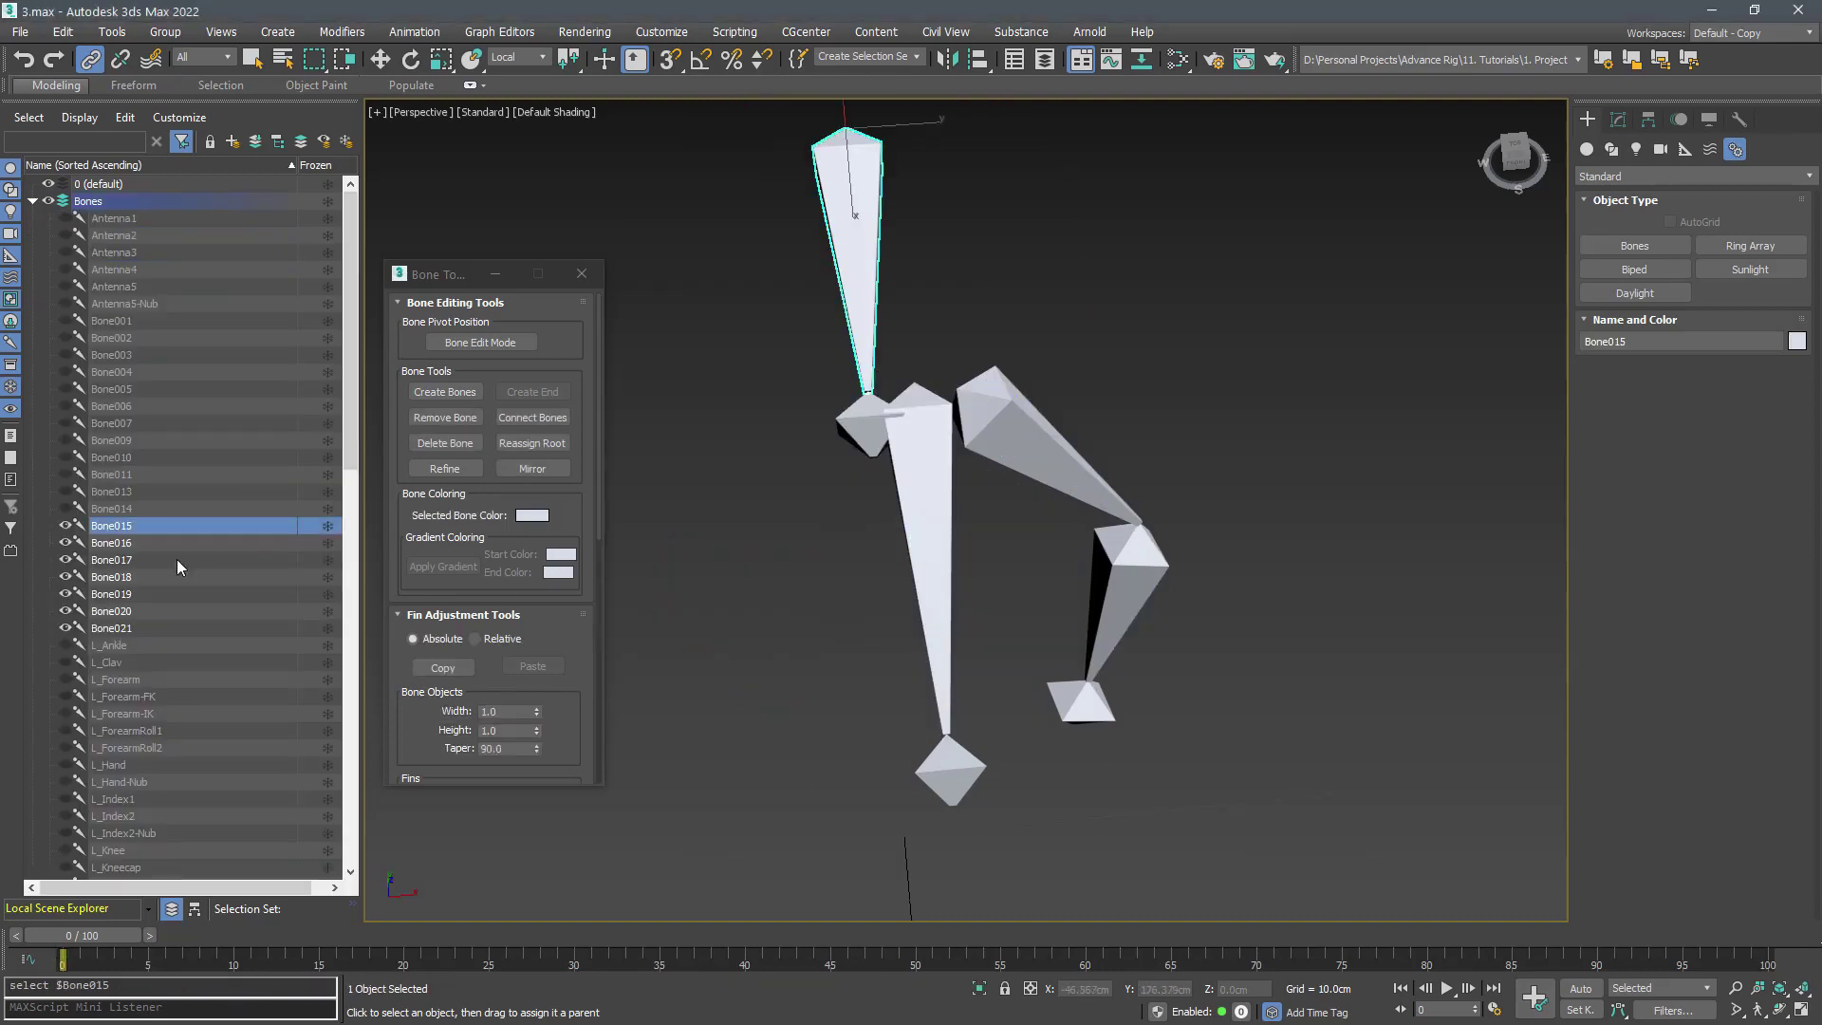
type("Labium1")
key("Return")
key("Page_Down")
left_click(869, 424)
double_click(142, 543)
type("Labium")
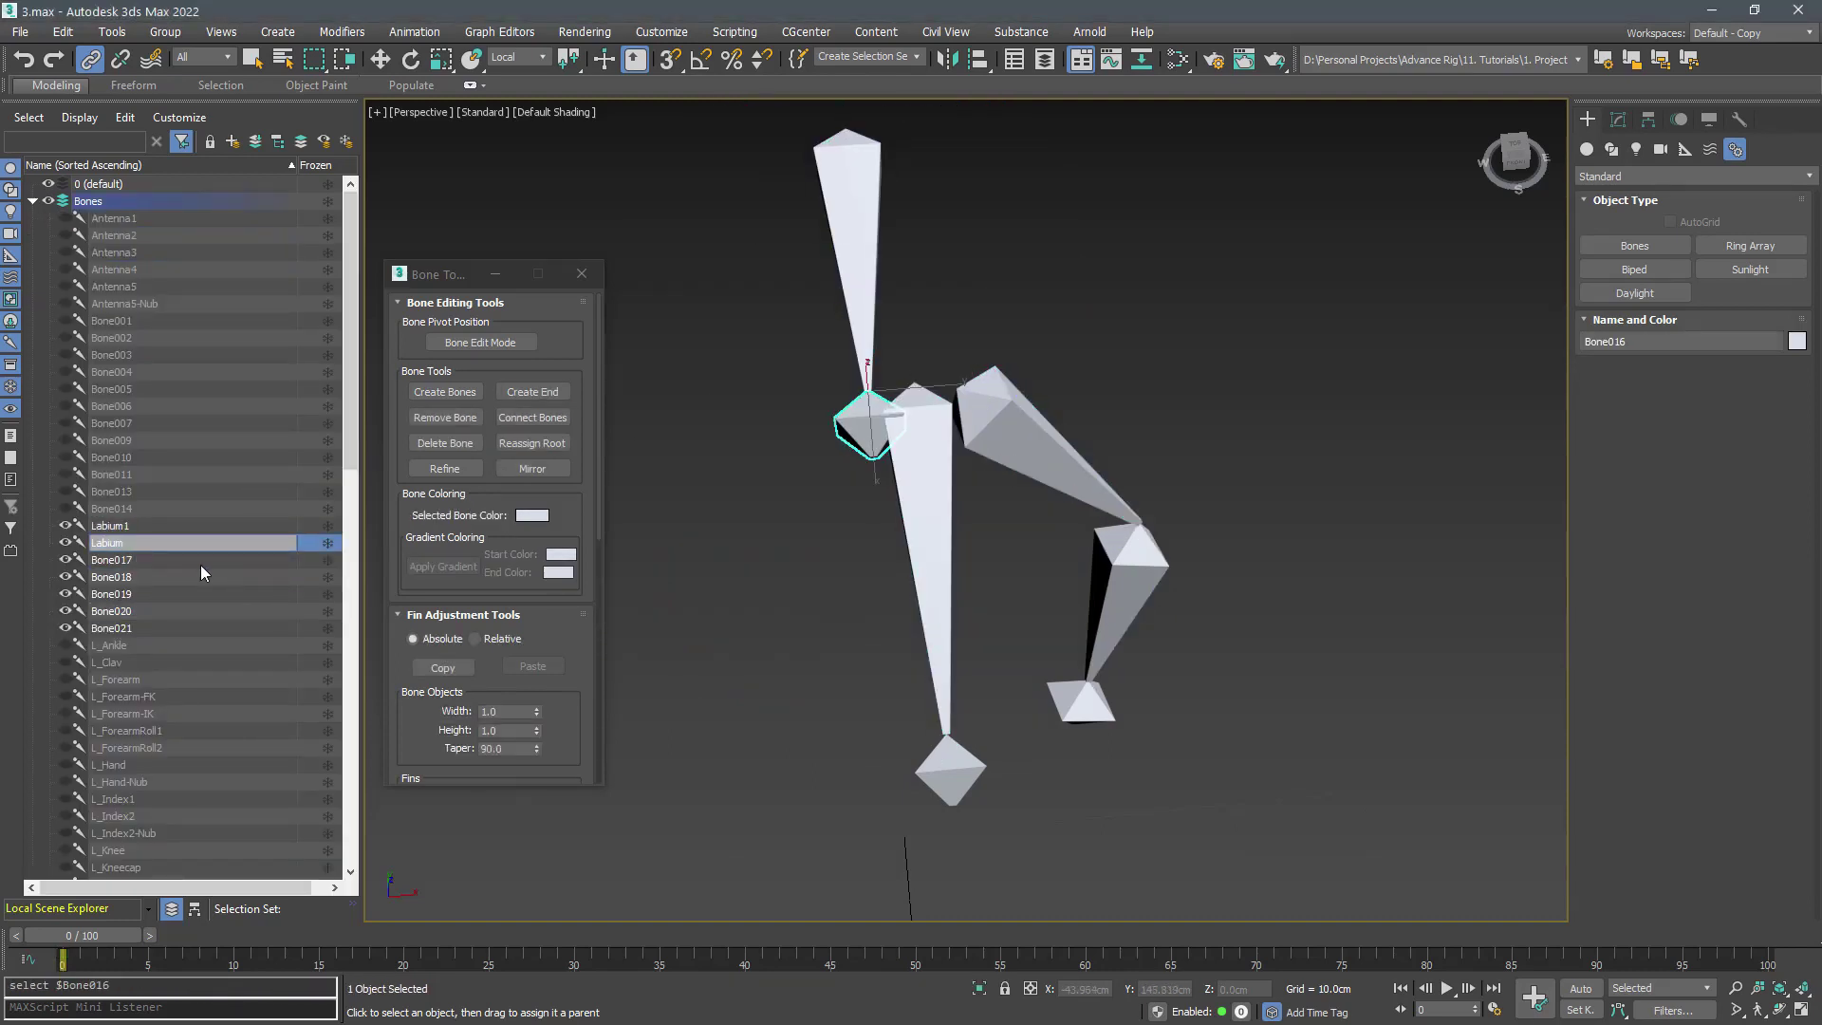
type("1-Nub")
key("Return")
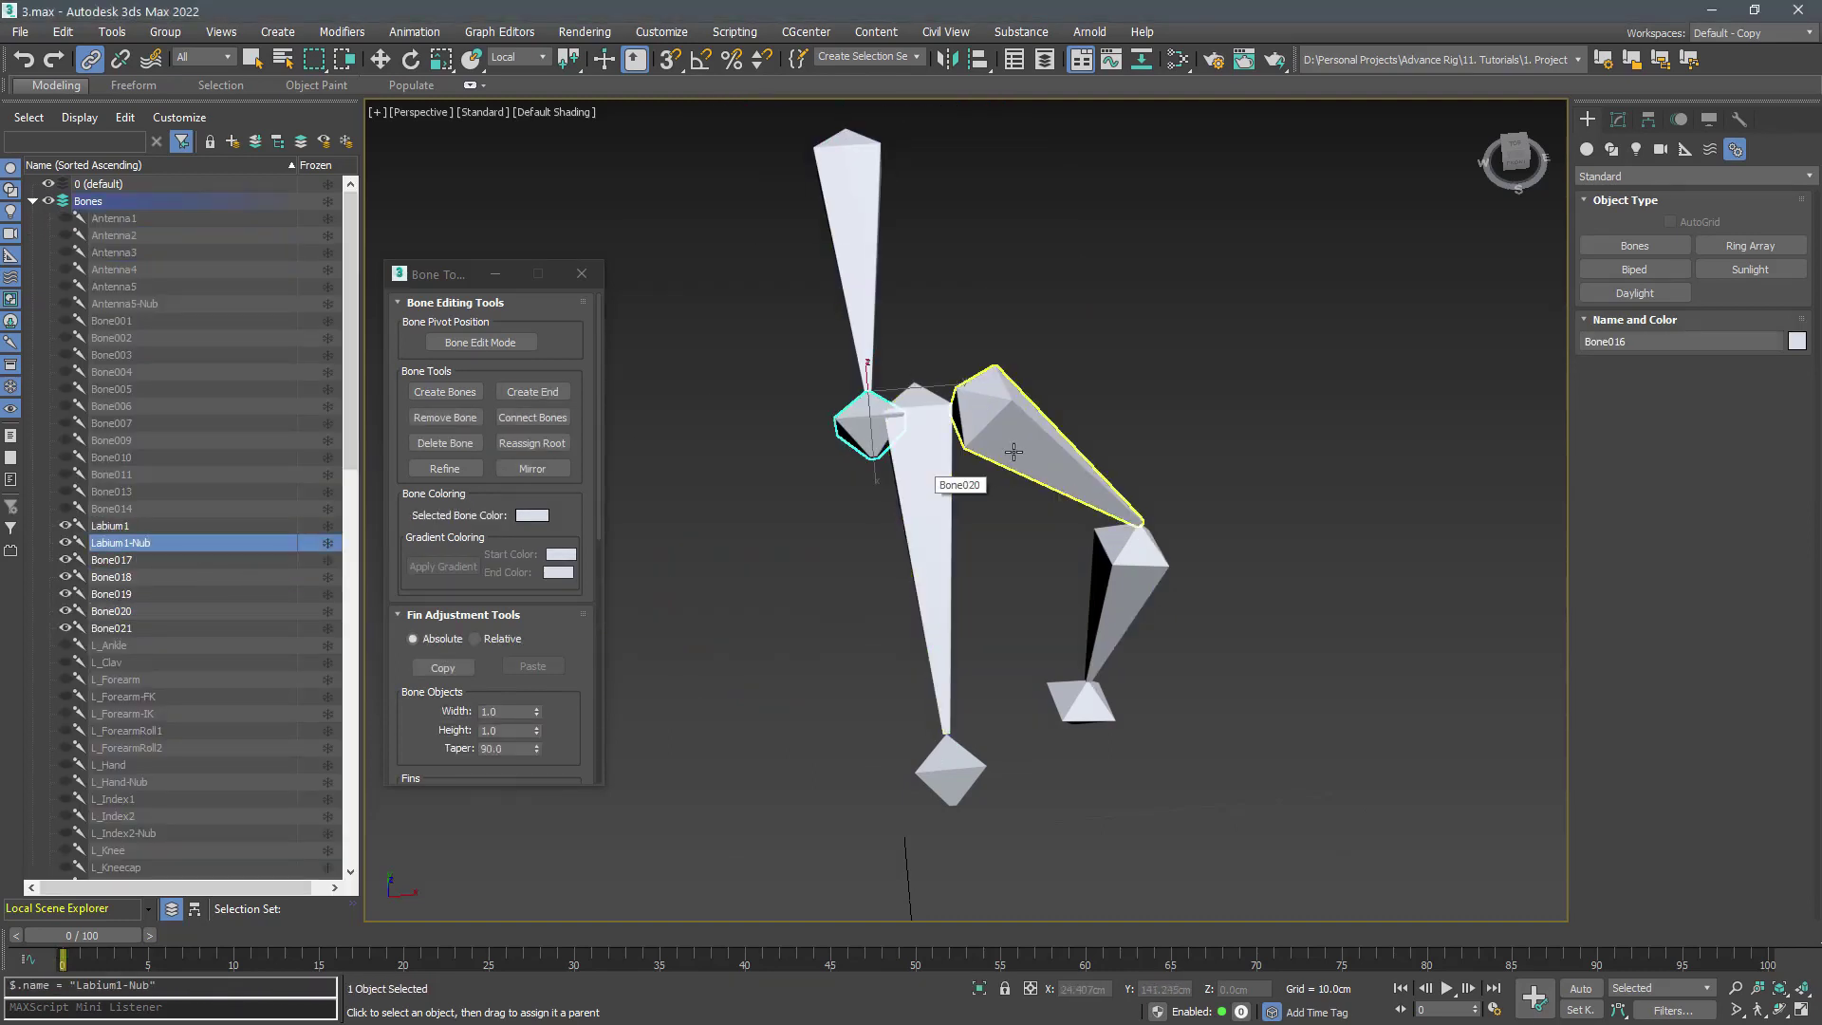
Rename the side leg's bones Bone017, Bone018 and Bone019 as Labium2, Labium3 and Labium3-Nub
type("Labium2")
key("Return")
key("Down")
key("F2")
type("Labium3")
key("Return")
key("Down")
key("F2")
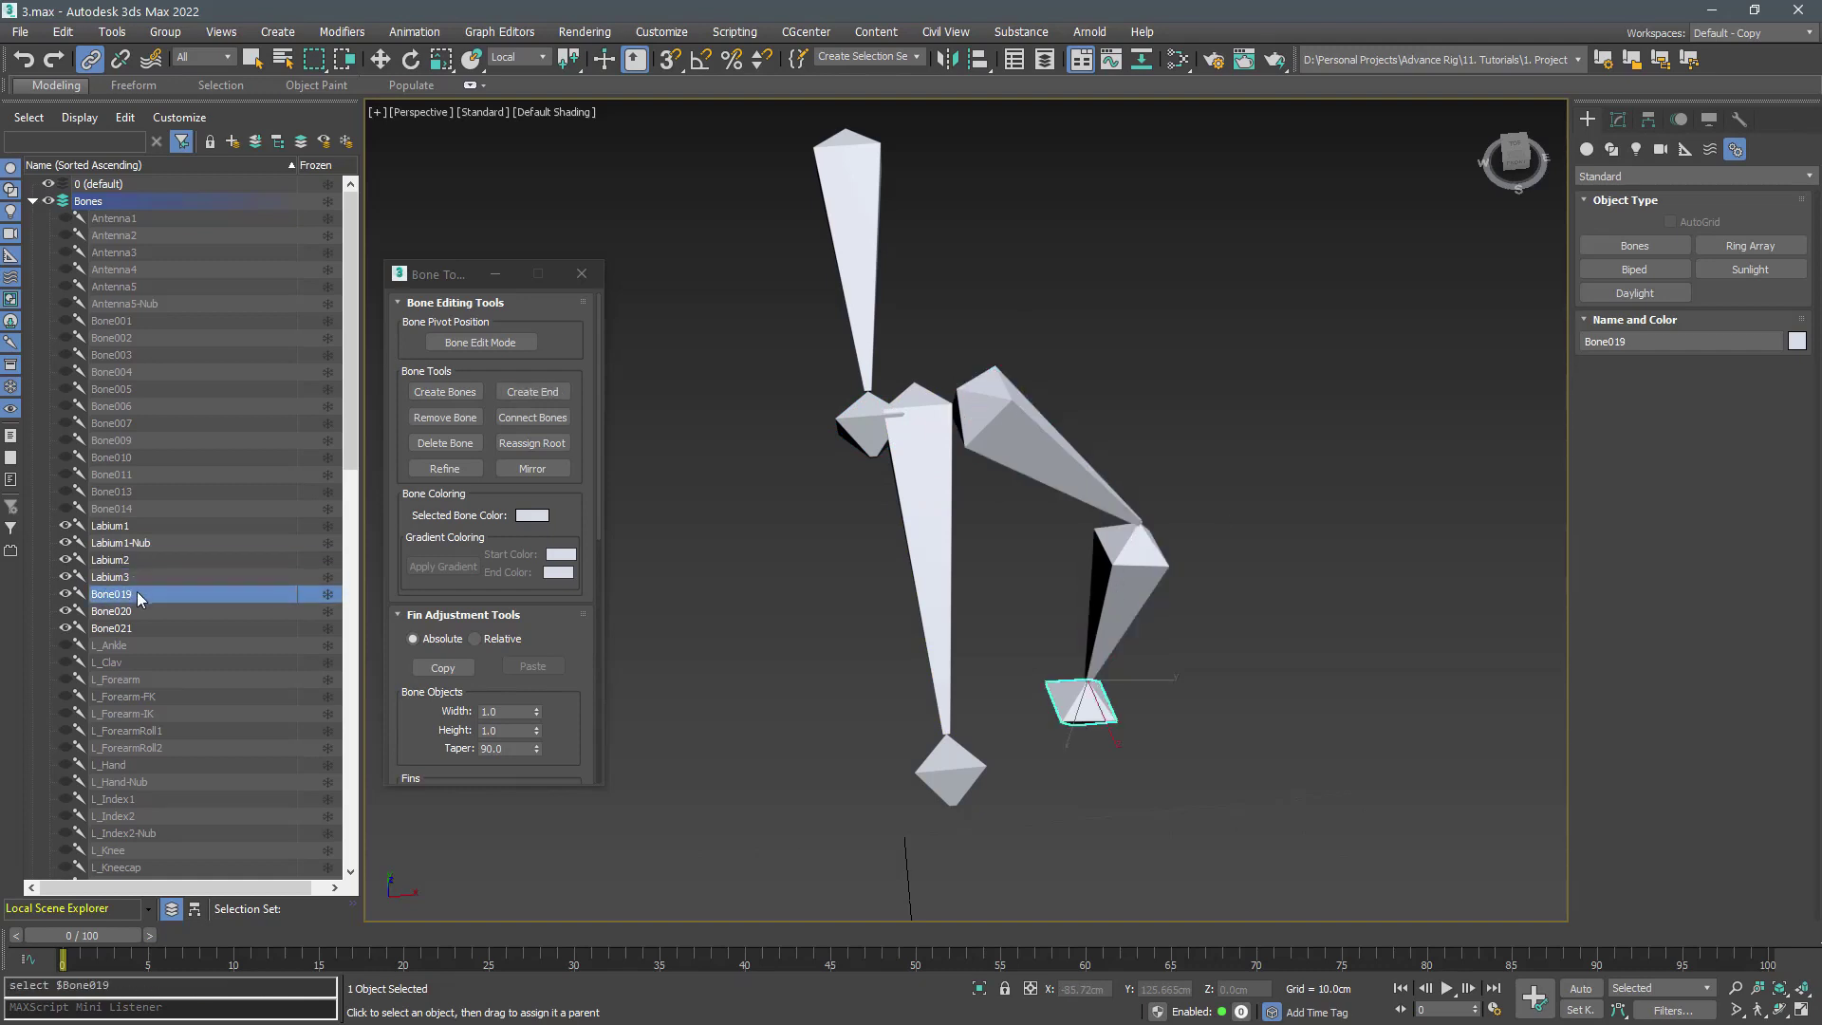
type("Labium3-Nub")
key("Return")
Rename the front claw's bone, Bone020, as Labium4 and its end nub, Bone021, as Labium4-Nub
key("Down")
key("F2")
type("Labium4")
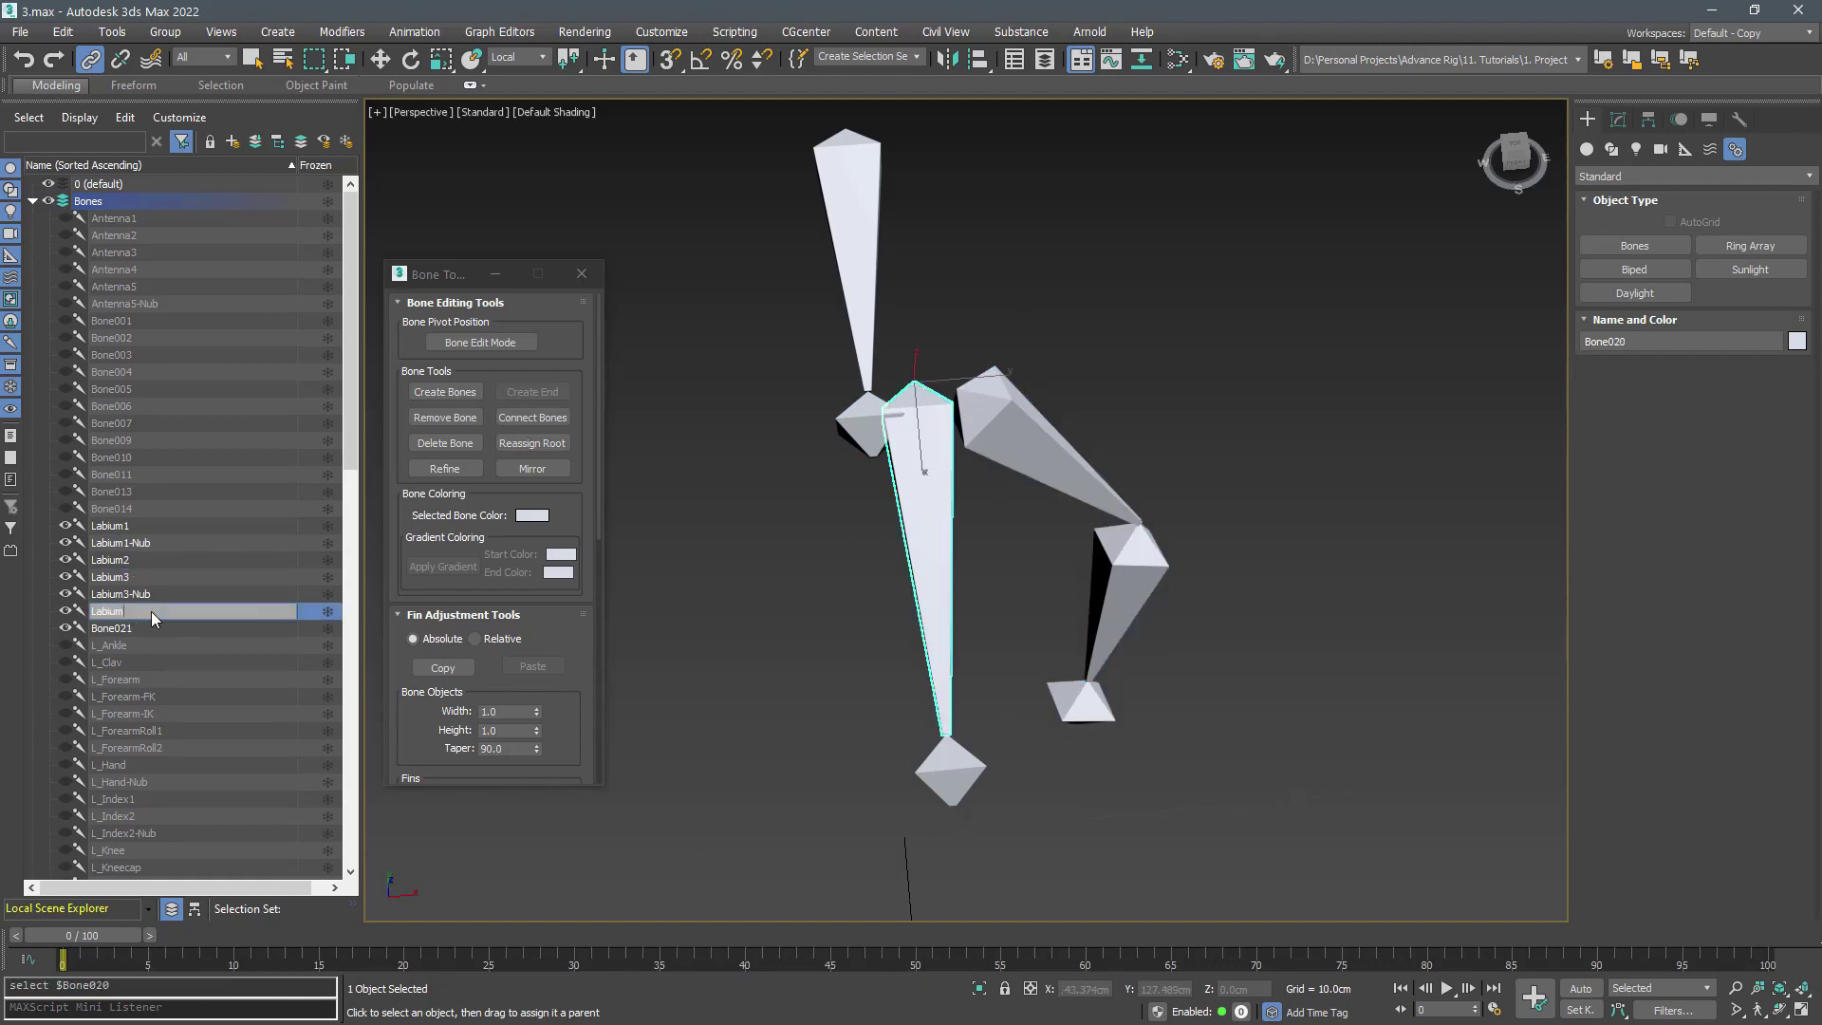
key("Return")
key("Down")
key("F2")
type("Labium4-Nub")
key("Return")
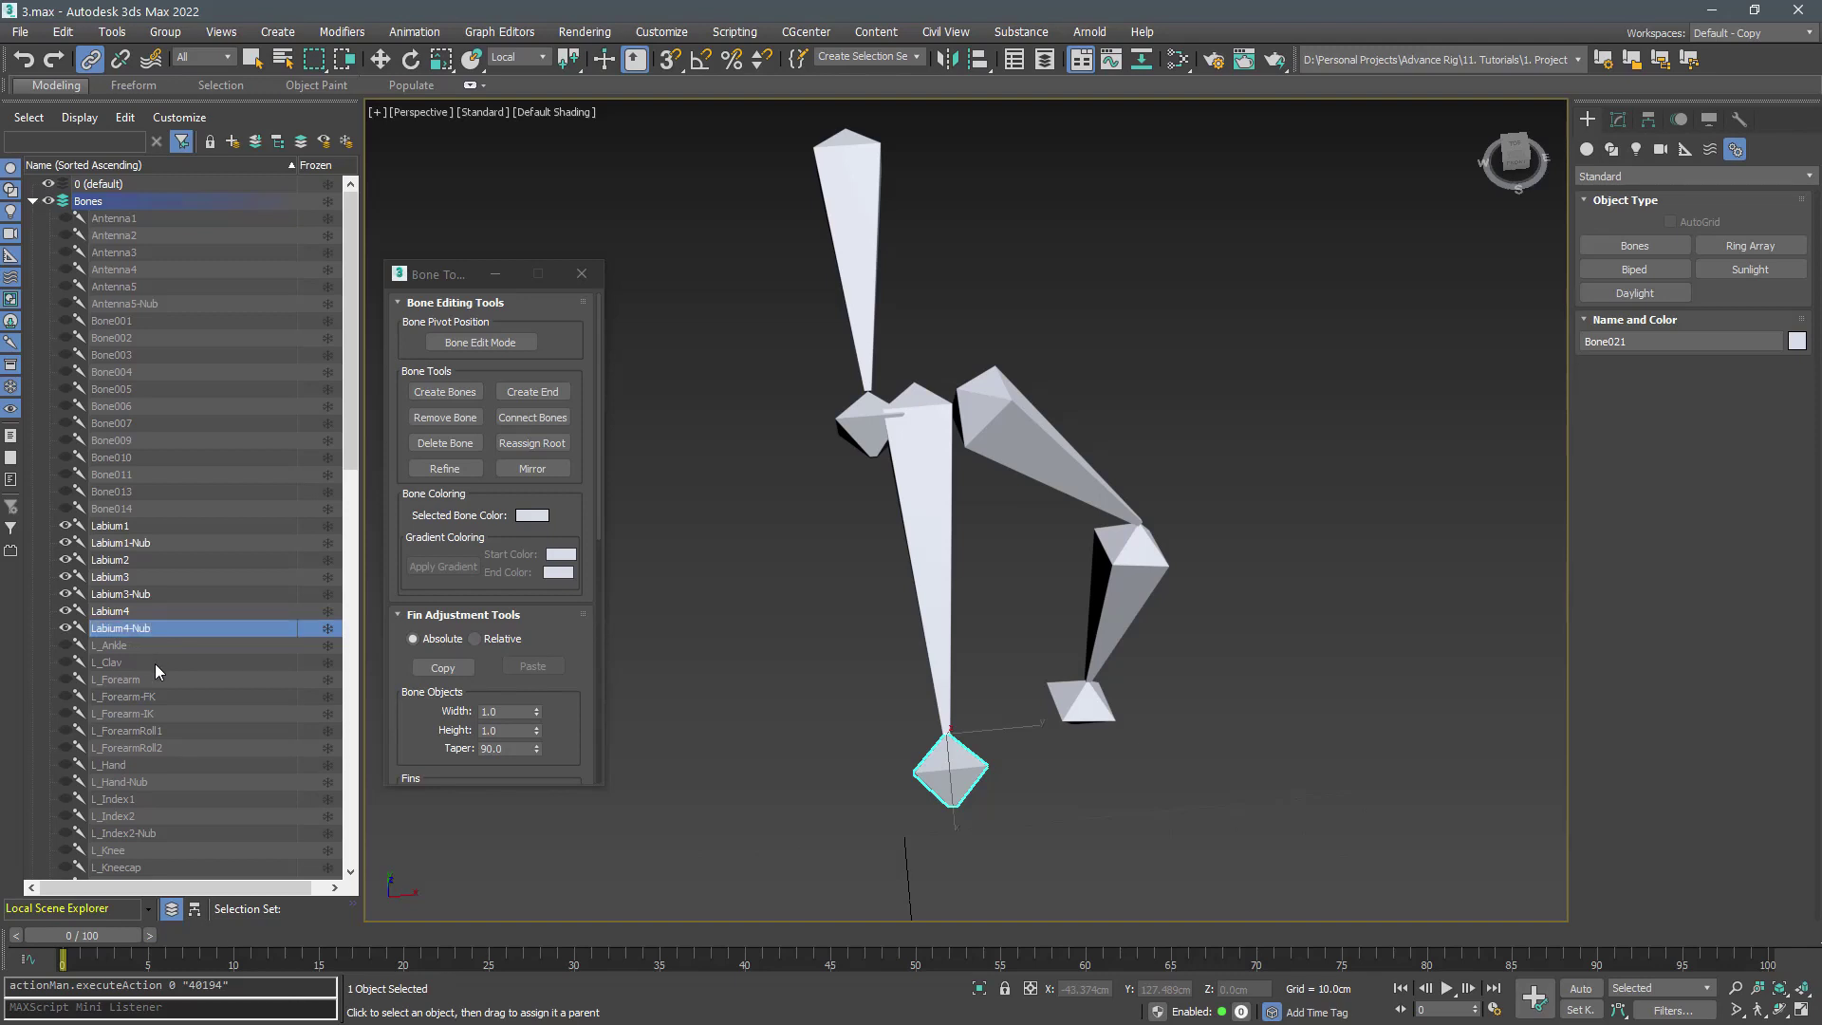
Unhide all objects in the scene and all hidden polygons of the AlienWarrior mesh
left_click(774, 652)
right_click(774, 652)
left_click(801, 569)
left_click(1003, 568)
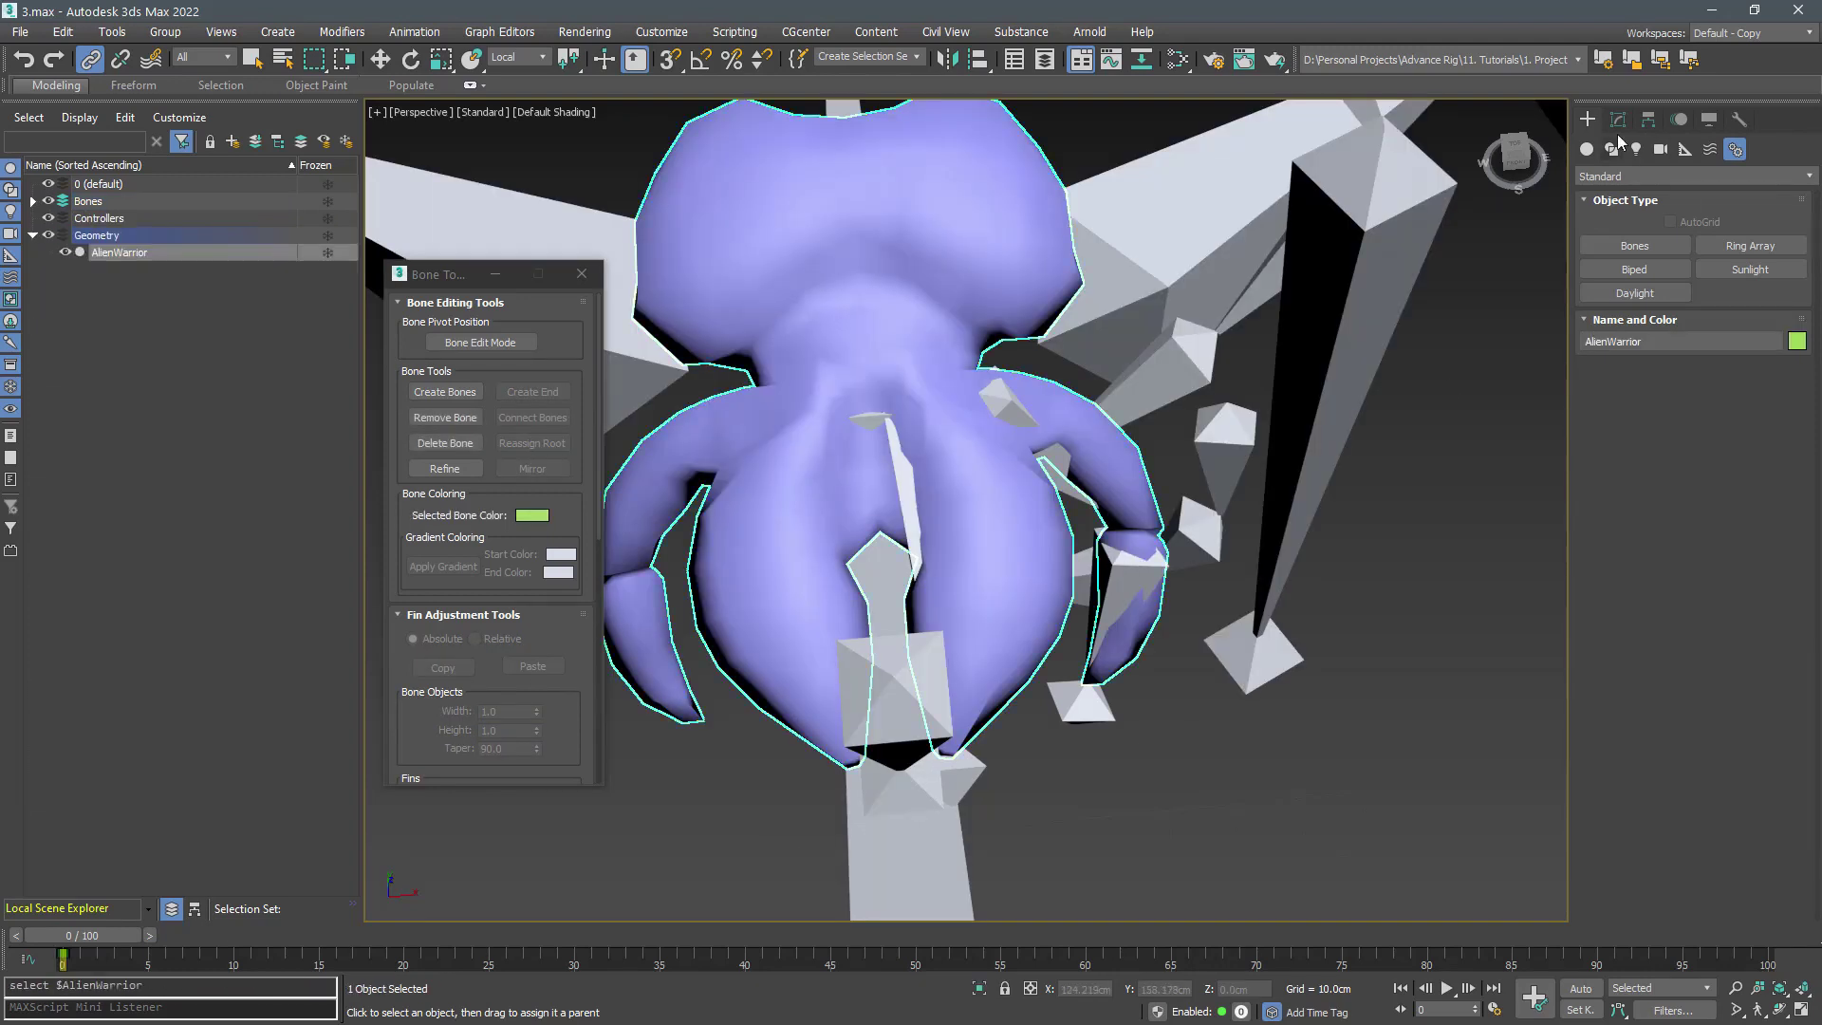
left_click(1619, 120)
scroll(1647, 631, "down", 4)
left_click(1728, 731)
Hide every part of the AlienWarrior mesh except the jointed palp element on the character's left side of the head
middle_click_drag(964, 503, 960, 427, "alt")
scroll(996, 475, "down", 6)
mouse_move(1112, 627)
middle_mouse_down()
mouse_move(1112, 462)
mouse_move(1116, 644)
middle_mouse_up()
key("4")
key("5")
key("q")
key("ctrl+a")
left_click(1095, 363)
key("ctrl+i")
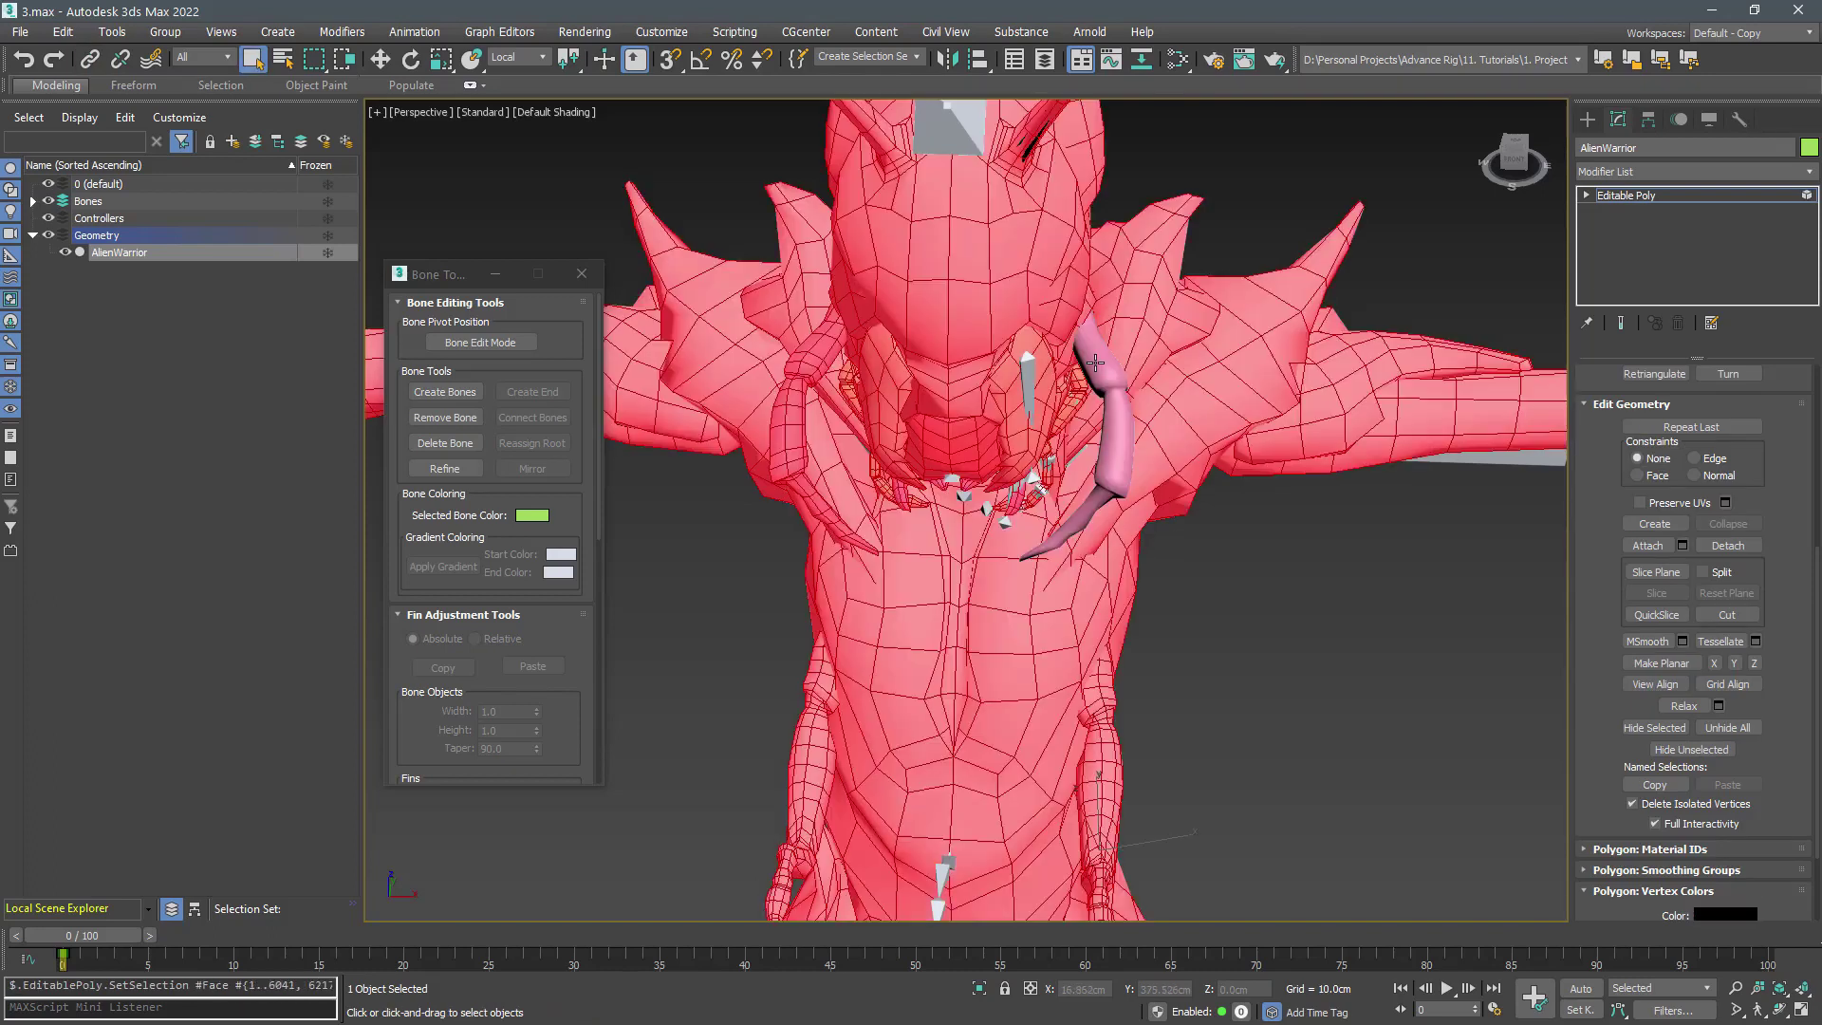
key("alt+h")
middle_click_drag(1210, 344, 1073, 328, "alt")
key("ctrl+z")
scroll(1159, 313, "up", 6)
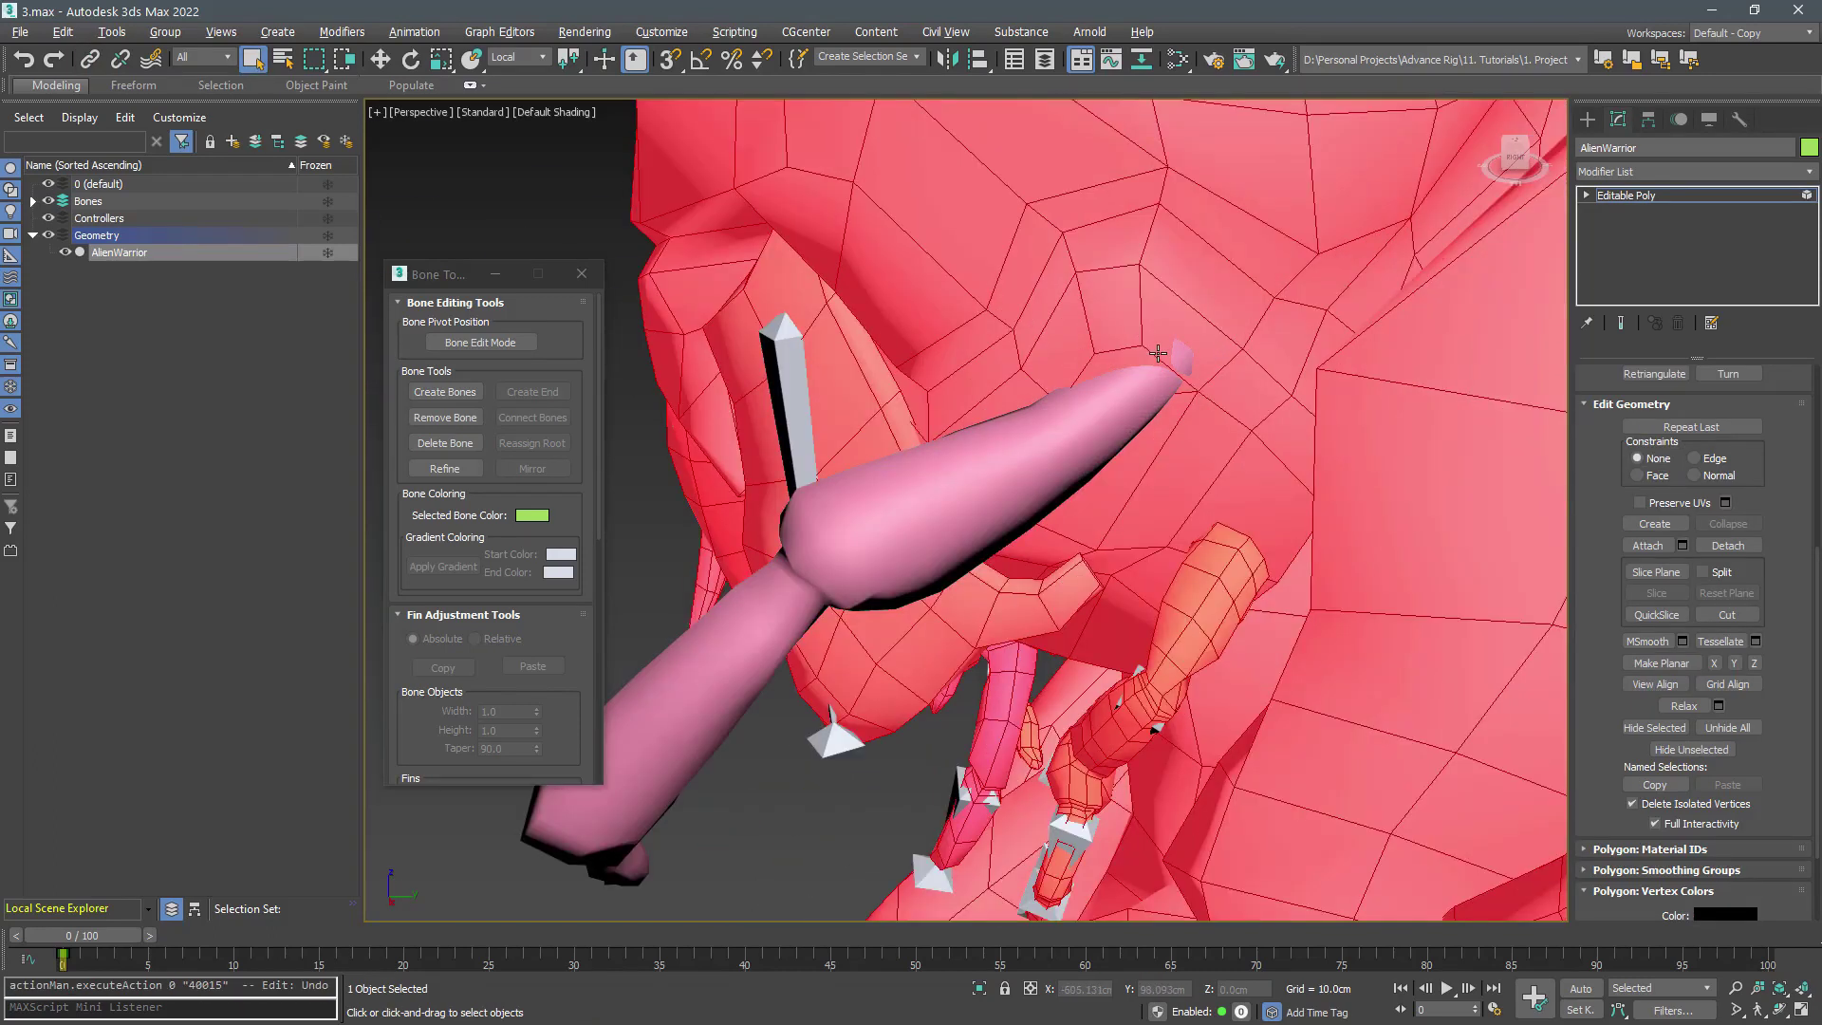
key("alt+h")
Draw a three-bone chain with an end nub along the palp in the front view
left_click(1587, 121)
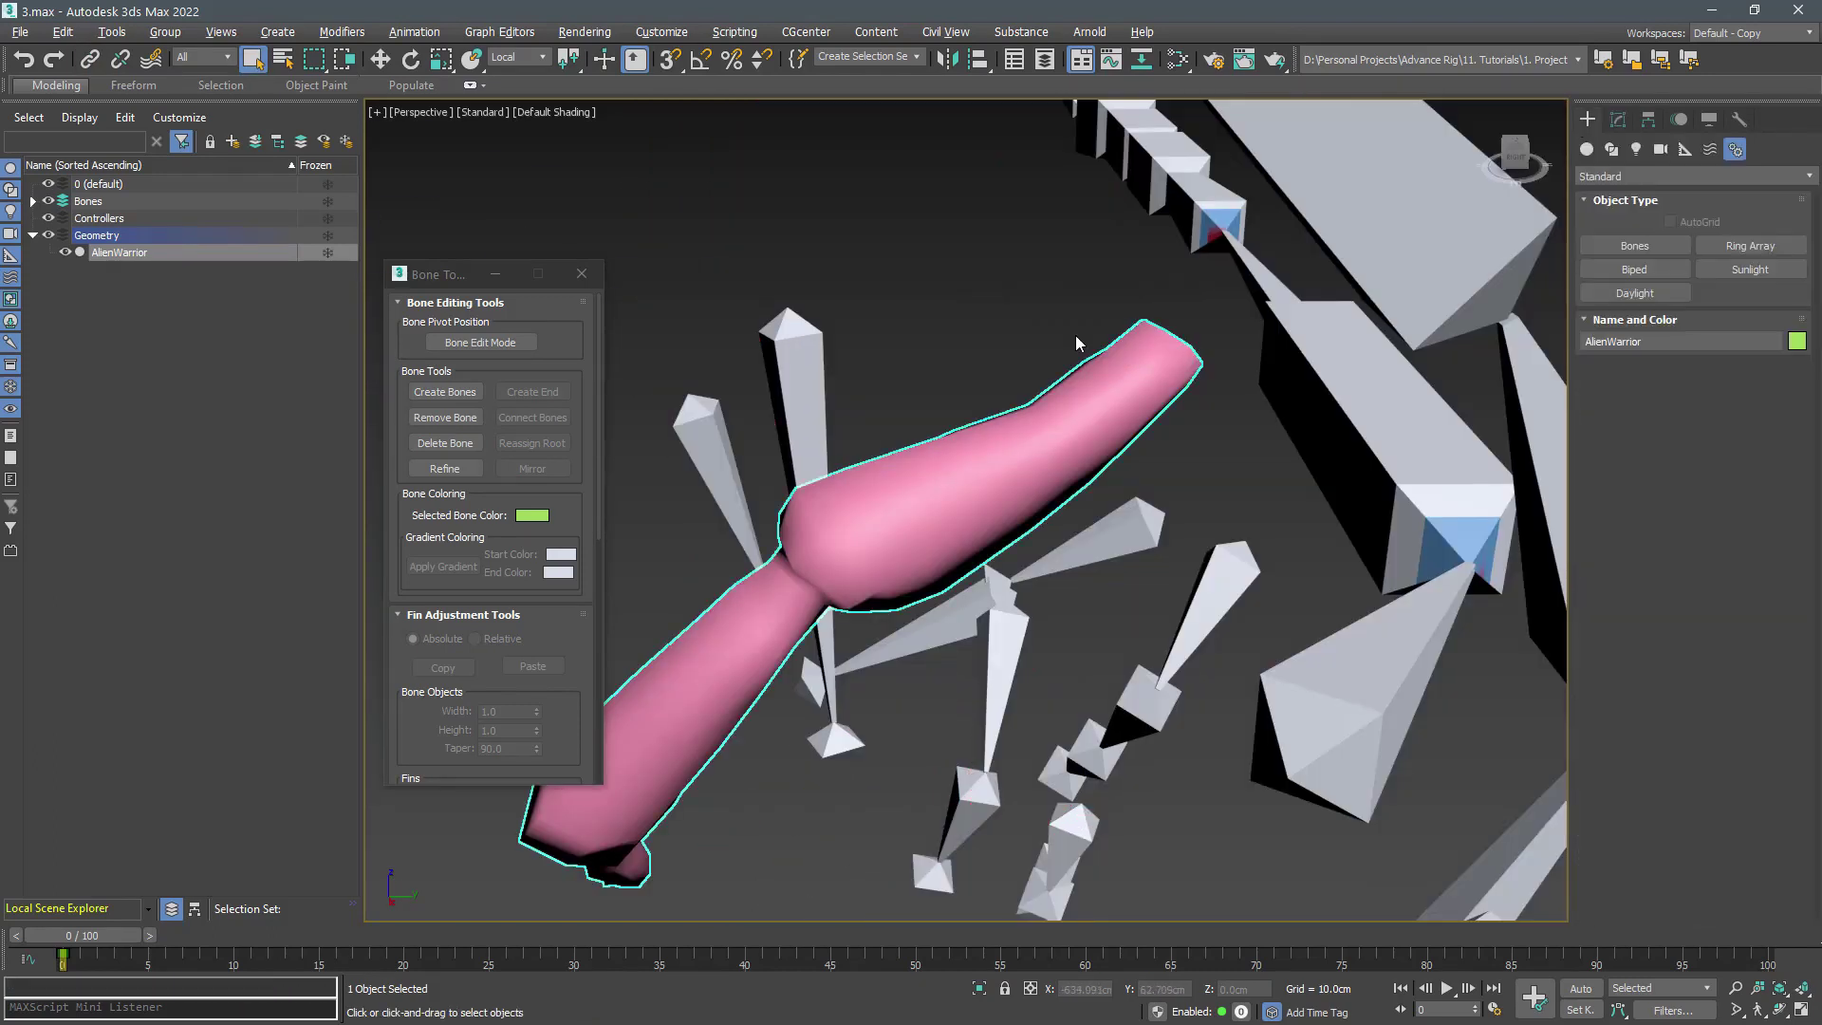
key("f")
middle_click_drag(1148, 340, 1192, 579)
left_click(1187, 560)
scroll(1014, 385, "up", 10)
key("shift+z")
key("shift+z")
key("shift+z")
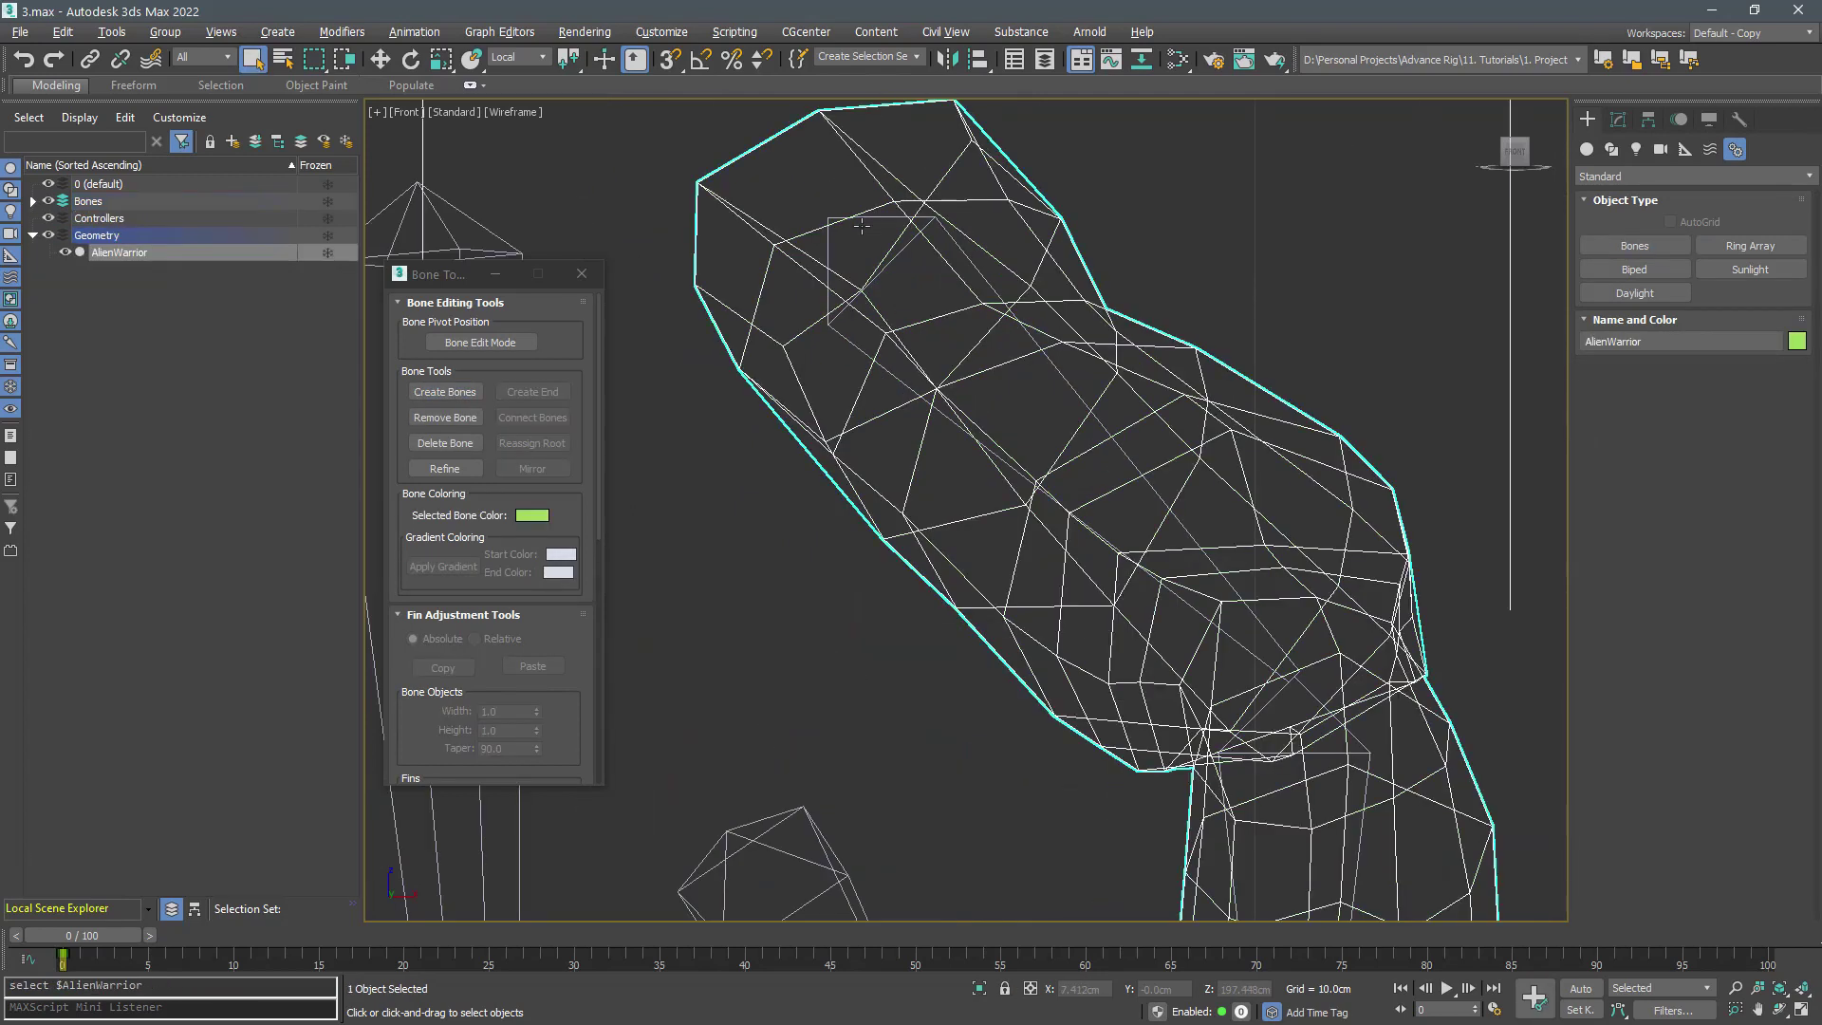
Isolate the palp's chain and move and rotate its root bone (Bone015) into the base of the palp
left_click(111, 525)
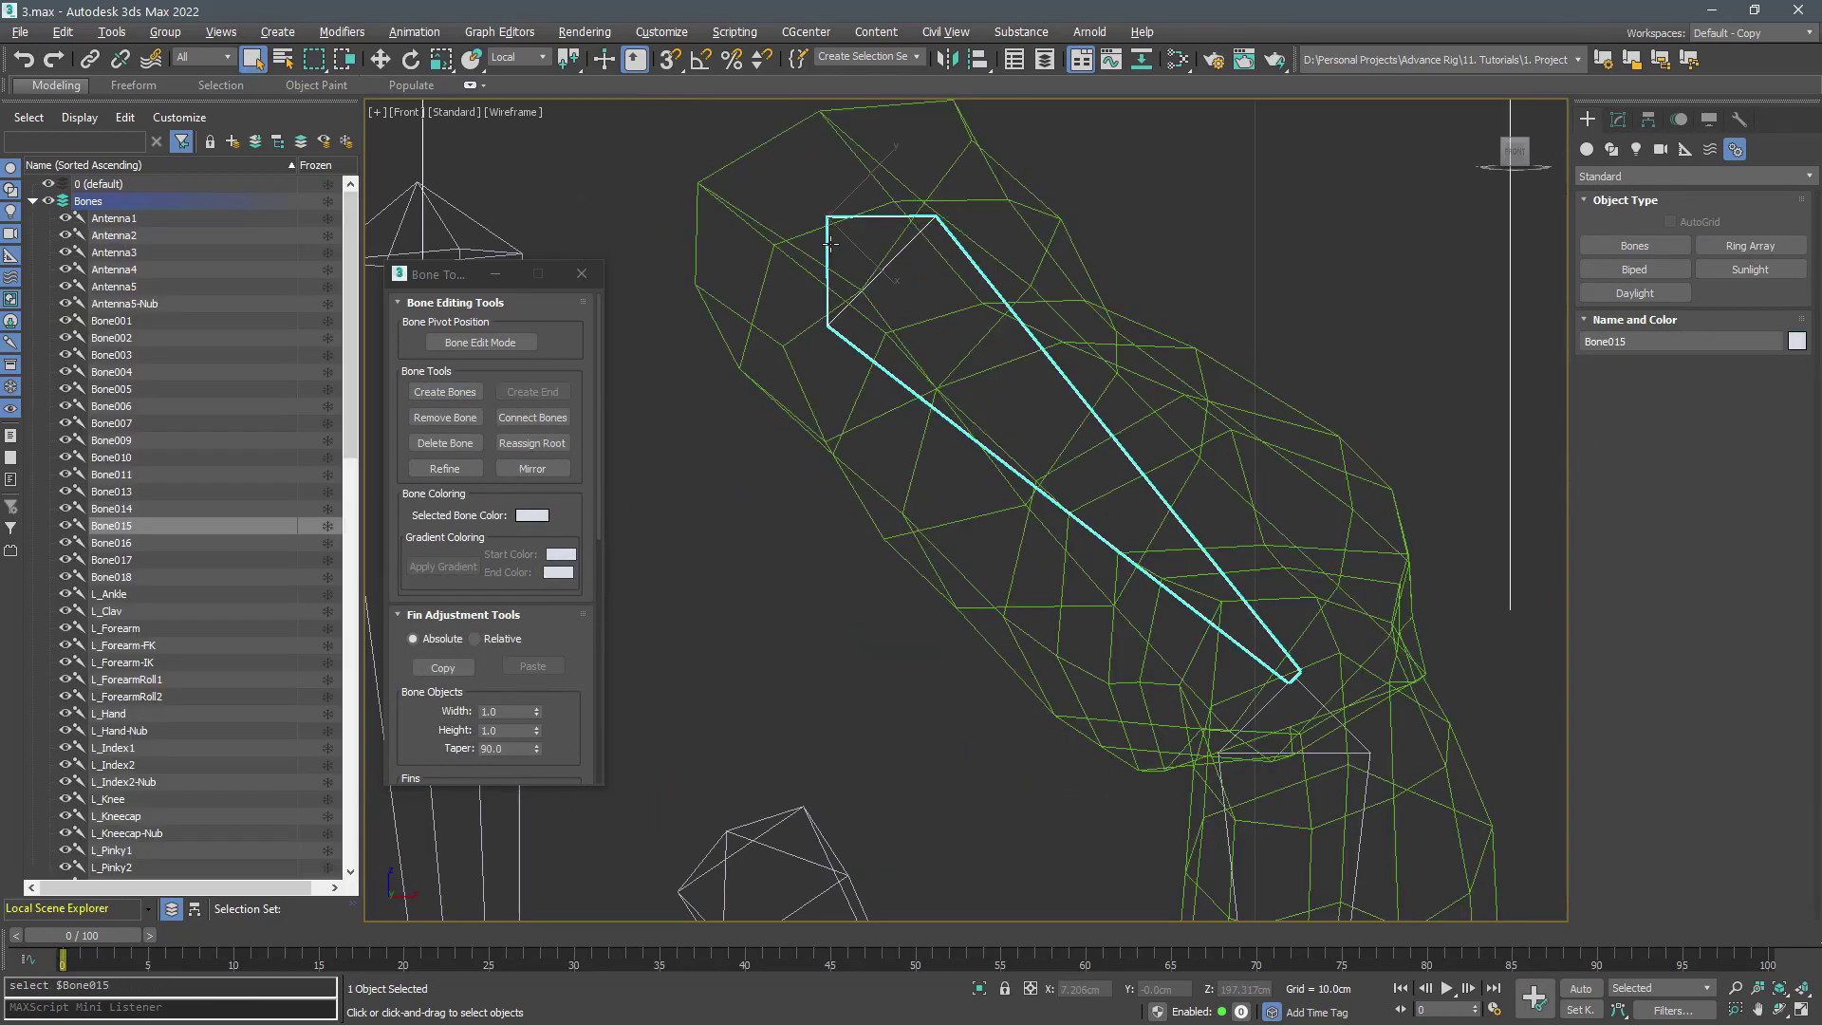
scroll(233, 698, "down", 10)
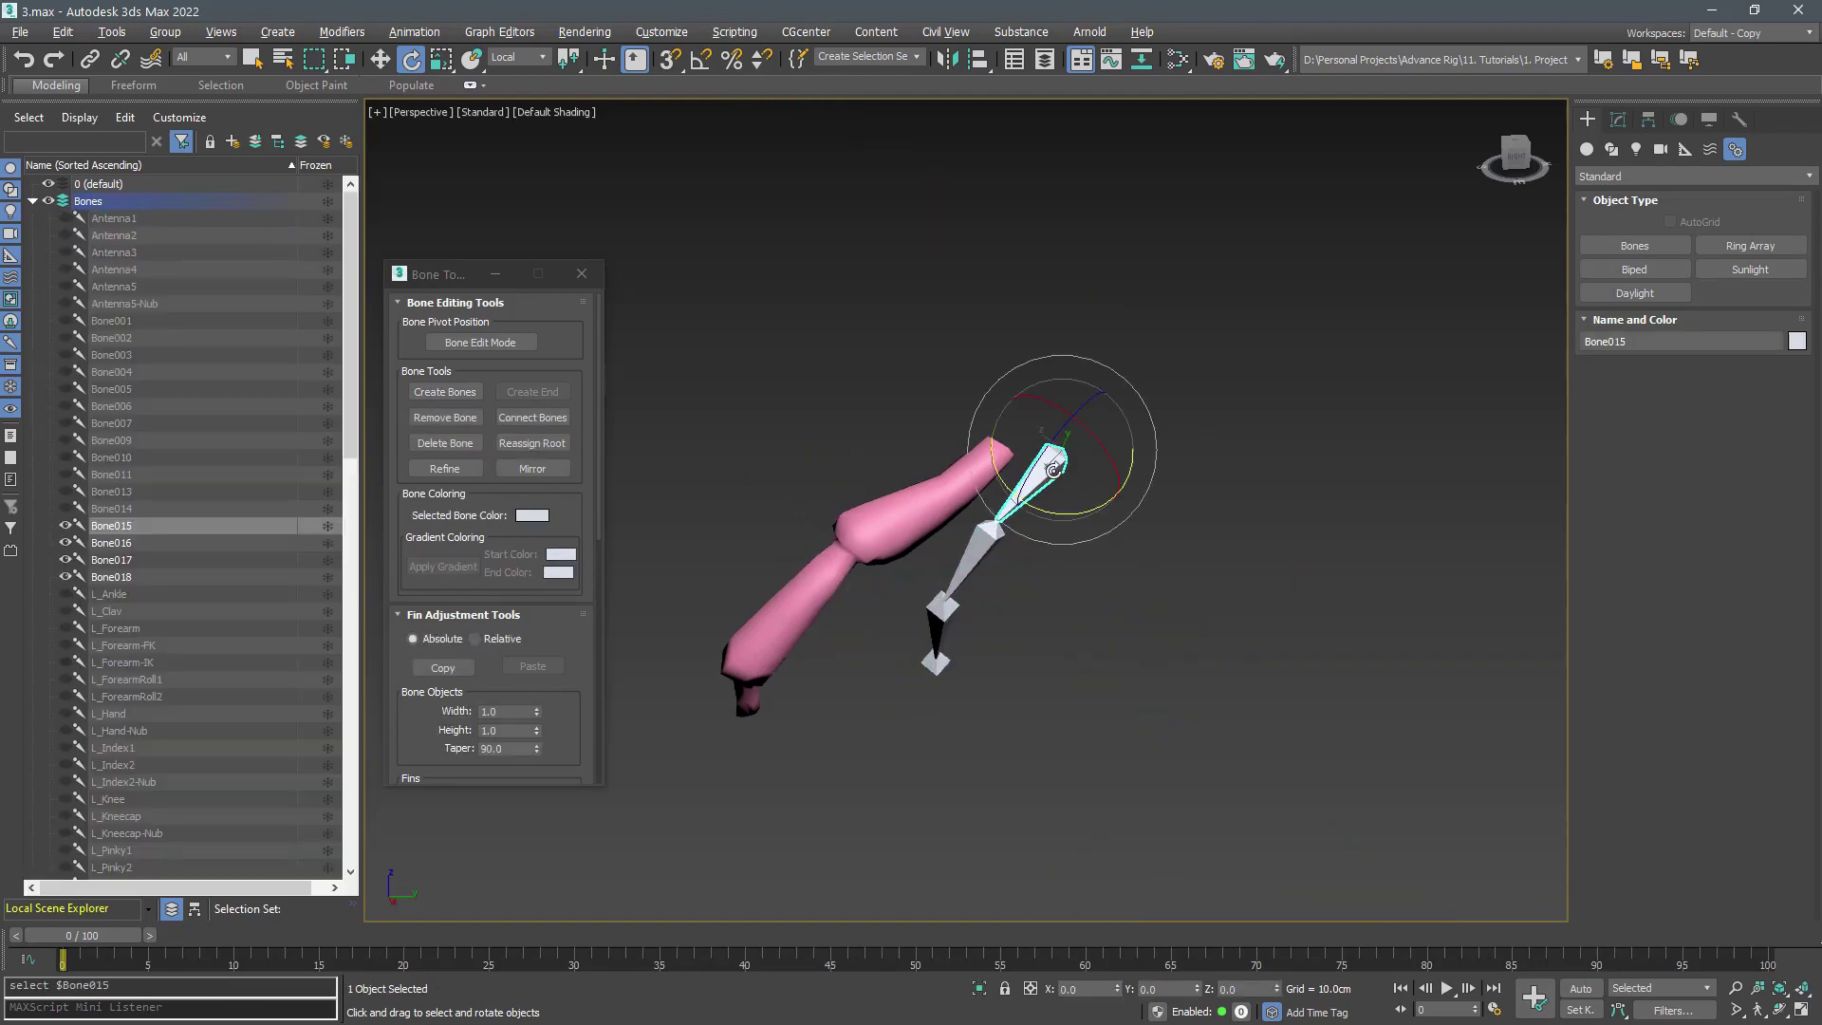
scroll(966, 469, "up", 3)
middle_click_drag(966, 458, 912, 451, "alt")
key("e")
left_click_drag(835, 346, 859, 333)
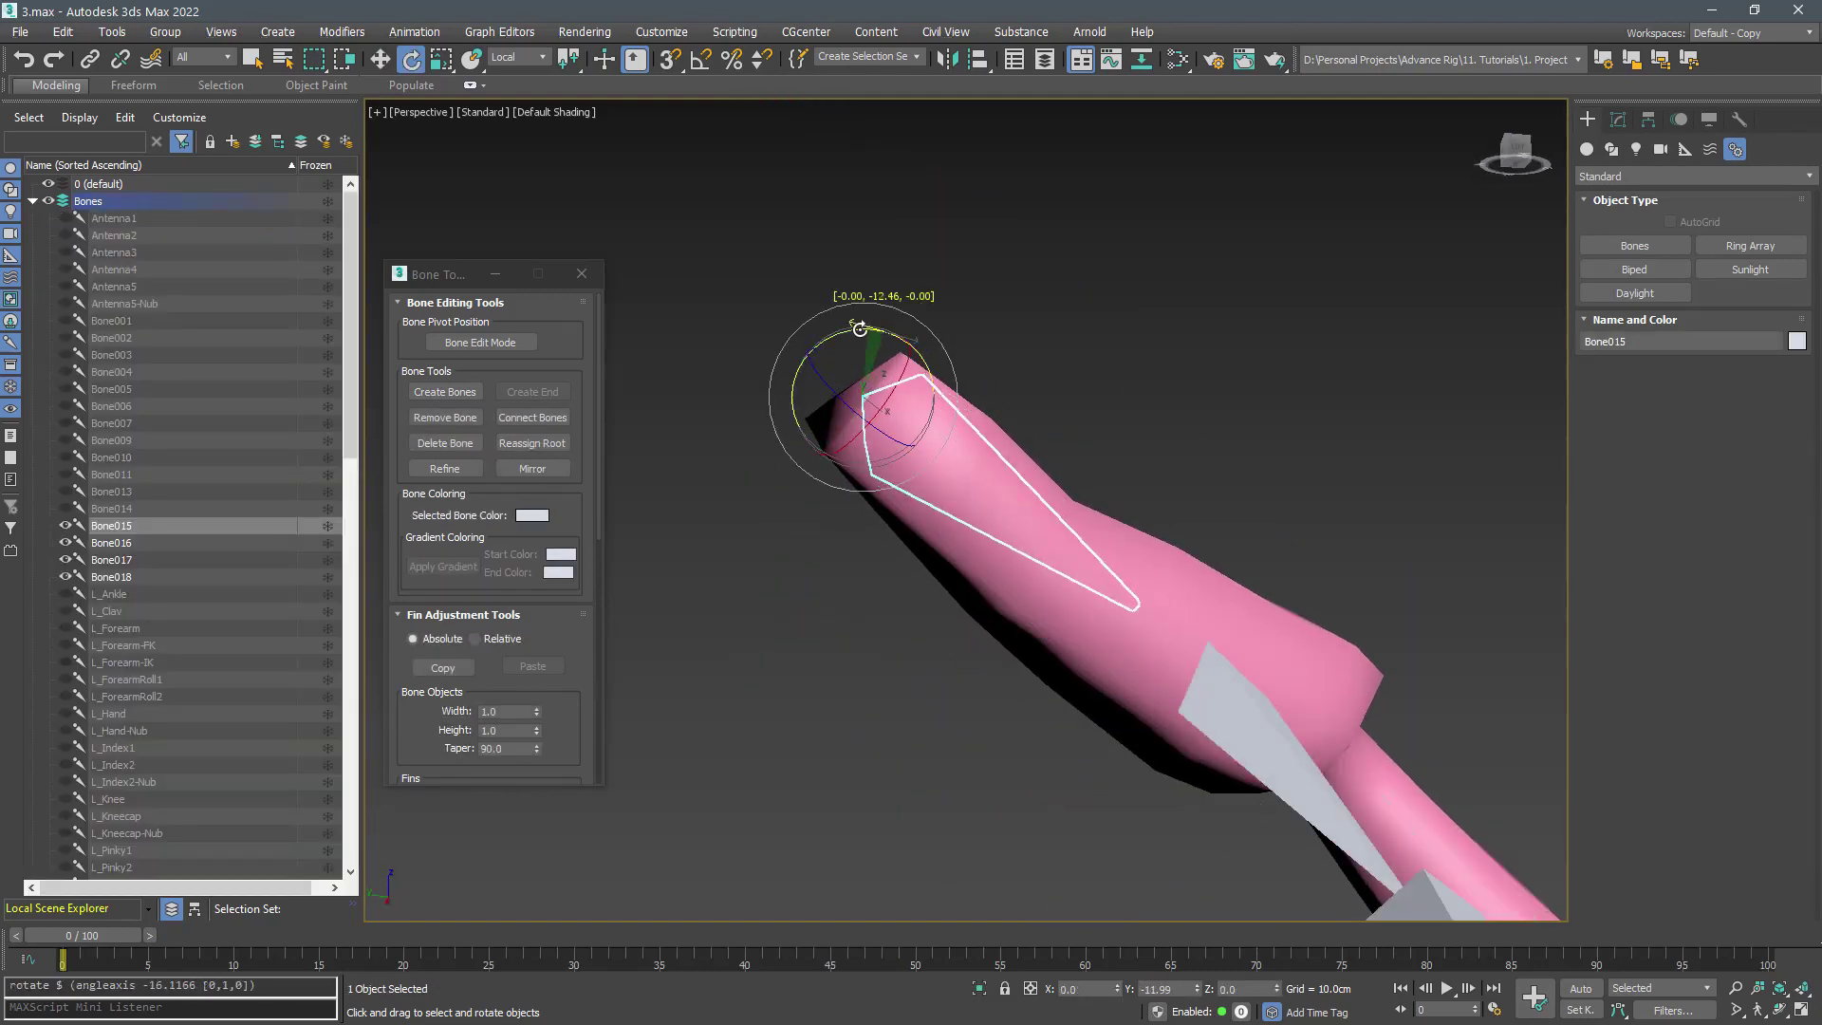
middle_click_drag(859, 333, 989, 513, "alt")
Fit the chain's joints to the palp in Bone Edit Mode and replace the end nub with a new end bone
left_click(482, 343)
key("w")
middle_click_drag(970, 444, 993, 463, "alt")
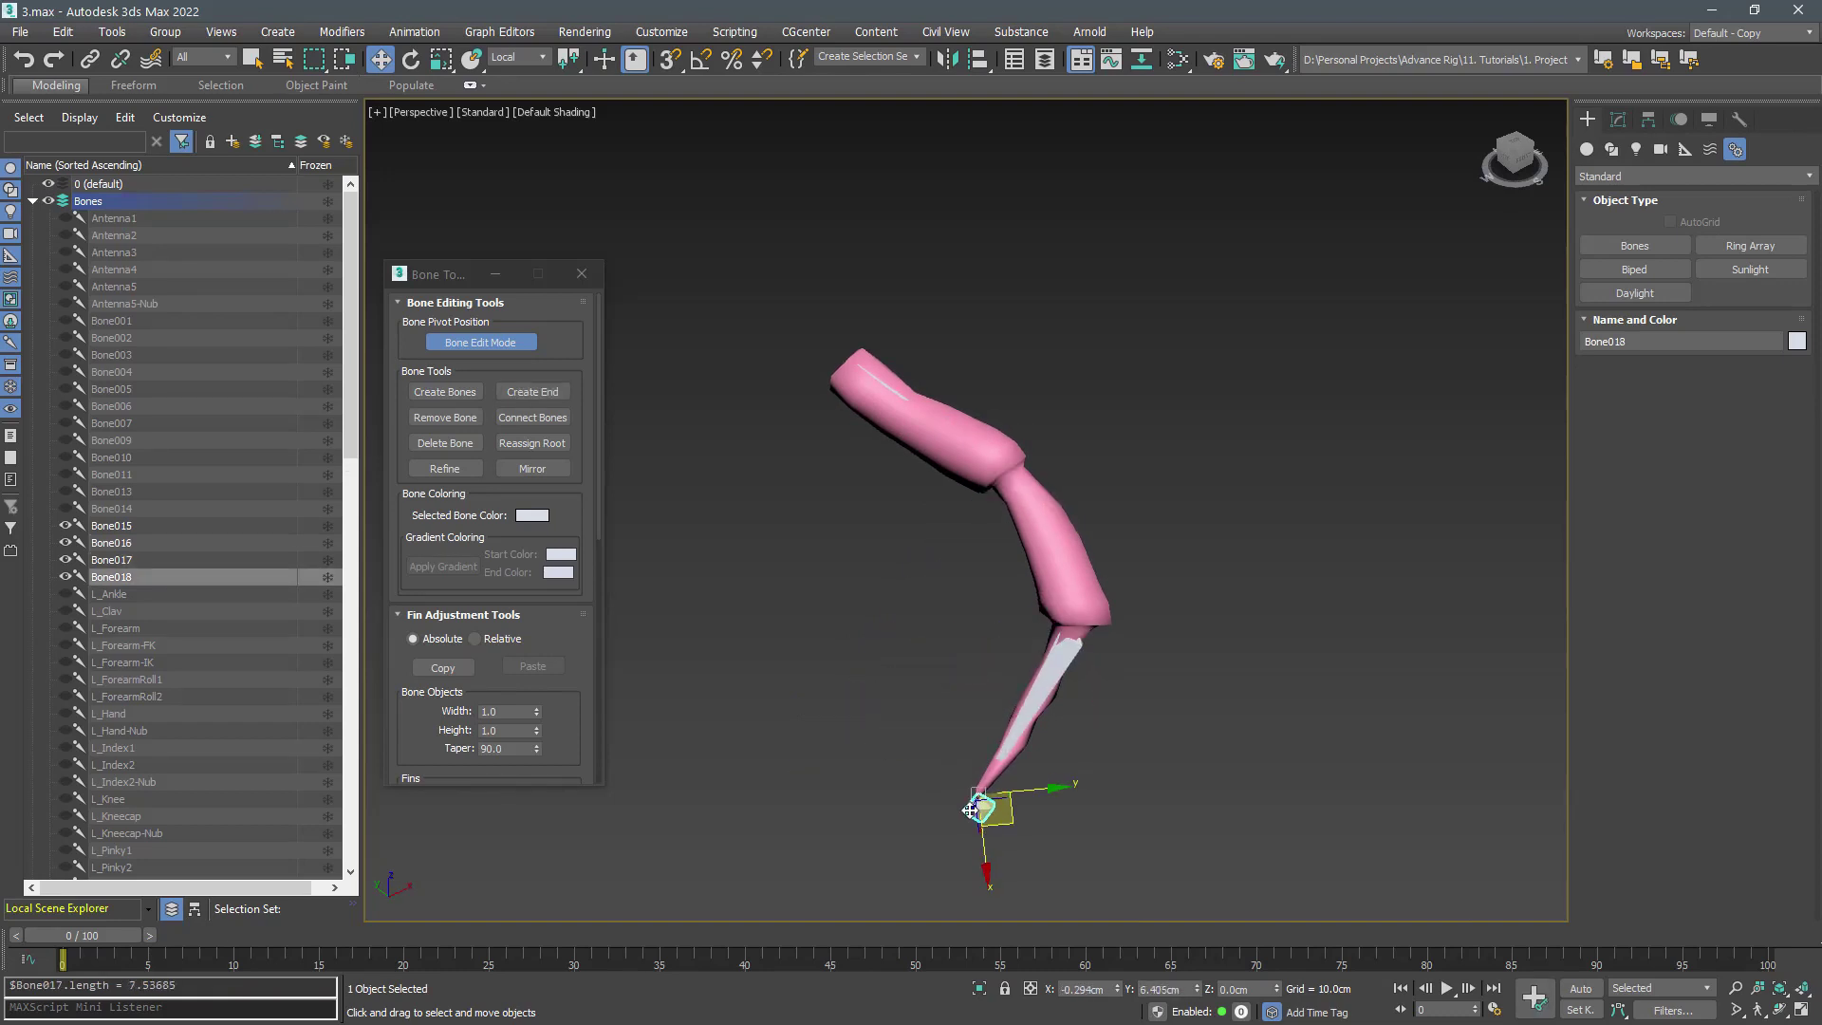
key("Delete")
left_click(1013, 731)
left_click(545, 393)
Center the bases of Bone017 and Bone016 inside the palp's lower and middle joints
middle_click_drag(873, 437, 999, 429, "alt")
key("F3")
scroll(1059, 626, "up", 5)
left_click(1079, 679)
key("F3")
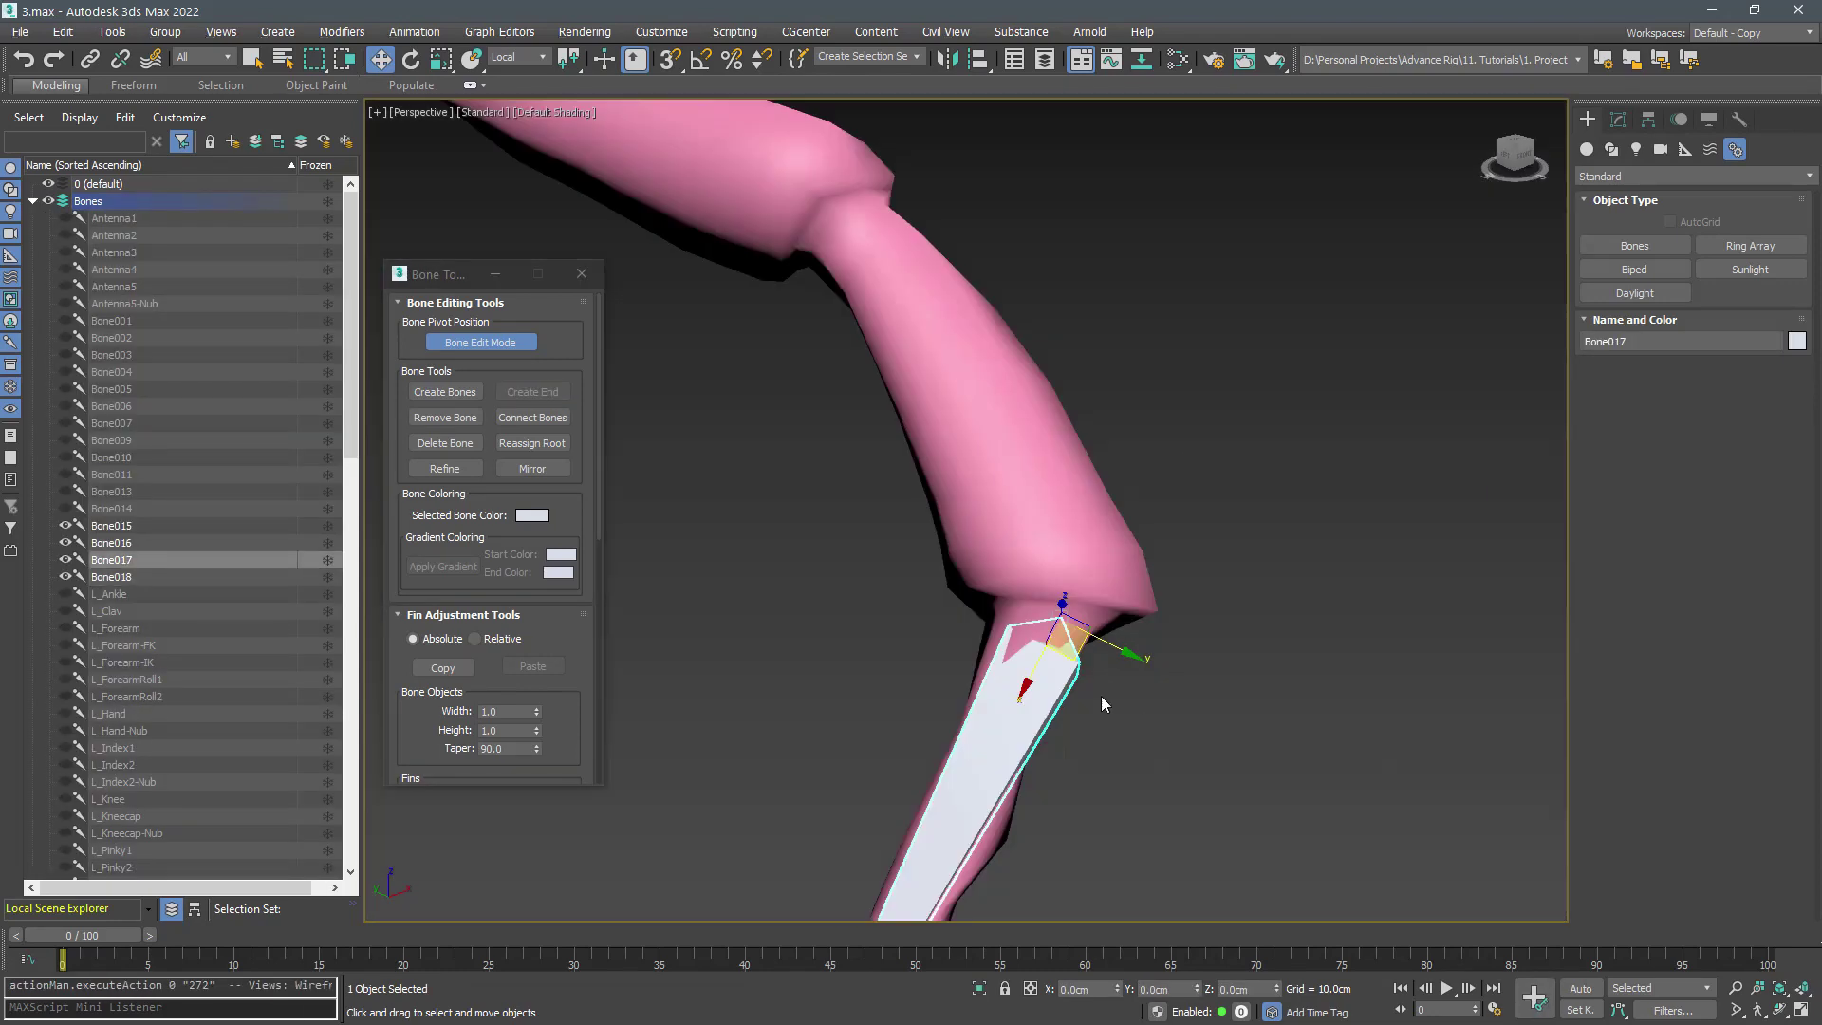
key("F3")
left_click_drag(1071, 643, 1061, 636)
left_click(964, 369)
middle_click_drag(964, 368, 1101, 564)
key("F3")
left_click_drag(1021, 463, 1004, 460)
key("F3")
middle_click_drag(972, 451, 1077, 544)
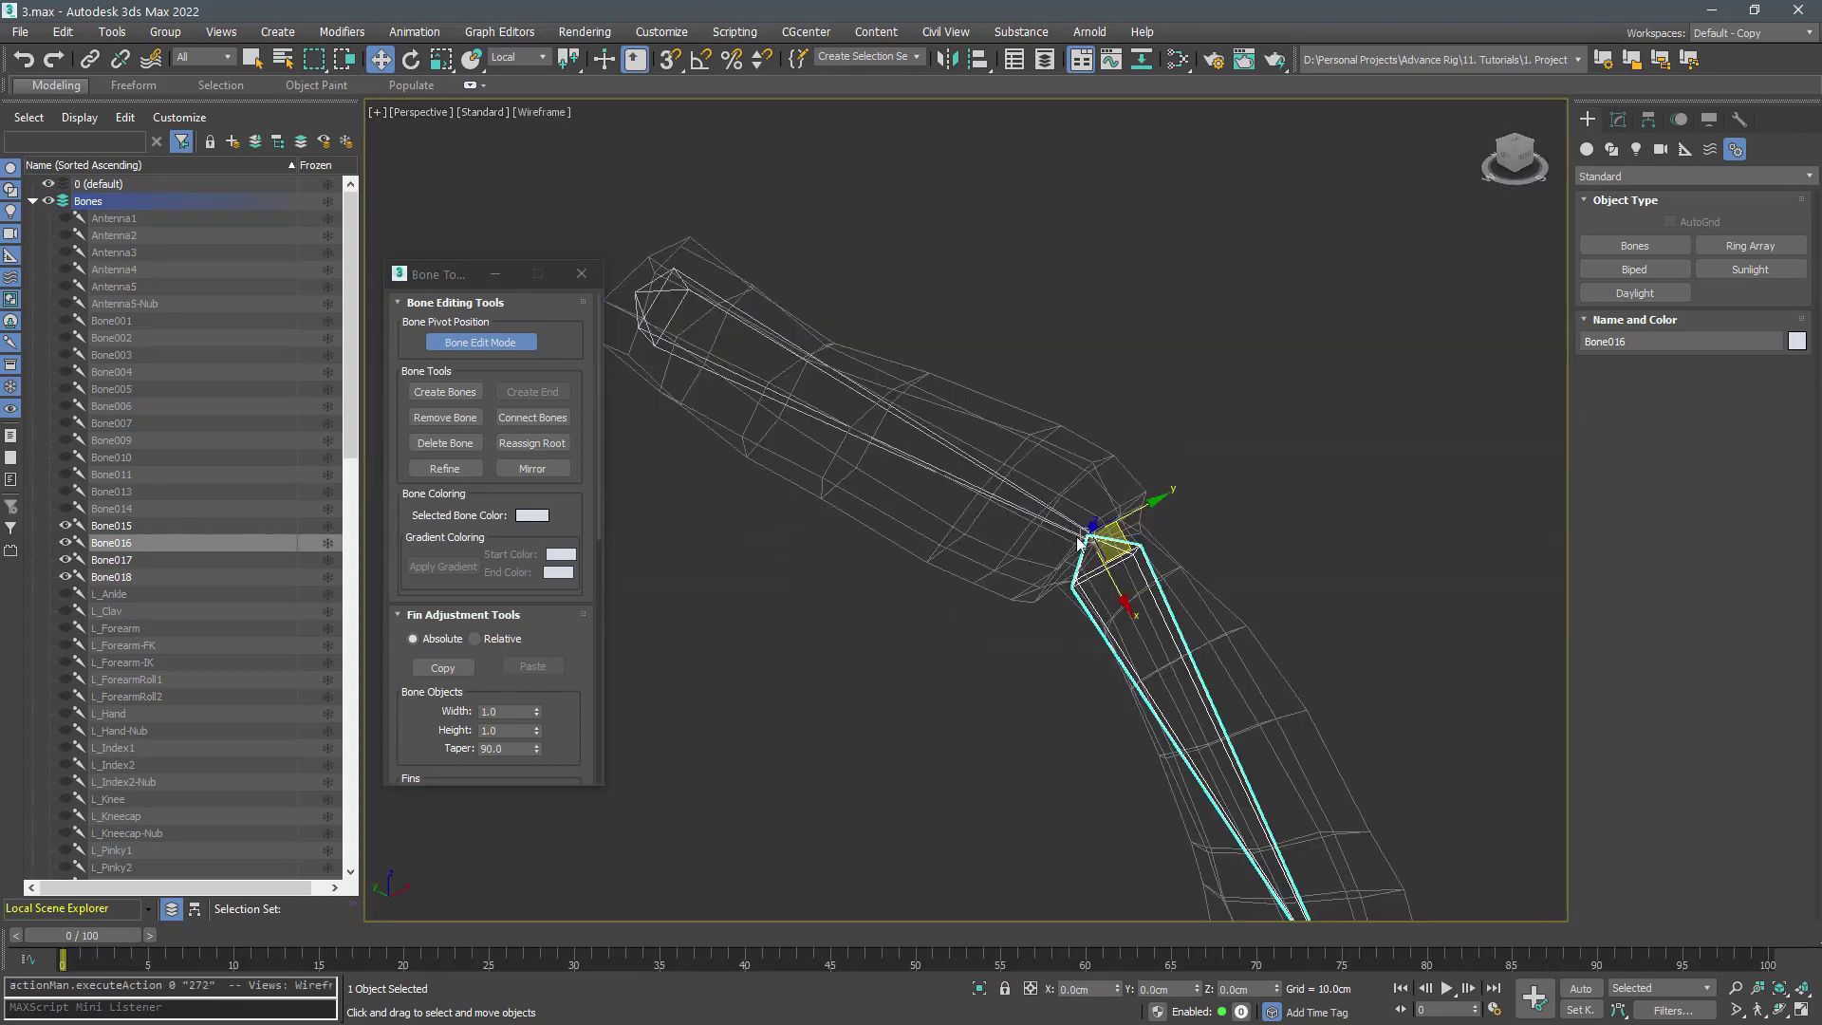
Reset the stretch of the whole palp chain and recreate its end bone at the tip of Bone017
scroll(1077, 537, "down", 6)
left_click_drag(1224, 258, 896, 718)
left_click_drag(587, 500, 571, 472)
left_click(835, 671)
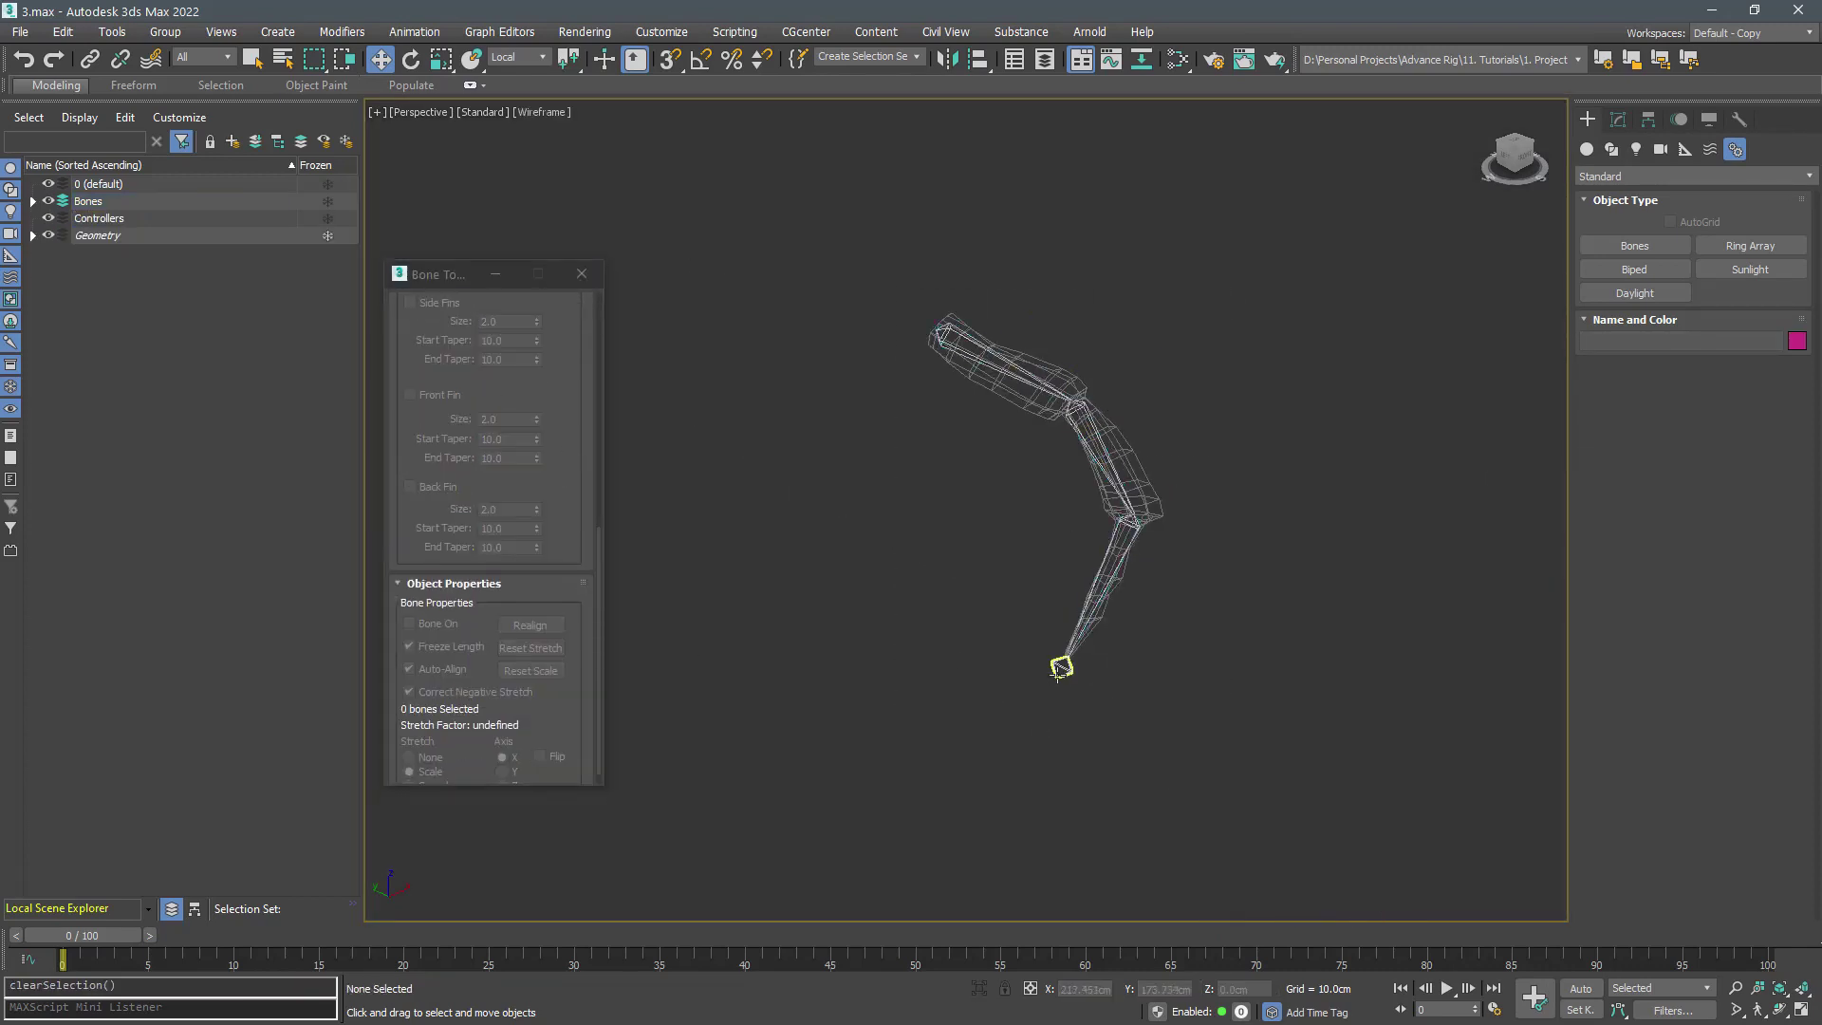
left_click(1061, 668)
key("Delete")
left_click(1092, 598)
scroll(542, 602, "up", 6)
left_click(548, 419)
right_click(988, 527)
left_click(987, 527)
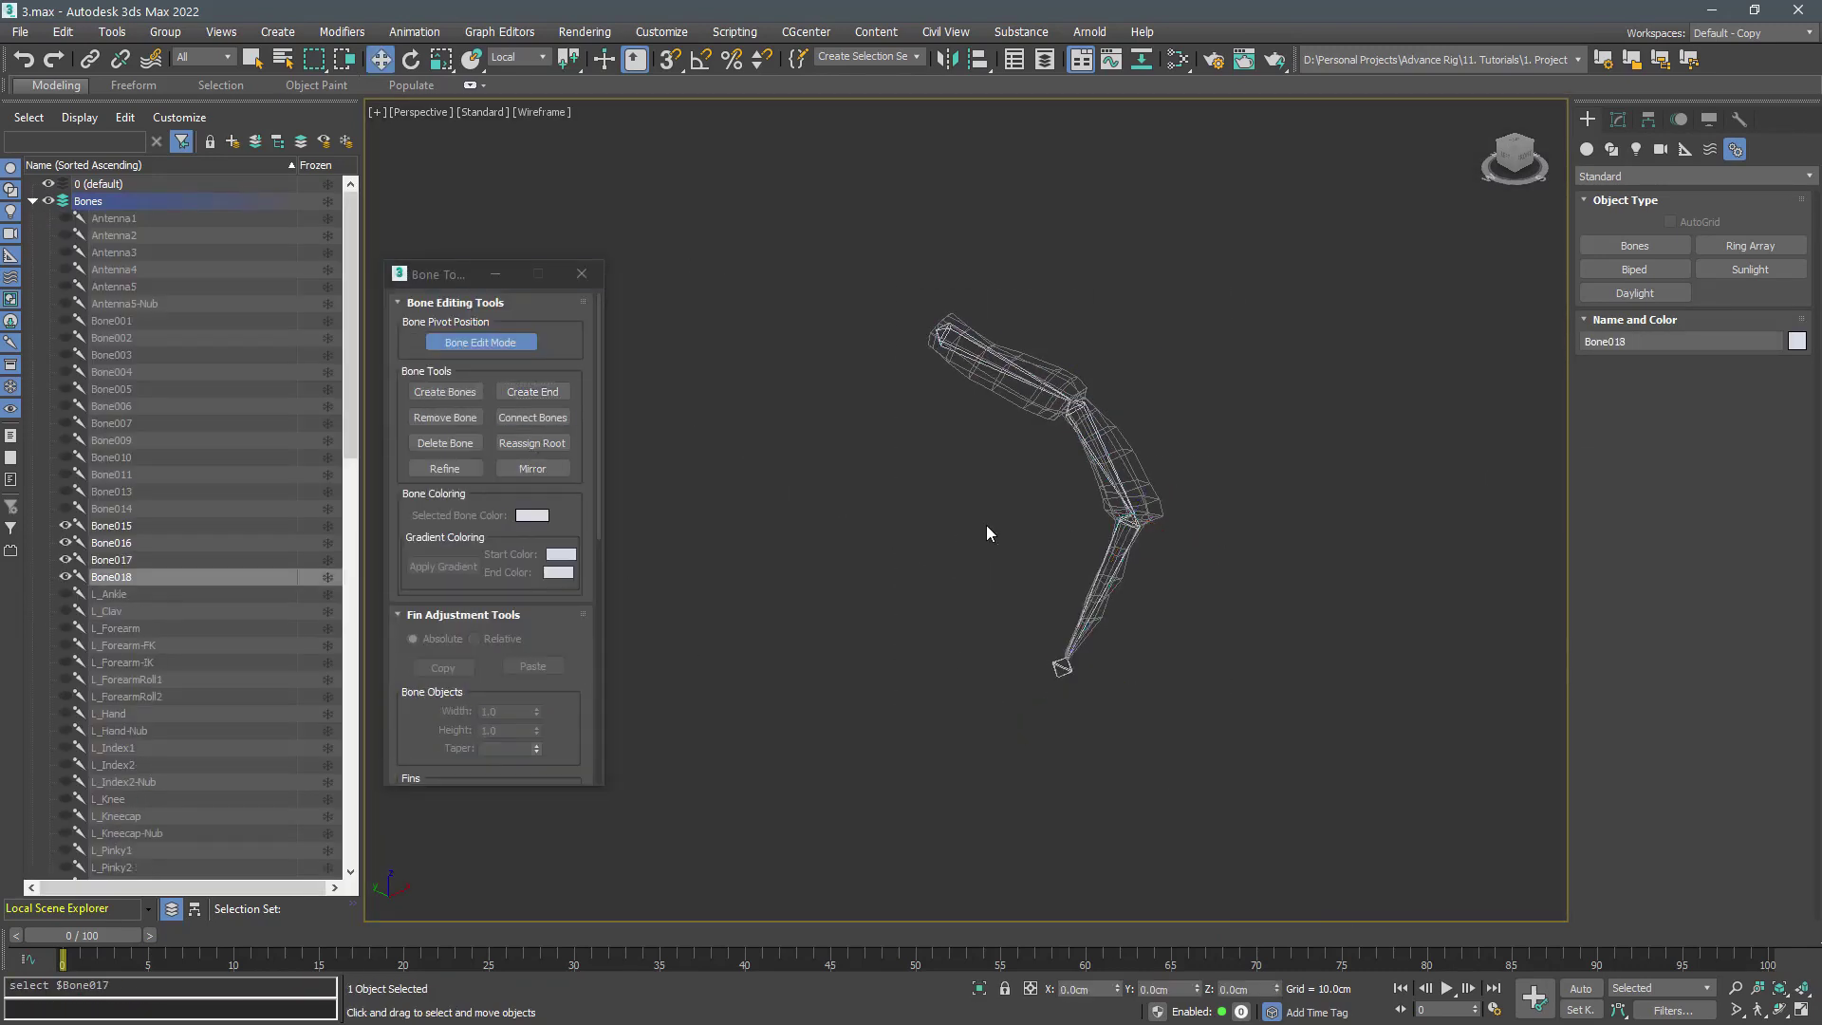
Rename the palp's first two bones, Bone015 and Bone016, as Palp1 and Palp2
left_click(994, 371)
double_click(135, 531)
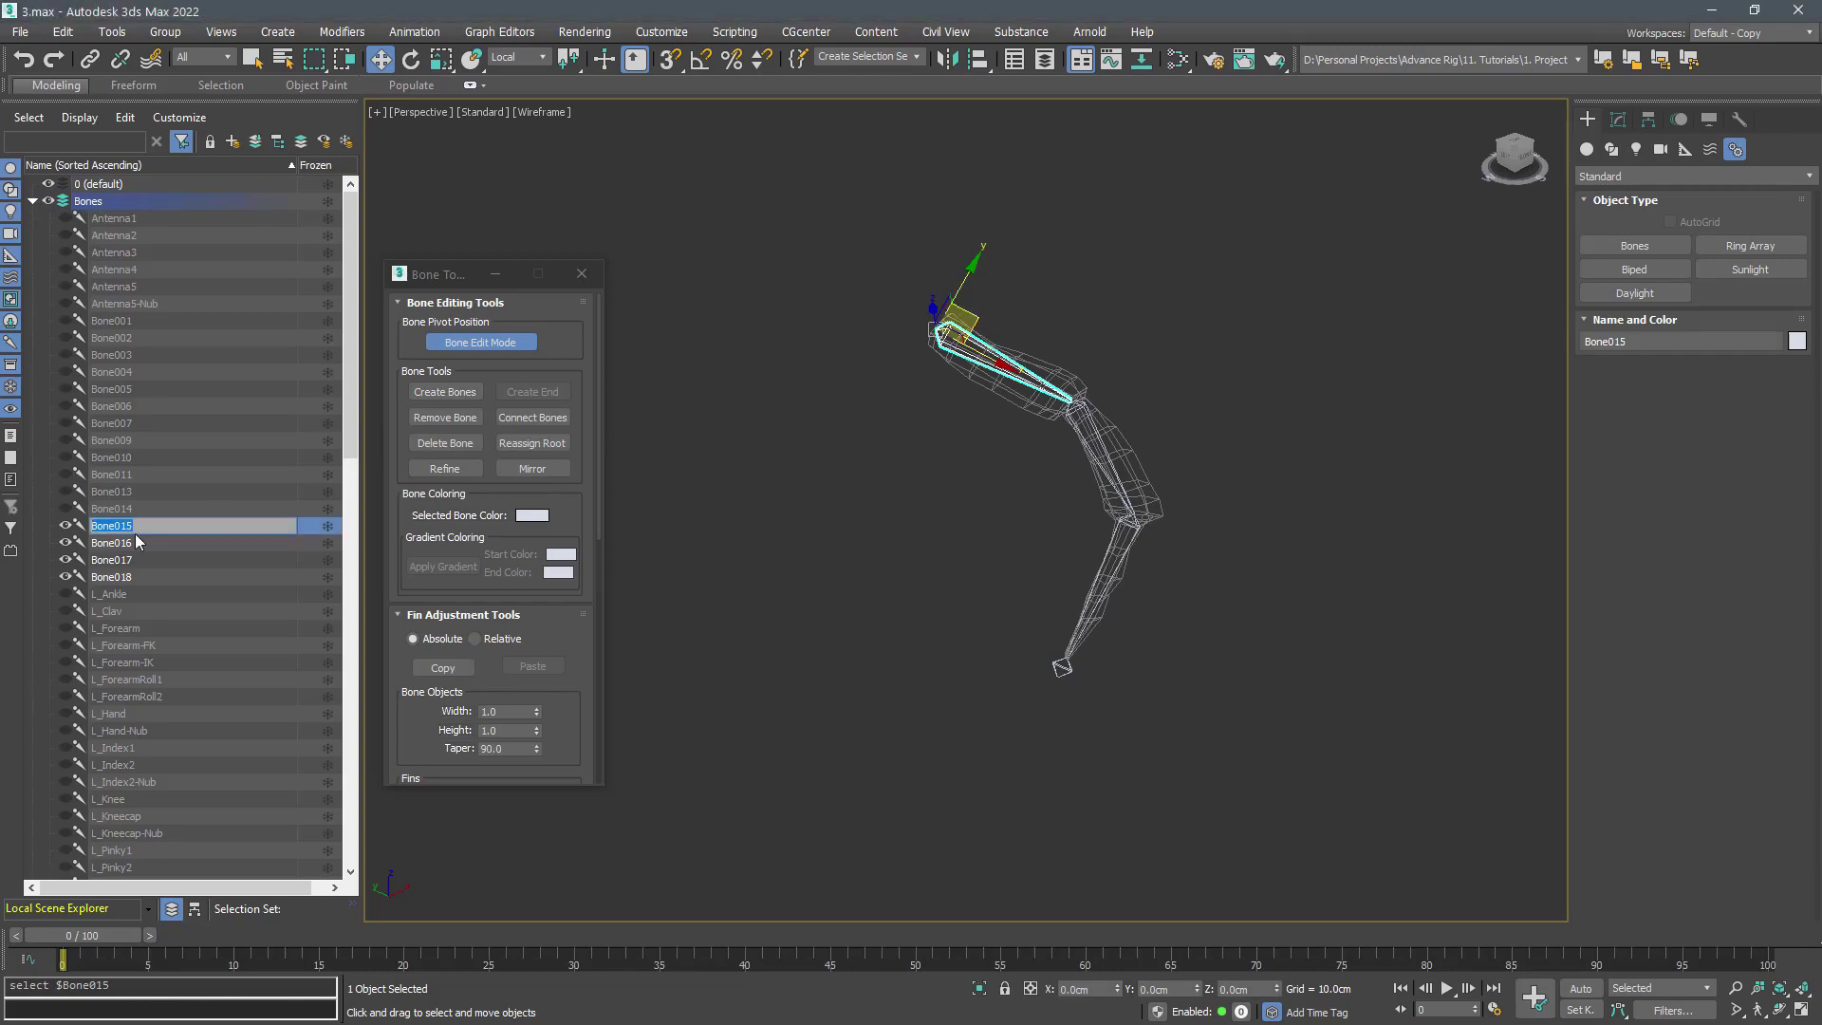
type("Palp1")
key("Return")
double_click(135, 537)
type("Palp2")
key("Return")
Rename the palp's last bone, Bone017, as Palp3 and its end nub, Bone018, as Palp3-Nub
double_click(170, 564)
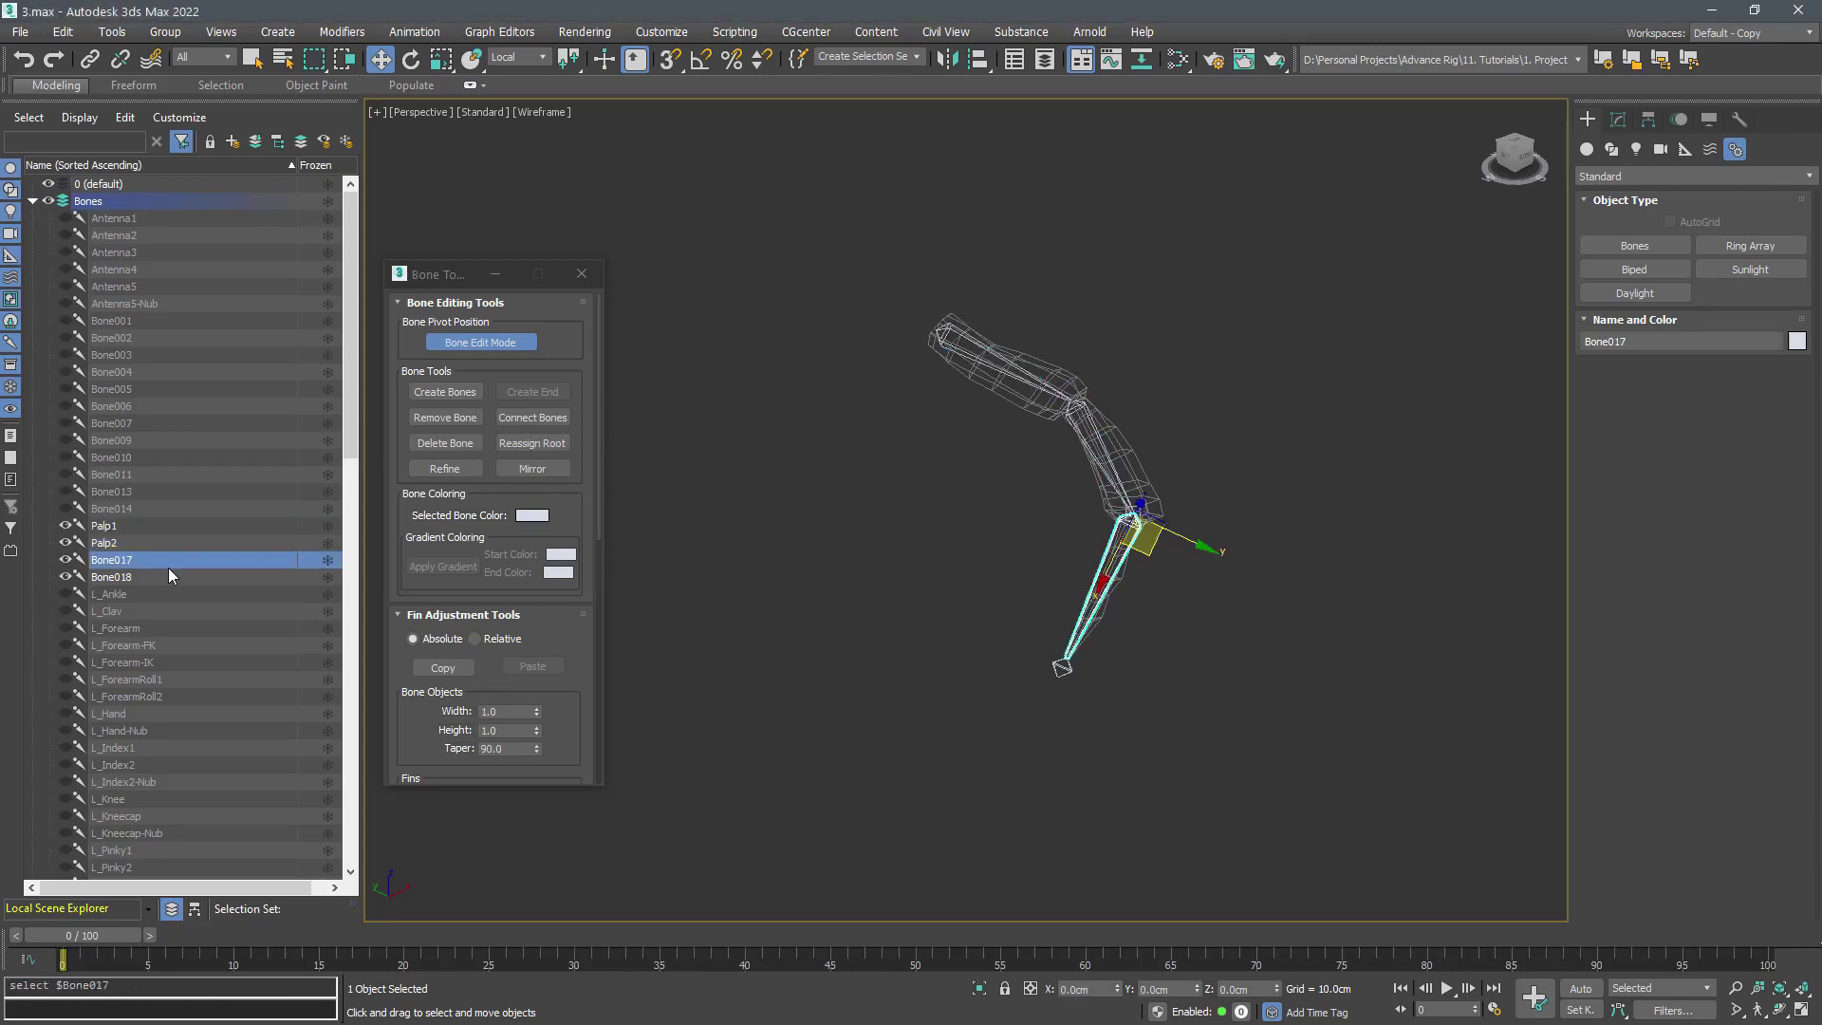
type("Palp3")
key("Return")
double_click(142, 580)
type("Palp3_")
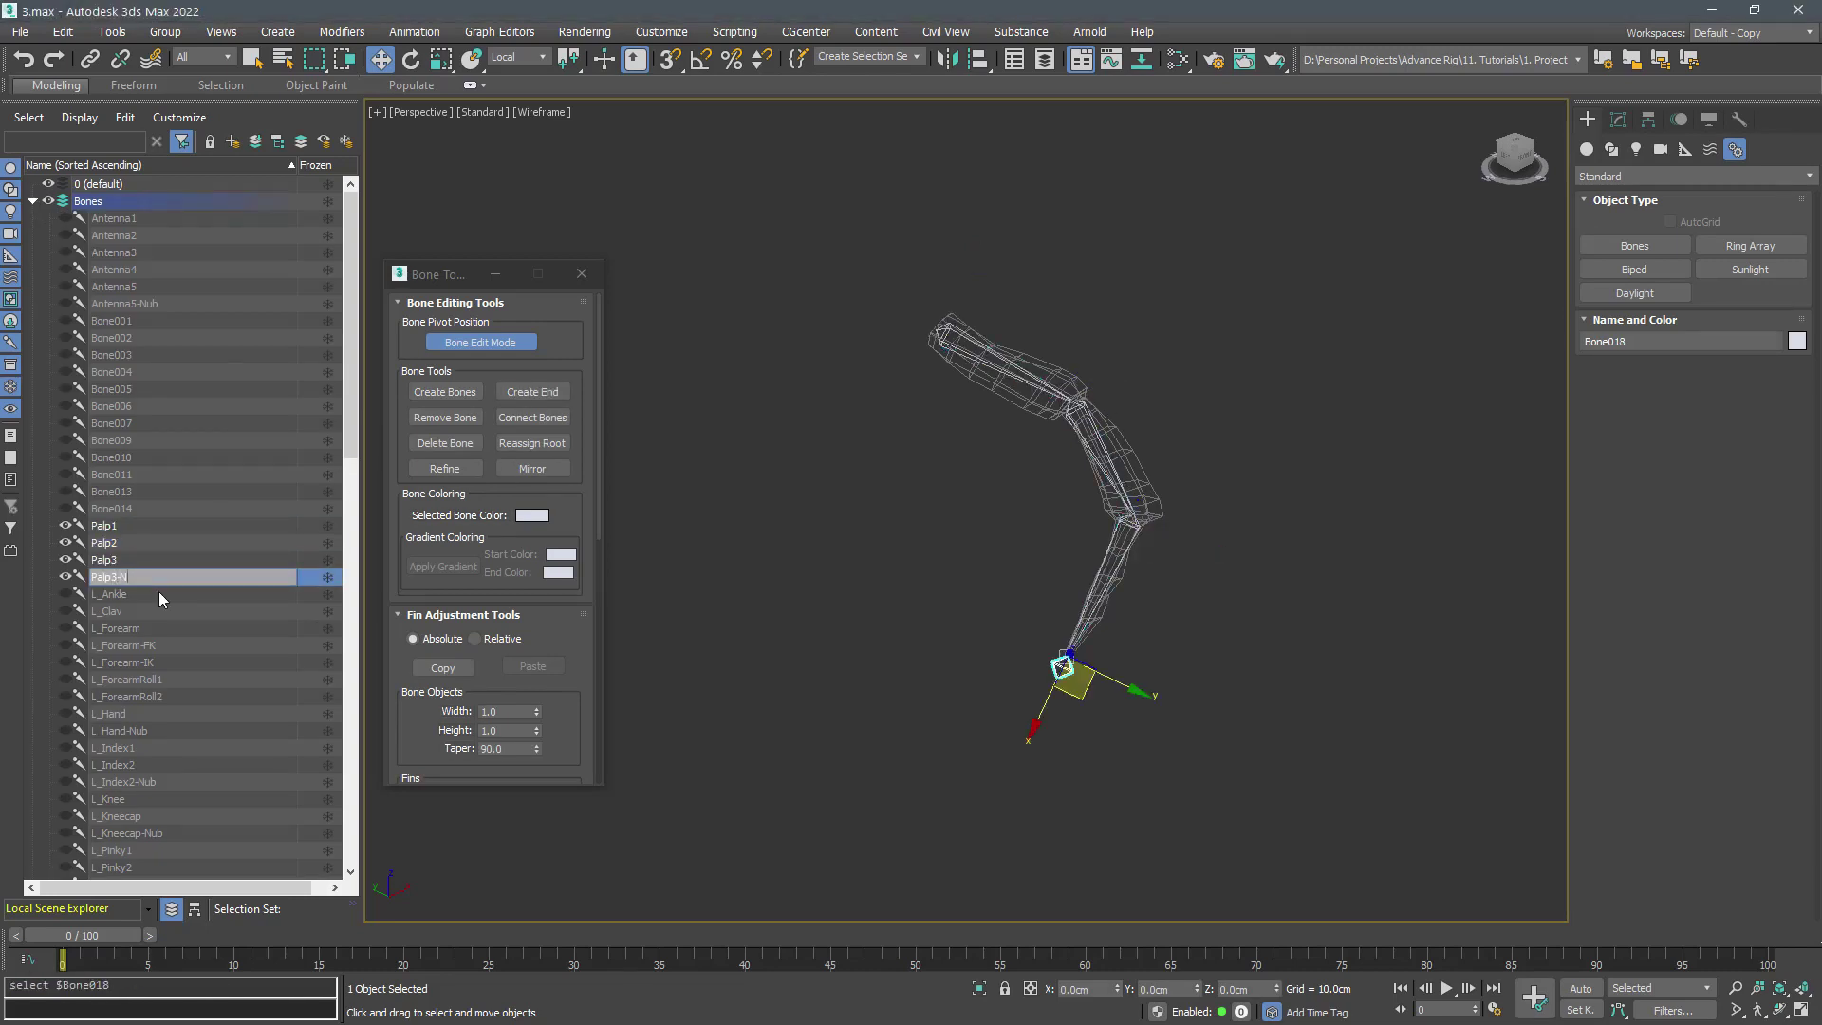
key("Return")
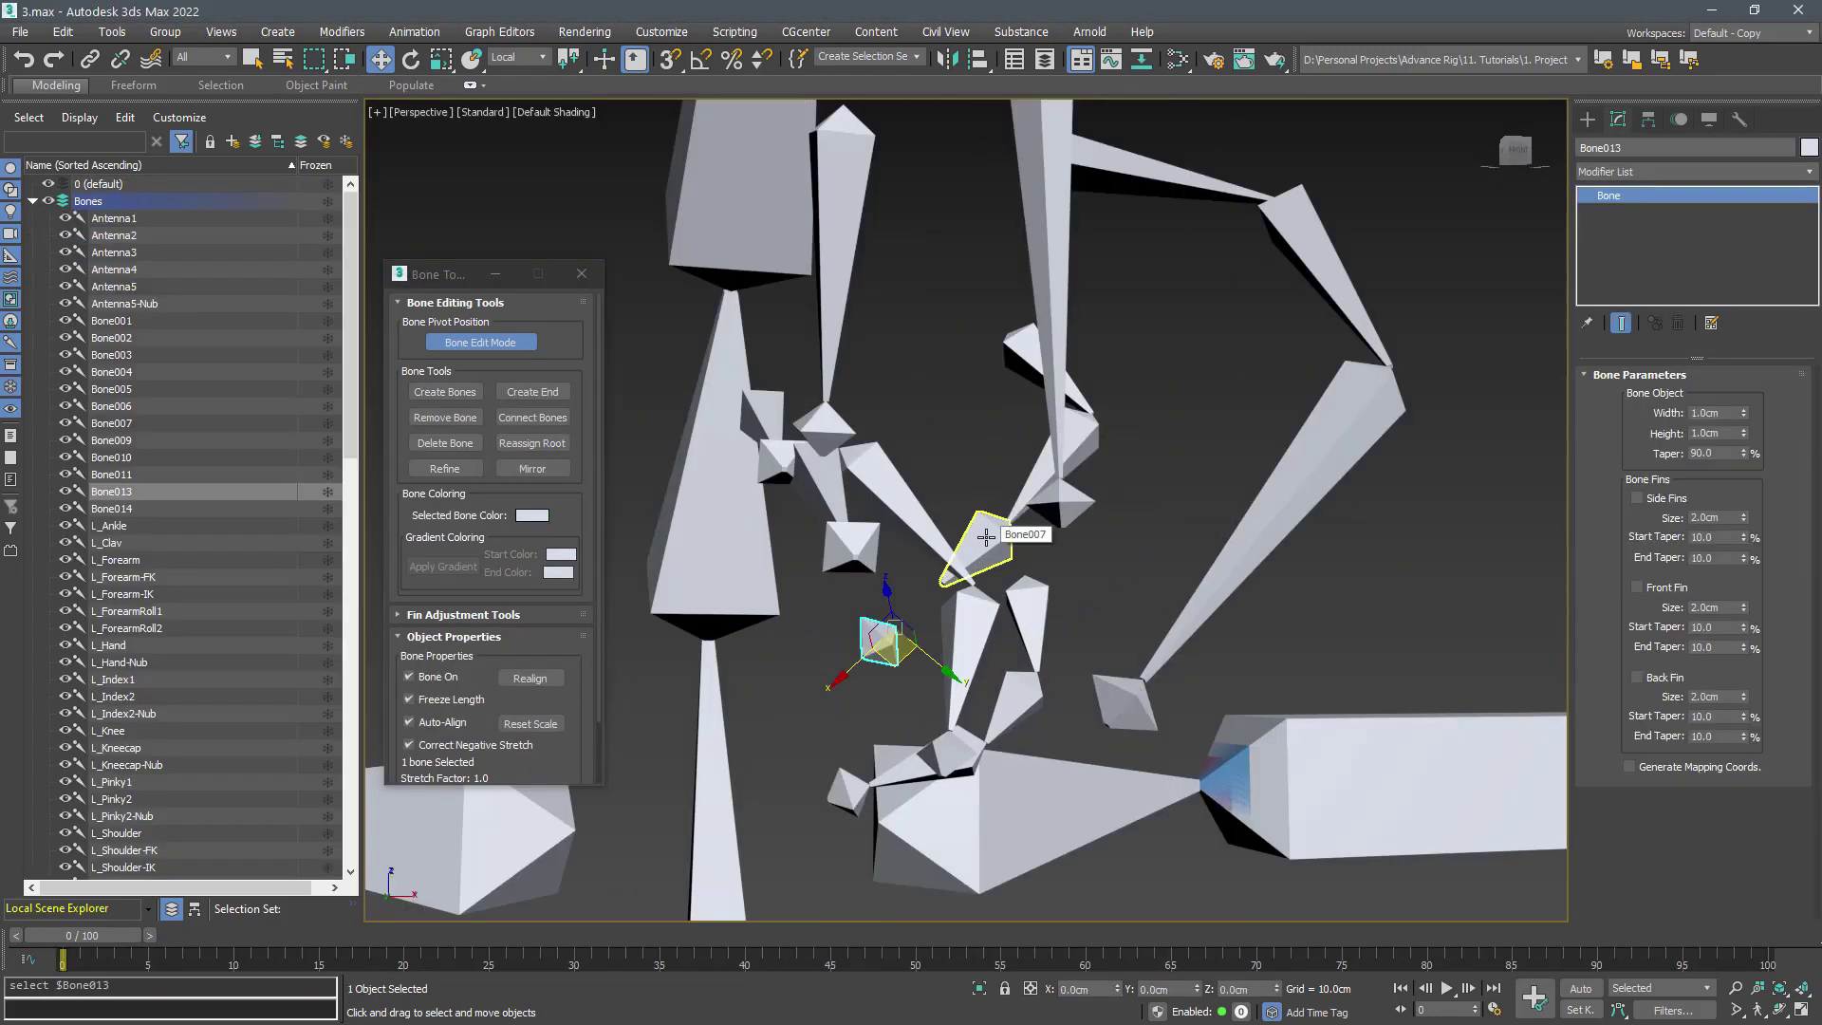
Rename Bone001 as Mandible1 and Bone002 as Mandible1-Nub, and give Bone003 a Labrum name
scroll(990, 599, "down", 8)
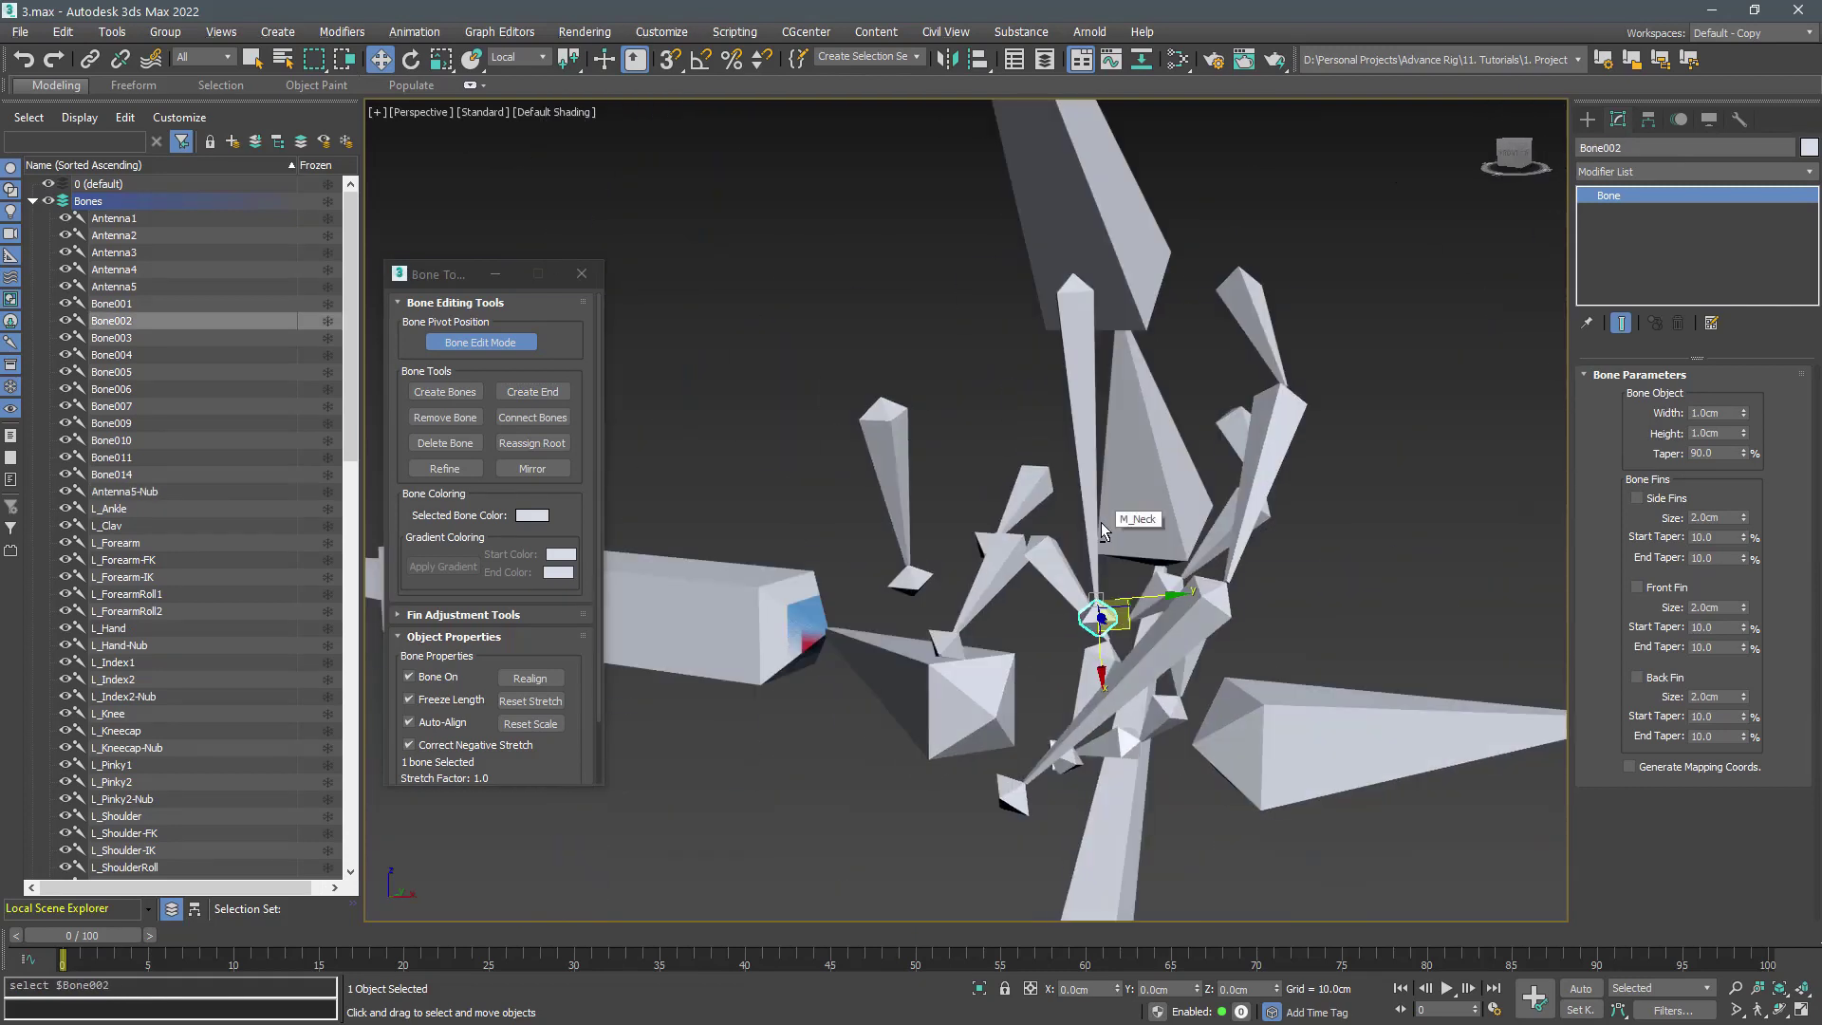
left_click(143, 304)
left_click(152, 320)
left_click(131, 340)
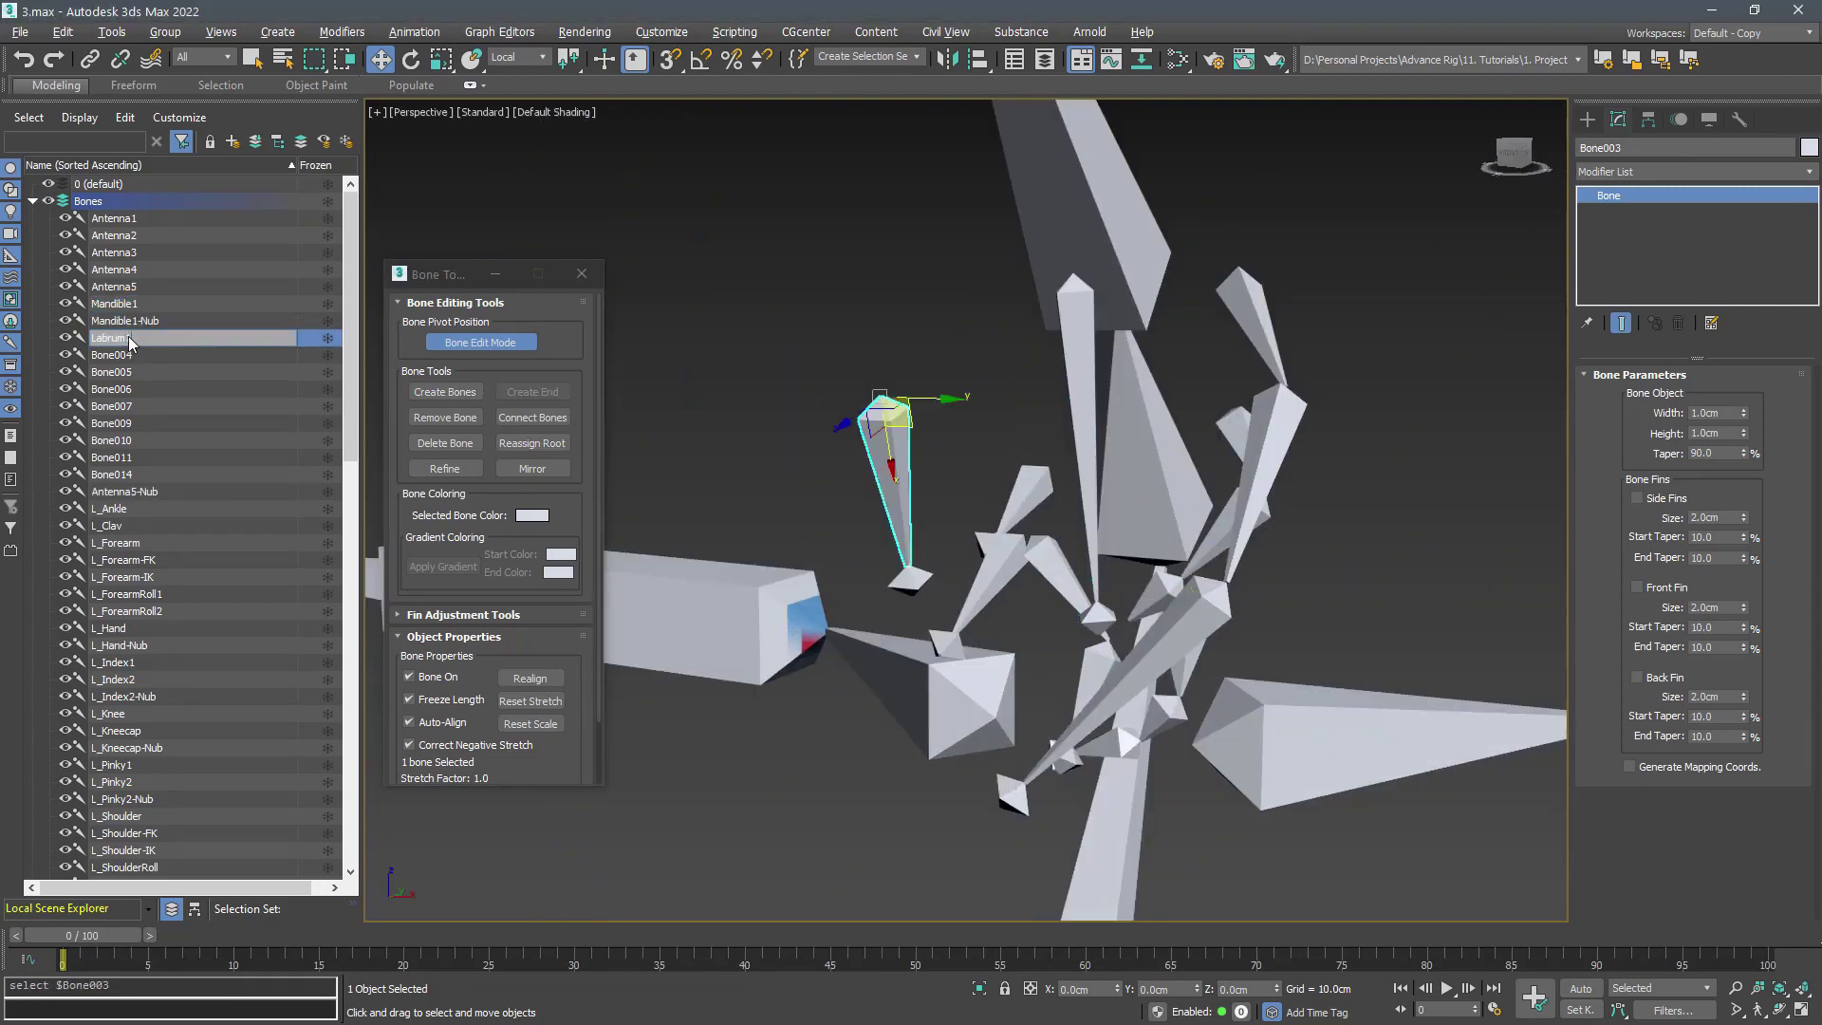
left_click(133, 354)
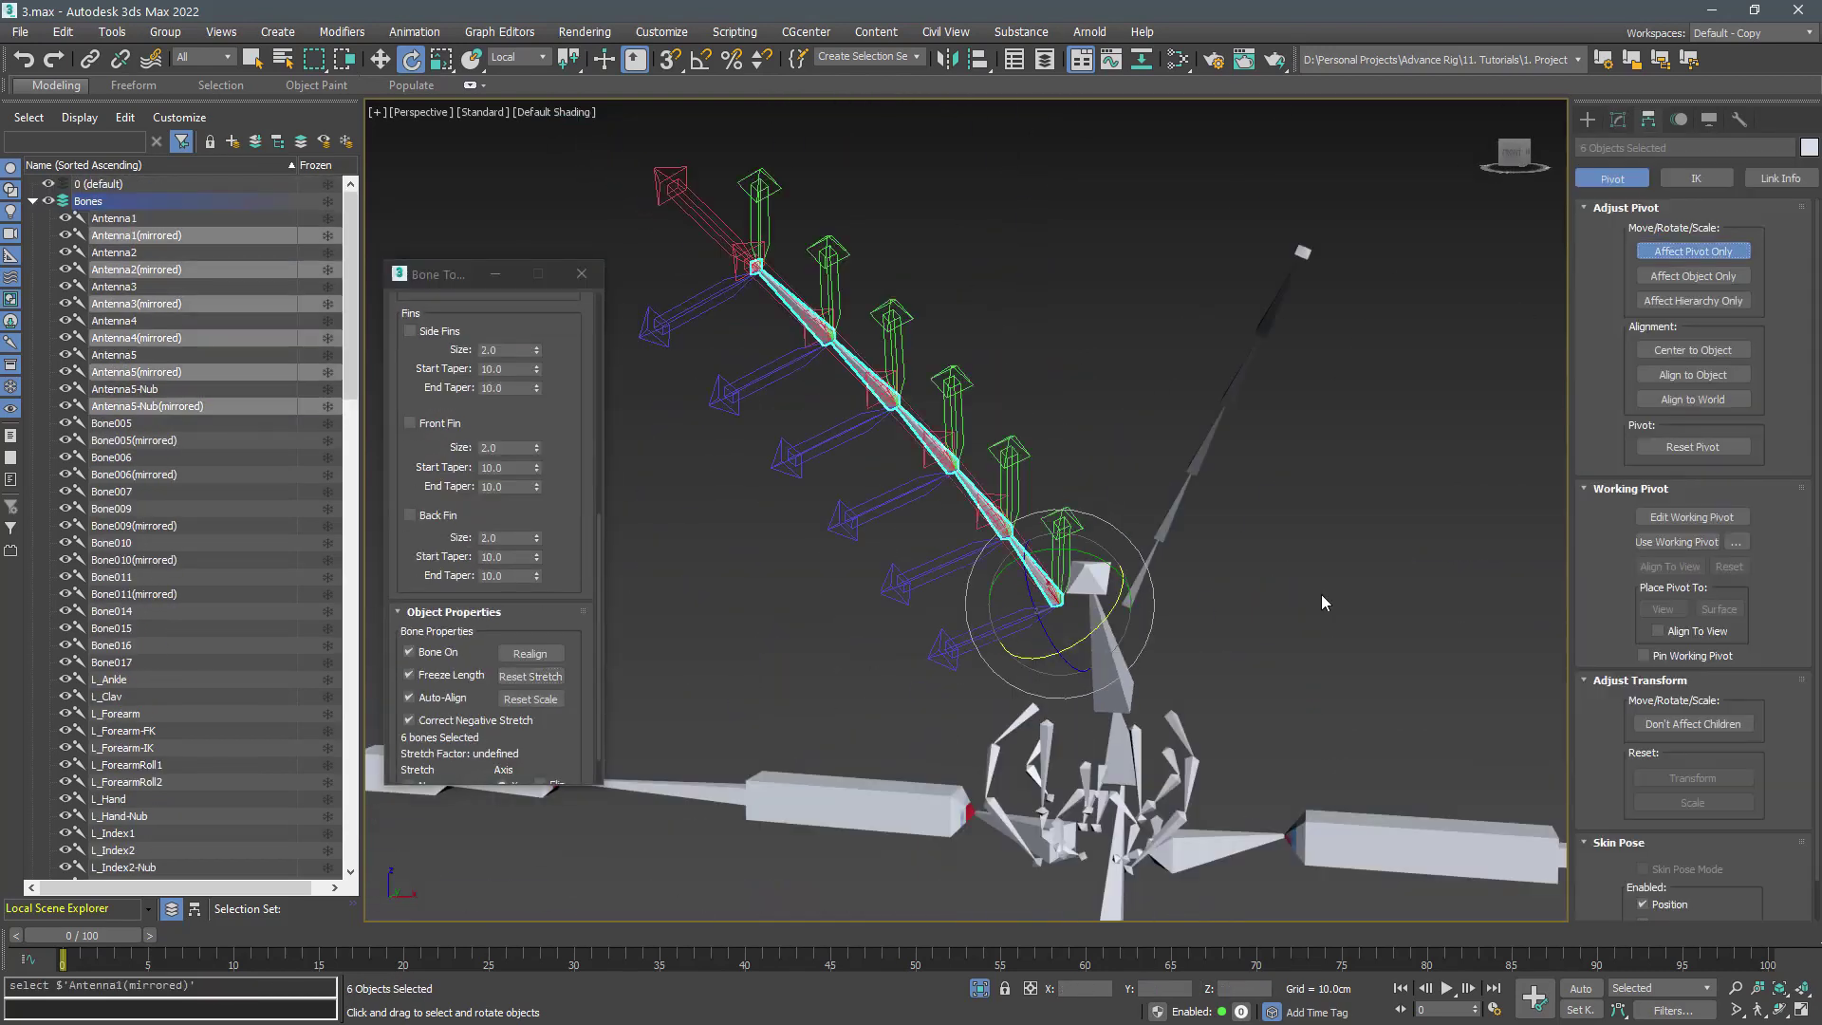
scroll(546, 620, "up", 5)
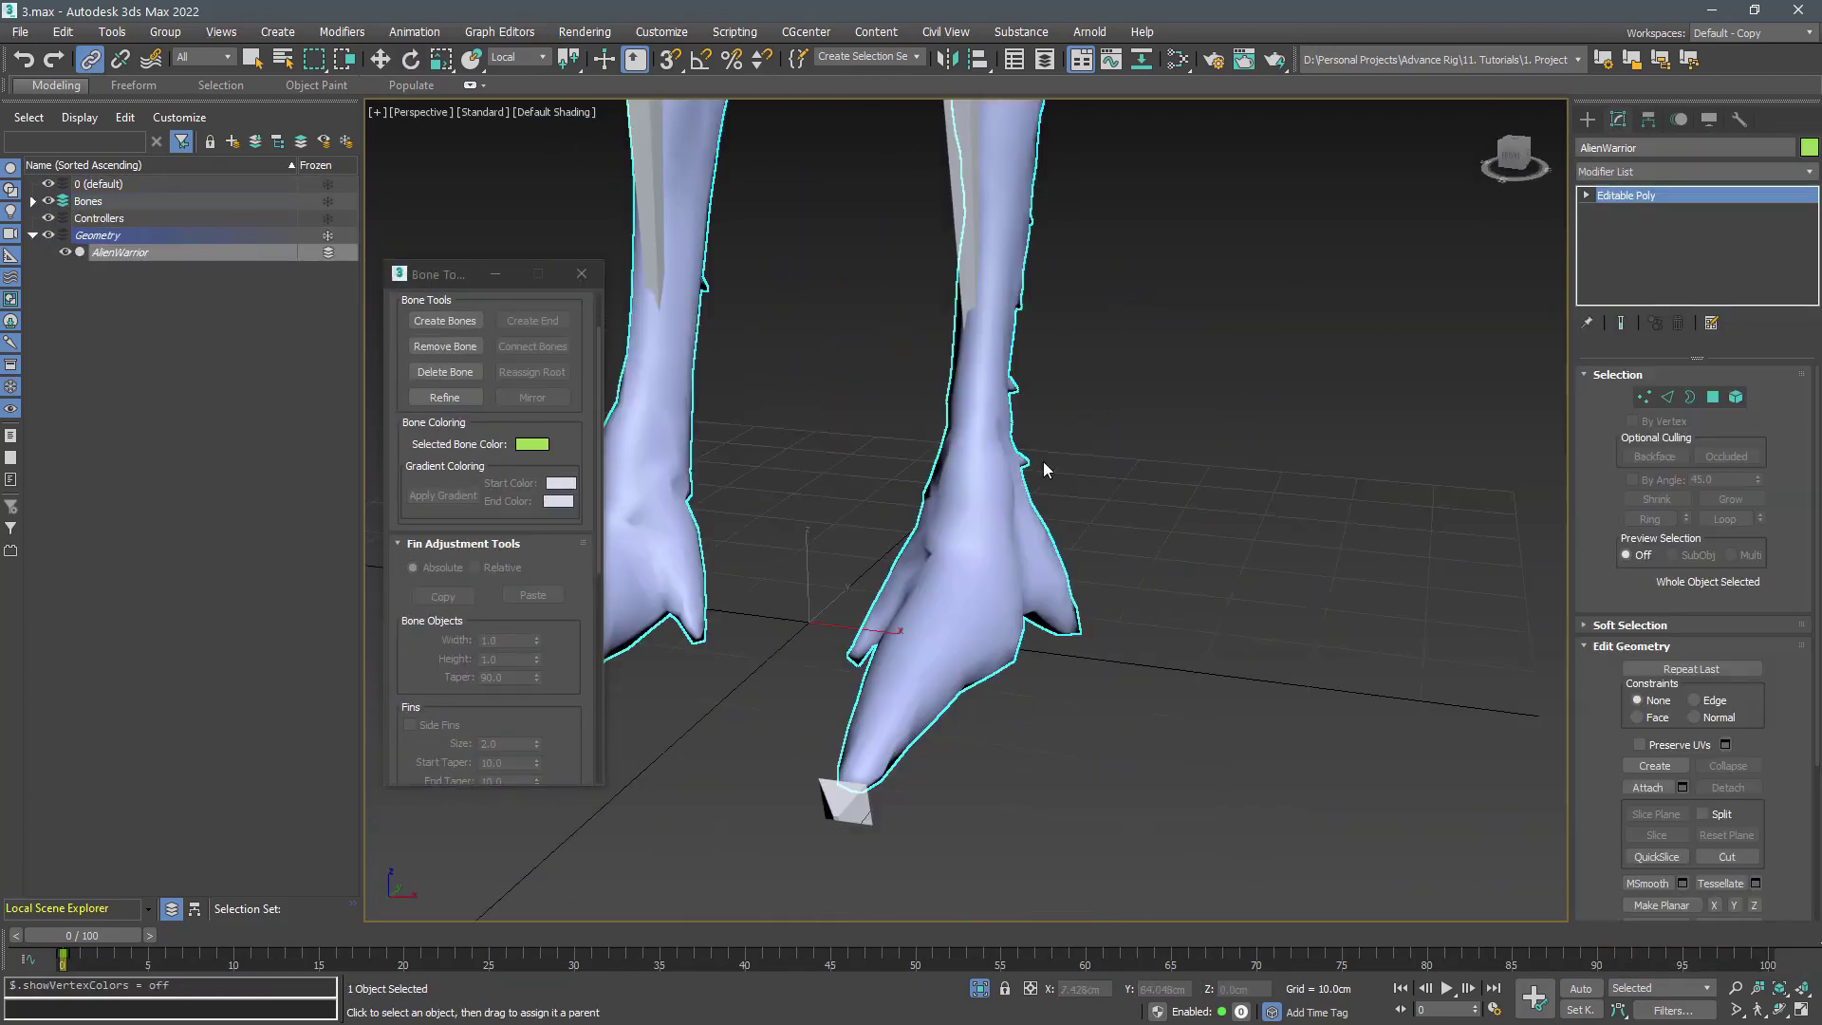
left_click(829, 107)
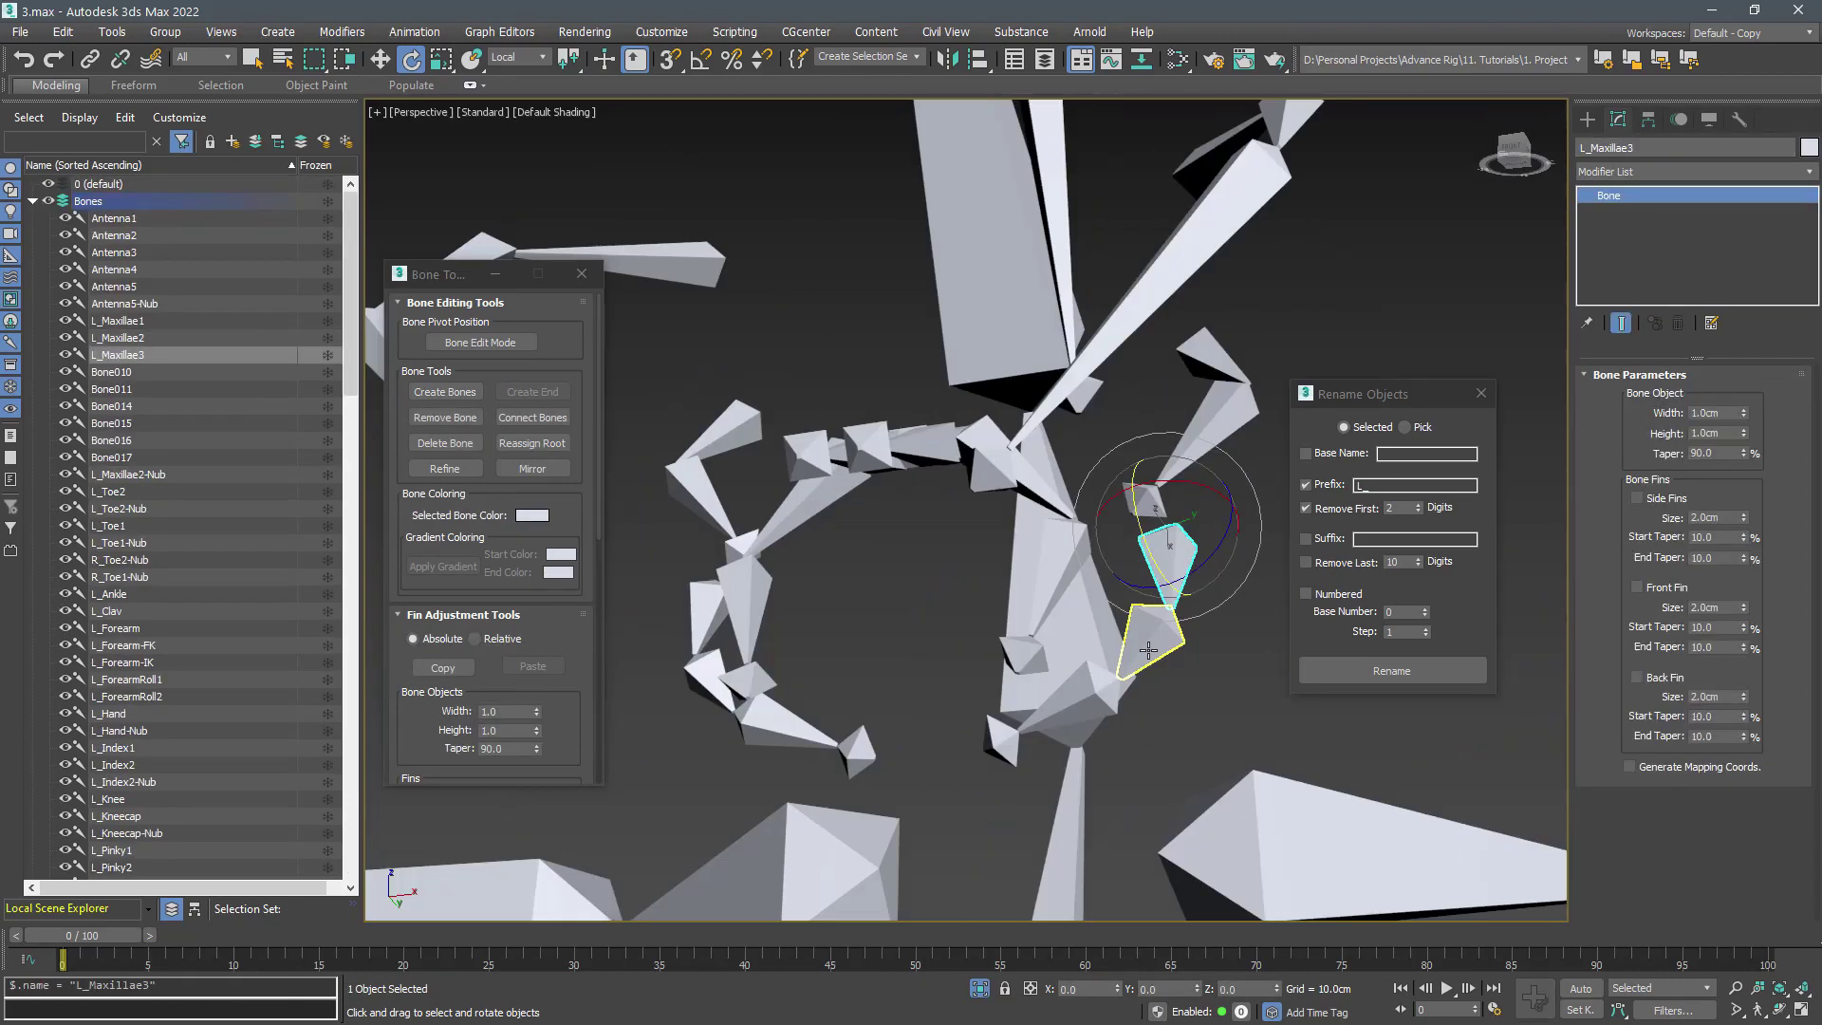
Isolate the mirrored right maxillae chains and name their bones R_Maxillae1 through R_Maxillae5, including R_Maxillae2-Nub
left_click(809, 727, "ctrl")
left_click(843, 737, "ctrl")
key("alt+q")
double_click(135, 303)
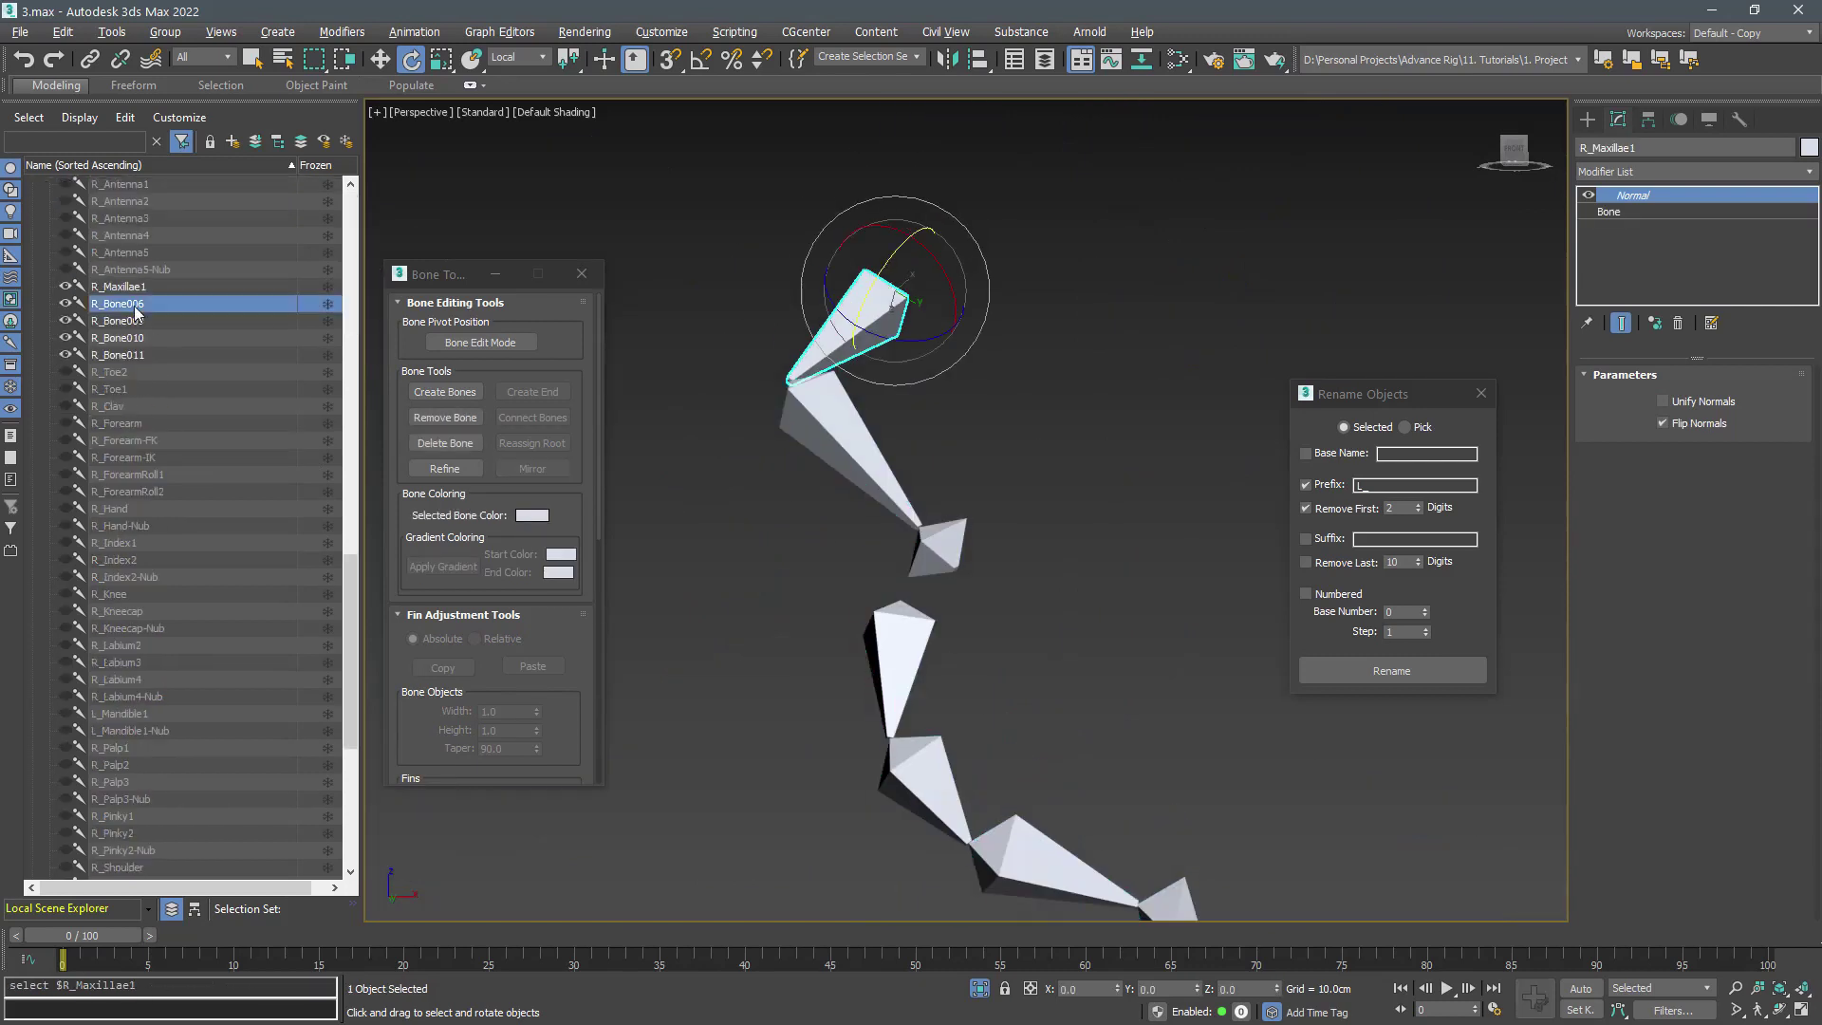
key("Page_Down")
type("R_Maxillae4")
double_click(197, 442)
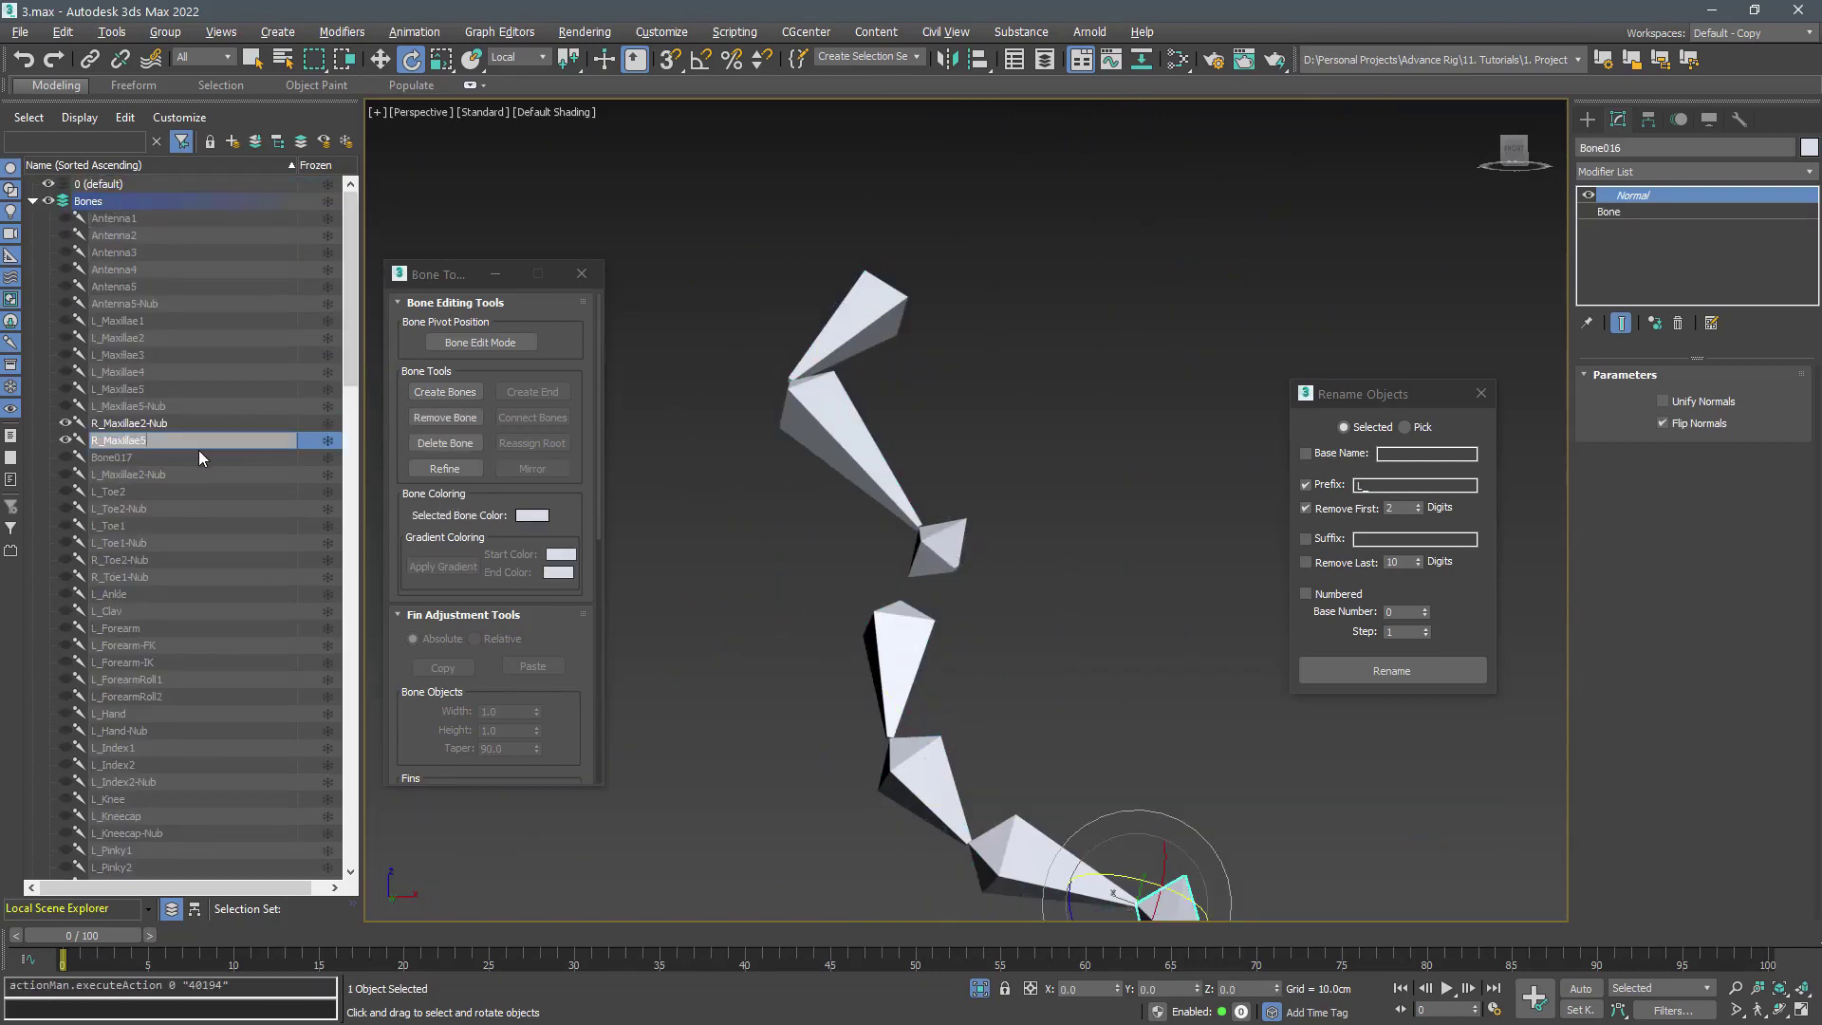
Batch-rename the next unprefixed bone chain with the prefix L_, without removing any leading characters
key("alt+q")
left_click(834, 333)
left_click(1222, 236)
double_click(1225, 234)
left_click(1306, 509)
left_click(1367, 680)
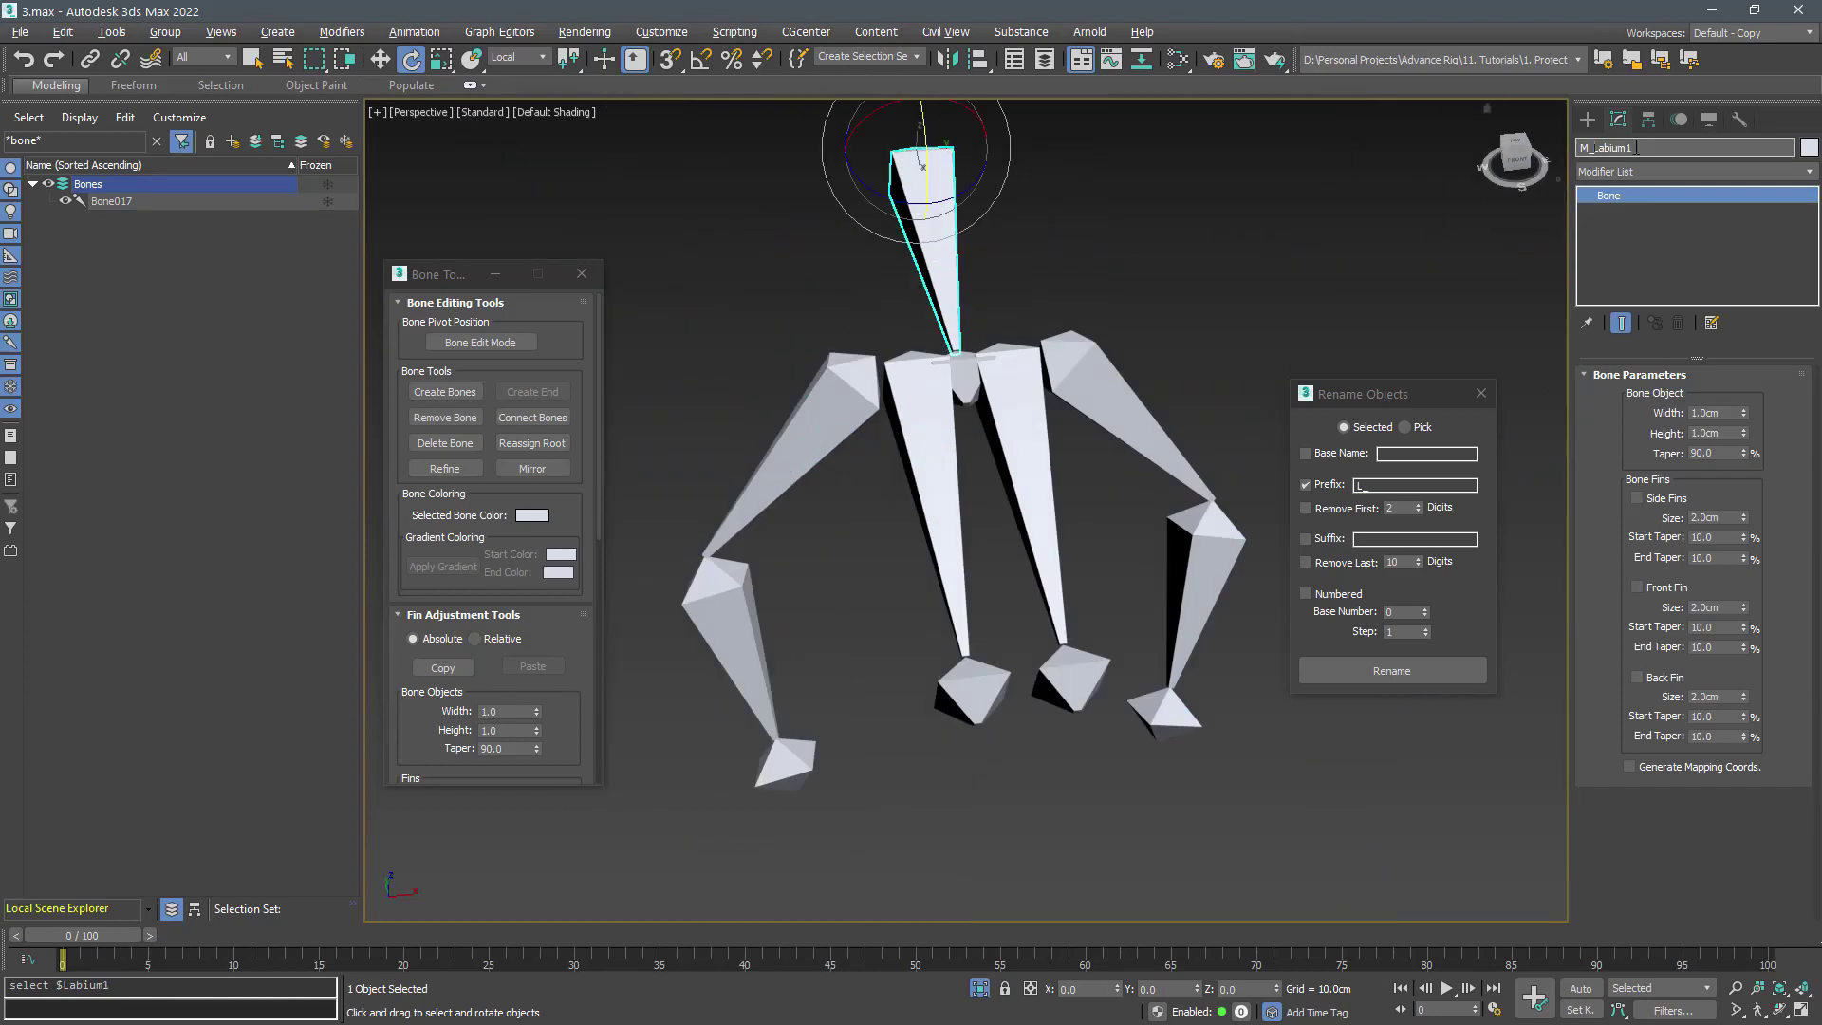
Name the central labium end bone M_Labium1-Nub and add the prefix L_ to the left labium bones
left_click(966, 385)
type("M_Labium1-Nub")
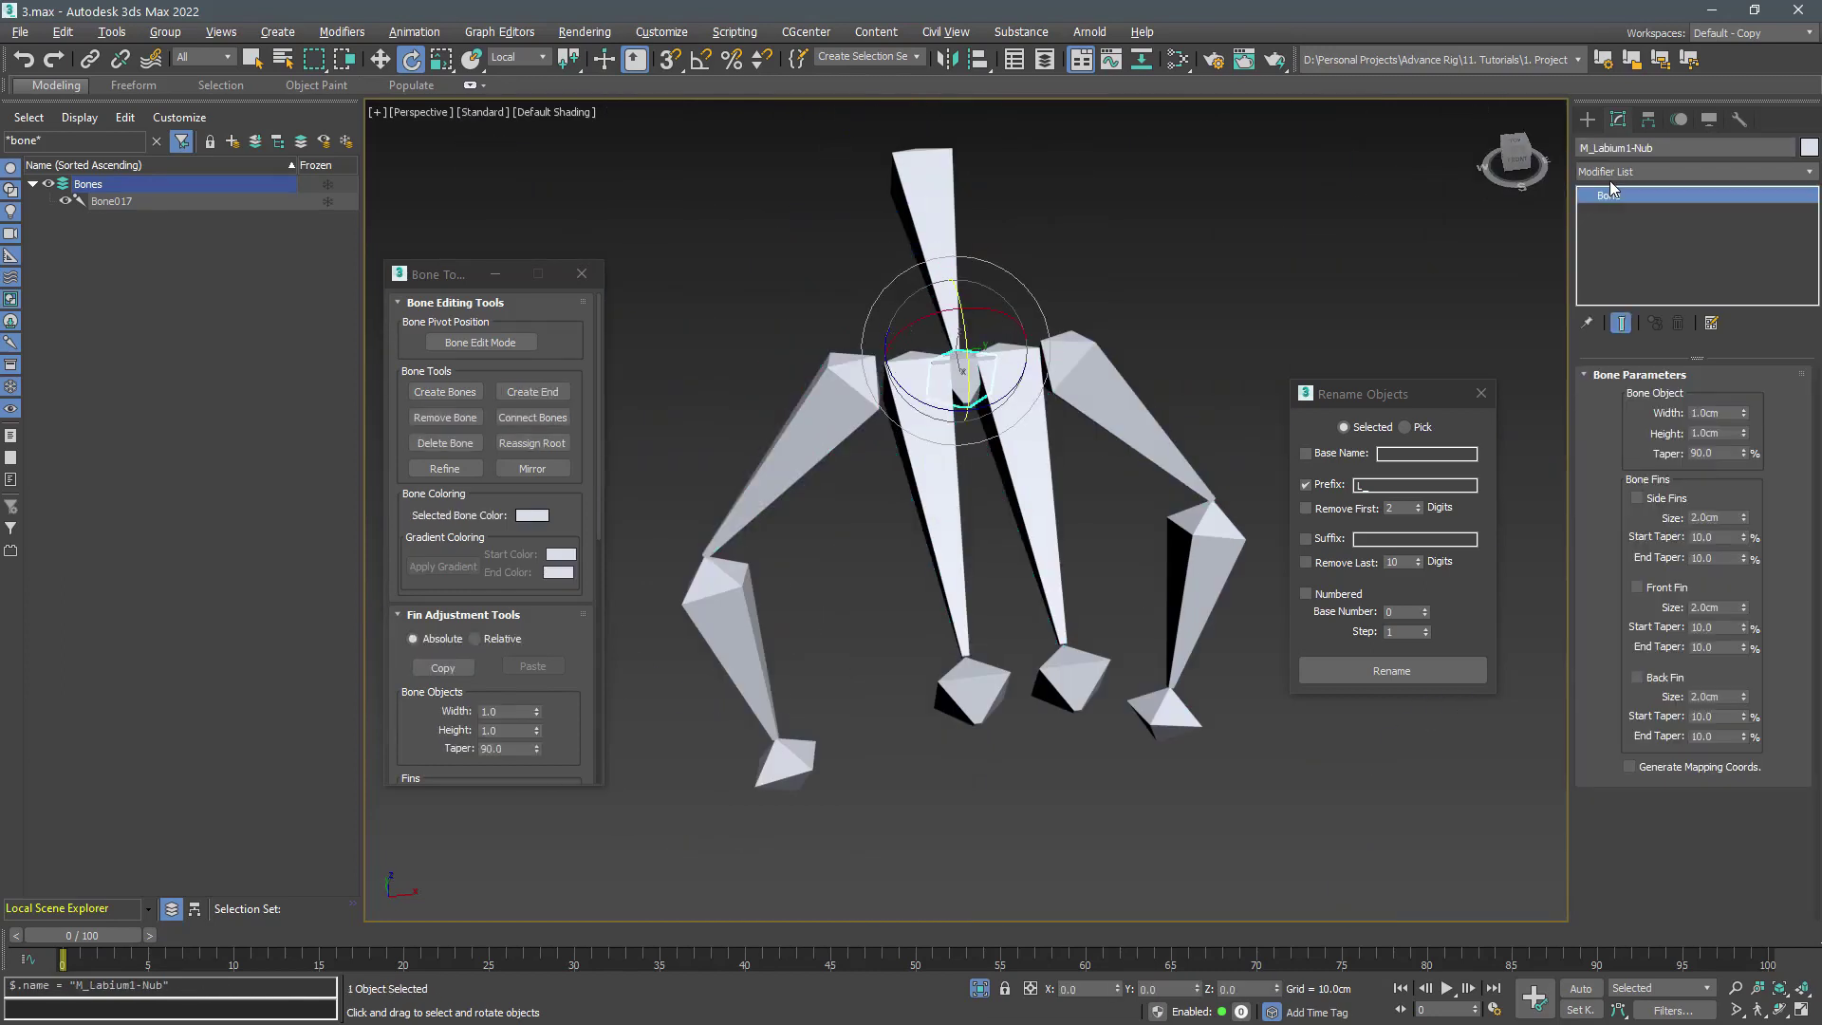
left_click(1029, 446)
type("L_")
left_click(1072, 679)
left_click(1120, 408)
double_click(1120, 408)
left_click(157, 141)
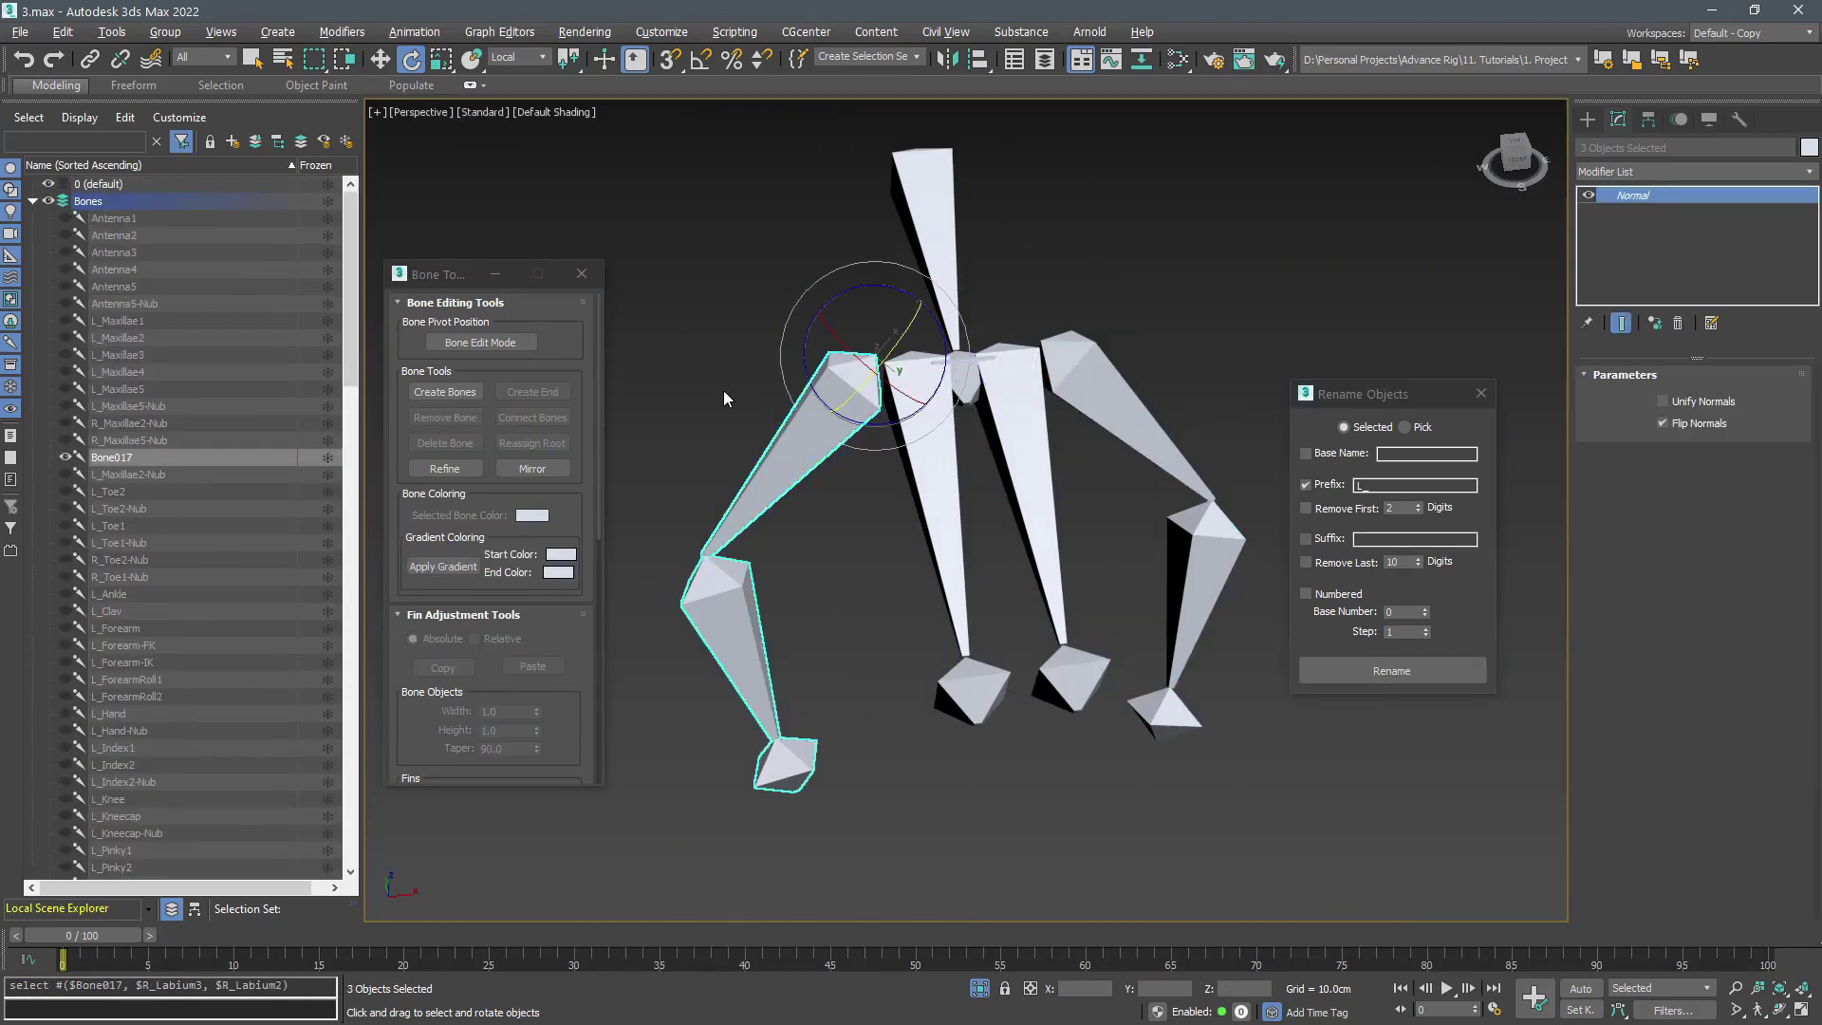
Hide the Geometry layer that holds the AlienWarrior mesh so only the skeleton is shown
left_click_drag(1265, 226, 607, 881)
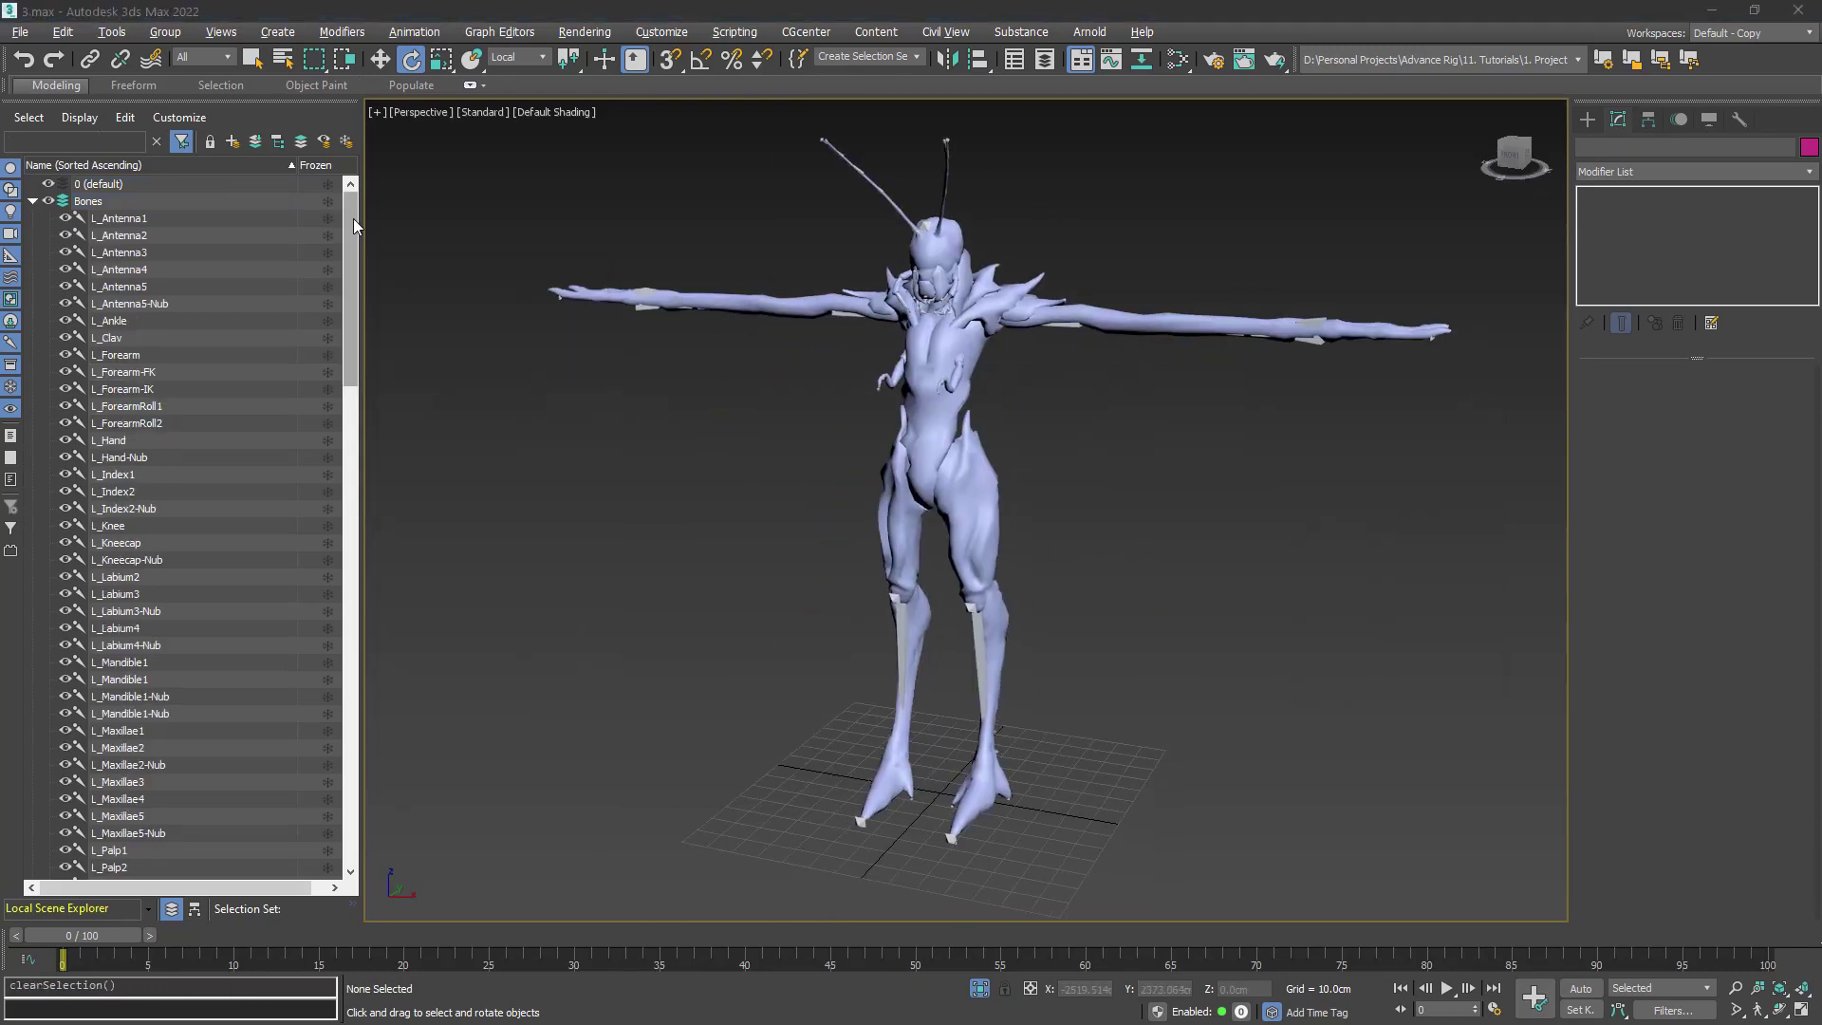
left_click_drag(353, 225, 341, 729)
left_click(53, 850)
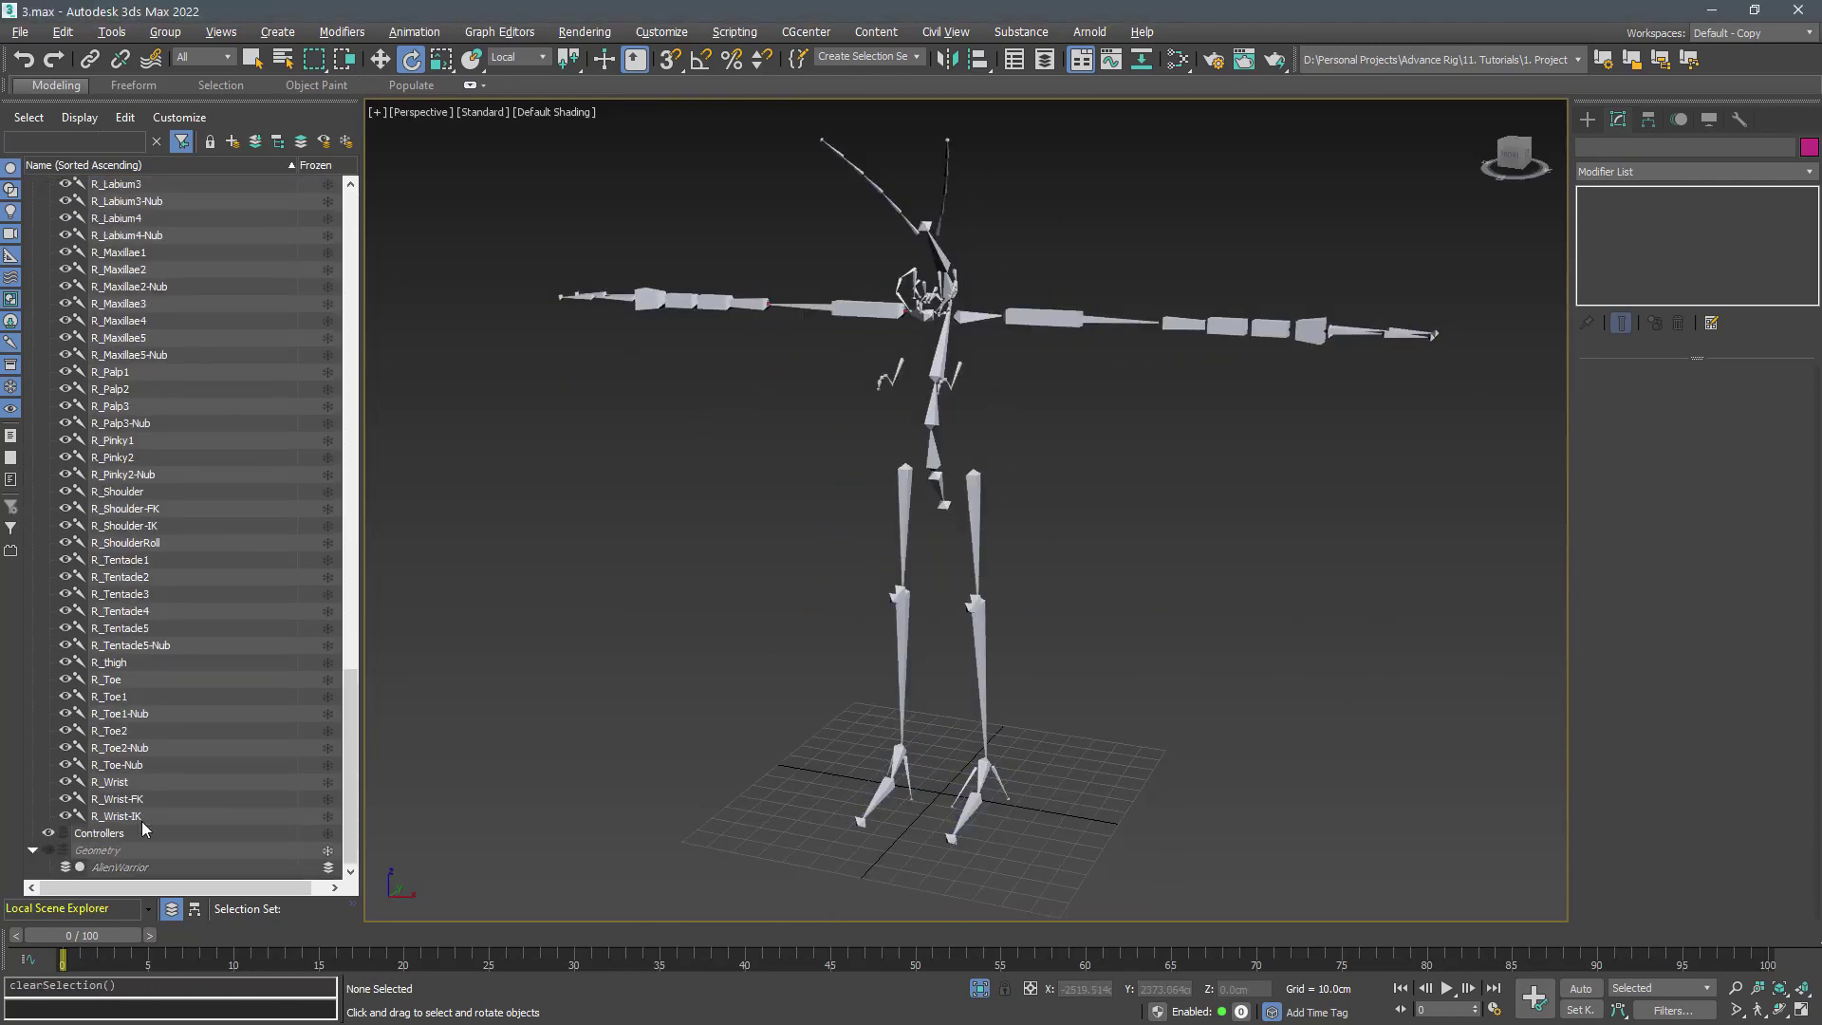
Test the skeleton's hierarchy by moving the M_Pelvis bone
middle_click_drag(566, 600, 552, 618)
left_click(920, 507)
key("w")
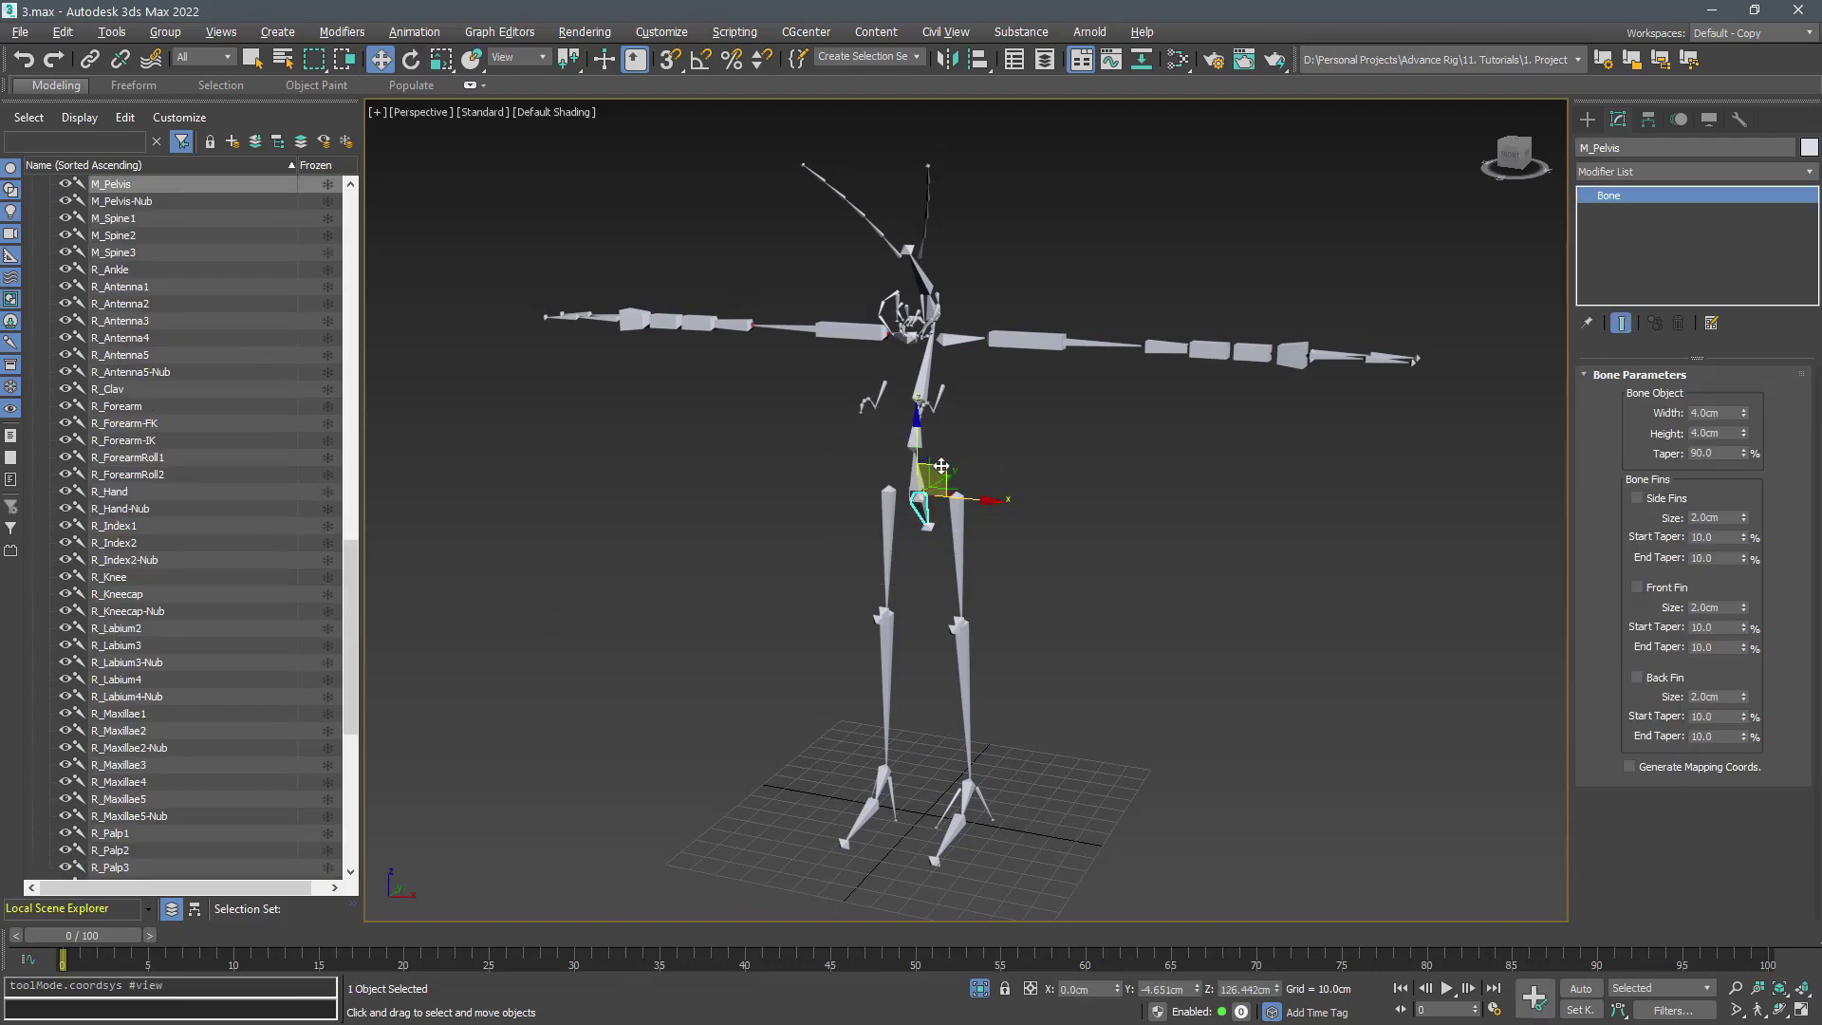
left_click_drag(911, 504, 948, 550)
middle_click_drag(948, 550, 903, 498)
left_click(820, 450)
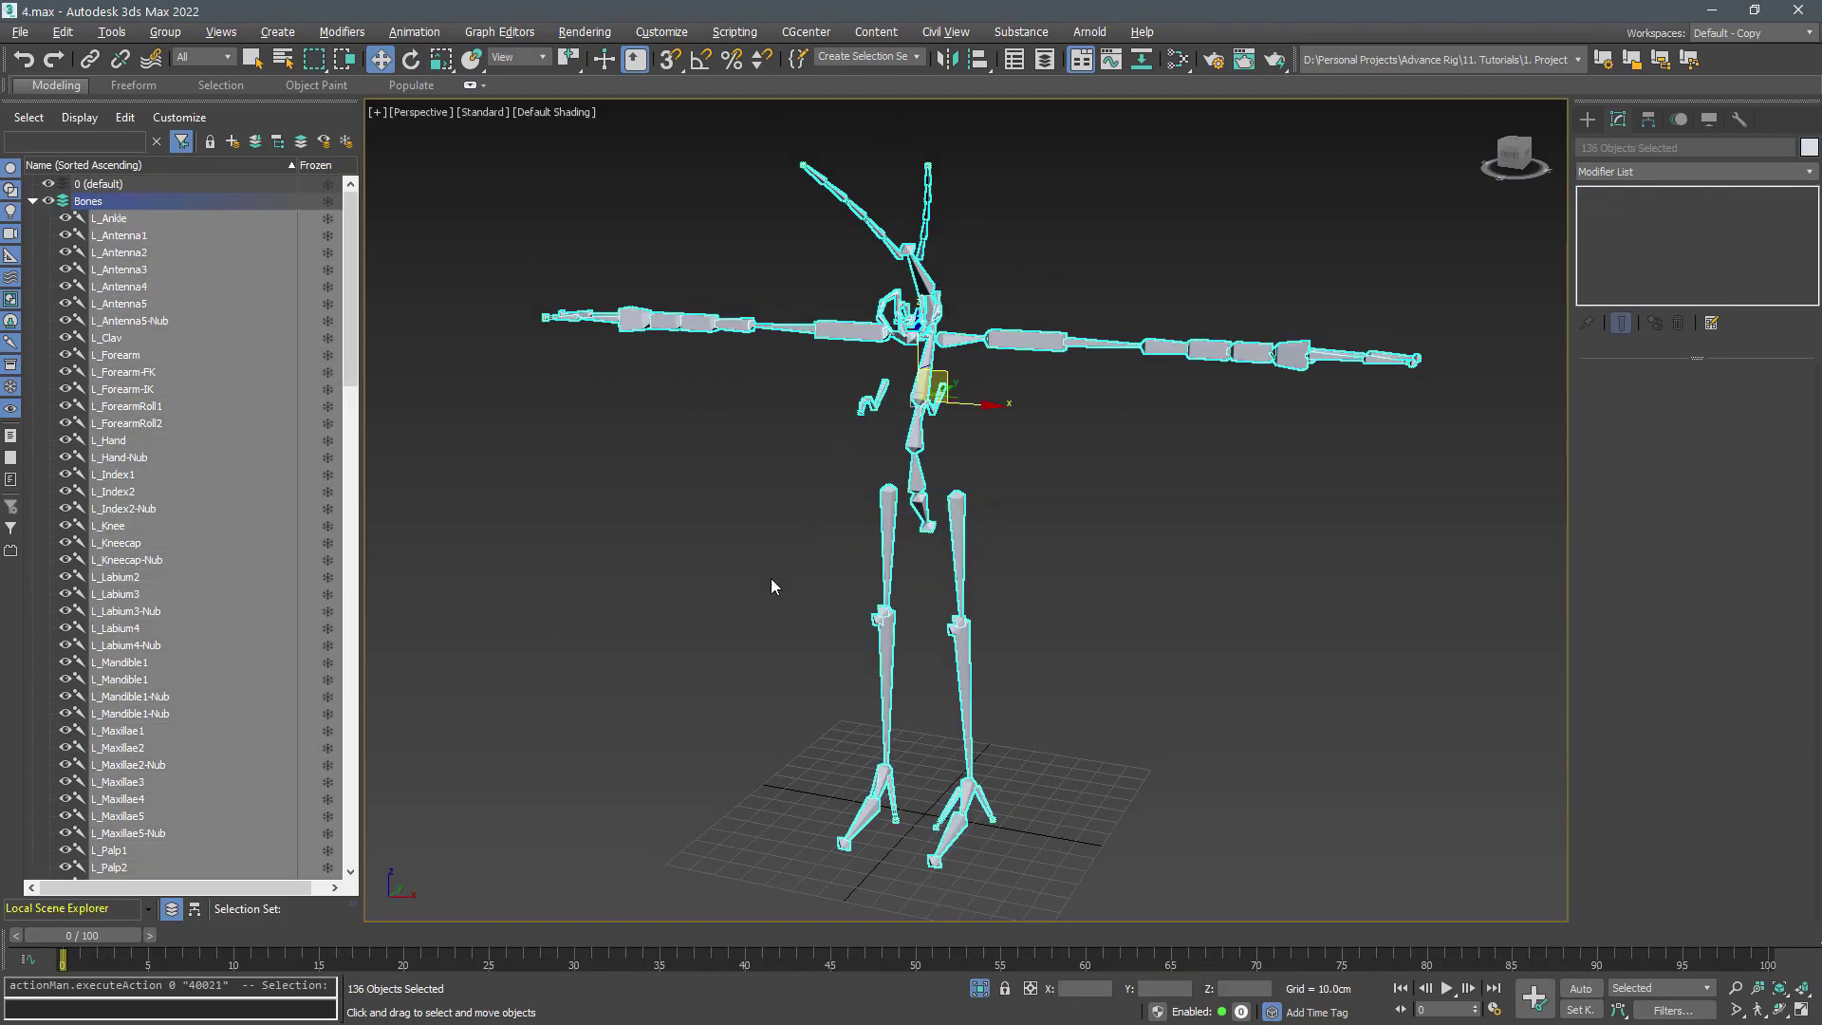
Apply Freeze Transform to all the selected bones of the skeleton and accept the controller setup
right_click(762, 509, "alt")
left_click(716, 455)
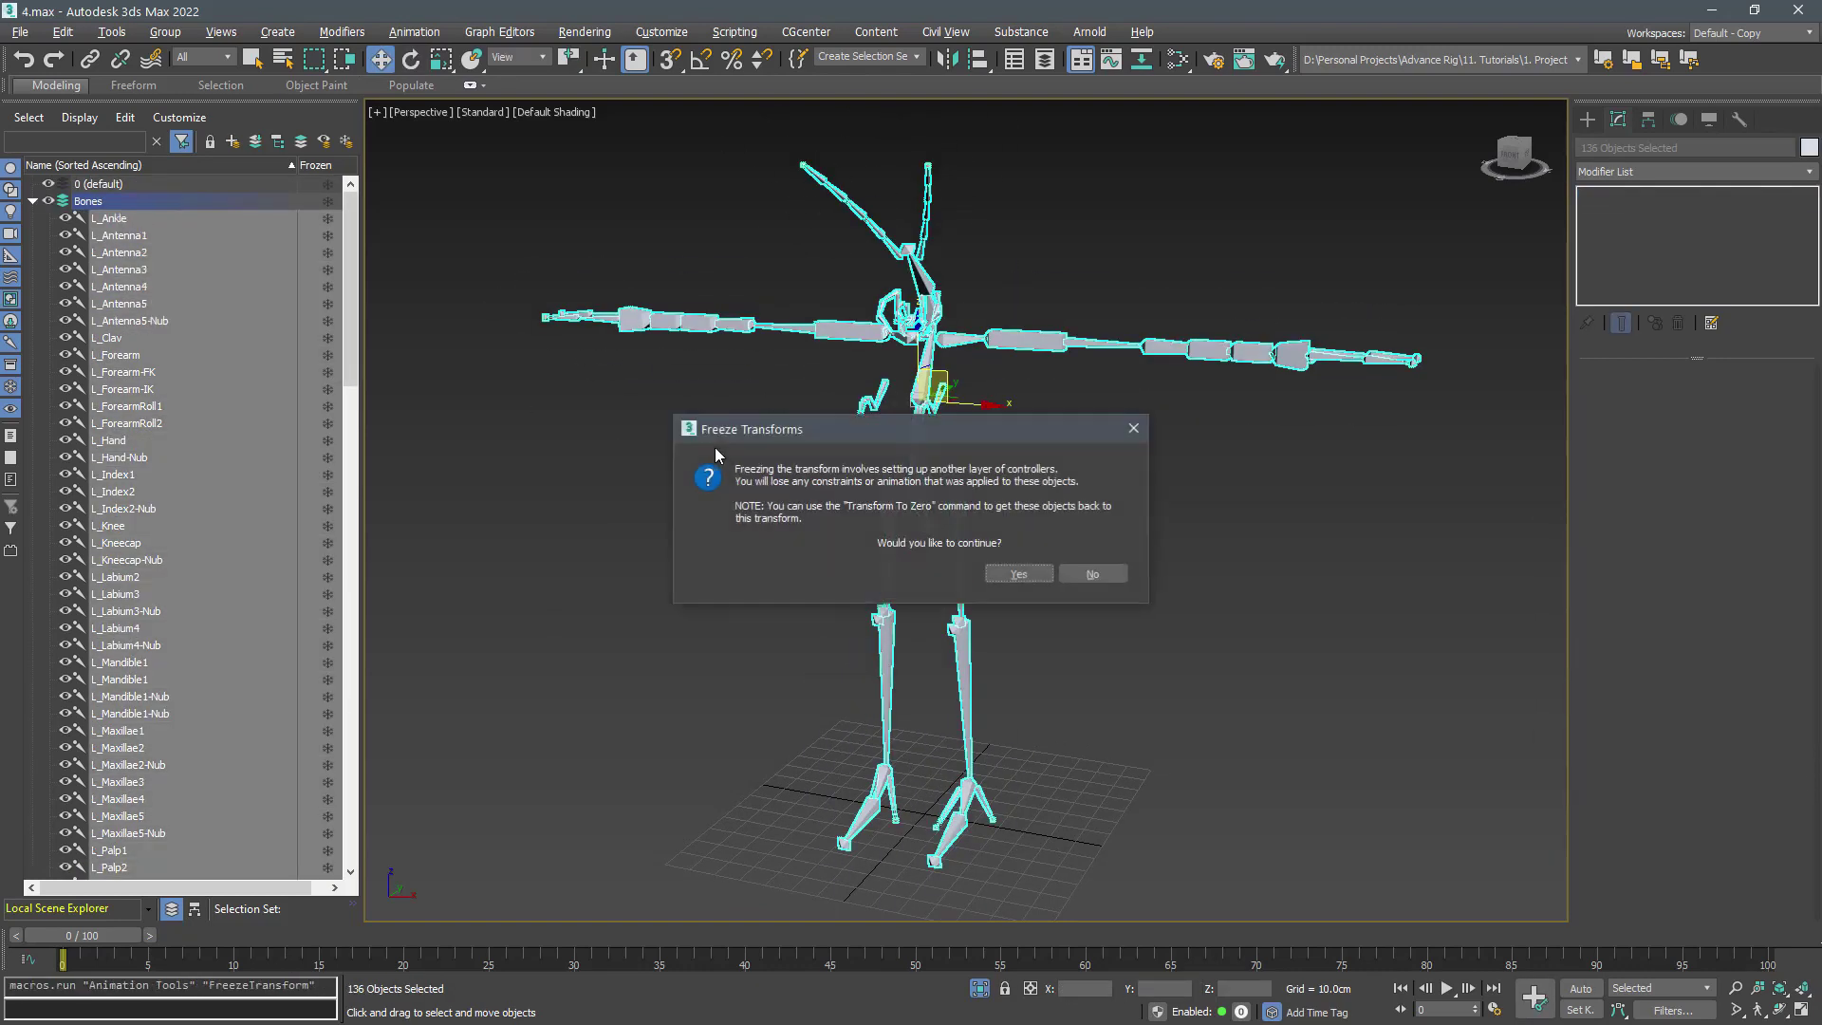
left_click(1018, 575)
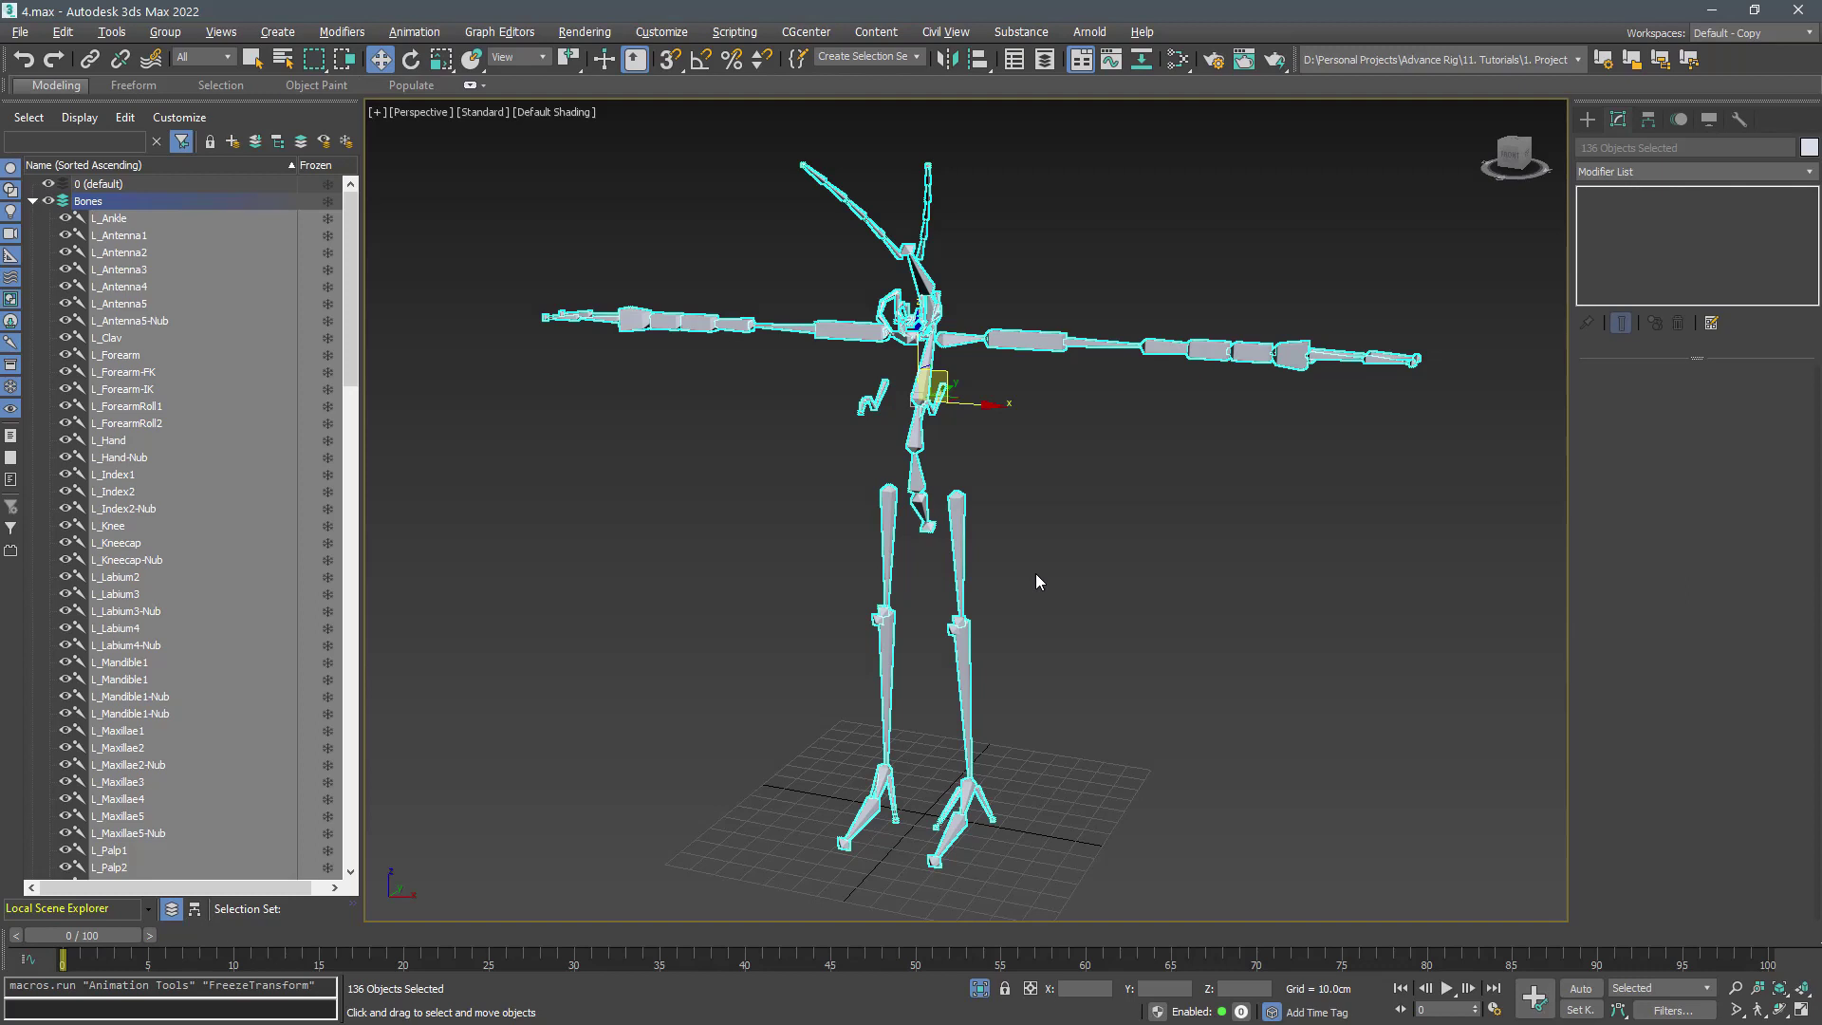
Test-pose the left leg by rotating the L_thigh bone and the lower leg bone beneath it
left_click(1035, 573)
left_click(960, 547)
key("e")
left_click_drag(957, 556, 968, 518)
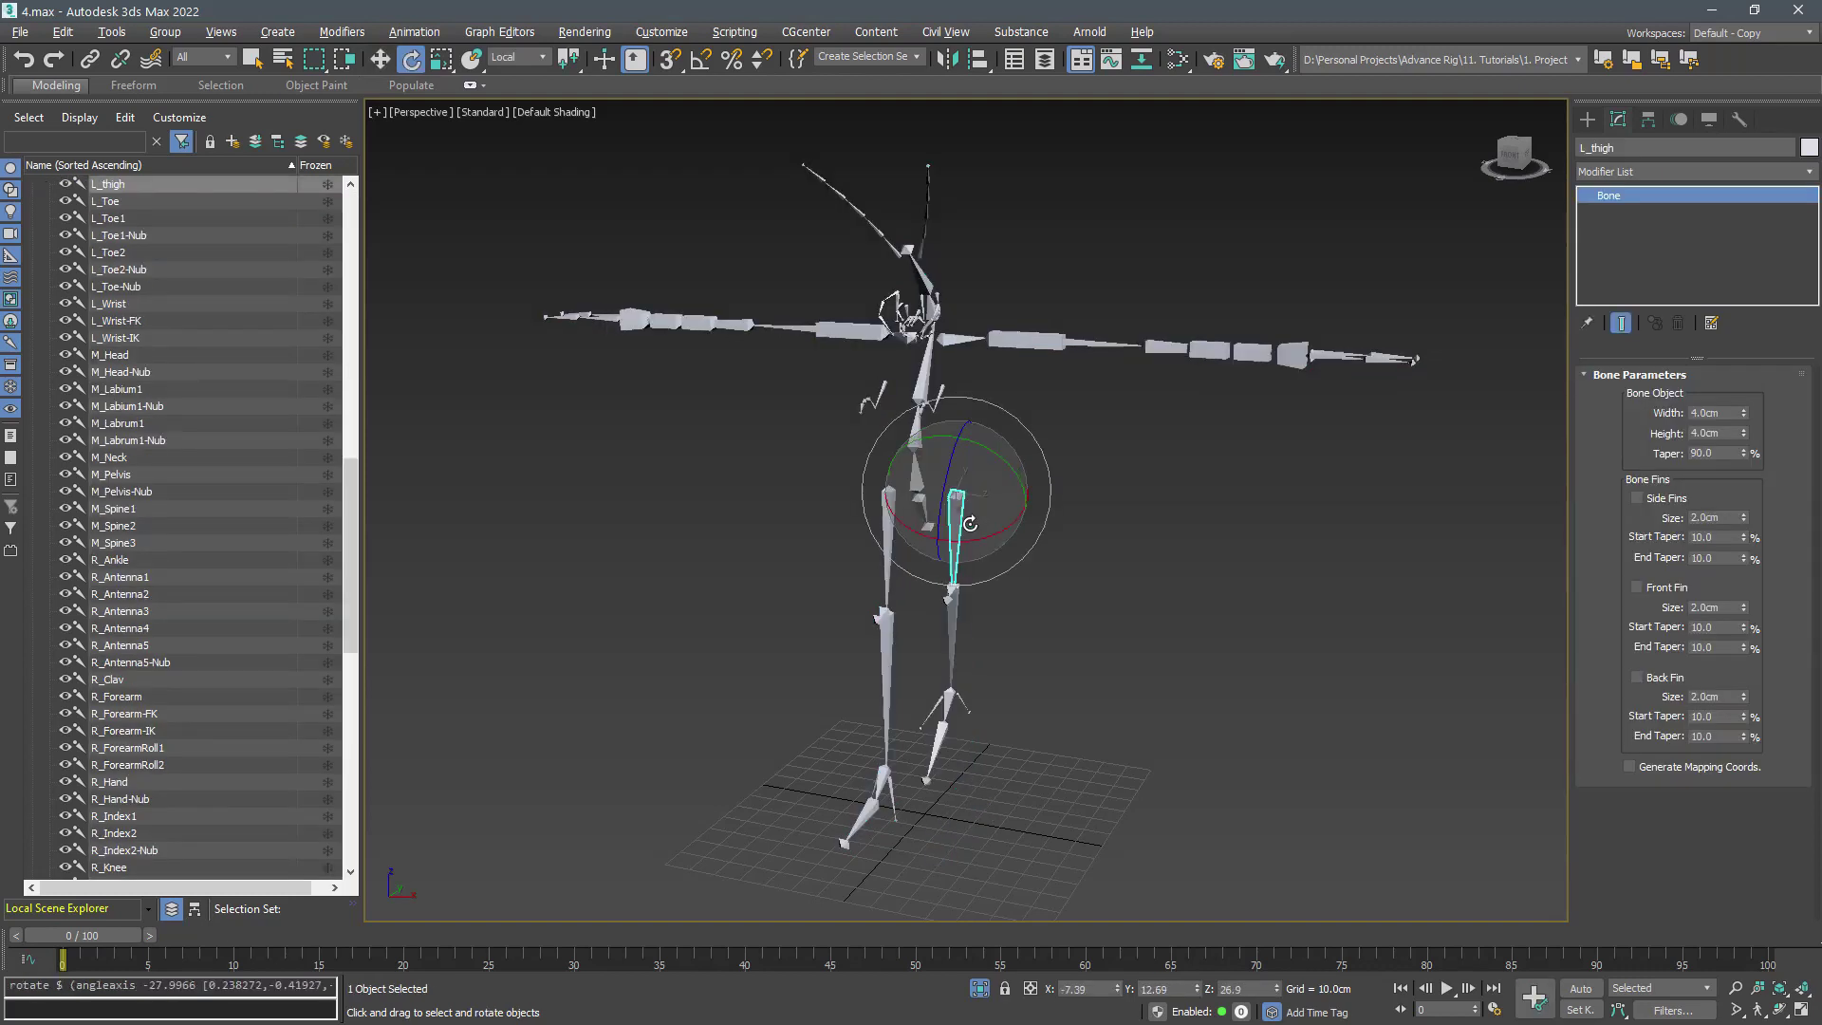
left_click(950, 644)
left_click_drag(936, 634, 940, 569)
Test-pose the upper body by bending the three spine bones together and rotating the left arm bones
left_click(915, 429)
left_click(941, 467)
left_click(918, 475)
left_click(915, 432, "ctrl")
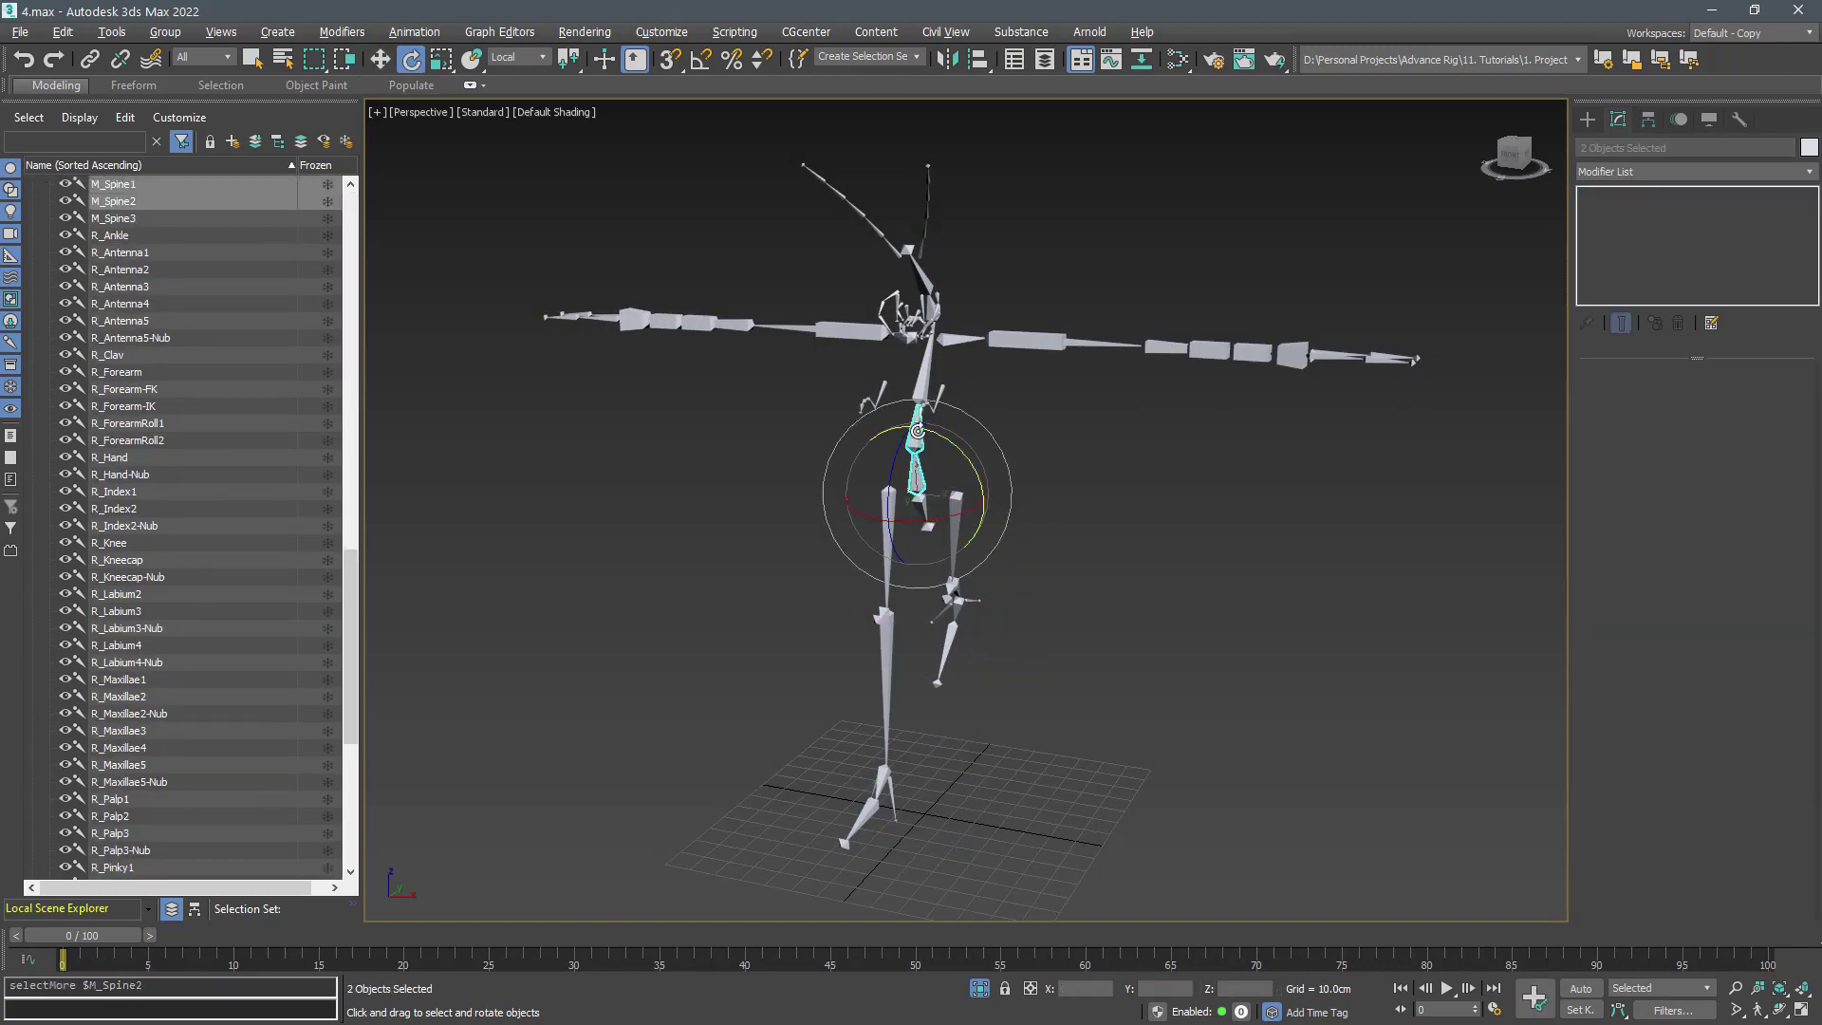
left_click(924, 374, "ctrl")
left_click_drag(898, 445, 917, 343)
left_click_drag(1433, 480, 1030, 622)
left_click_drag(964, 467, 925, 391)
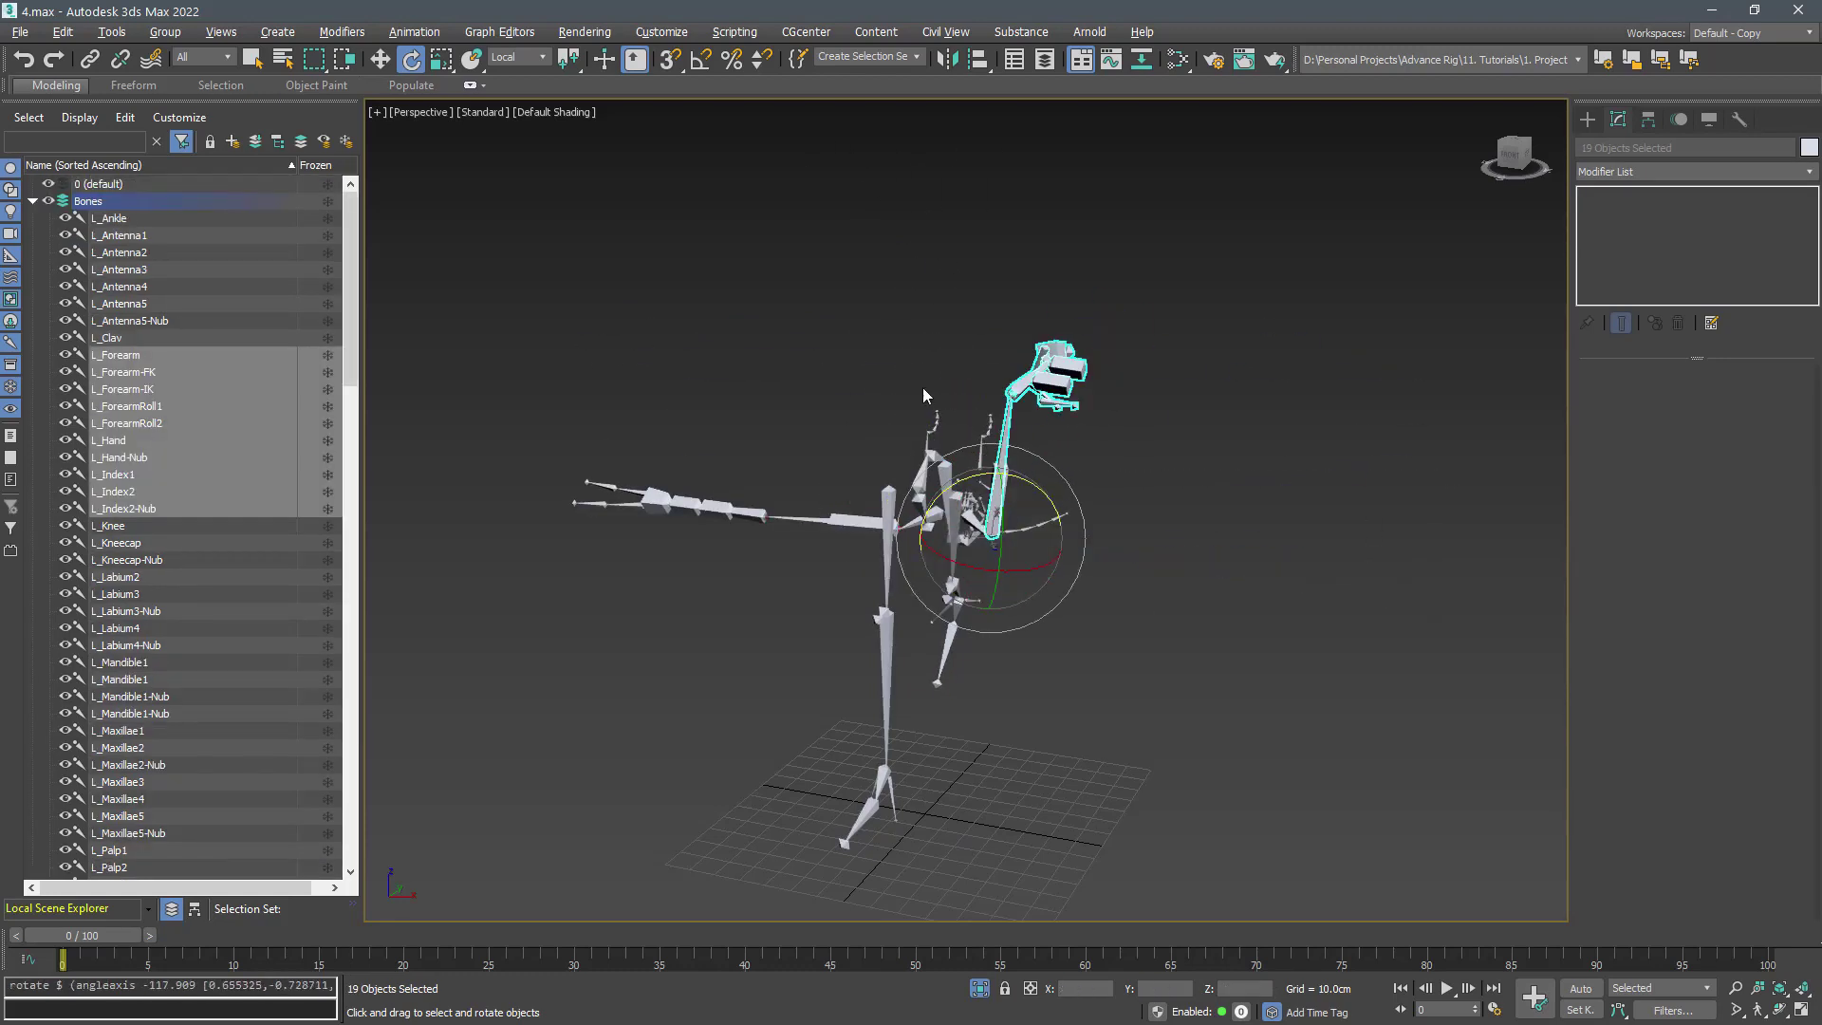
Select all bones and return them to their frozen pose with Transform To Zero
left_click(510, 272)
left_click_drag(1239, 890, 1239, 891)
right_click(1106, 664)
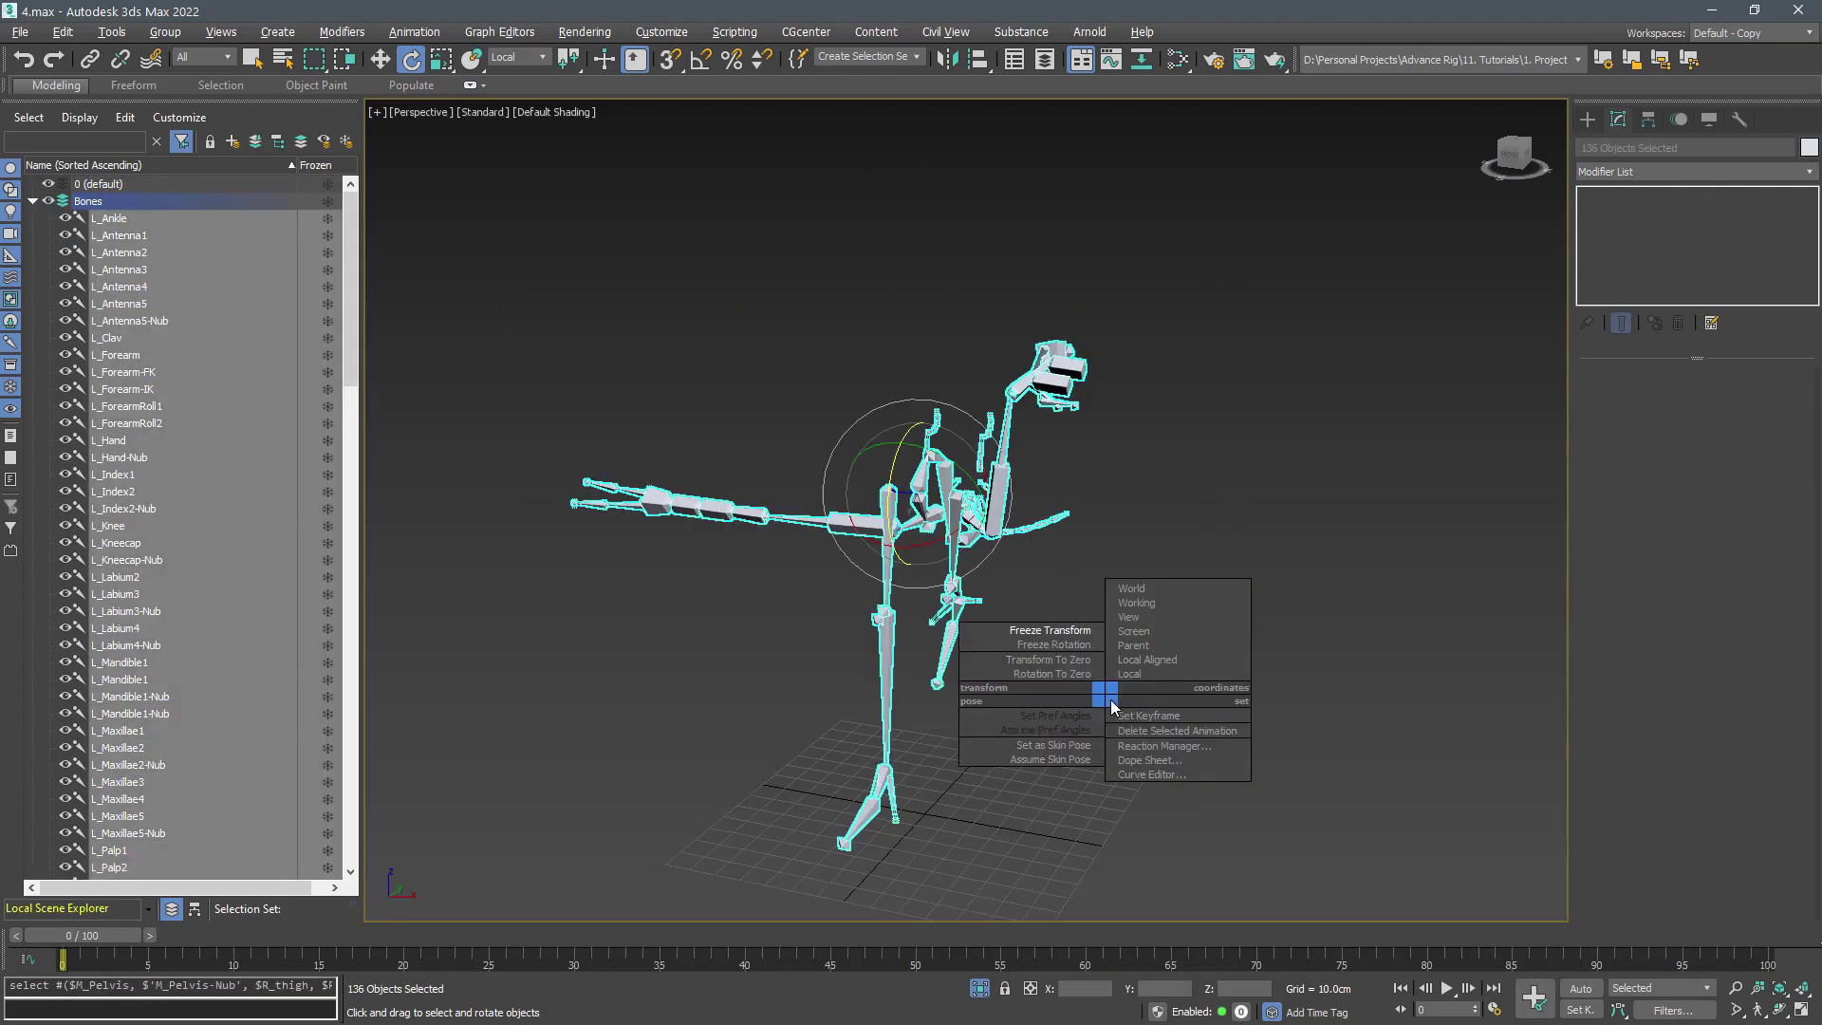
left_click(1070, 667)
left_click(1210, 653)
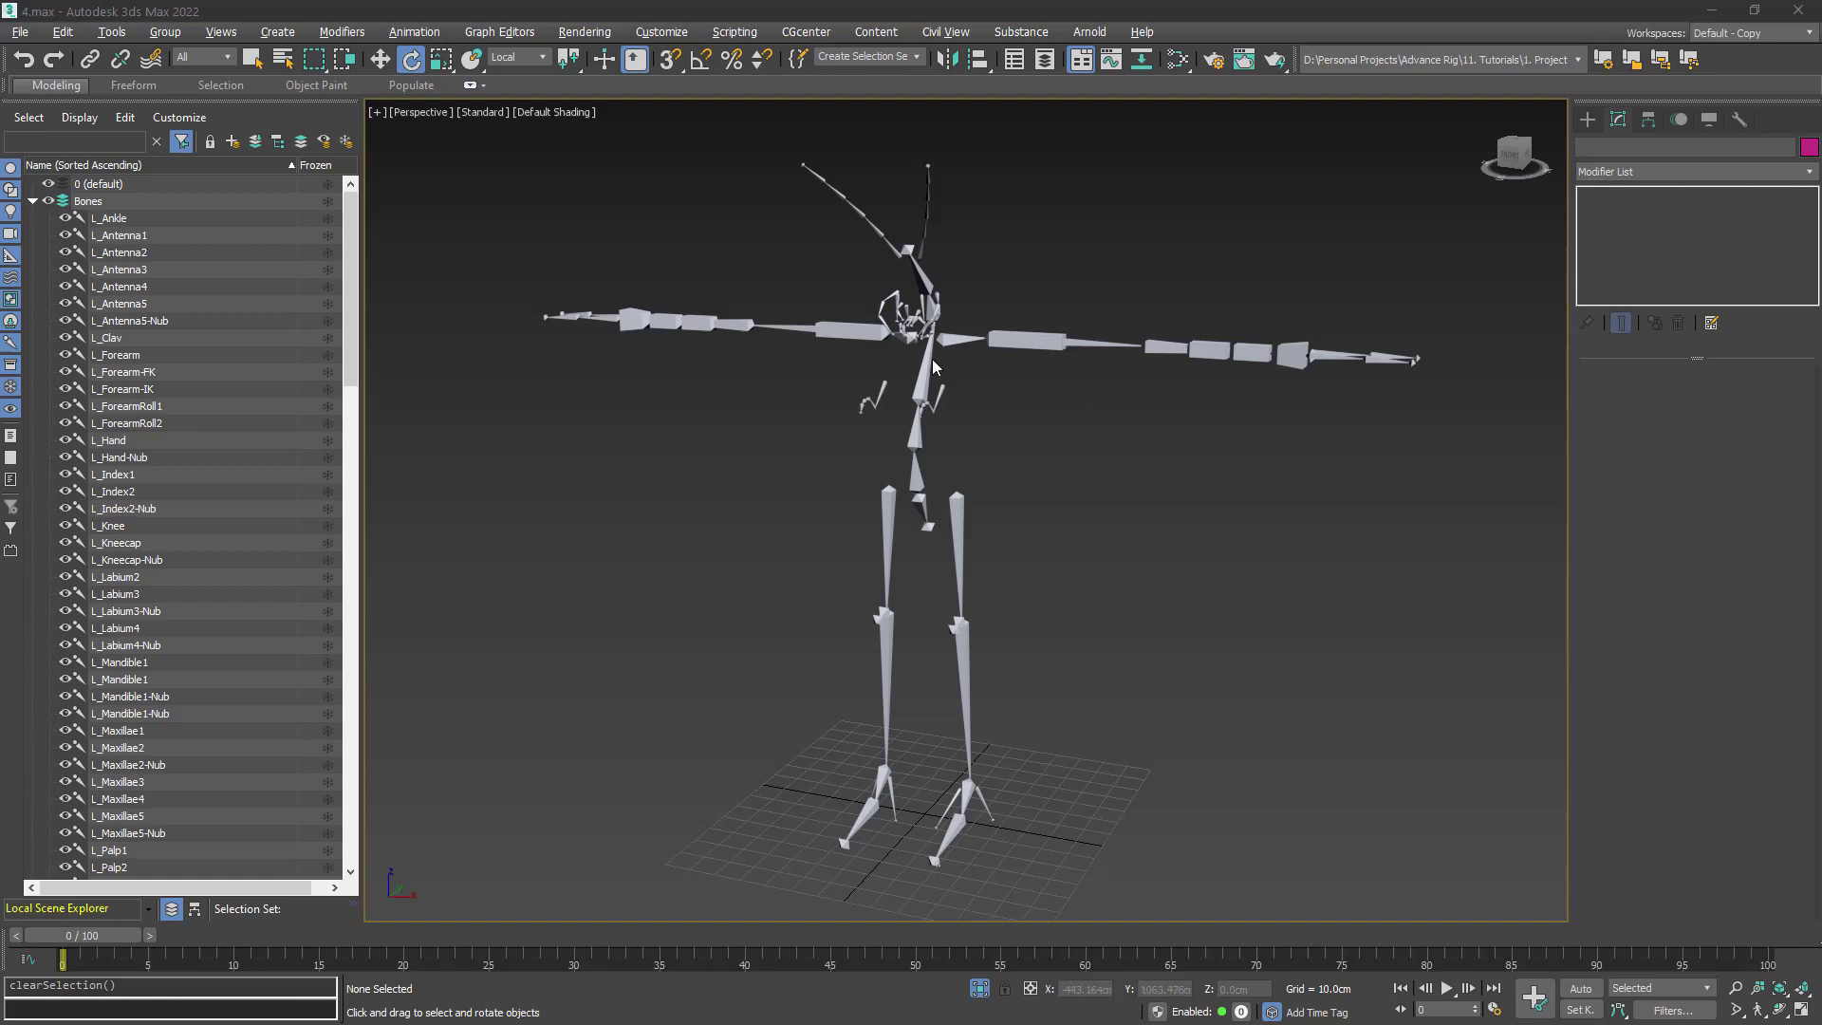
Select the whole left tentacle chain starting at L_Tentacle1 and freeze its transforms
scroll(934, 347, "up", 5)
left_click(960, 484)
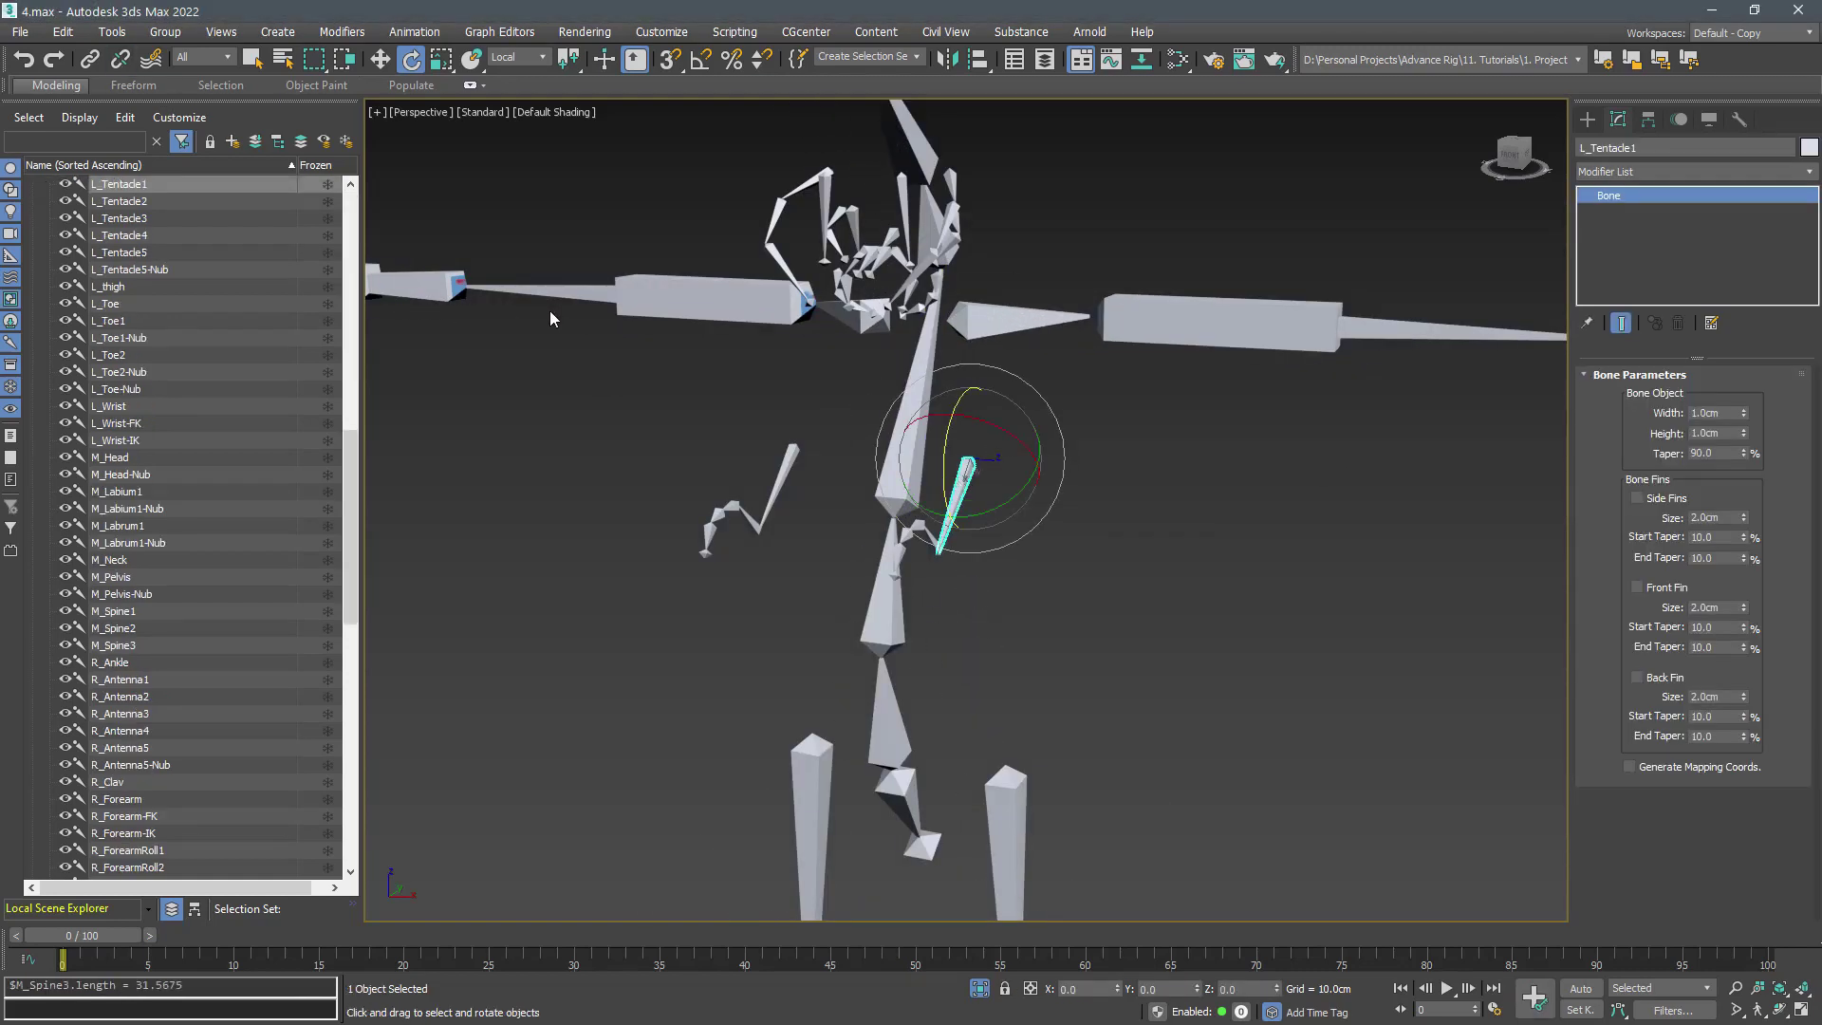
double_click(960, 484)
right_click(966, 465)
left_click(910, 399)
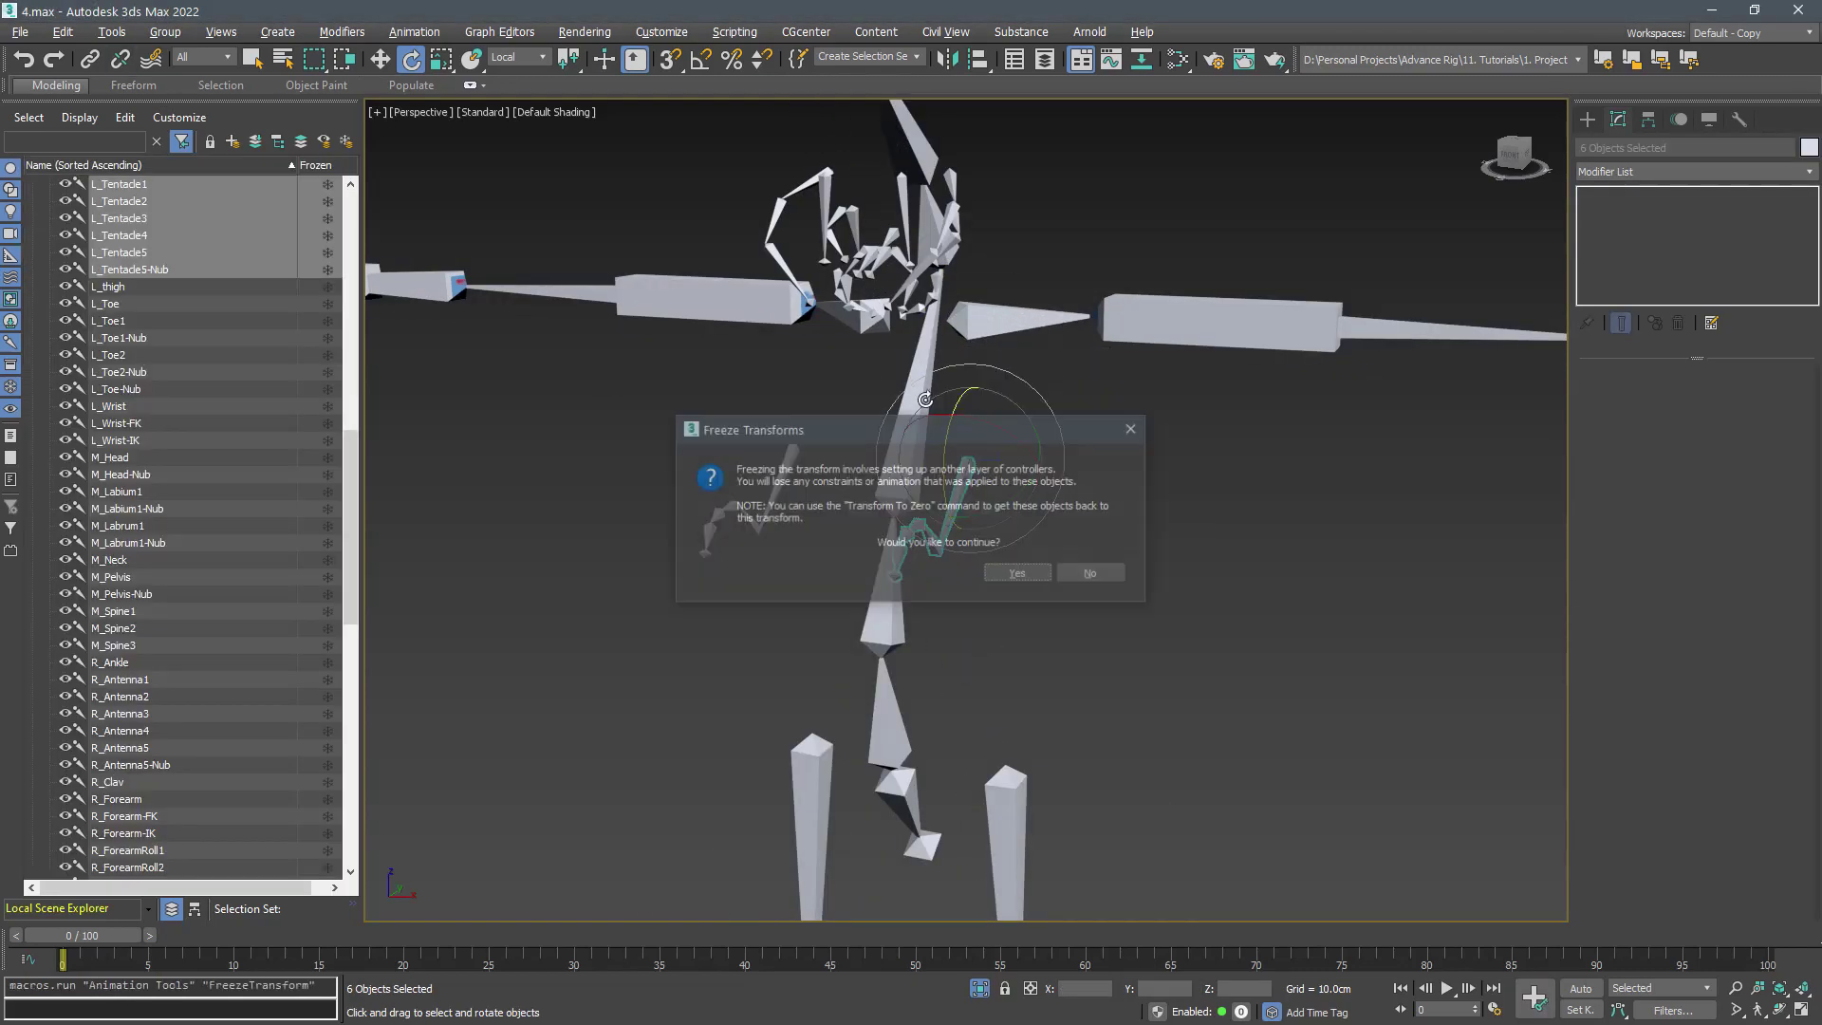
left_click(1032, 574)
left_click(1155, 599)
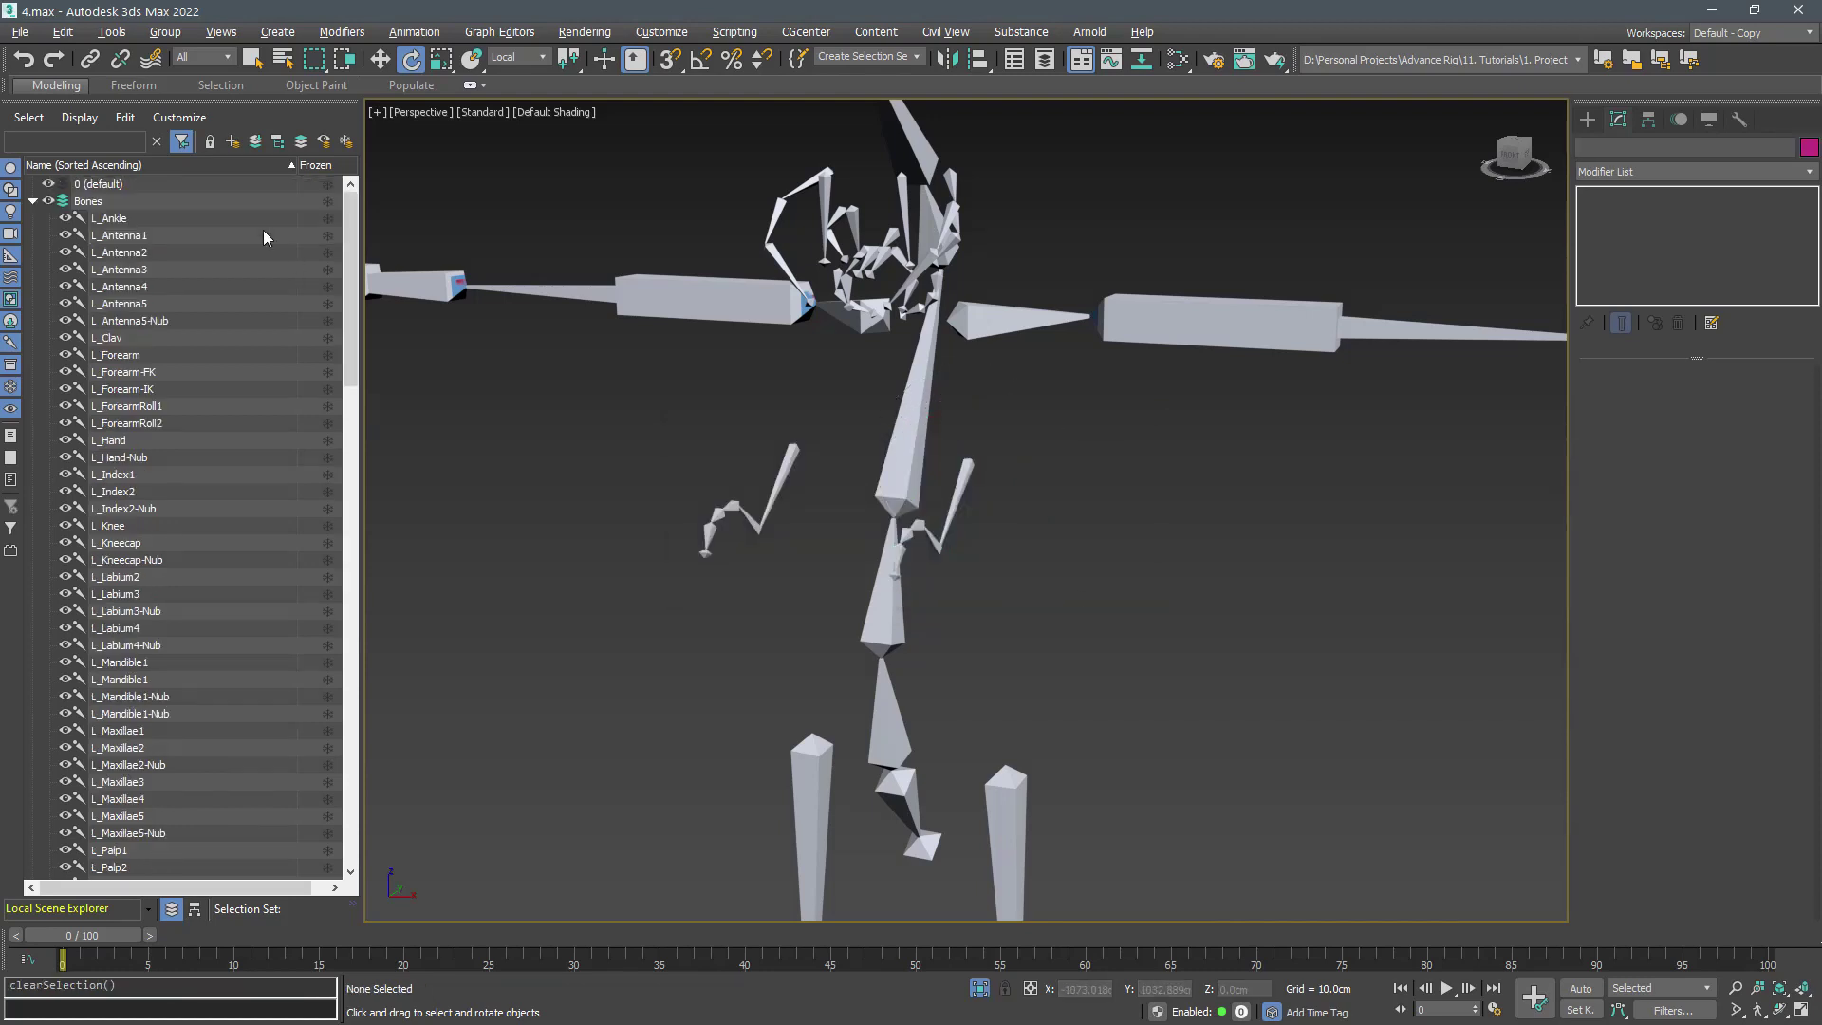
Link L_Tentacle1 to M_Spine3, try Transform To Zero on it, and undo the attempt
left_click(91, 60)
left_click(966, 467)
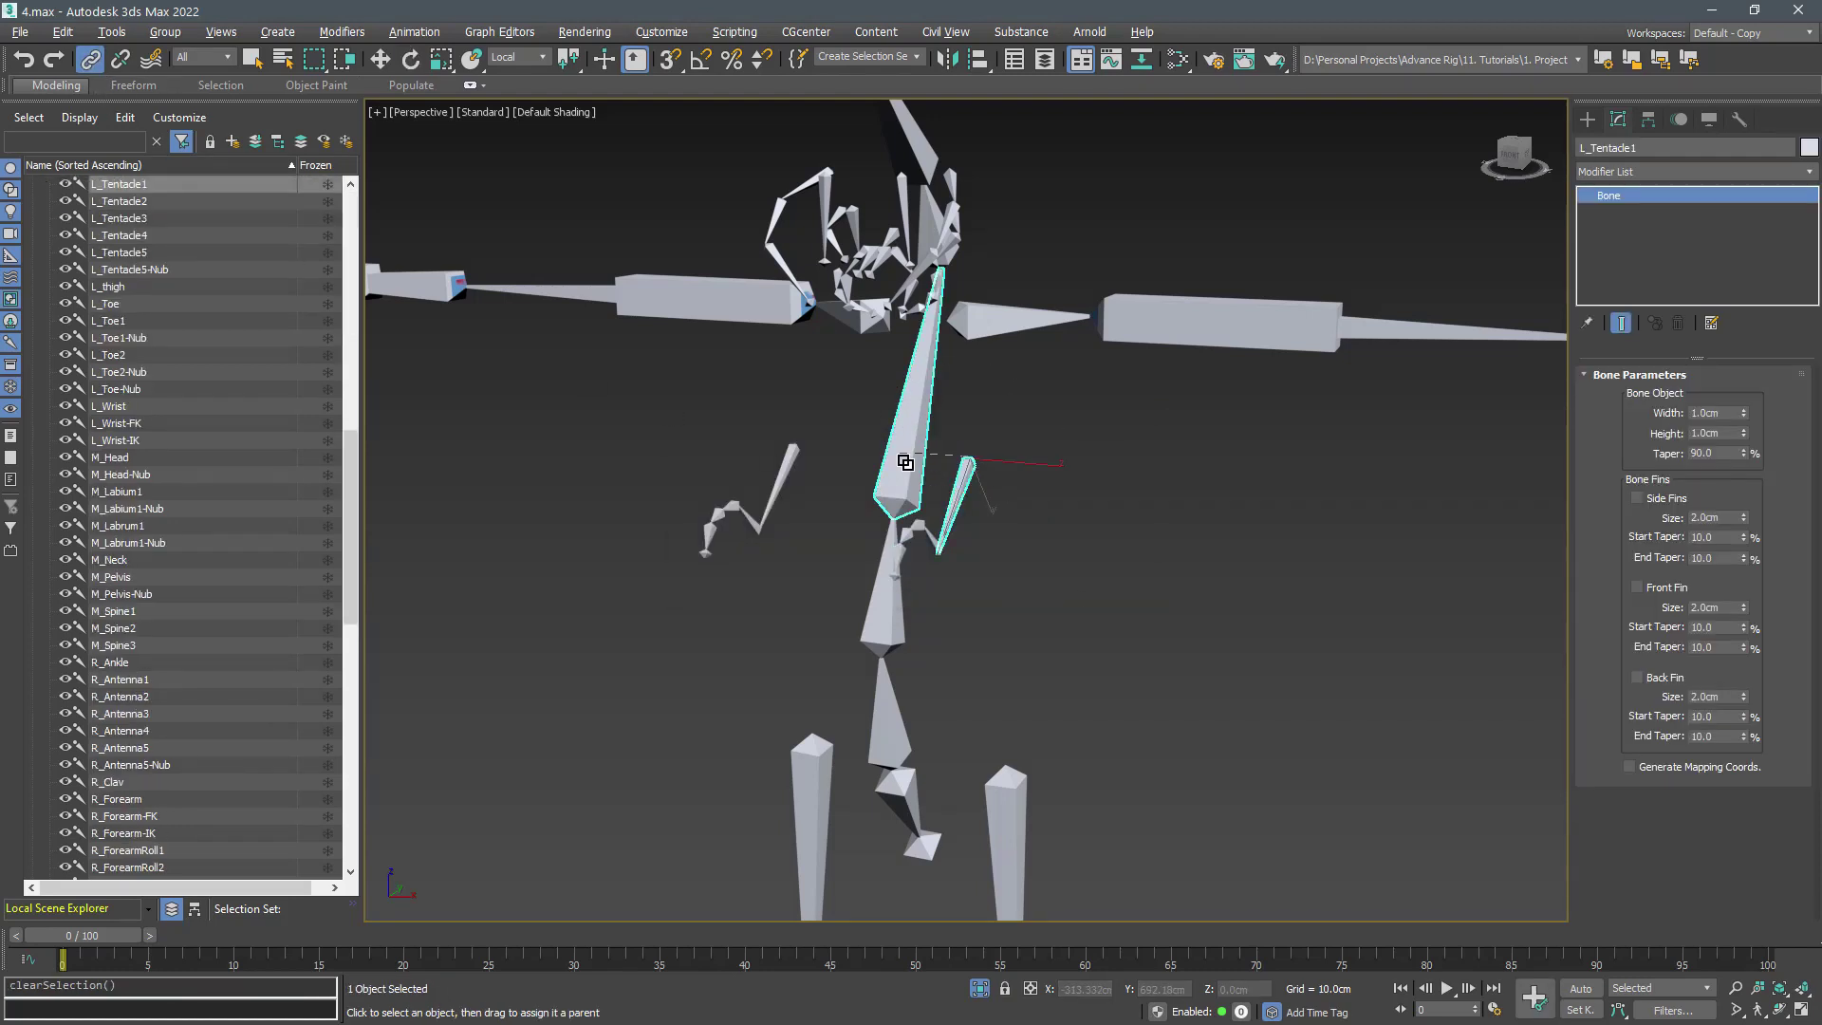
right_click(966, 475)
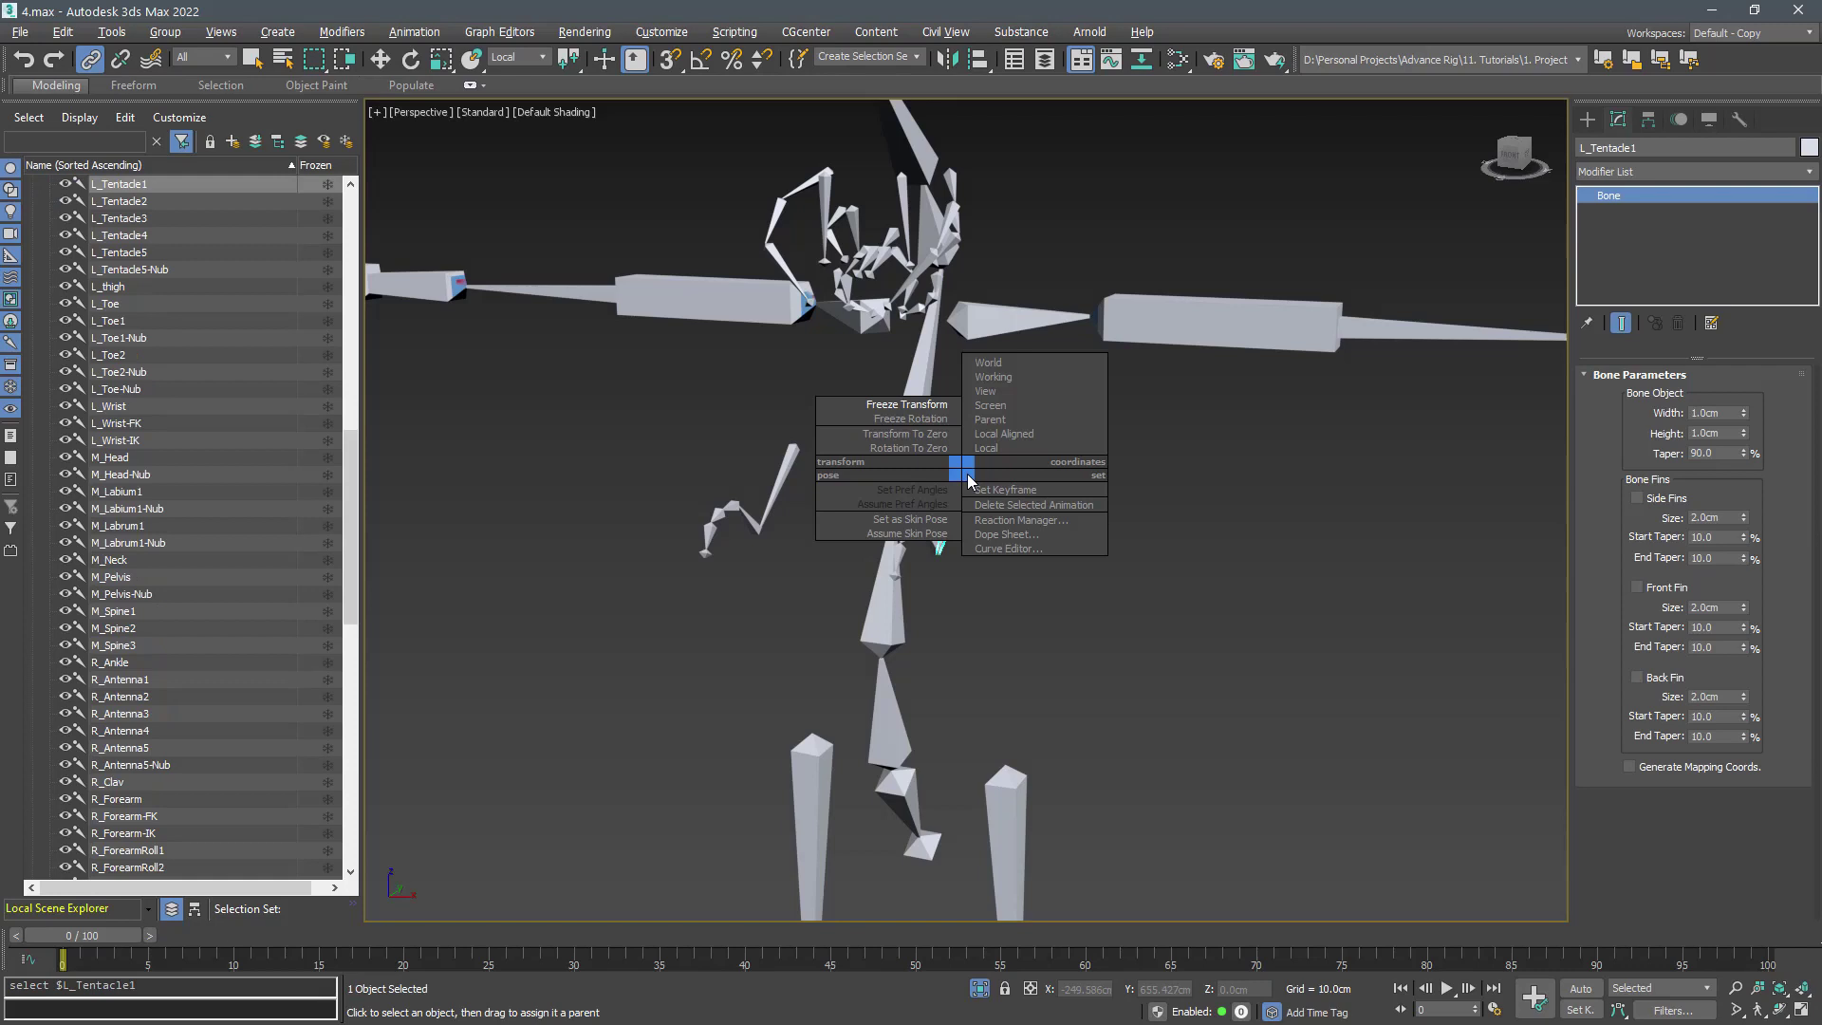
left_click(871, 435)
scroll(794, 436, "down", 6)
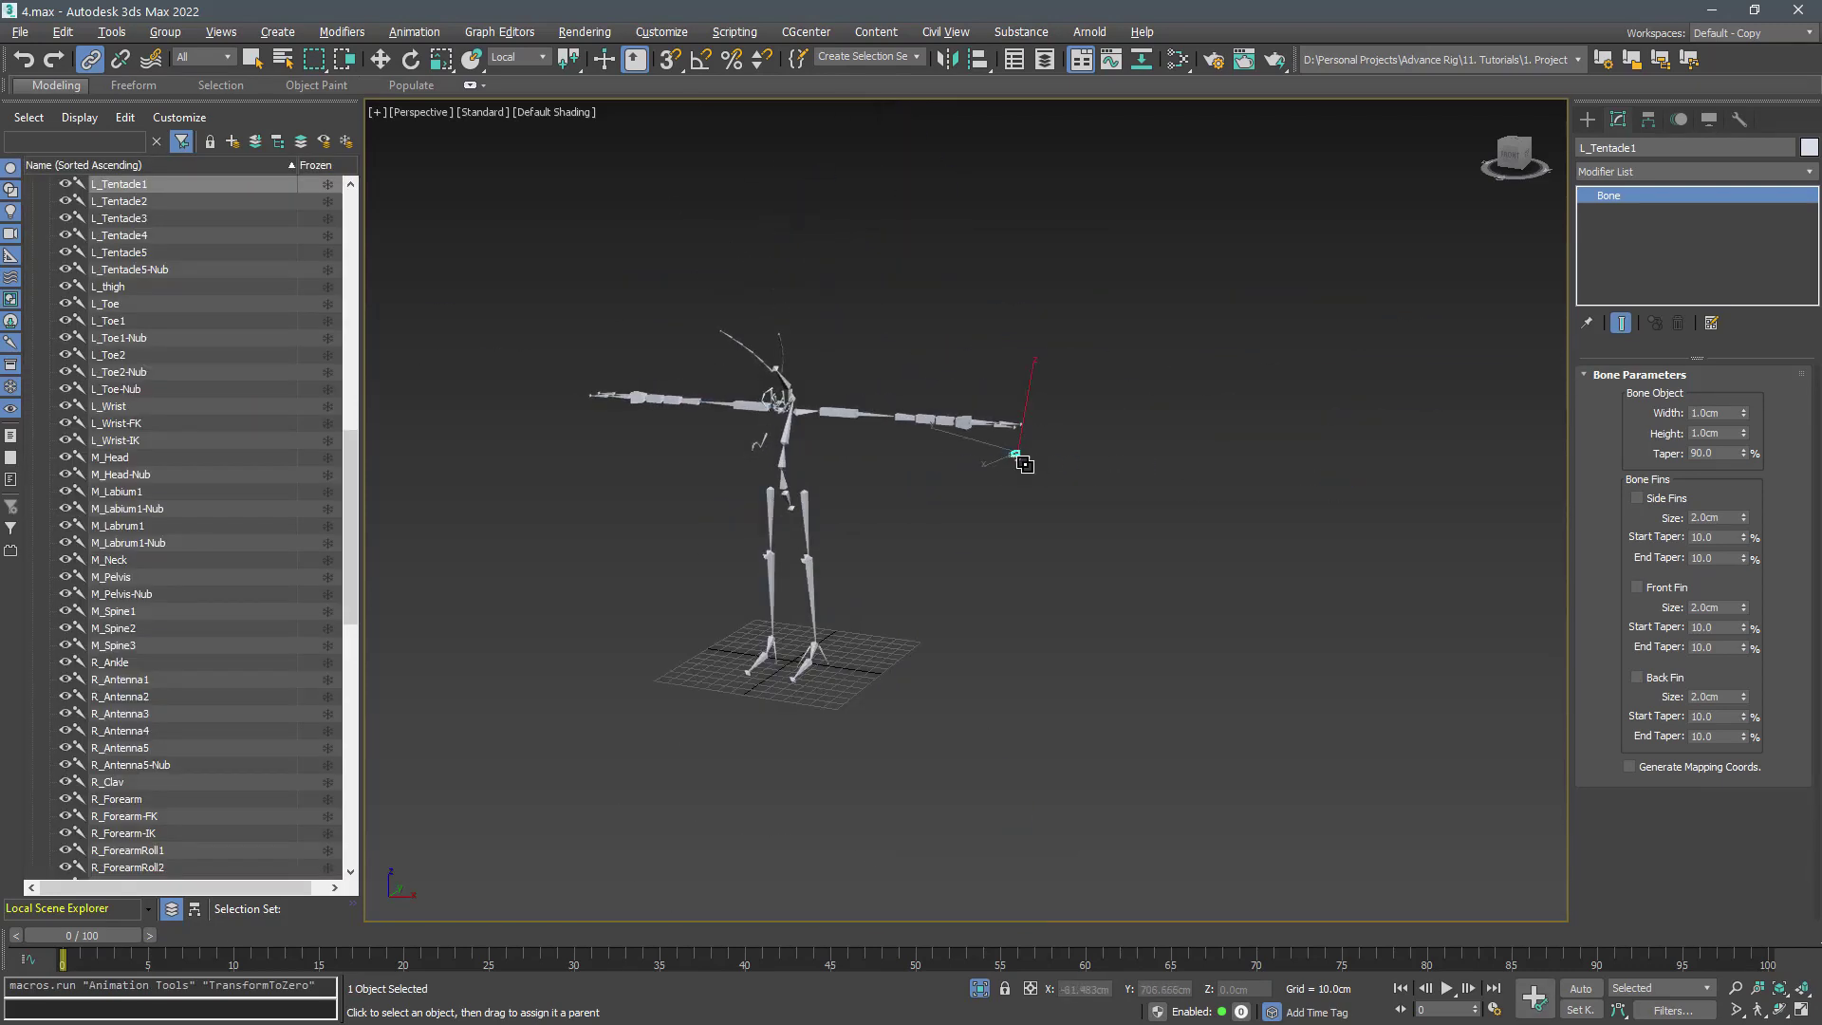
key("shift+z")
key("shift+z")
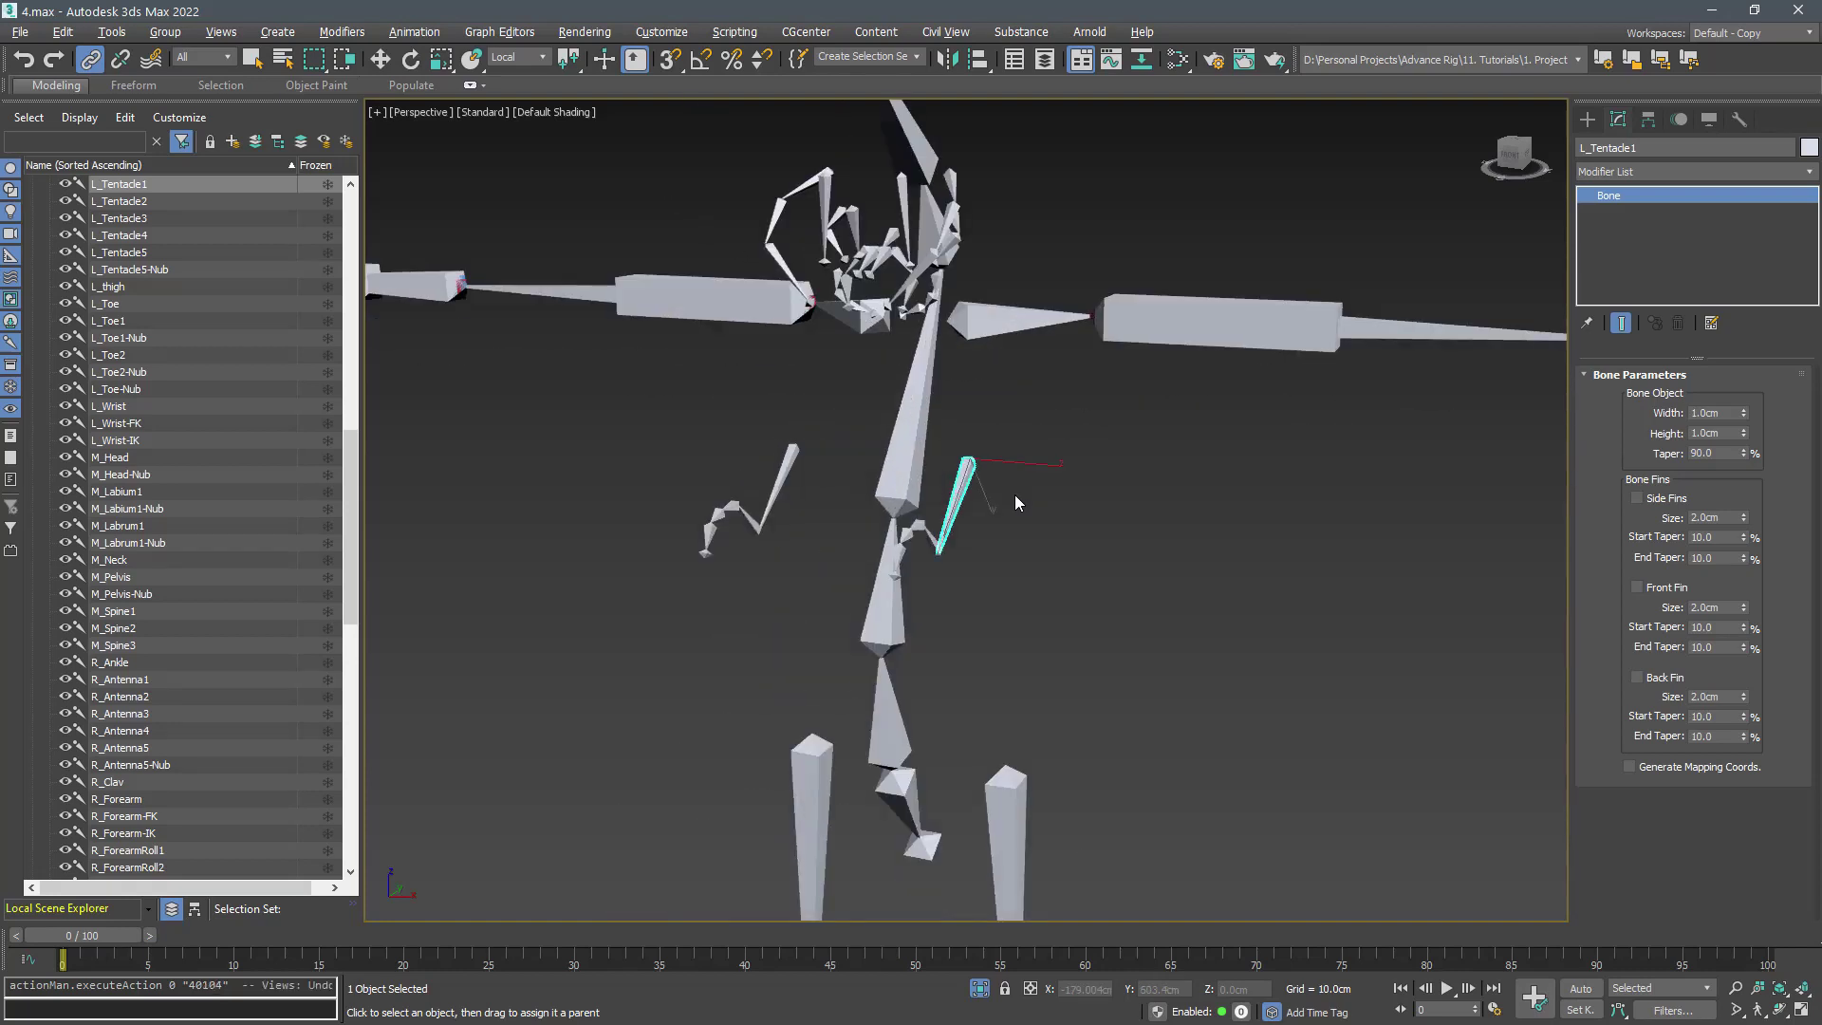
Link L_Tentacle1 to the M_Spine3 bone, then freeze the transforms of the whole left tentacle chain
left_click_drag(968, 477, 908, 446)
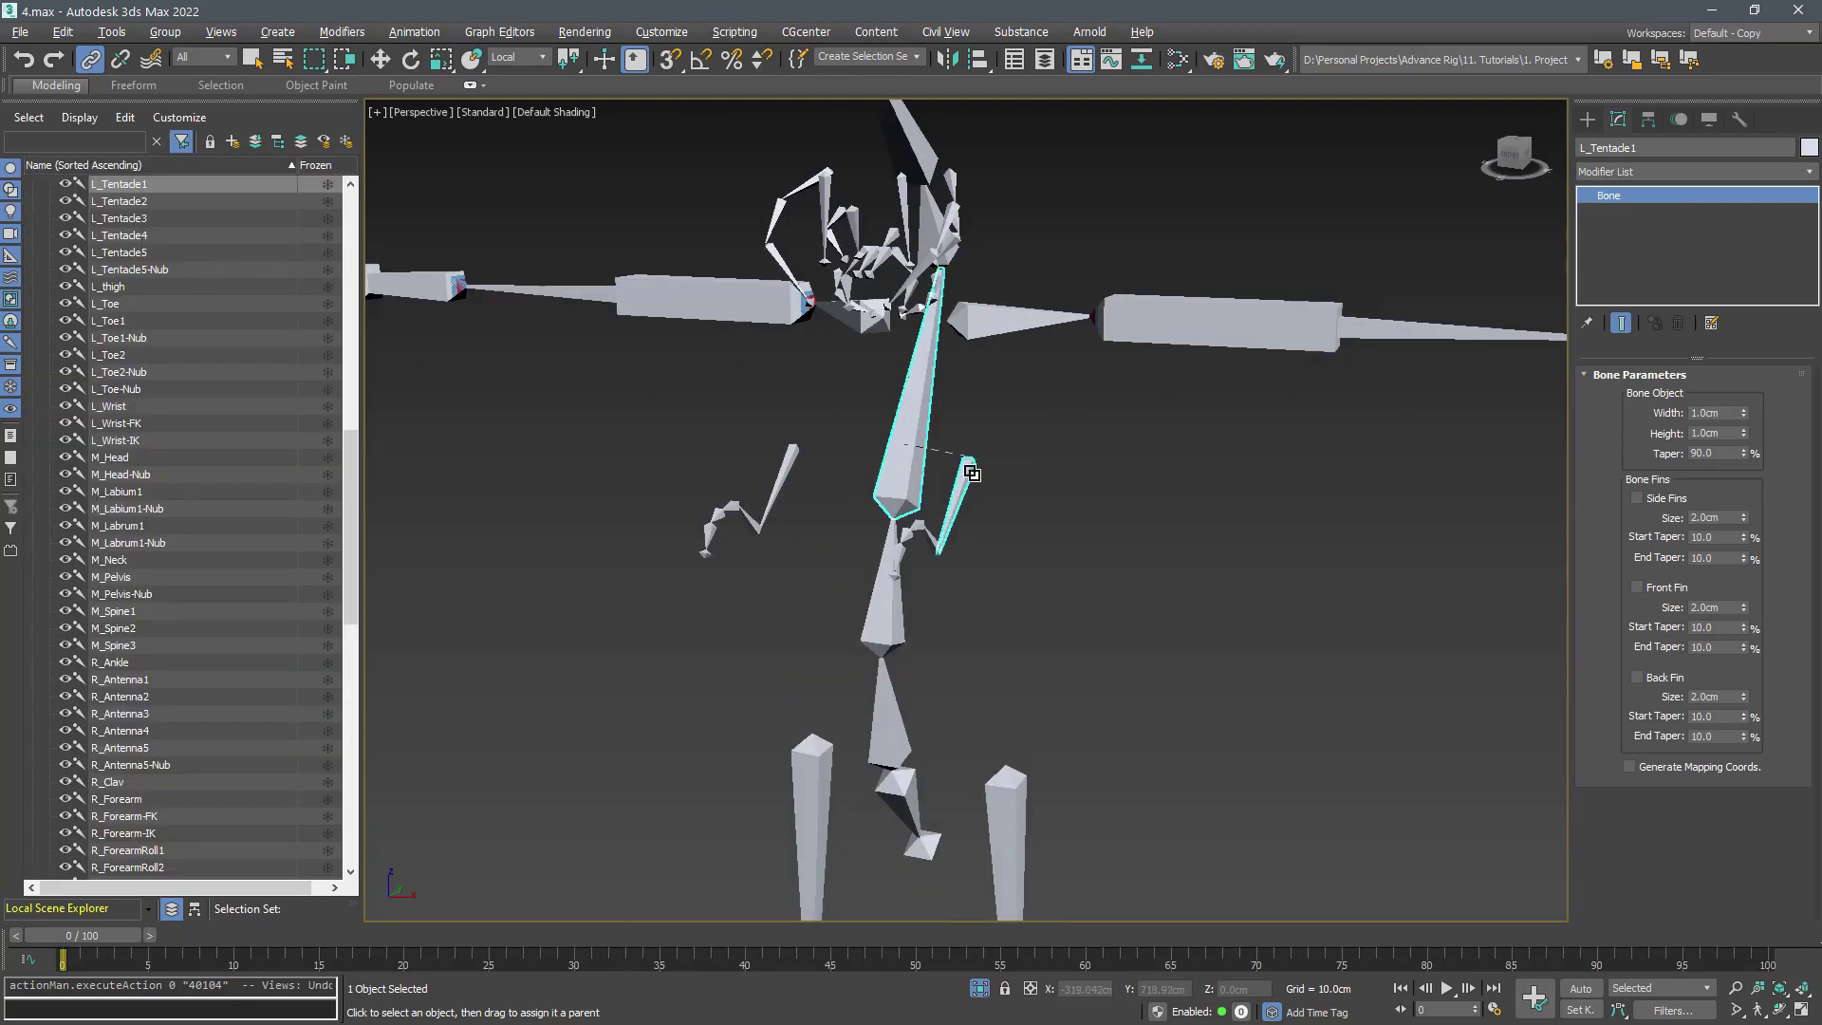
double_click(972, 473)
right_click(965, 464)
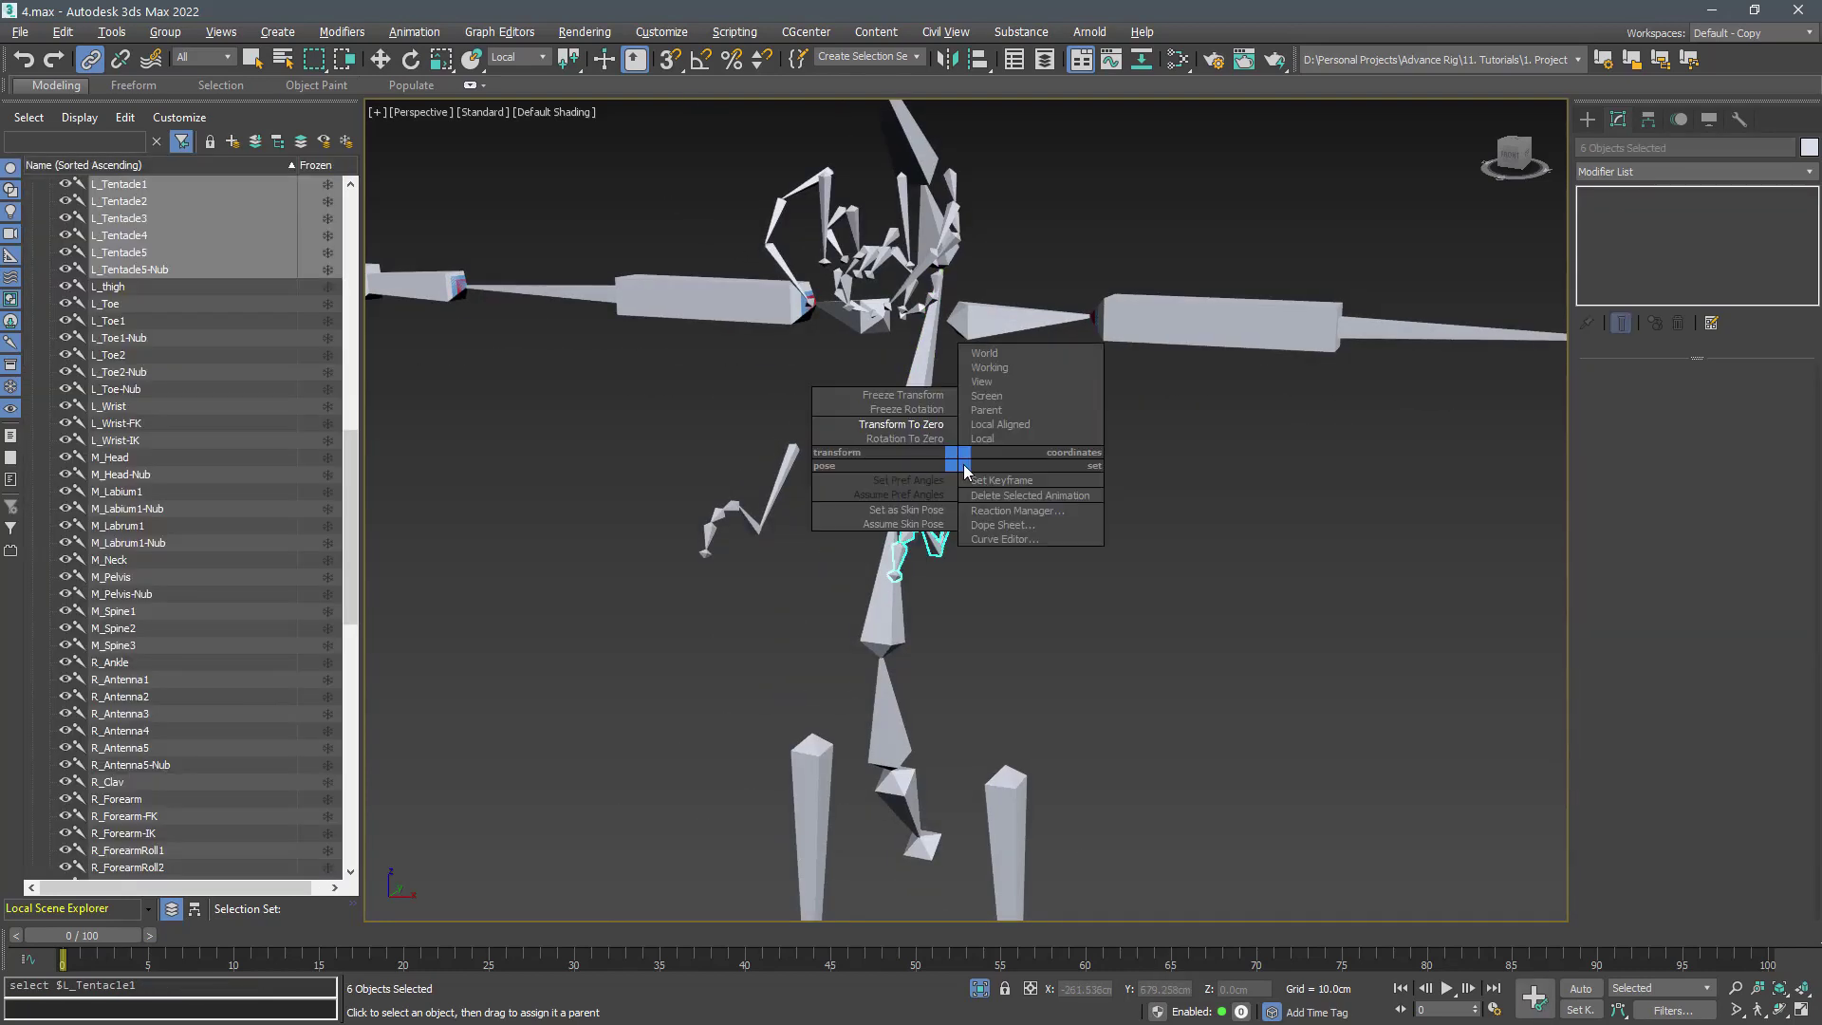
left_click(914, 397)
left_click(1017, 571)
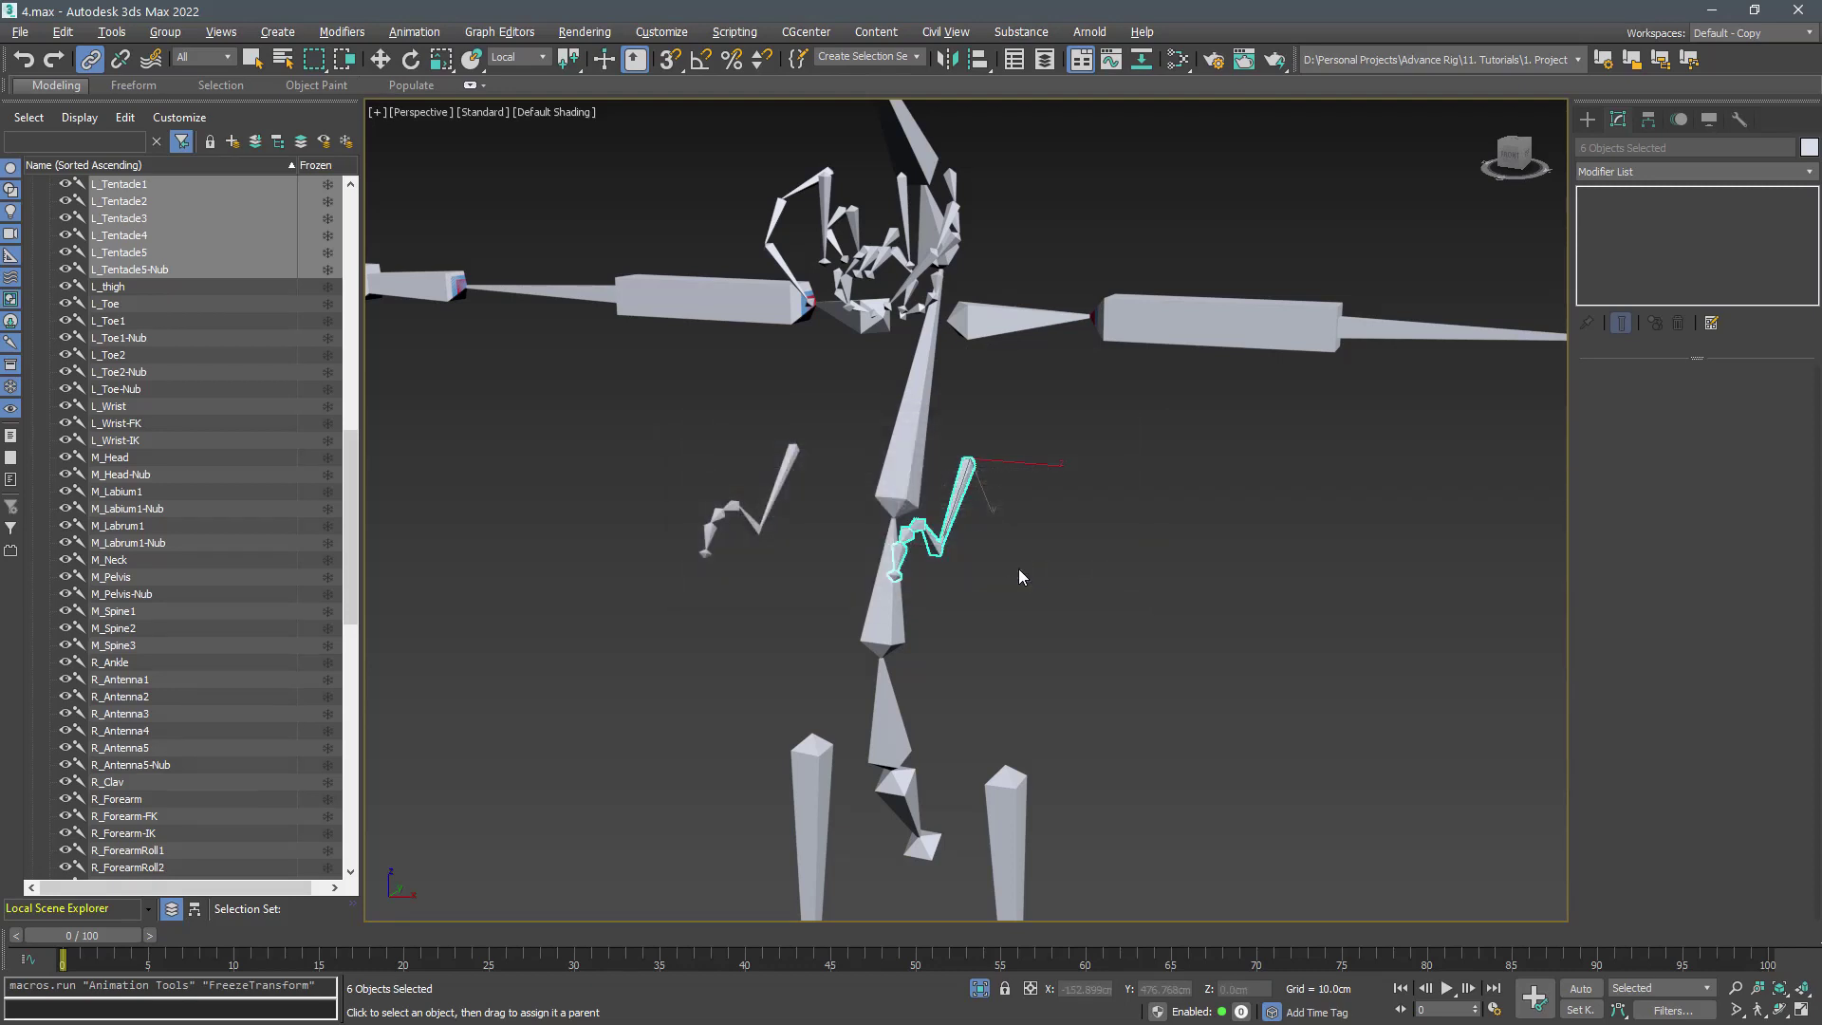